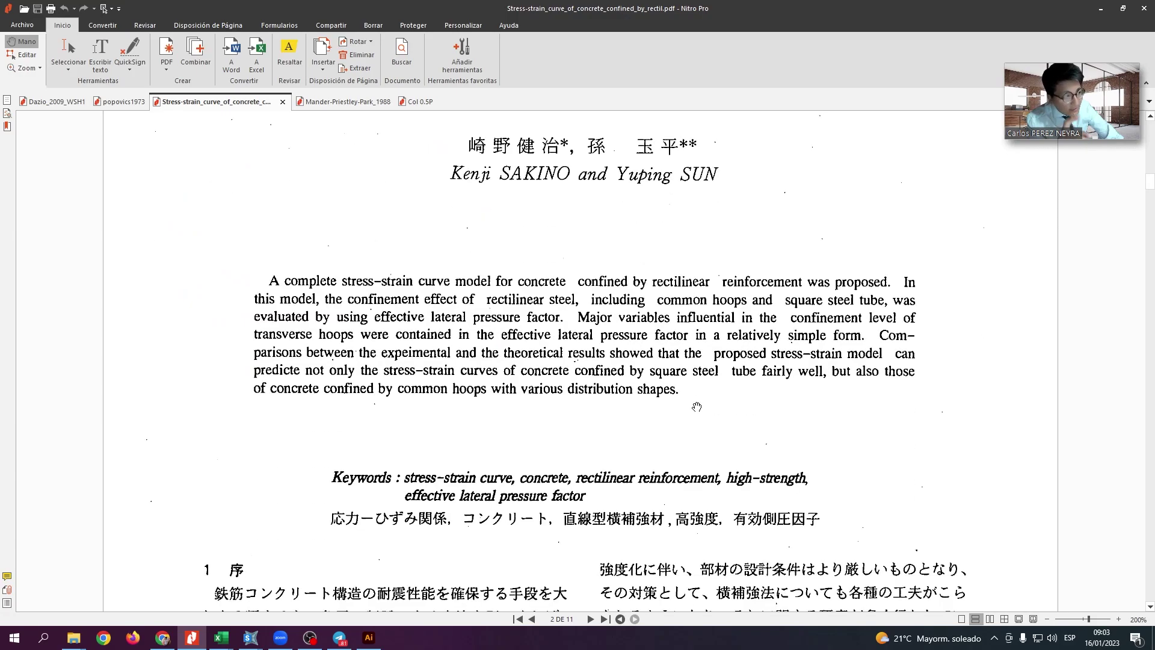
Compare the abstract of the rectilinear-reinforcement stress-strain paper with the energy balance equations 59 to 61 in Mander-Priestley-Park_1988.
scroll(697, 407, down, 3)
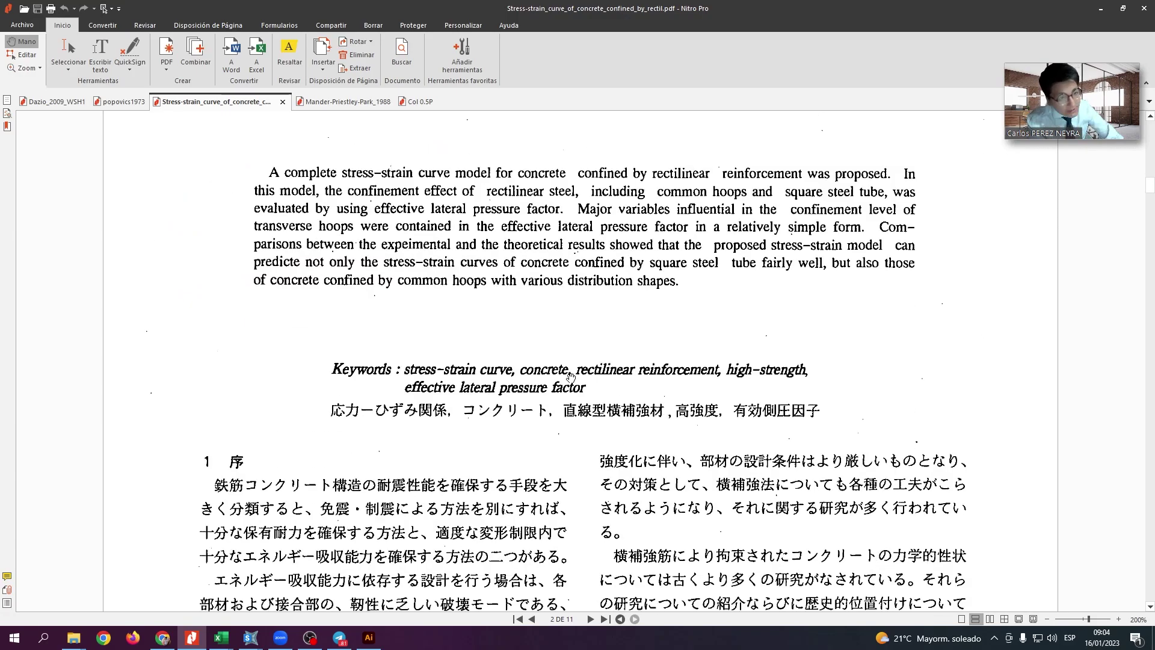
click(346, 102)
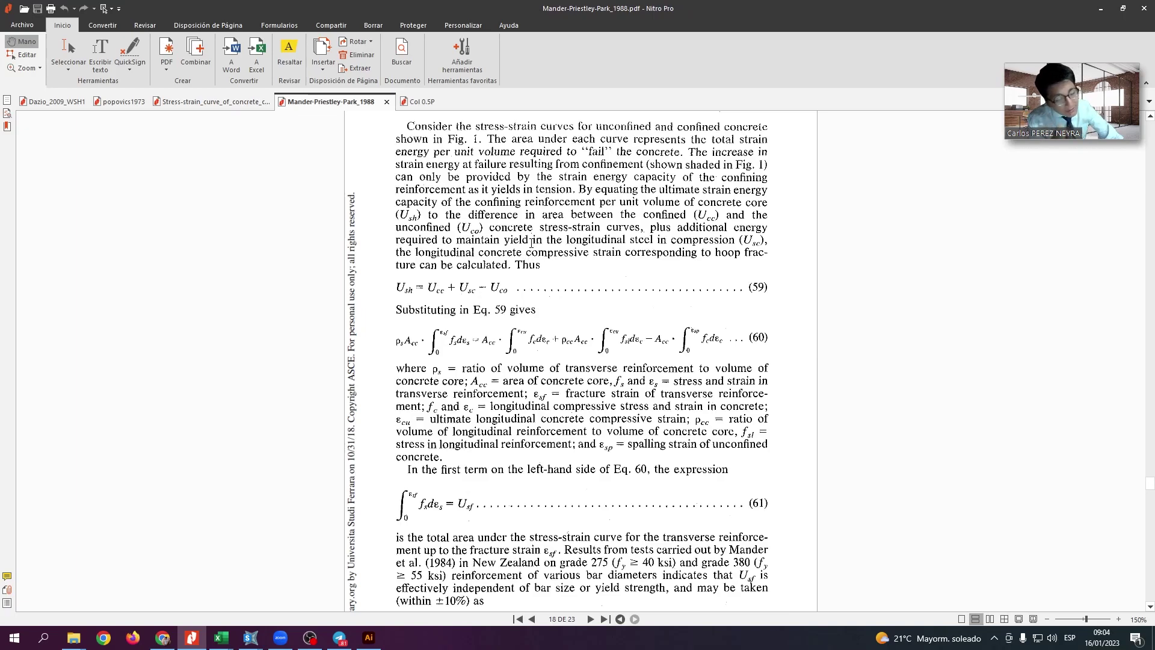
drag(384, 314, 787, 356)
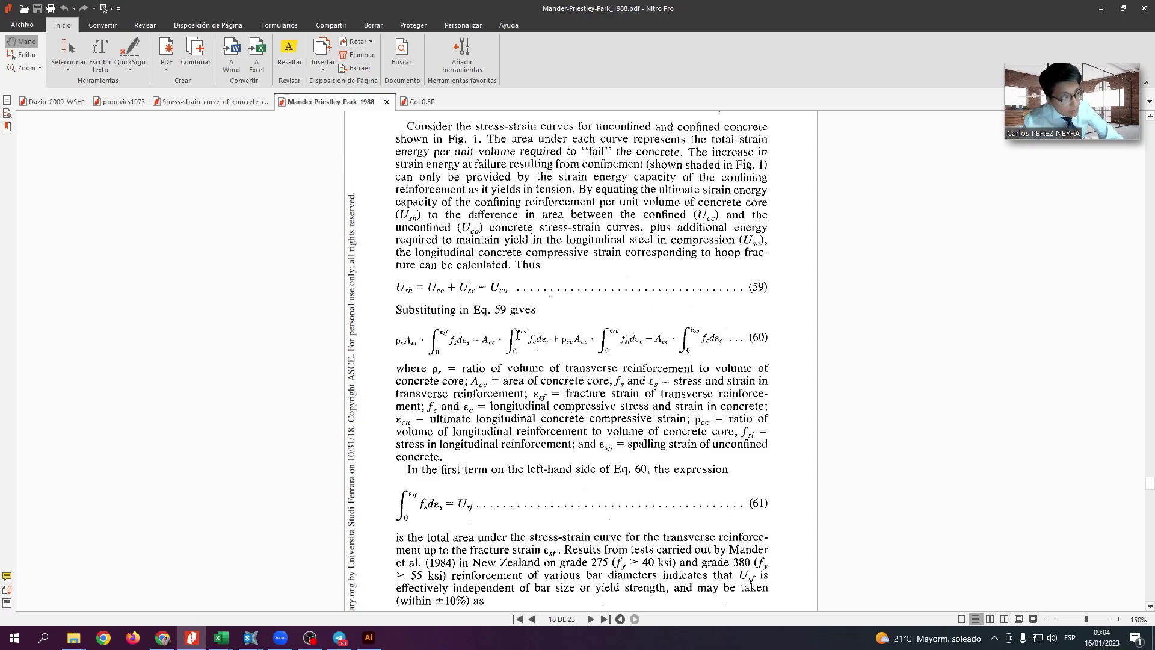
click(184, 102)
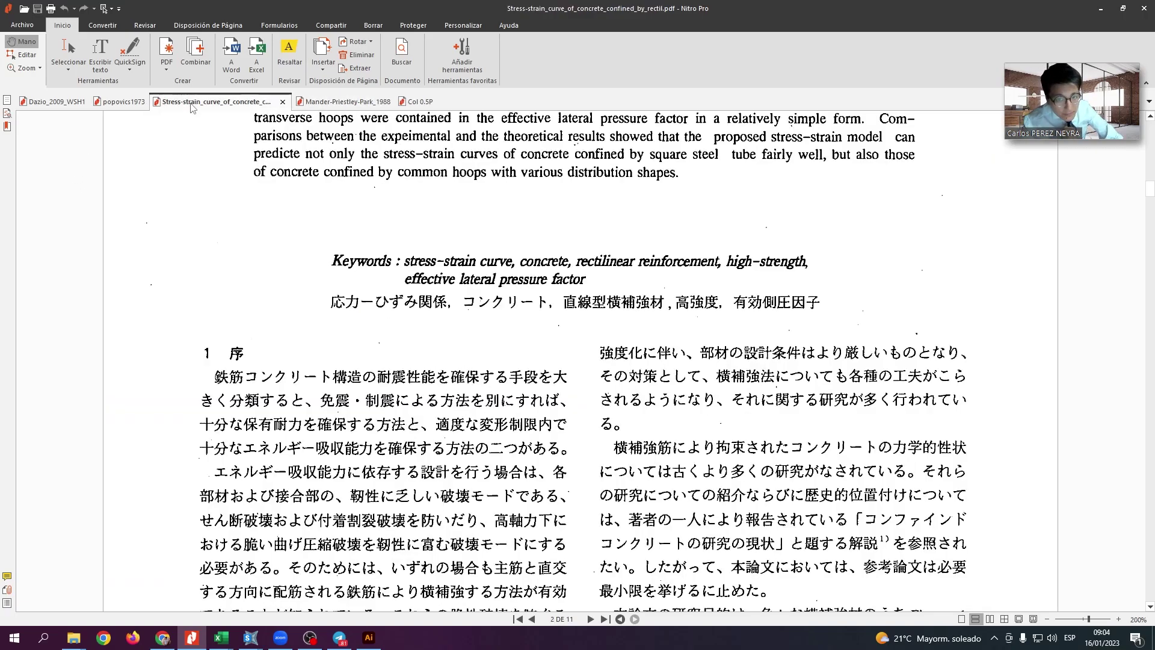
click(138, 102)
click(359, 100)
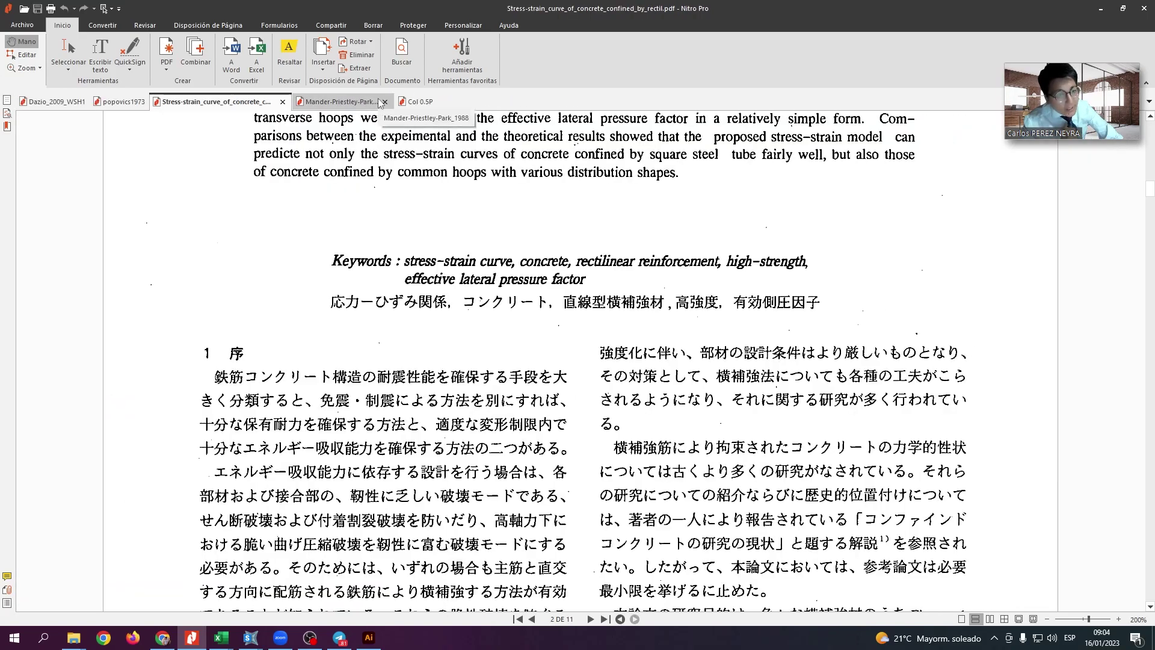
click(350, 101)
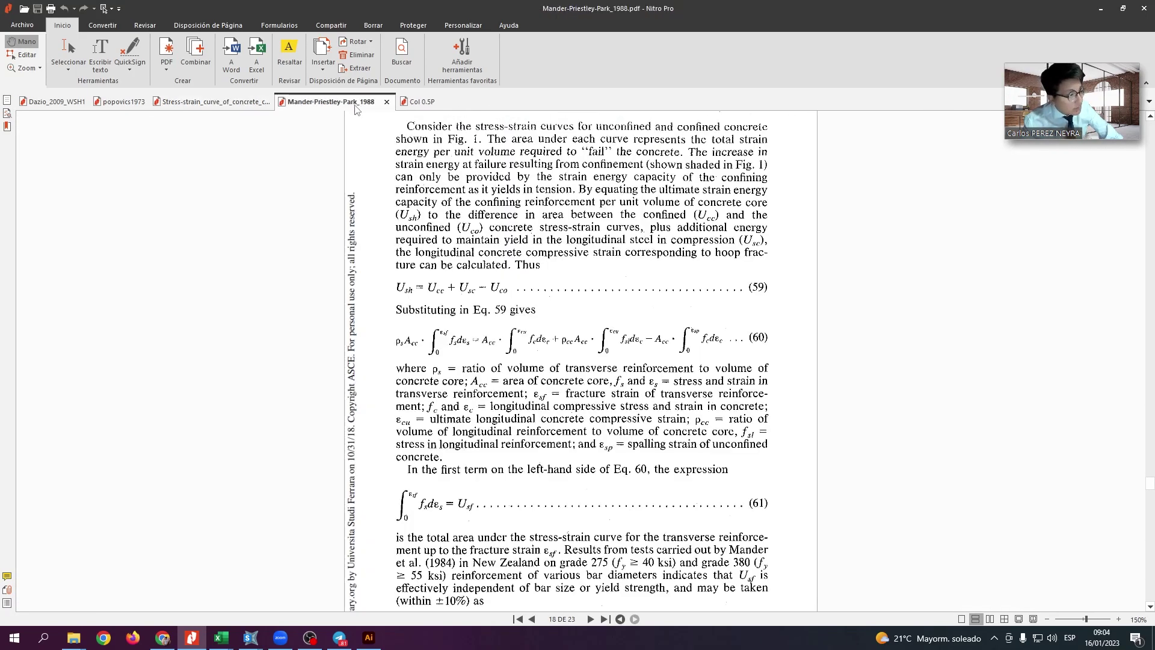
scroll(519, 307, up, 1)
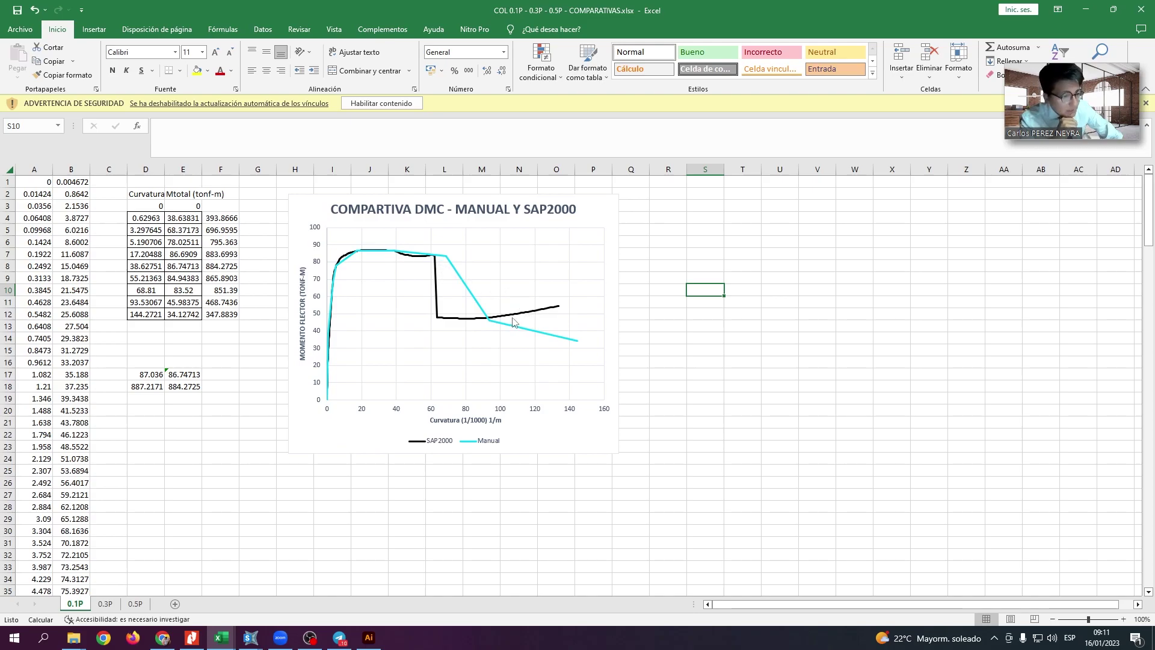
Switch to the 0.1P COL - DMC - Fibra workbook in Excel and review its Diagrama M-C, Agrietam and Sin confinar sheets.
key(alt+Tab)
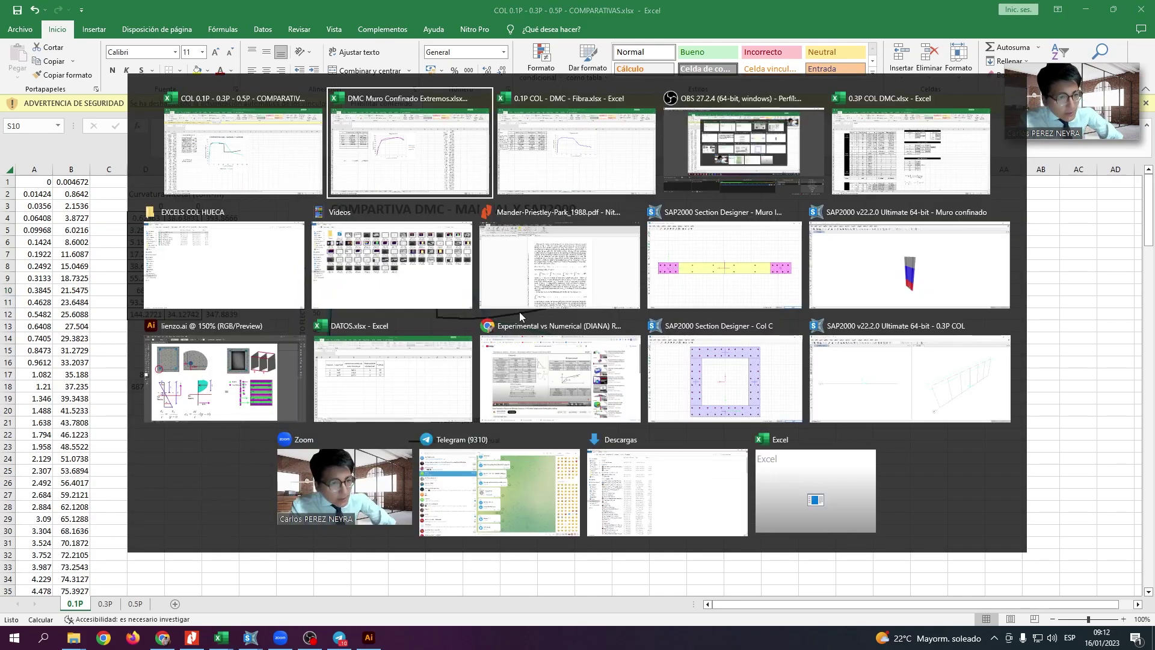
key(alt+Tab)
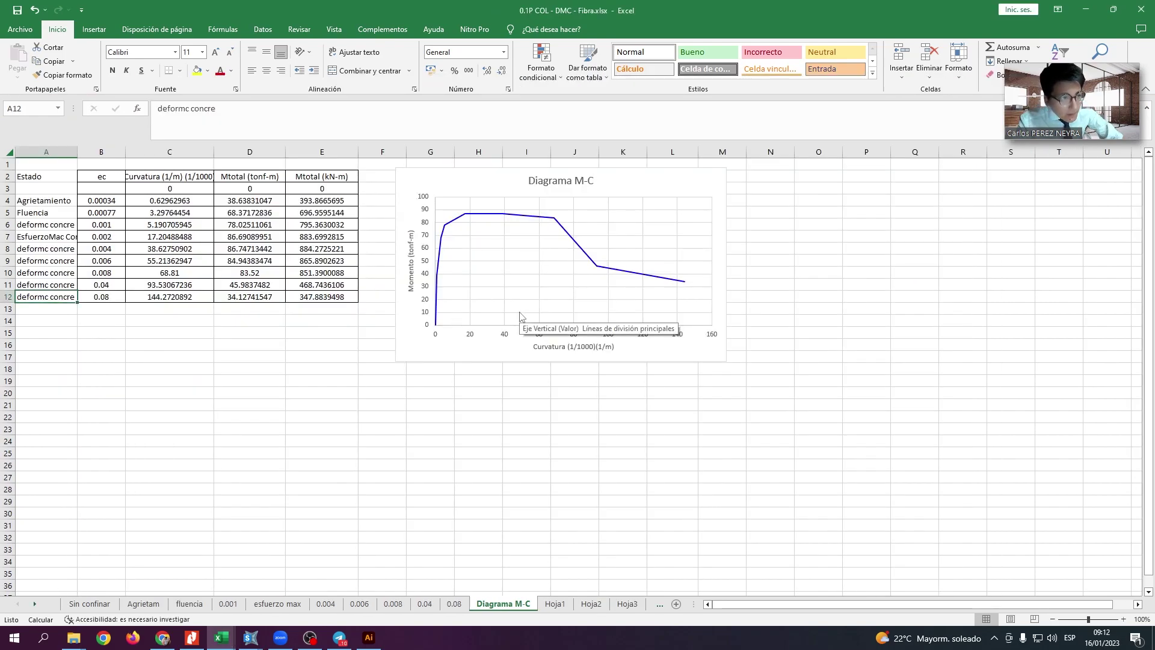
key(alt+Tab)
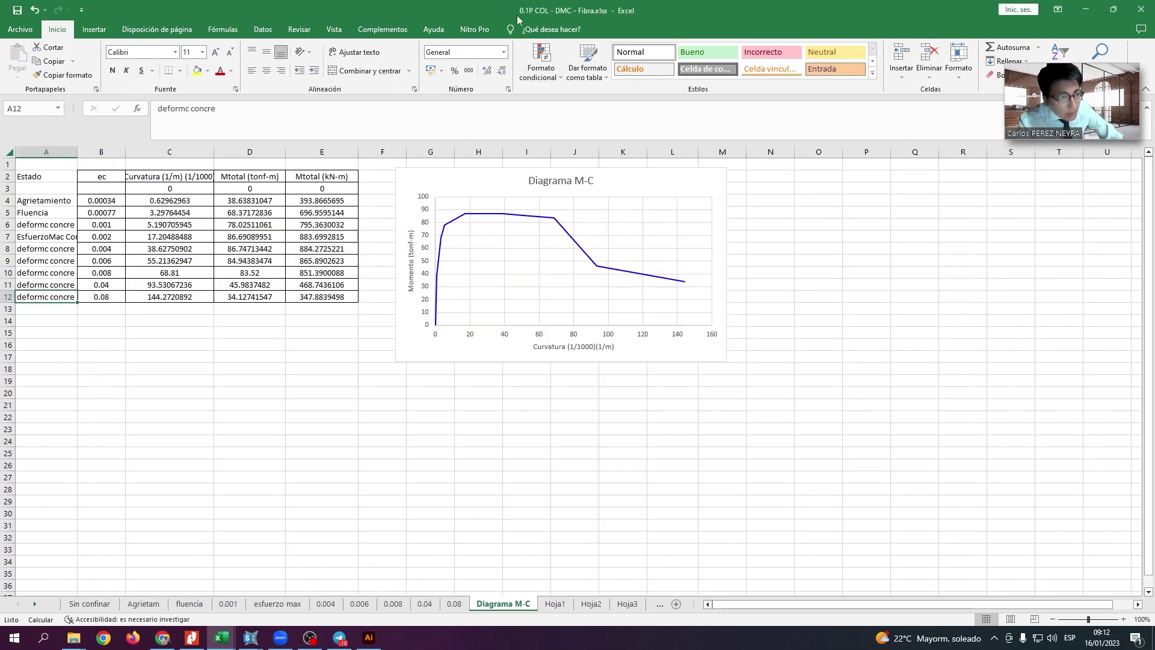
click(96, 604)
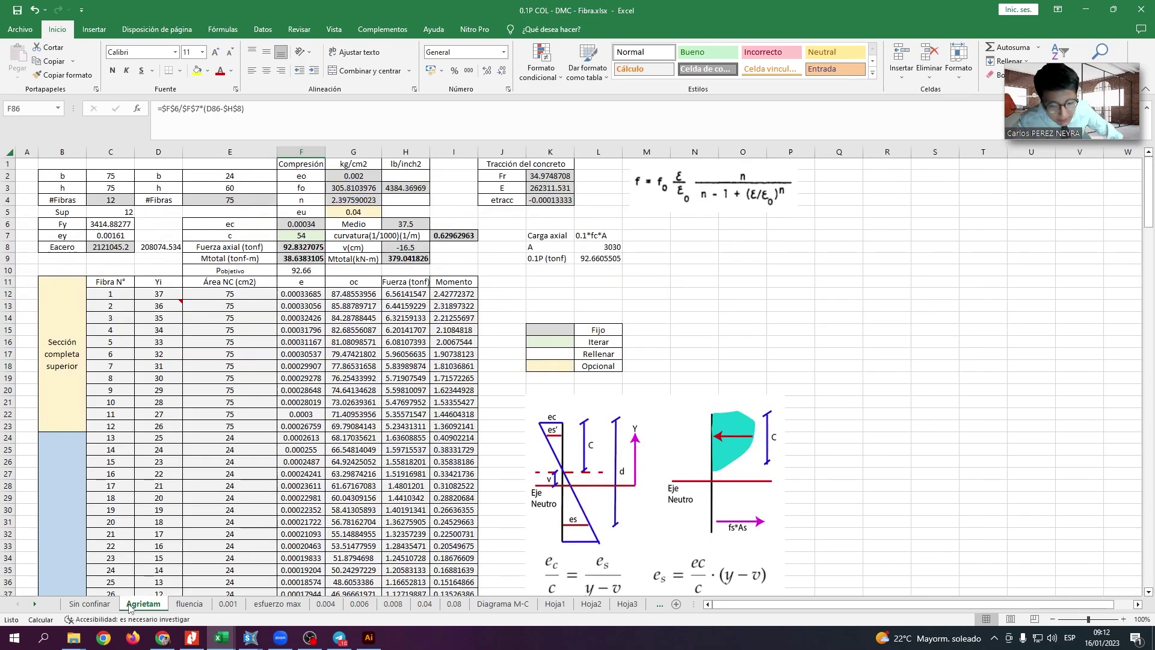
click(143, 603)
click(90, 603)
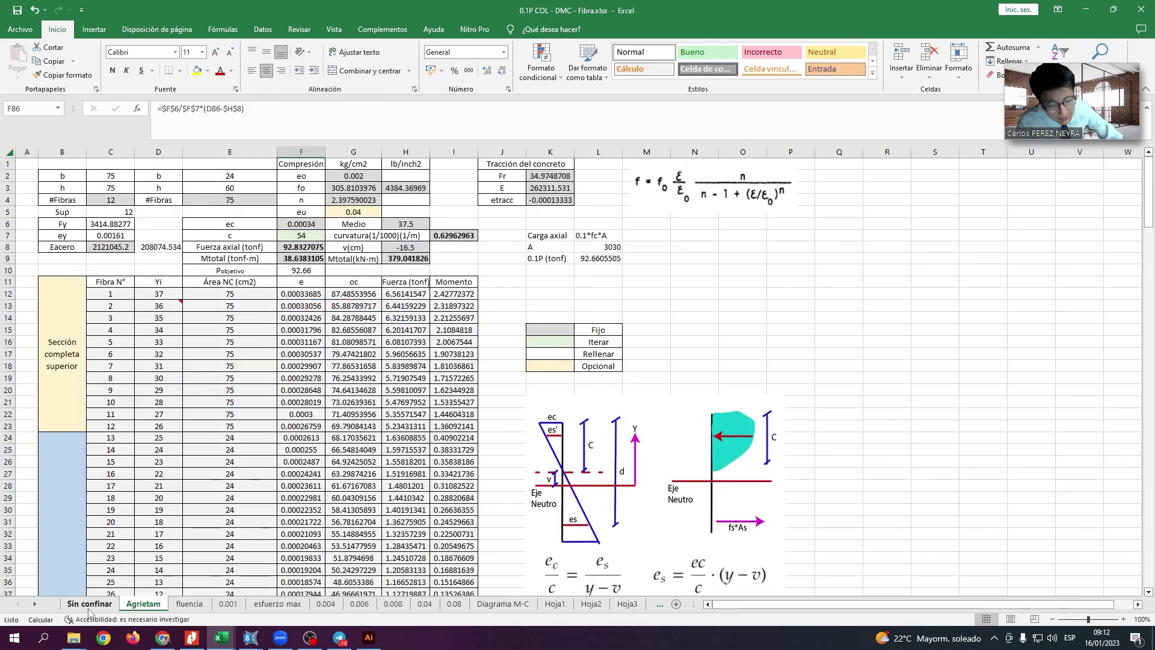
scroll(166, 490, up, 1)
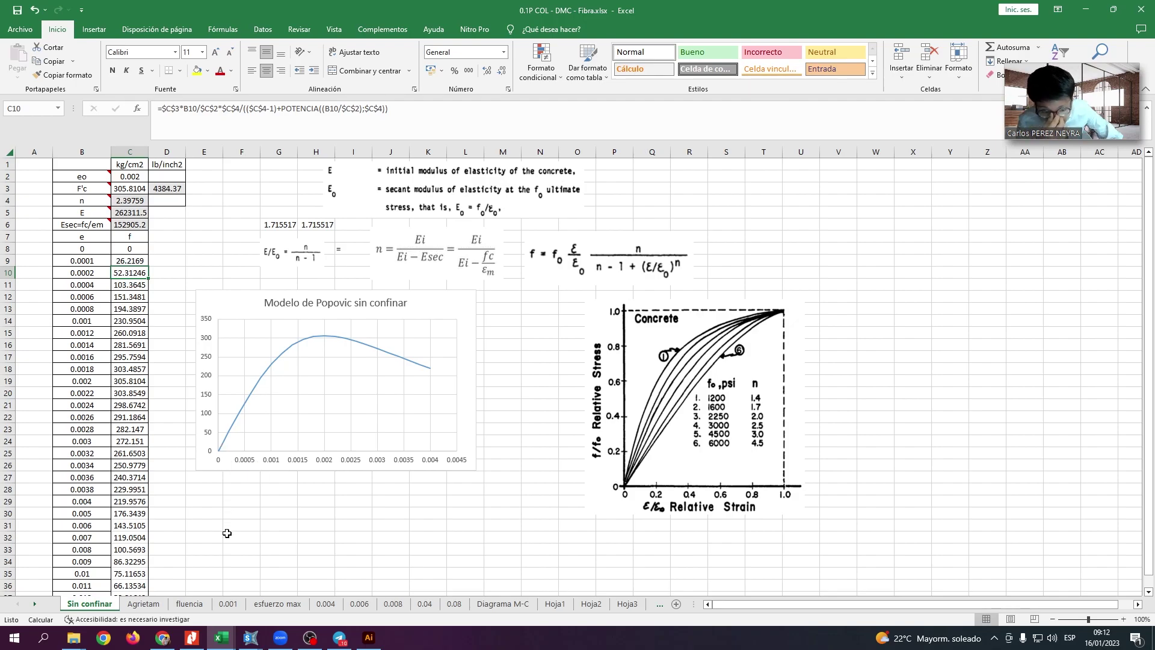
Return to the COL 0.1P - 0.3P - 0.5P - COMPARATIVAS workbook and examine the manual versus SAP2000 curves on sheet 0.1P.
key(alt+Tab)
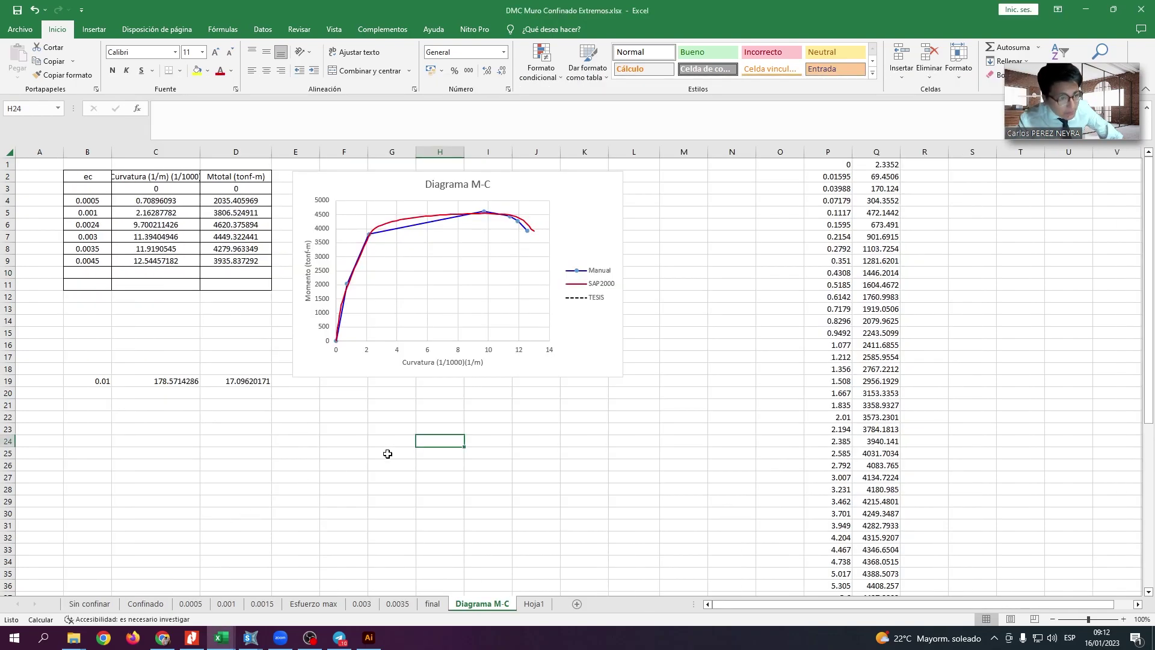
key(alt+Tab)
key(Tab)
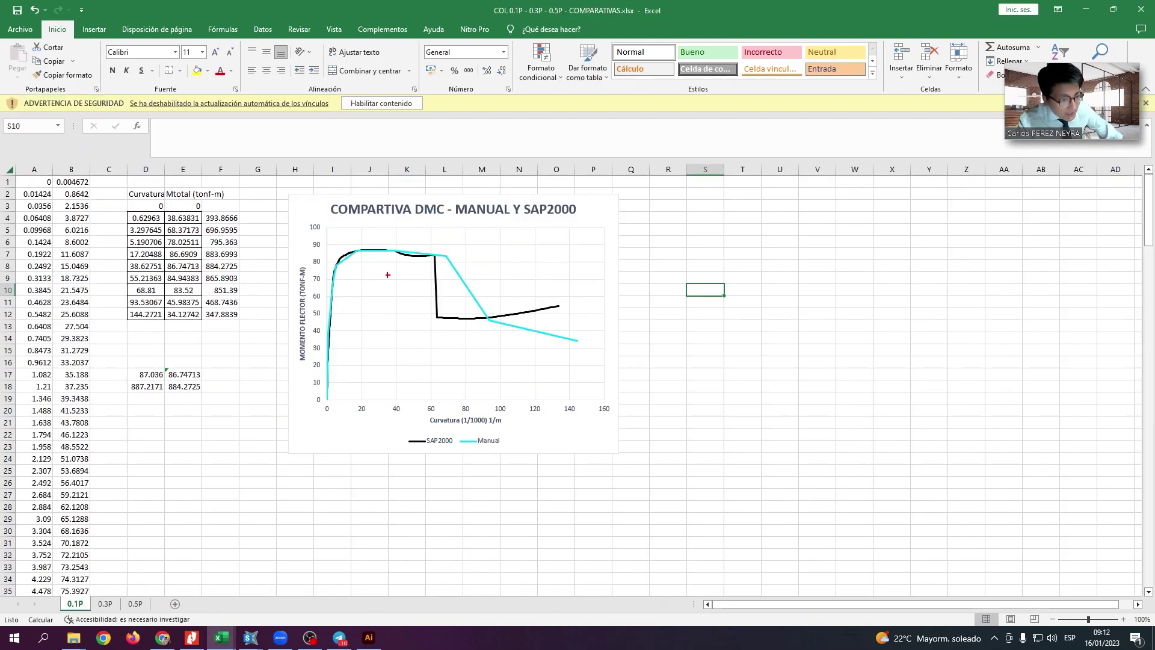
mouse_move(321, 400)
mouse_down()
mouse_move(418, 257)
mouse_move(475, 302)
mouse_move(585, 344)
mouse_up()
key(Escape)
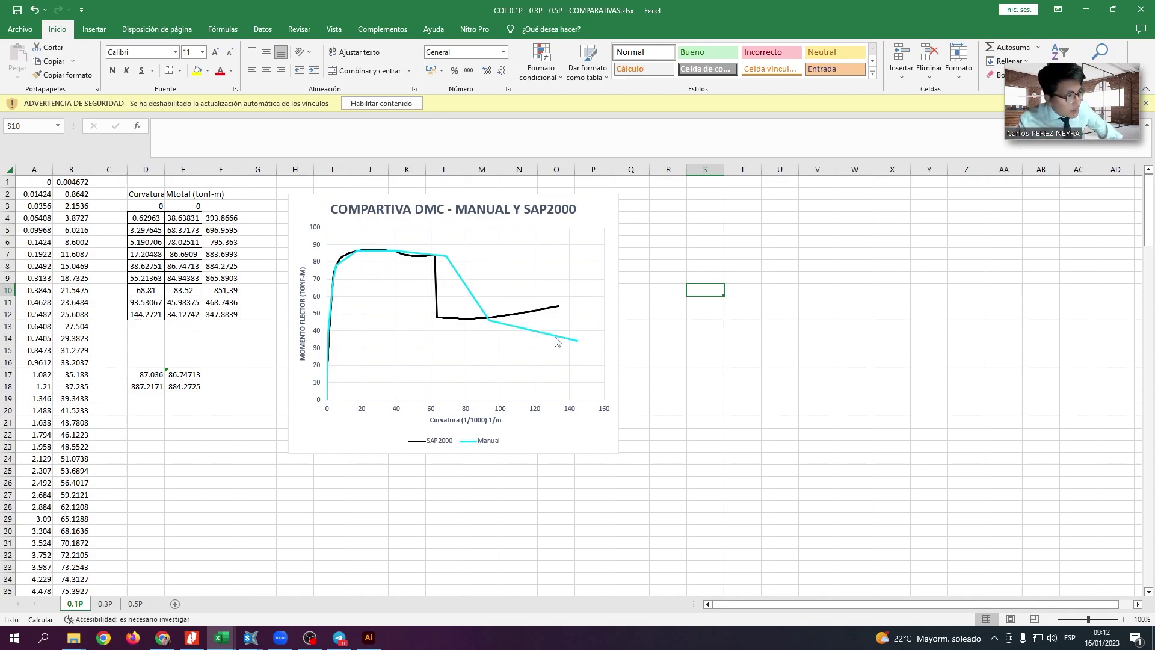
mouse_move(562, 341)
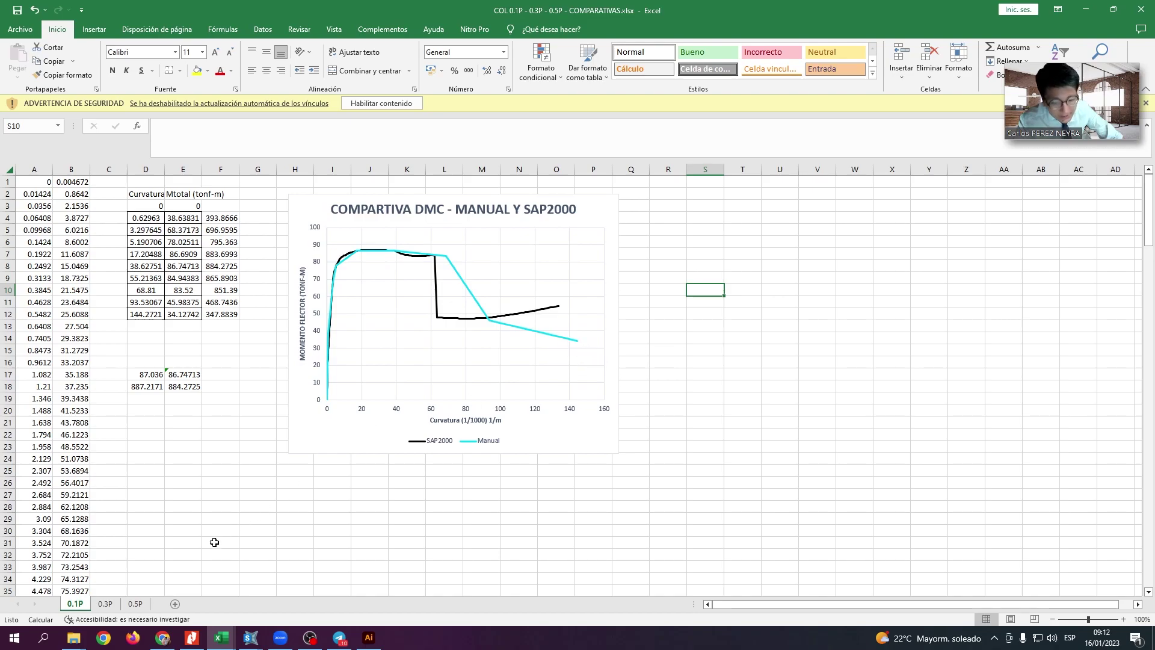
Switch to the DMC Muro Confinado Extremos workbook and examine the concrete strain column on Hoja1 down to its last rows.
key(alt+Tab)
key(ctrl+Page_Up)
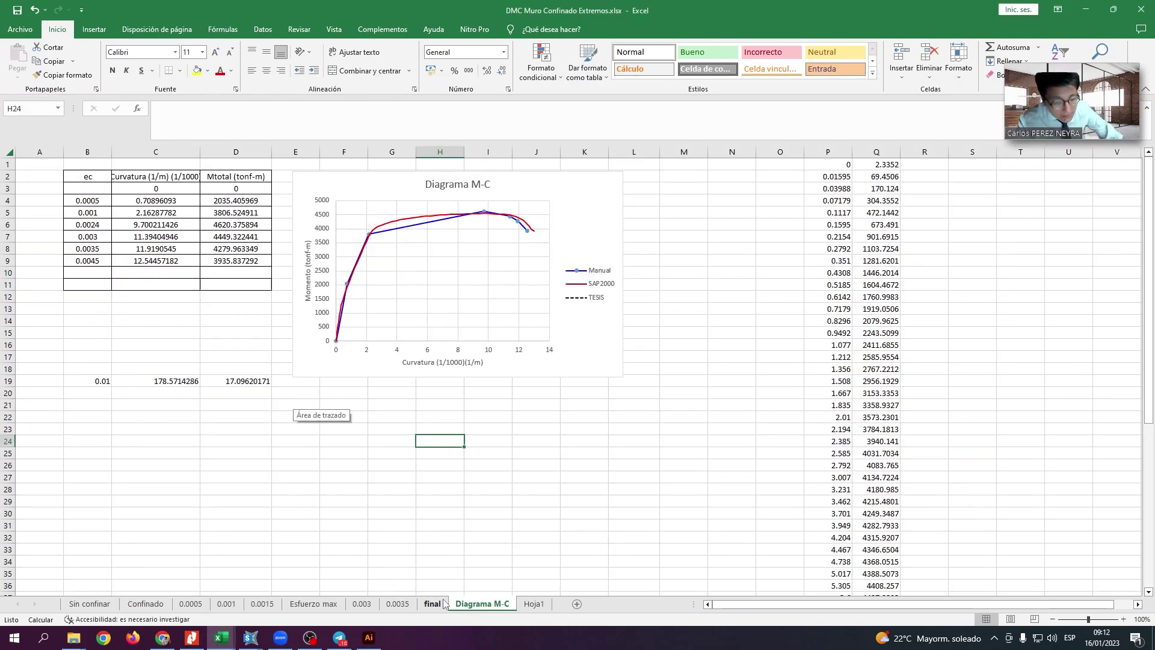
key(ctrl+Page_Down)
key(ctrl+Page_Down)
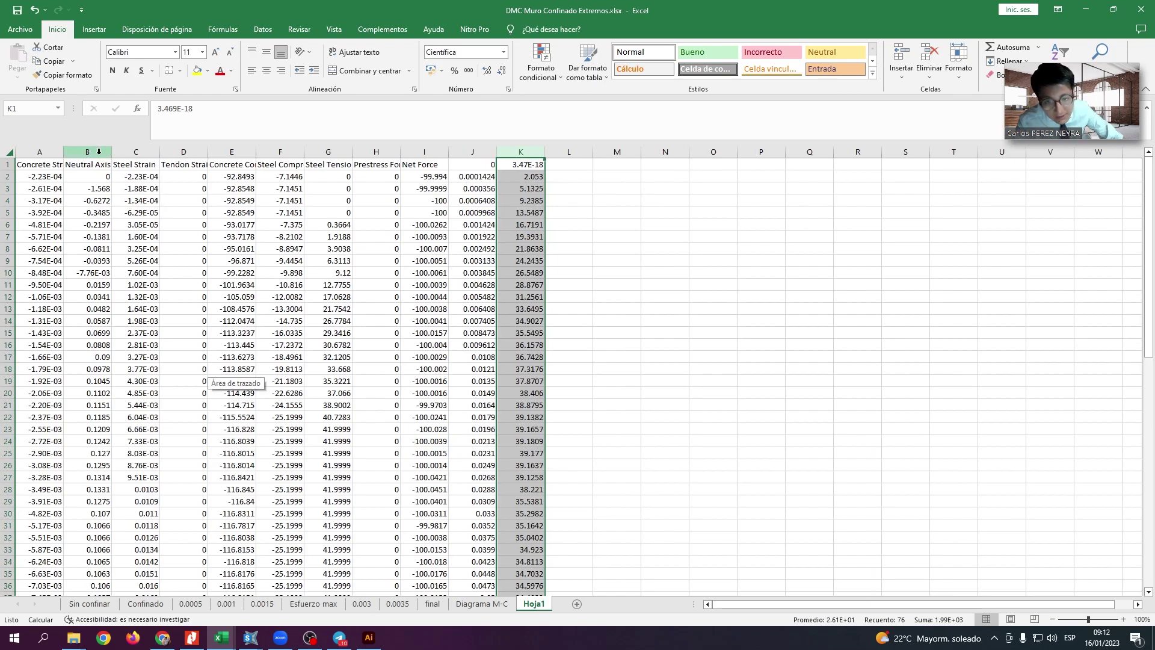
click(39, 151)
scroll(97, 341, down, 1)
scroll(98, 341, down, 19)
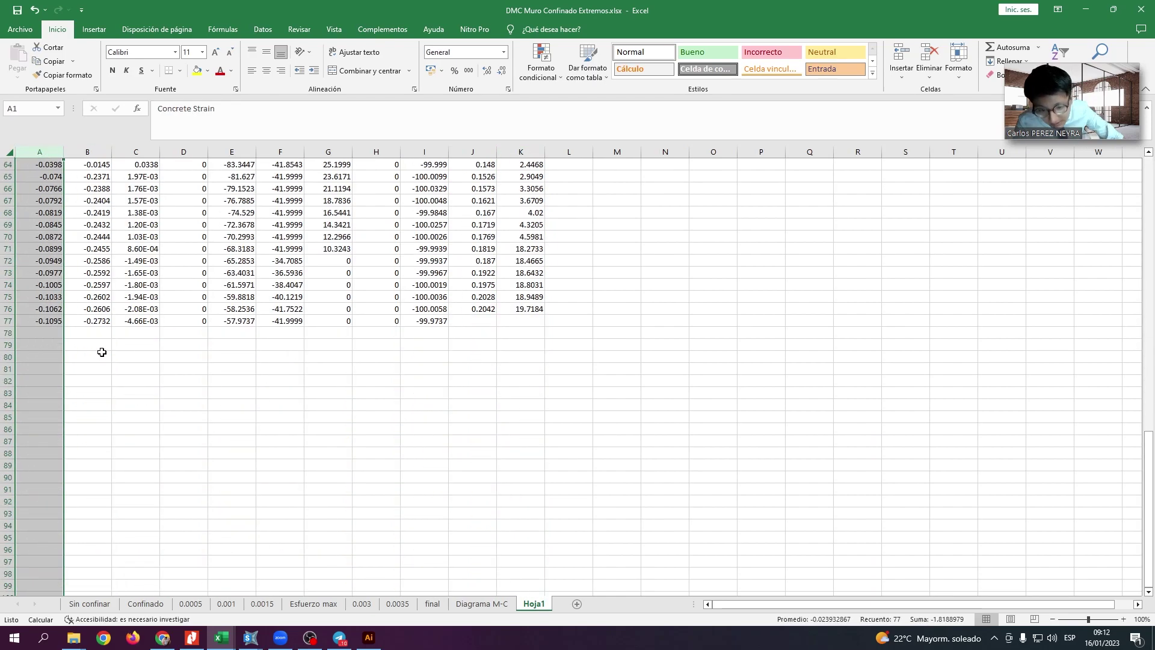
click(45, 392)
click(45, 392)
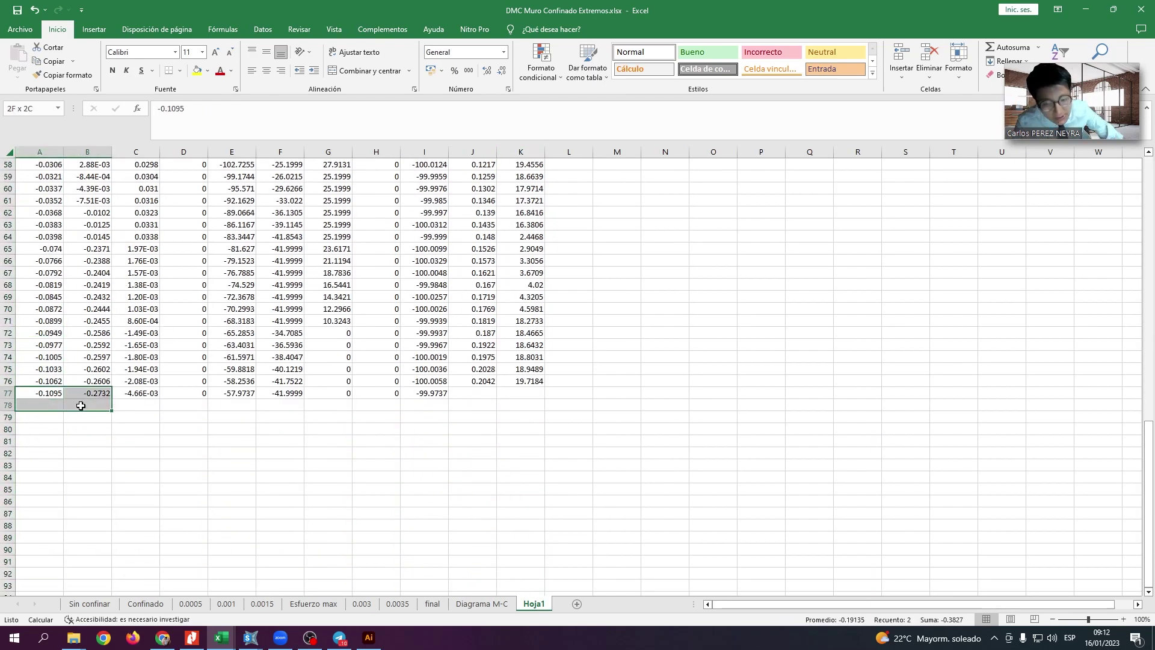
drag(54, 448, 55, 260)
scroll(64, 309, up, 19)
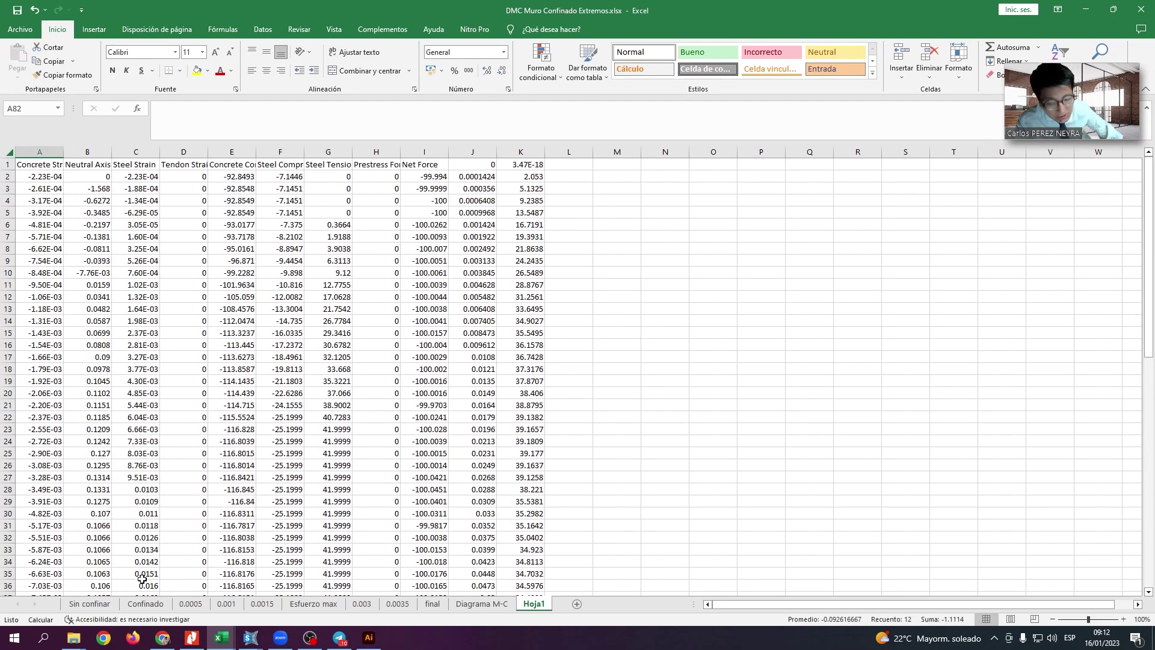
Review the wall workbook's concrete model sheets, the 0.0005 and 0.0035 strain sheets, and the Diagrama M-C sheet.
click(147, 603)
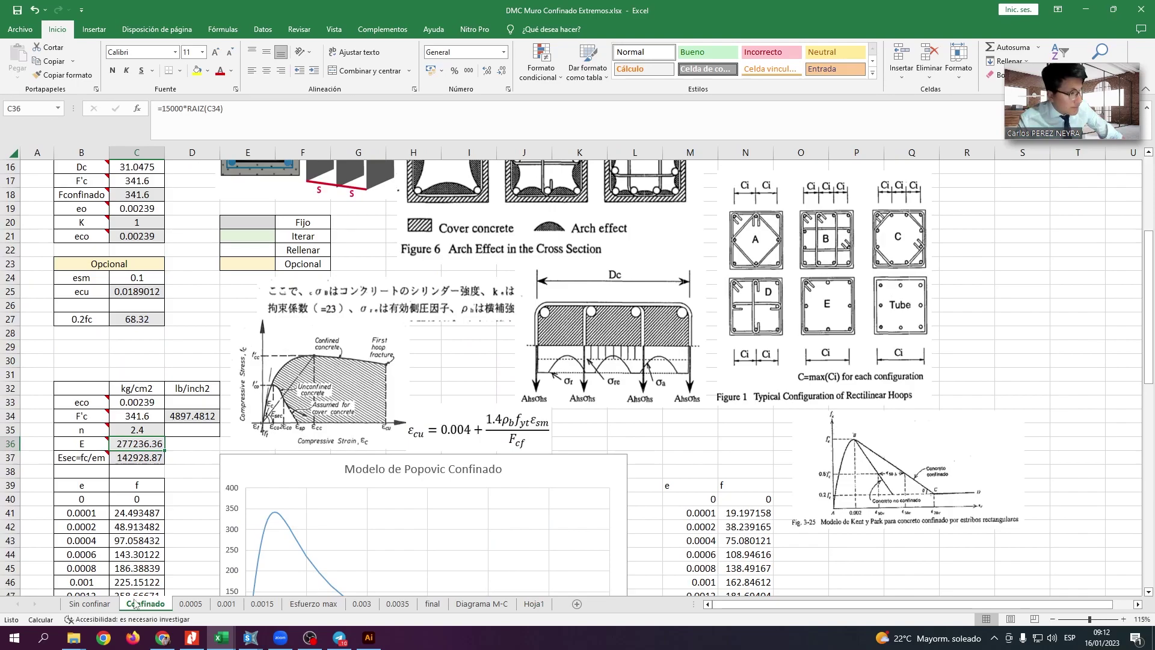
click(90, 604)
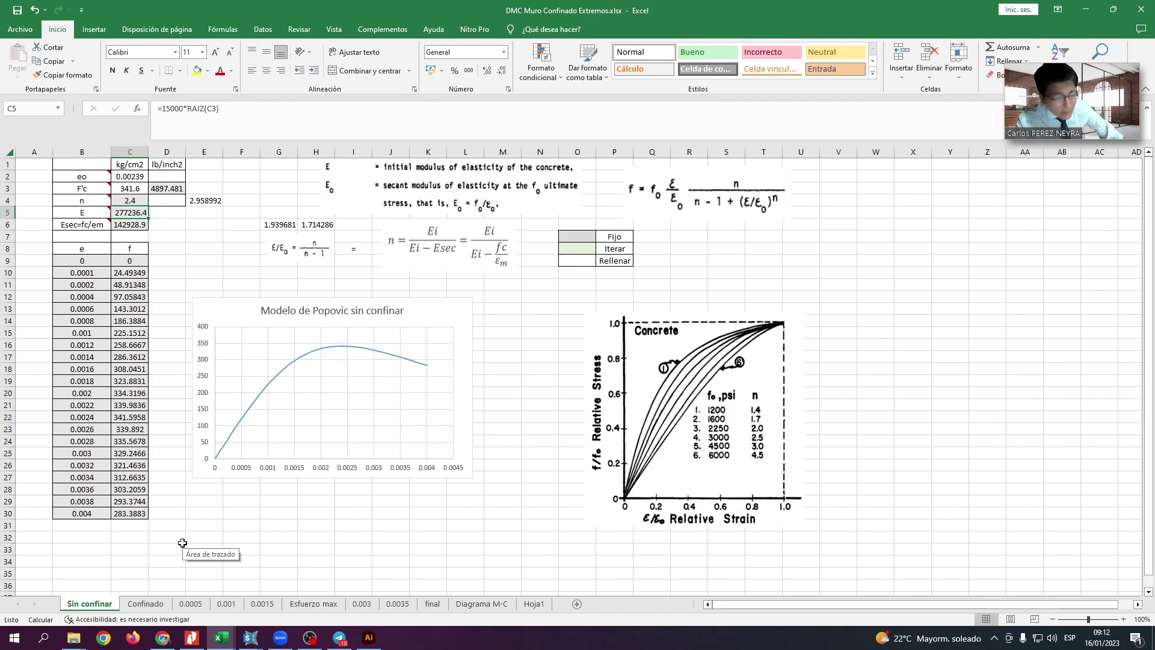
click(198, 603)
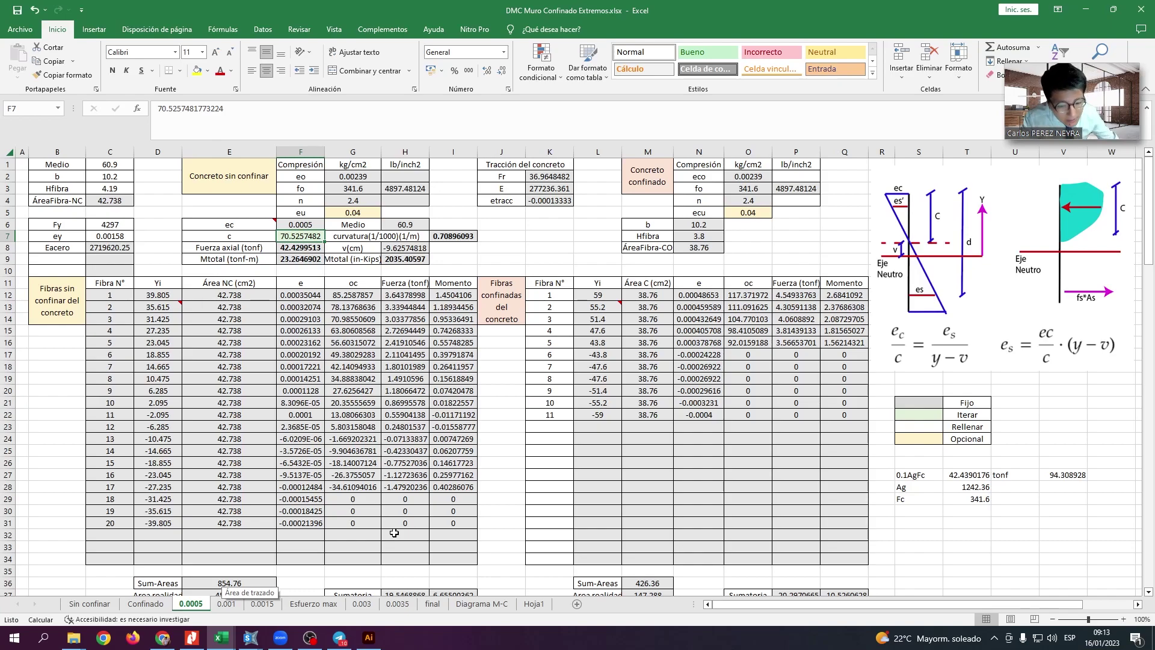
click(336, 603)
click(374, 604)
click(397, 604)
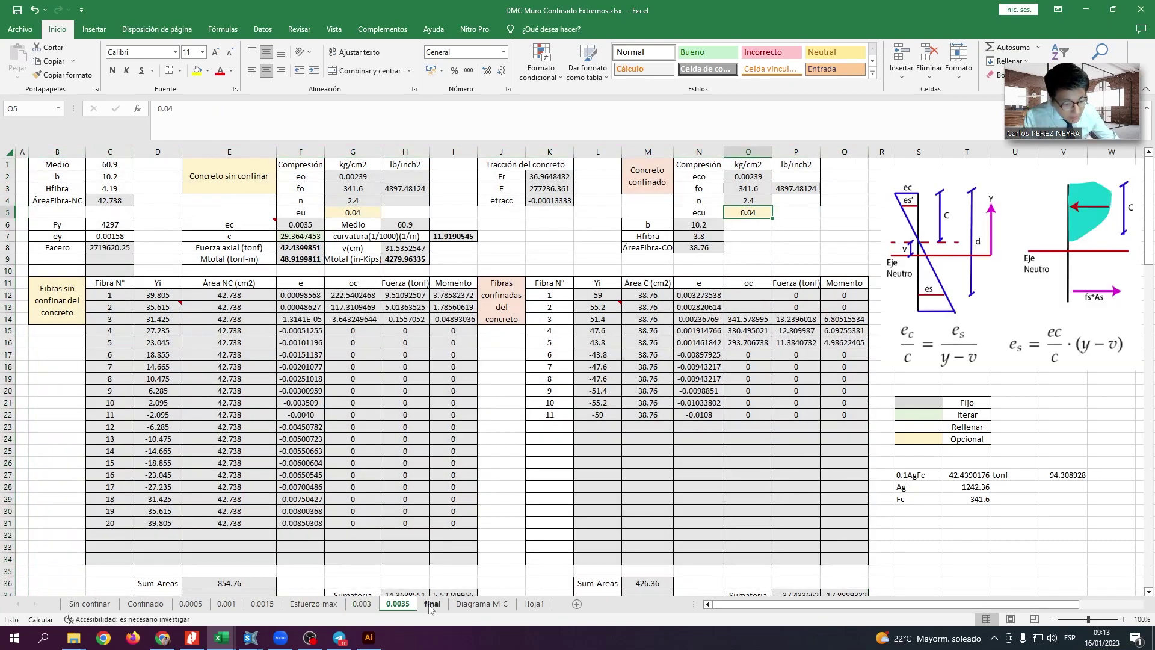
click(479, 604)
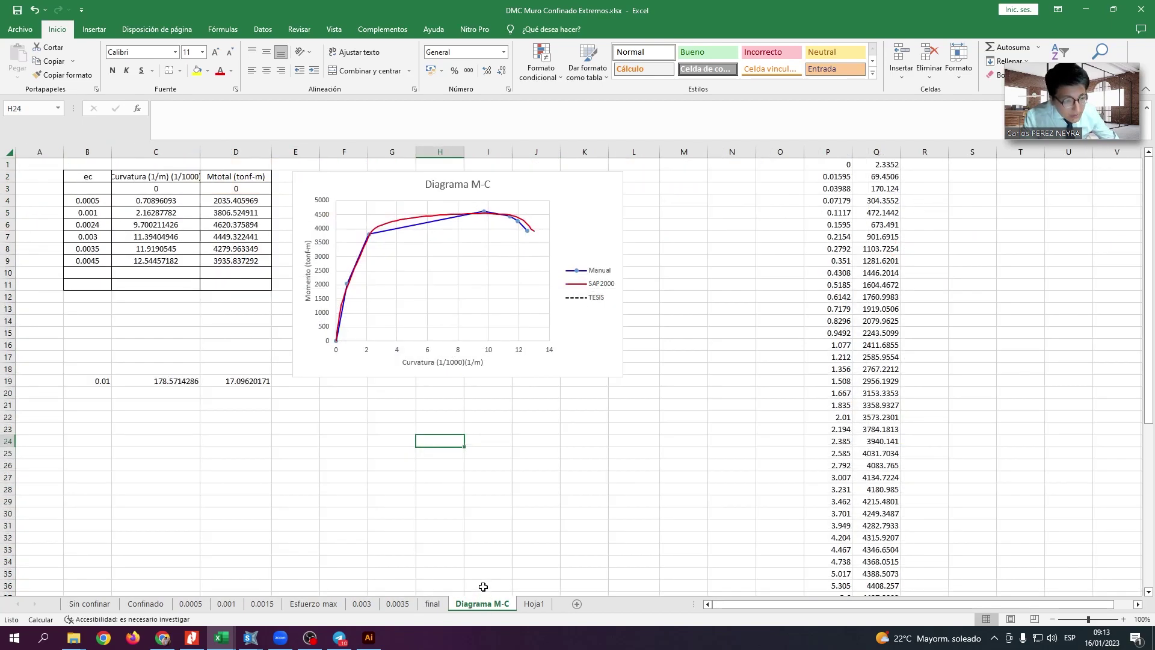
Switch back to the 0.1P COL - DMC - Fibra workbook, look through its strain sheets and open sheet 0.001.
key(alt+Tab)
key(alt+Tab)
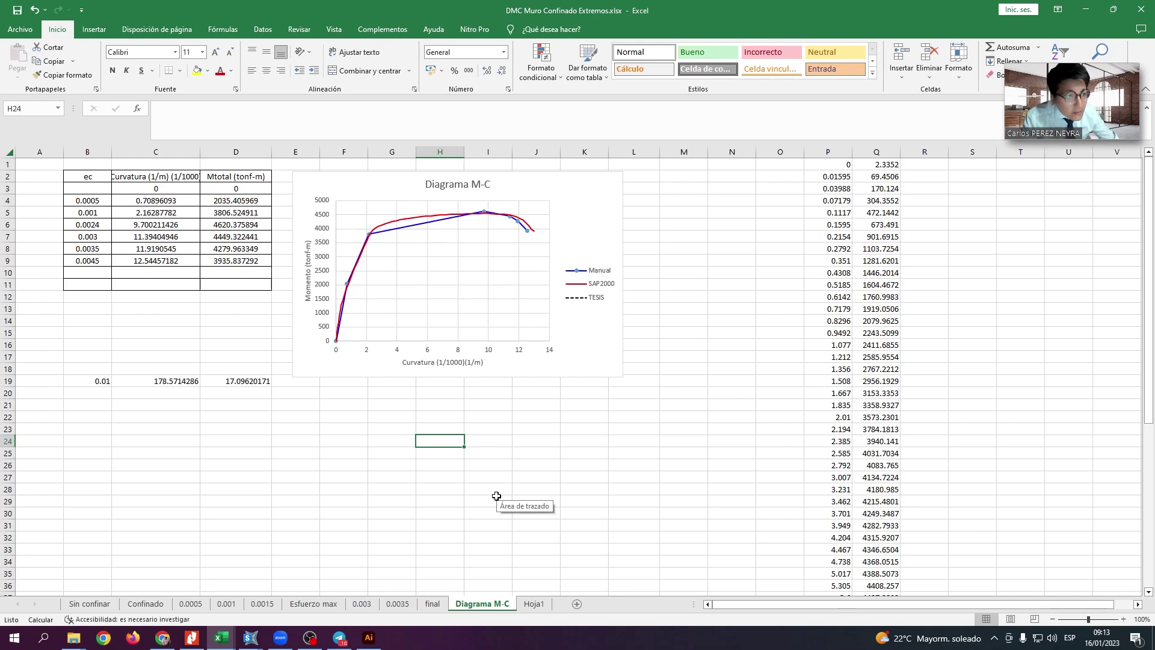
key(alt+Tab)
key(Tab)
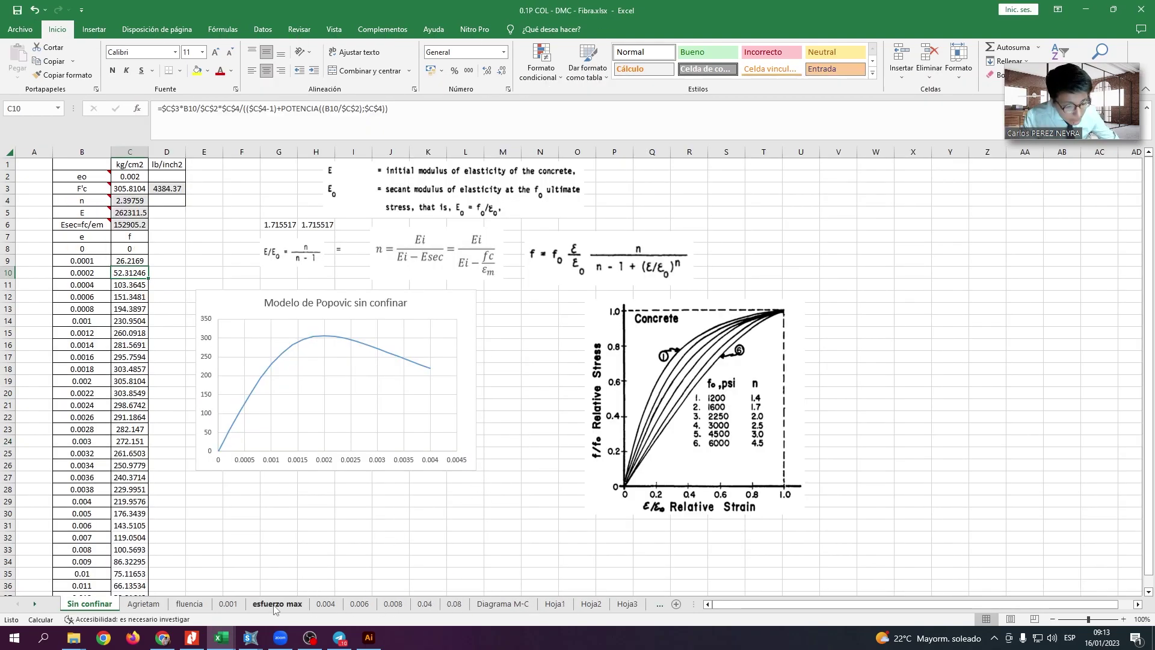
click(273, 604)
key(ctrl+Page_Down)
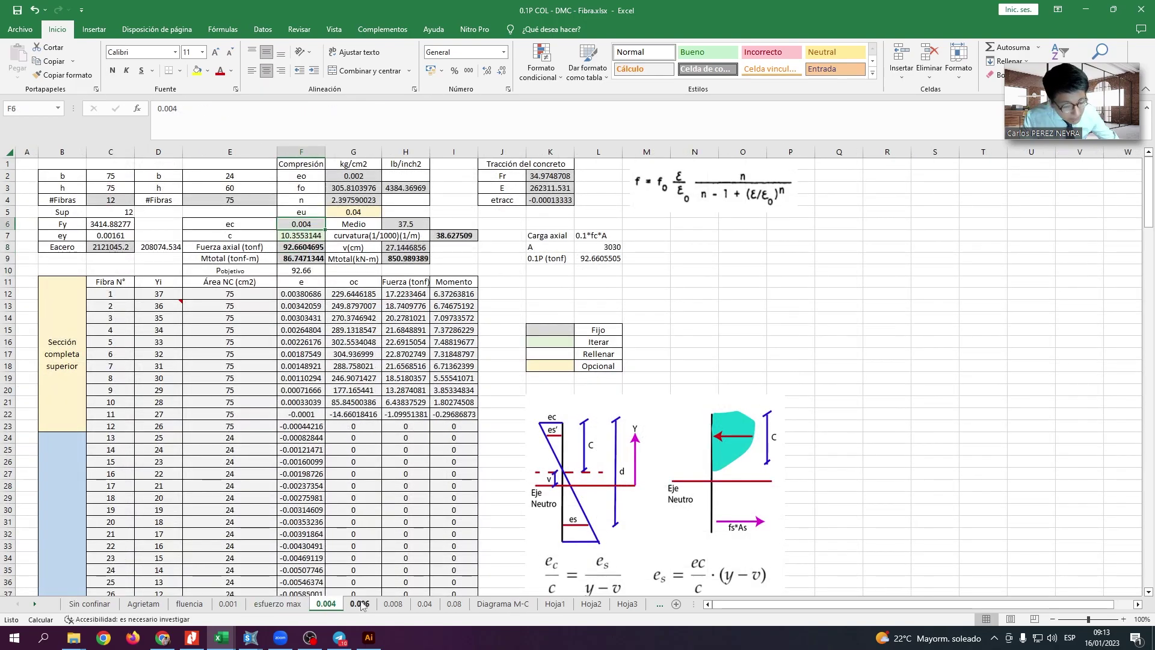
click(281, 604)
click(228, 604)
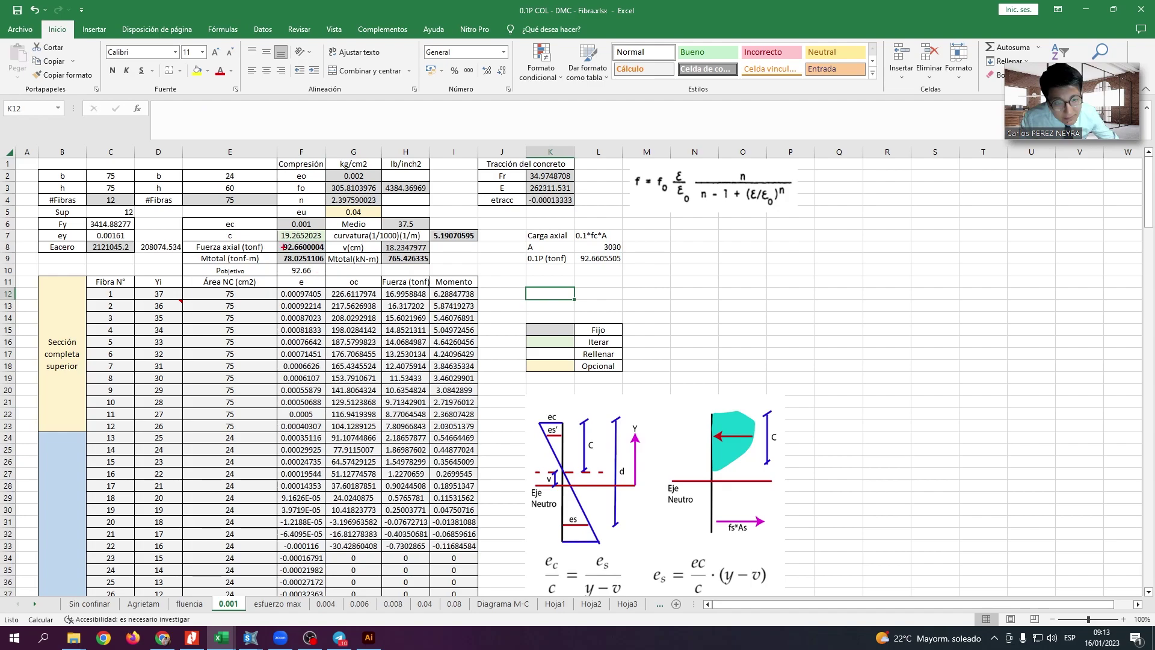
Examine the concrete strain ec in F6 and the fiber table below it on sheet 0.001.
click(310, 224)
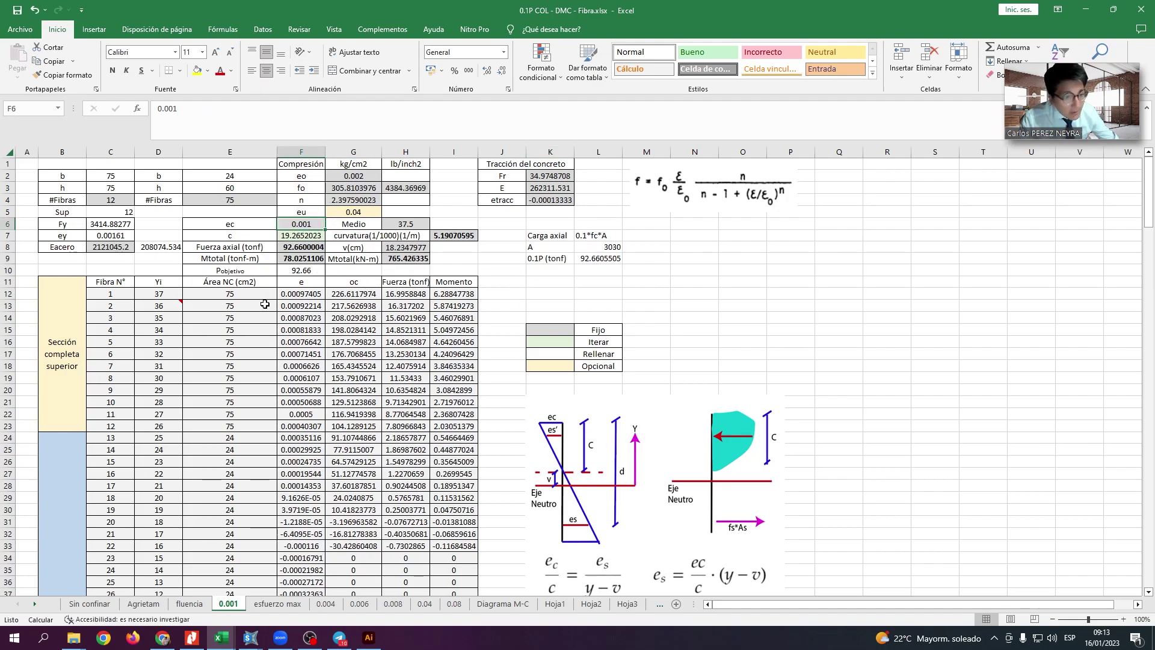
scroll(259, 314, down, 5)
scroll(290, 389, down, 4)
scroll(290, 389, up, 9)
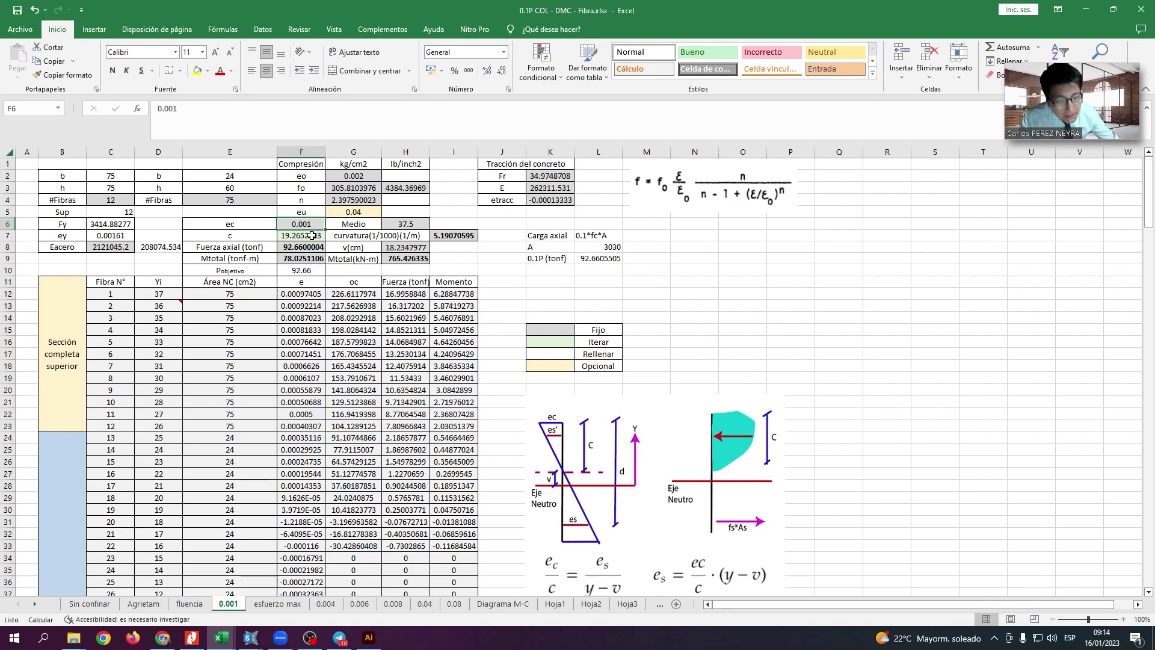
Run Goal Seek on the axial force in F8 with a target of 92.66, changing the neutral axis depth c in F7.
mouse_move(311, 244)
mouse_down()
mouse_move(274, 249)
mouse_move(312, 246)
mouse_up()
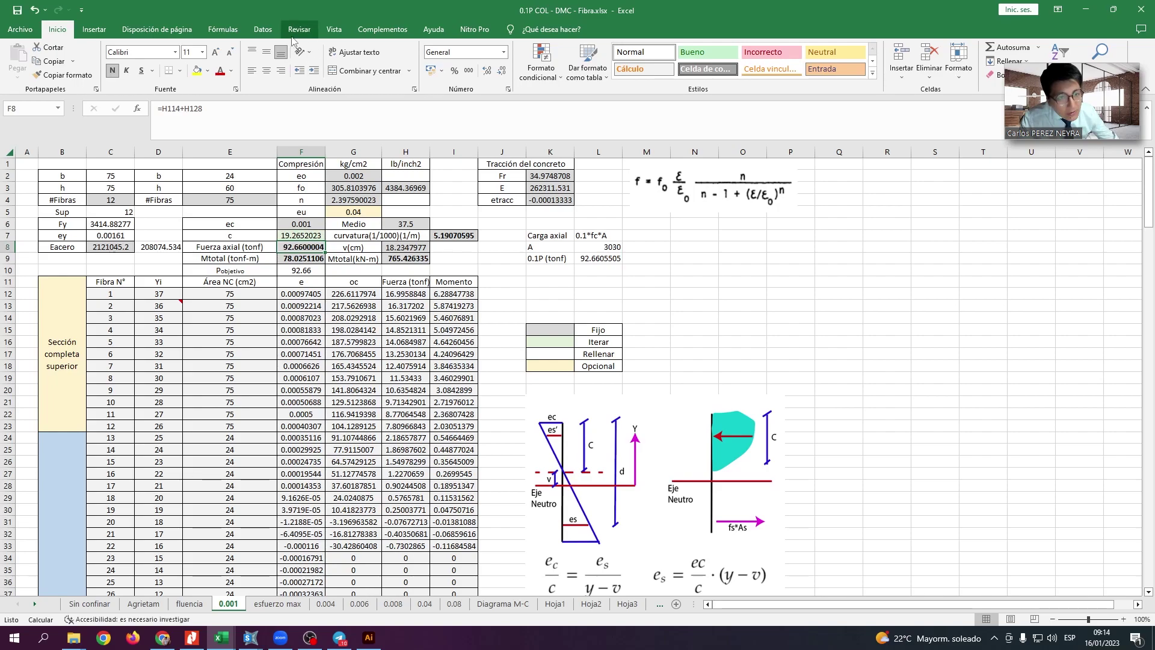
click(263, 29)
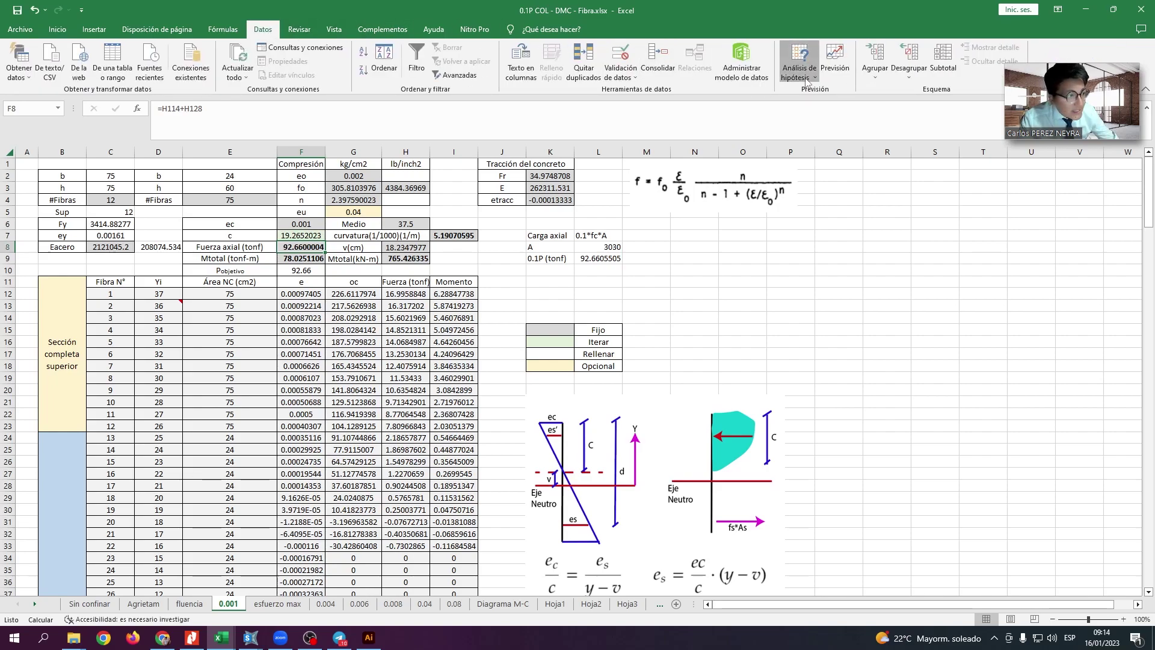
click(807, 80)
click(827, 110)
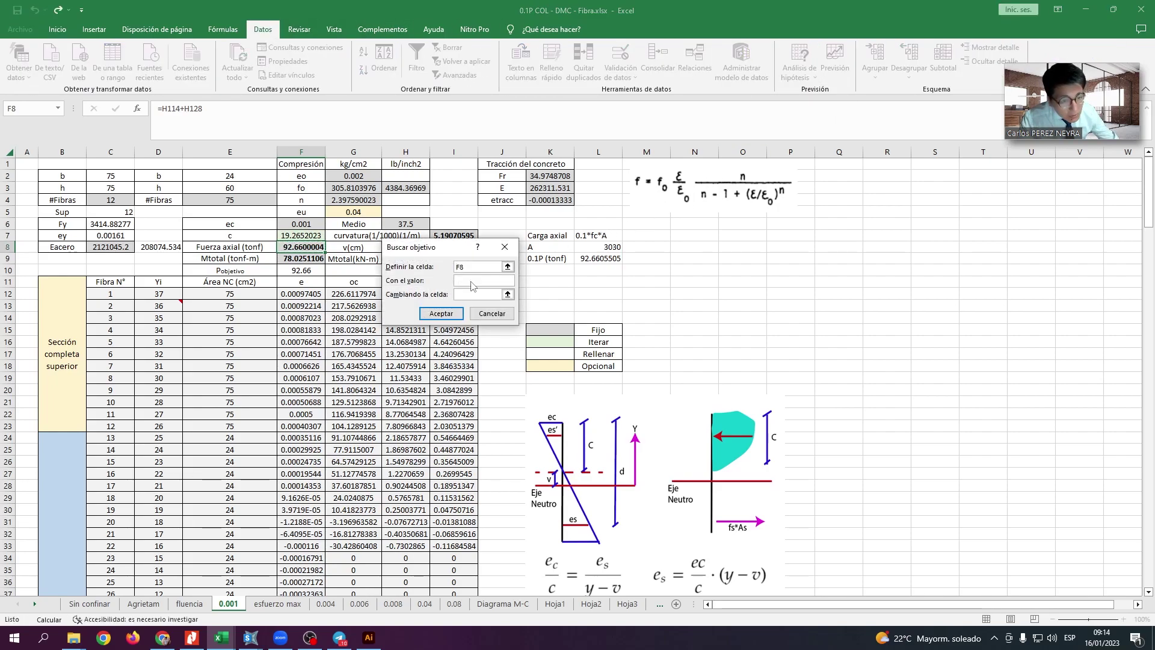
text(92.66)
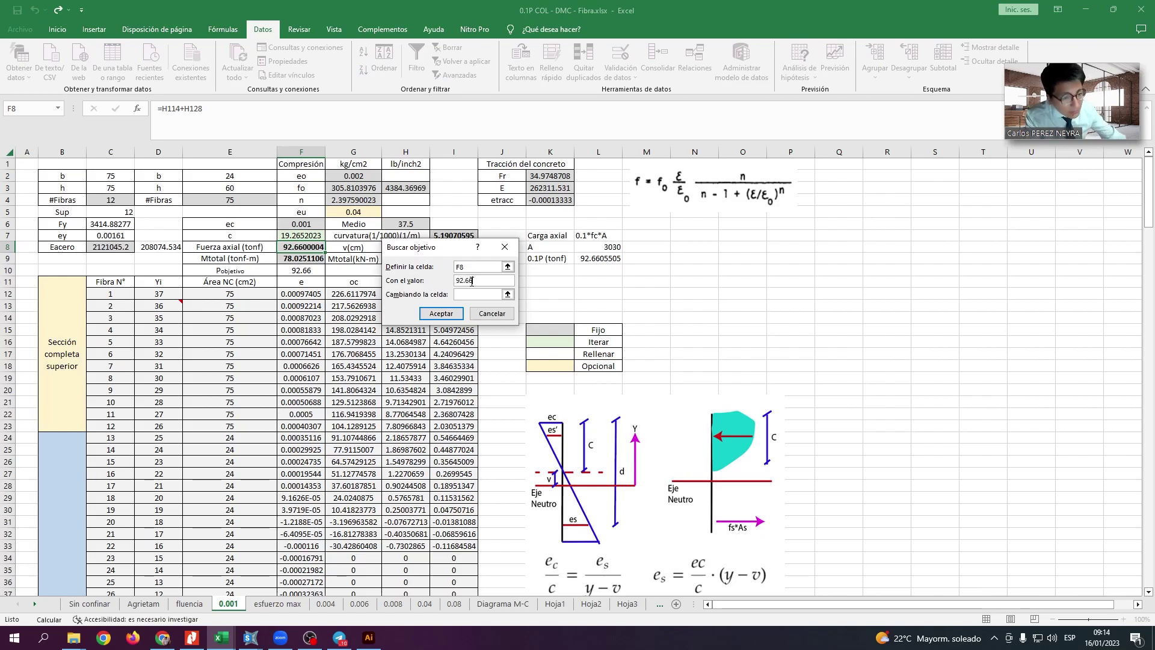
click(480, 294)
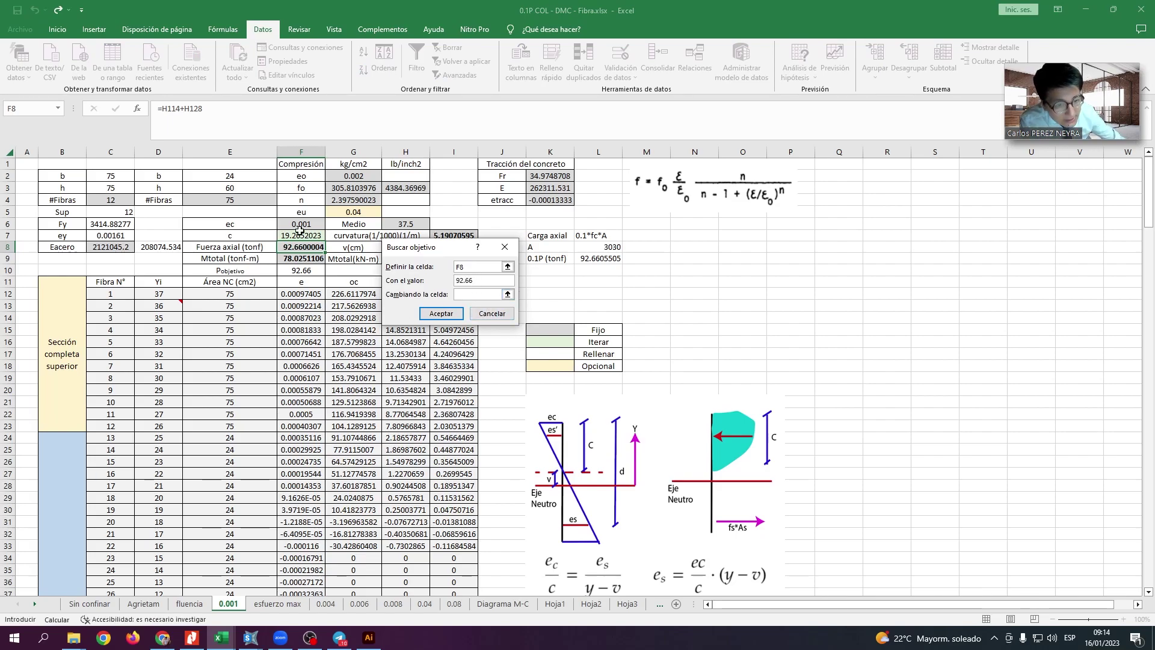
click(299, 231)
click(441, 314)
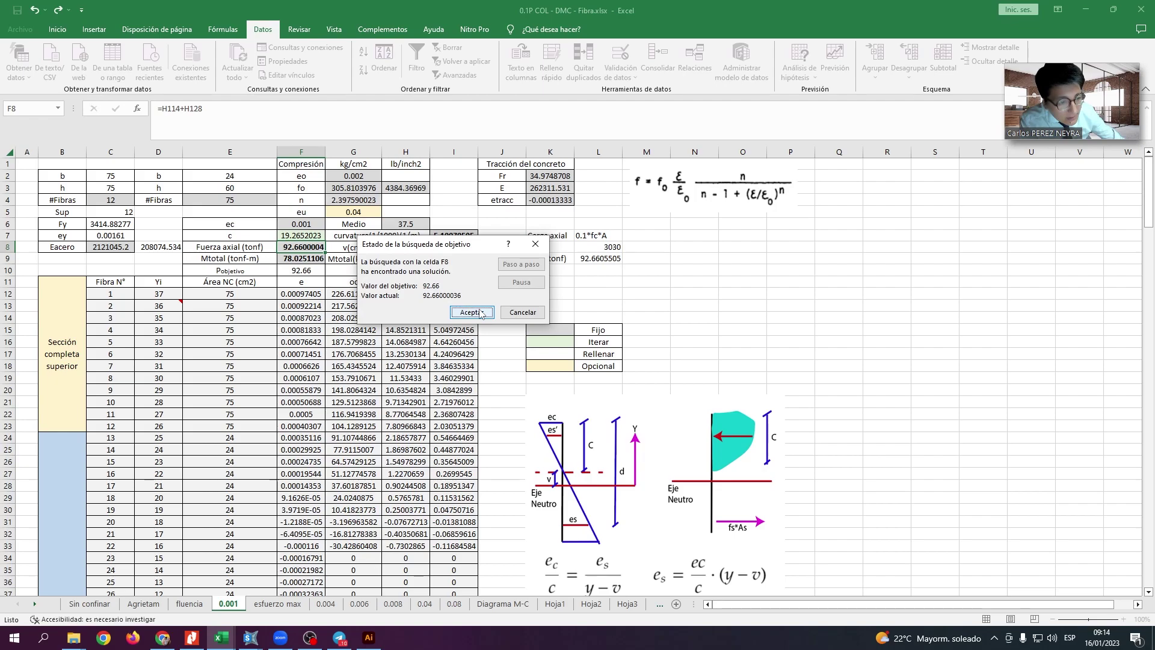
click(471, 312)
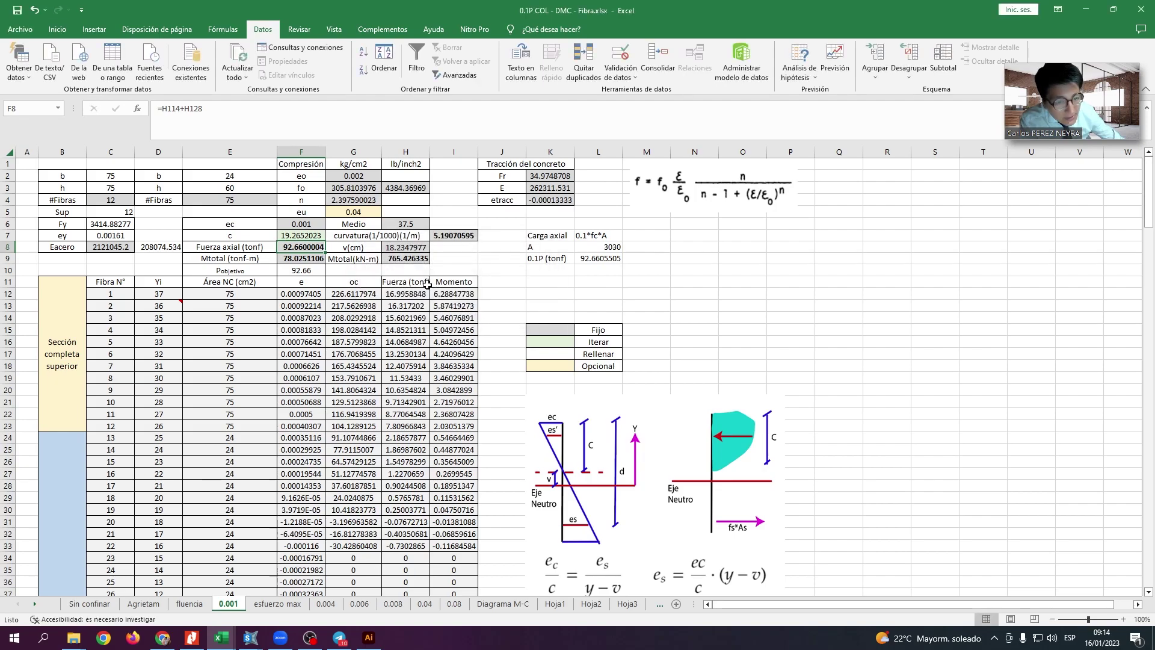
Examine the fixed concrete strain ec in F6 and the layout of the concrete fiber table on sheet 0.001.
click(306, 224)
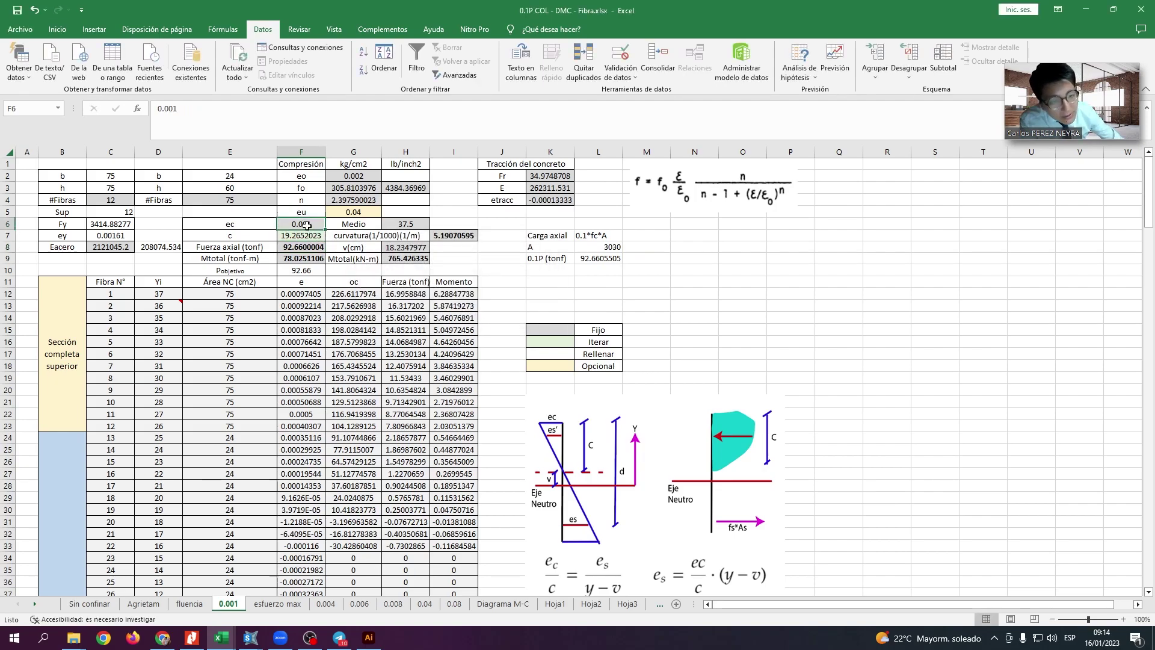
click(265, 223)
click(310, 227)
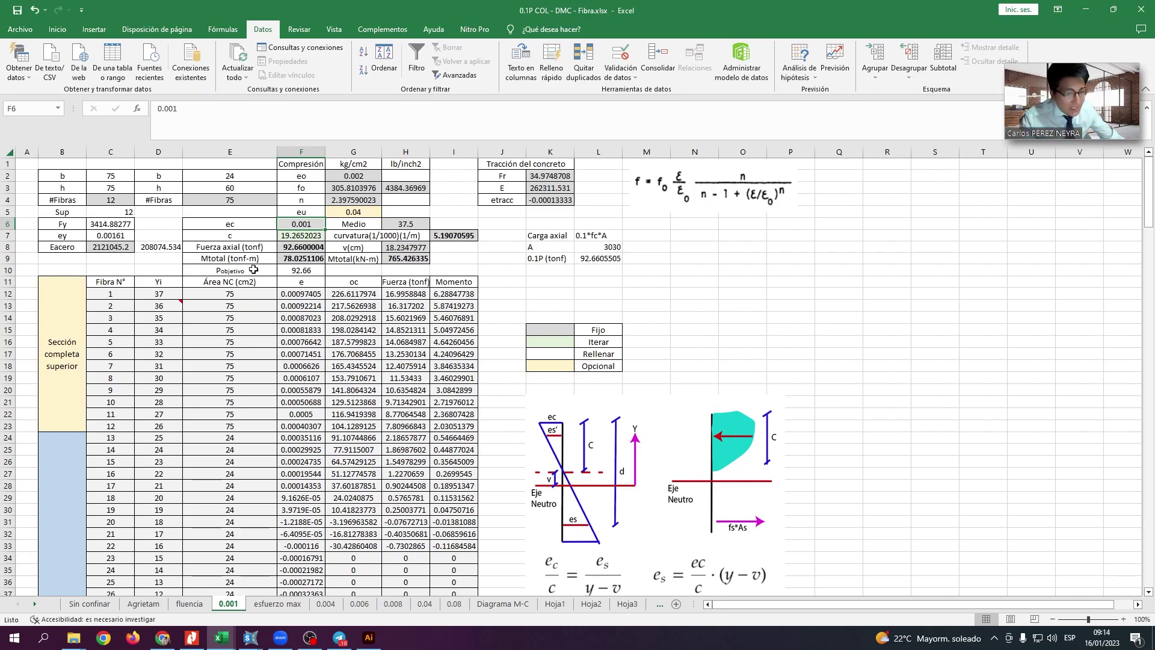
scroll(177, 303, down, 14)
scroll(176, 303, down, 10)
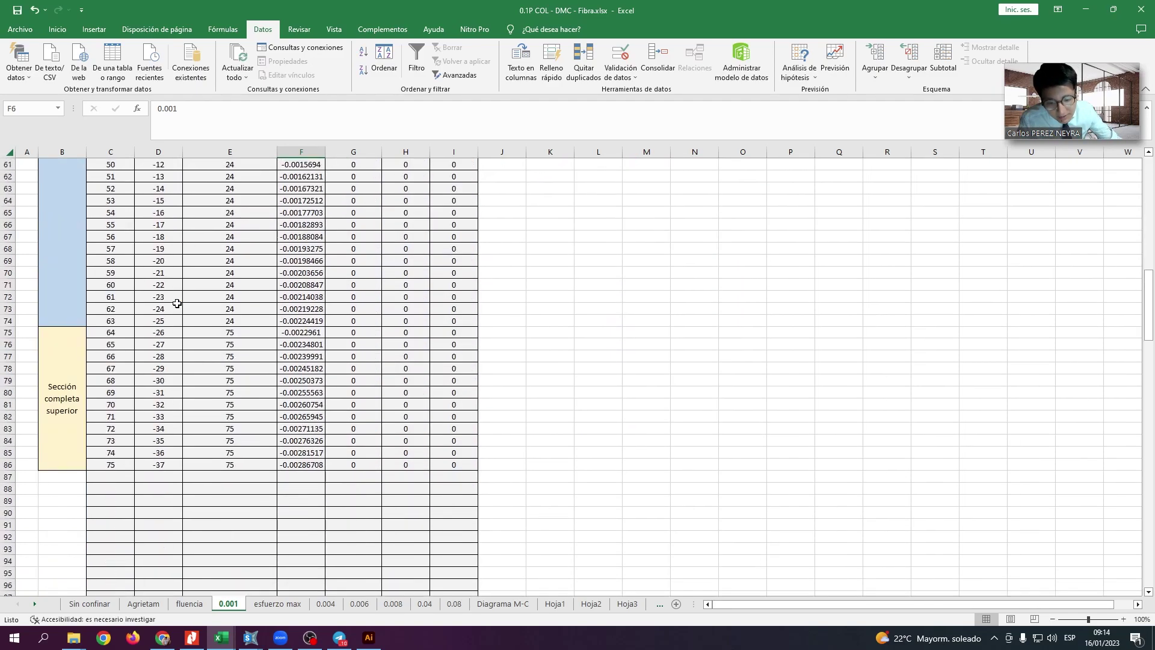
scroll(175, 302, up, 20)
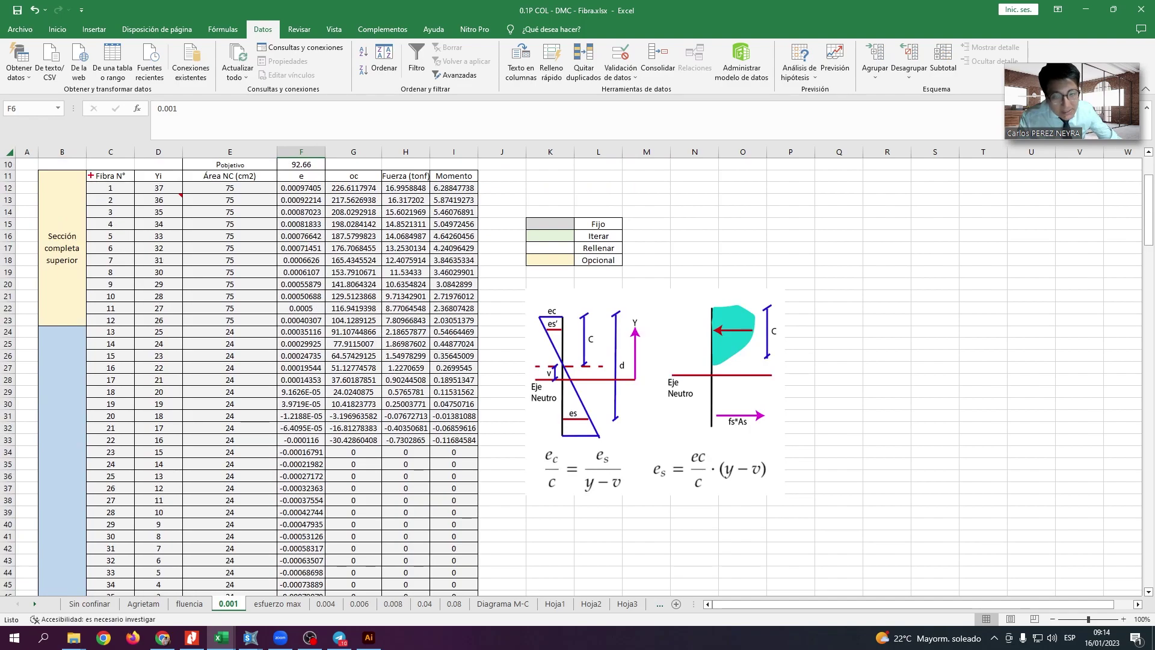
mouse_move(90, 172)
mouse_down()
mouse_move(424, 453)
mouse_move(489, 564)
mouse_up()
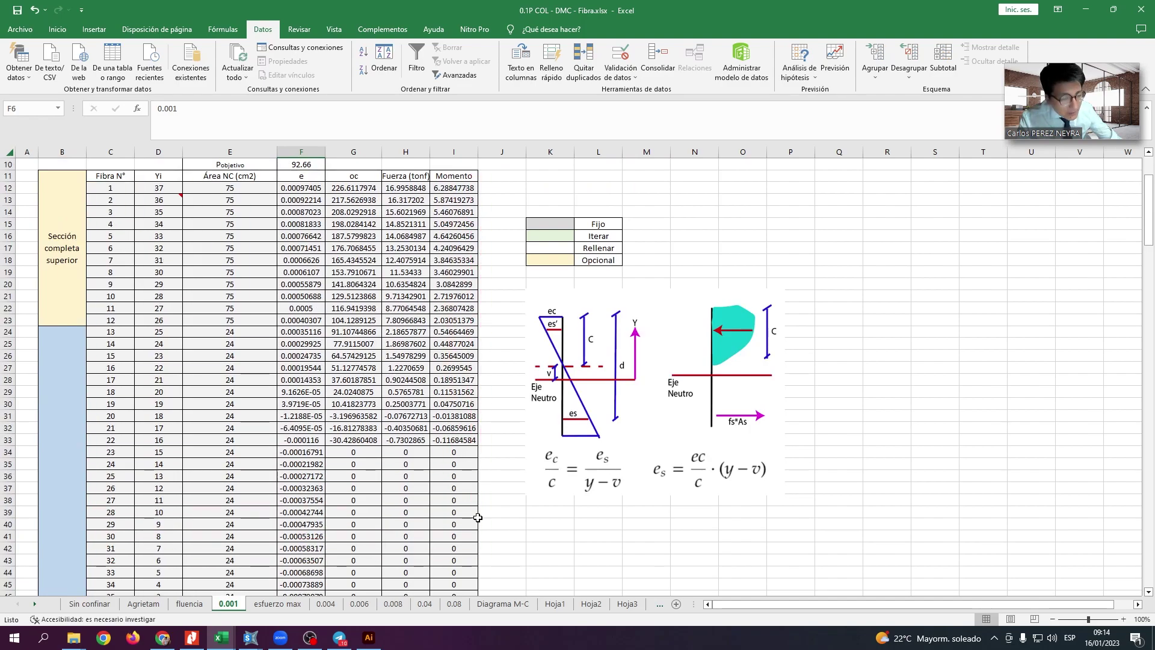
scroll(478, 517, up, 2)
scroll(477, 517, up, 1)
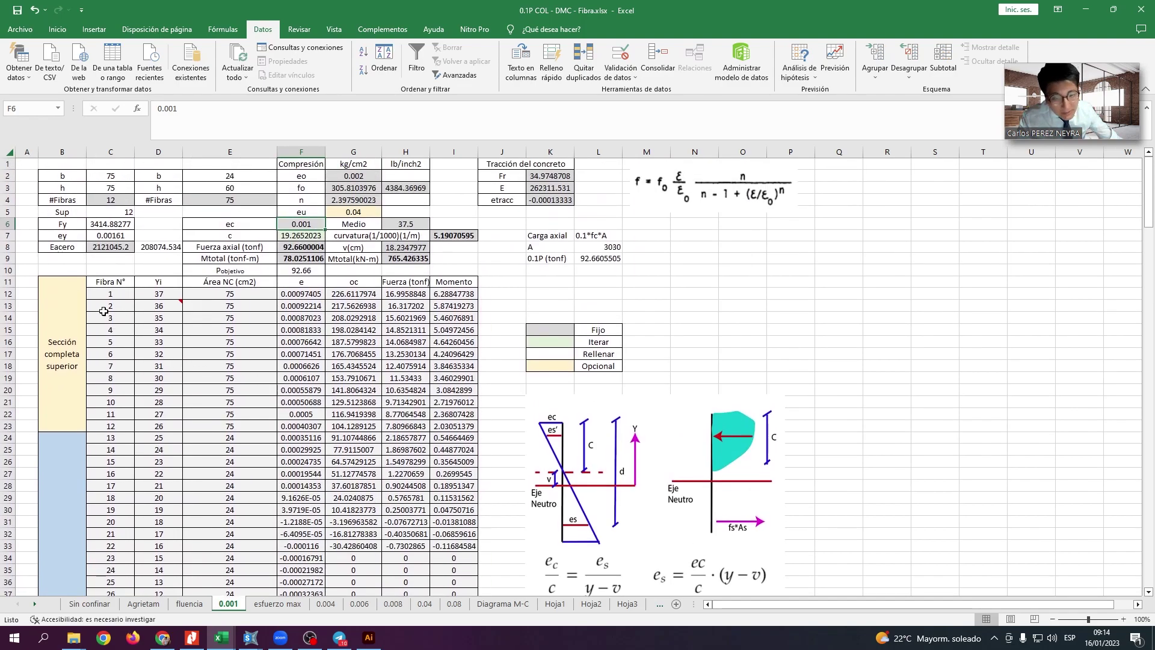
Review the concrete fibers from number 1 to 75 and the Sección completa blocks at both ends of the table.
click(123, 293)
scroll(124, 293, down, 20)
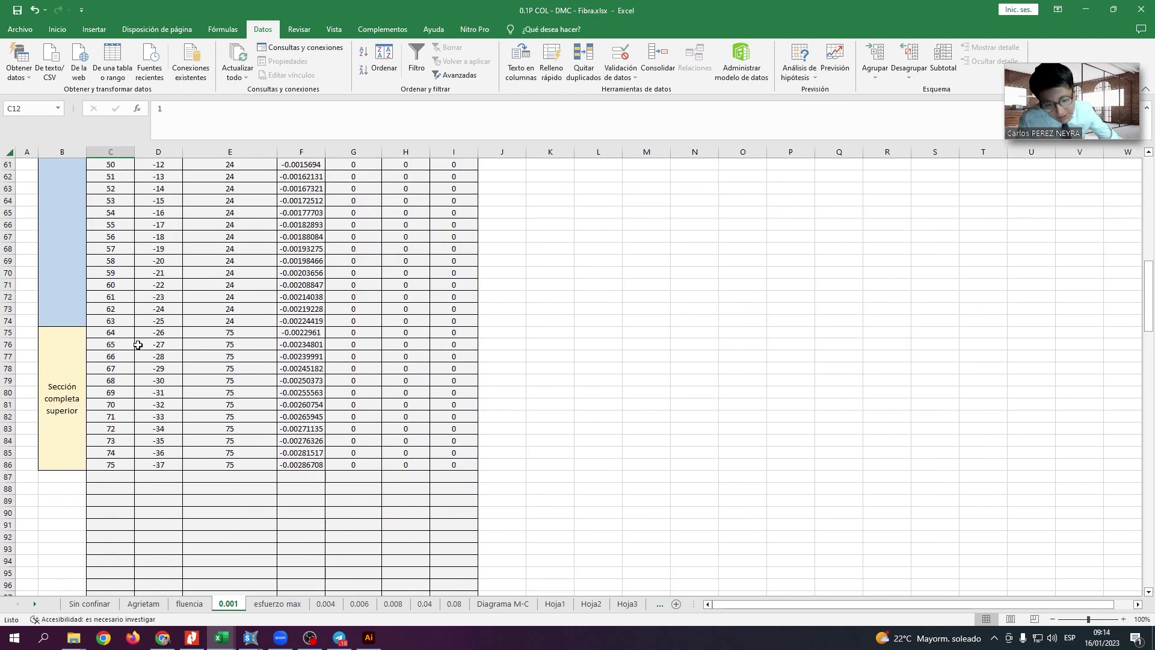
scroll(124, 461, up, 20)
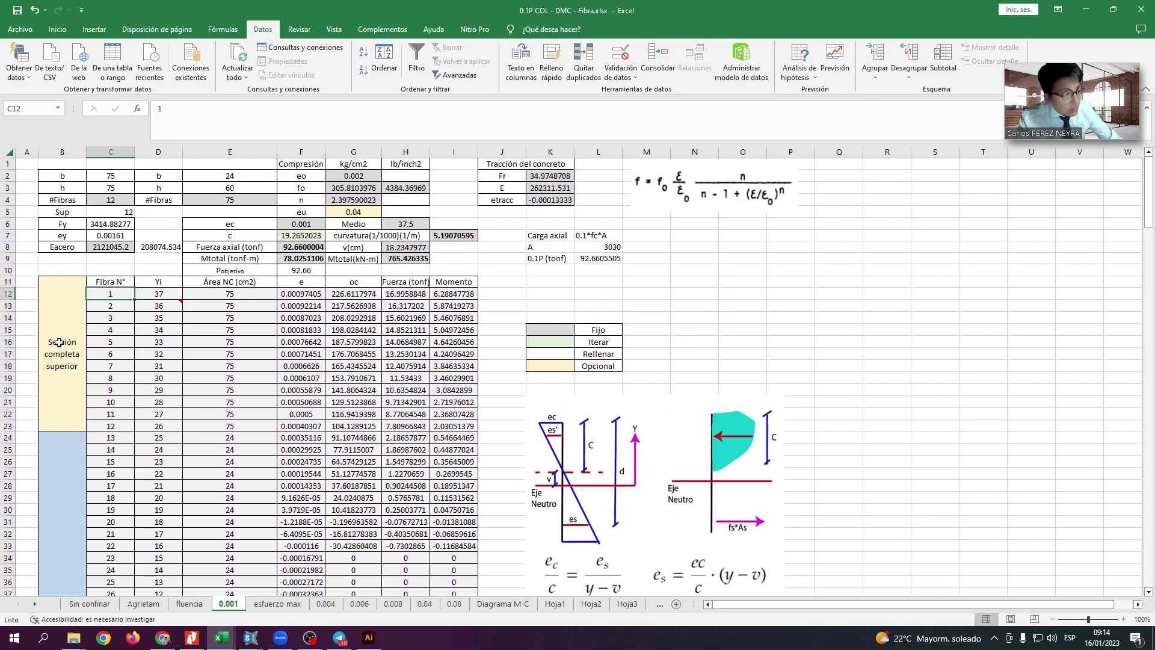
click(63, 336)
scroll(72, 366, down, 18)
drag(72, 371, 65, 439)
scroll(66, 439, up, 18)
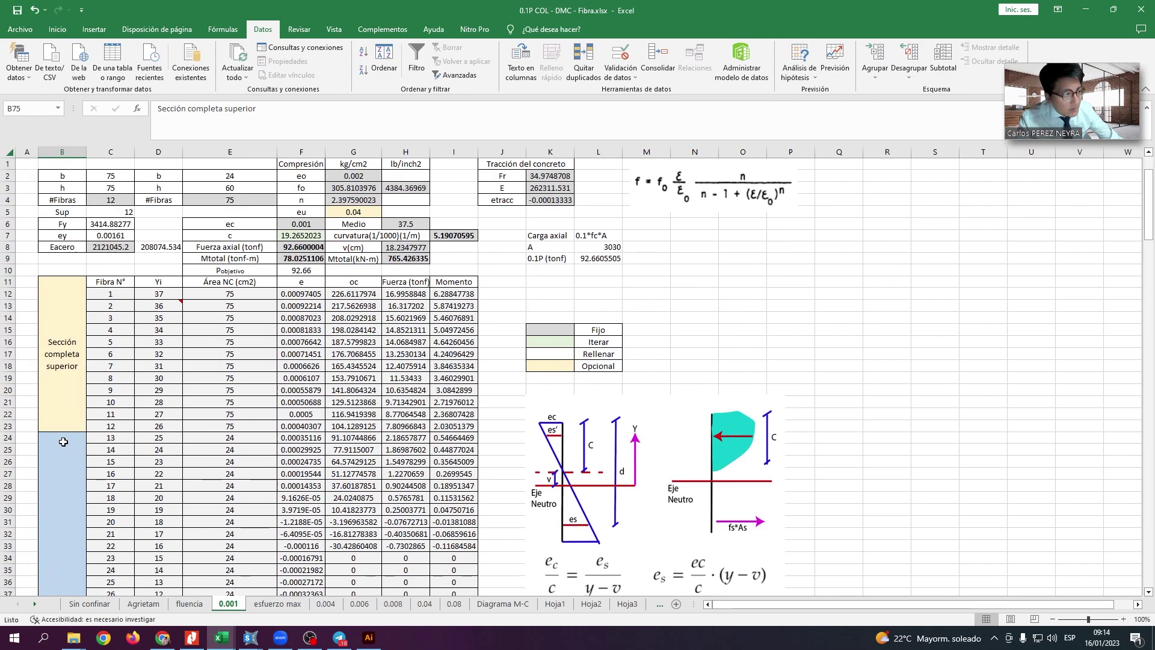
click(67, 383)
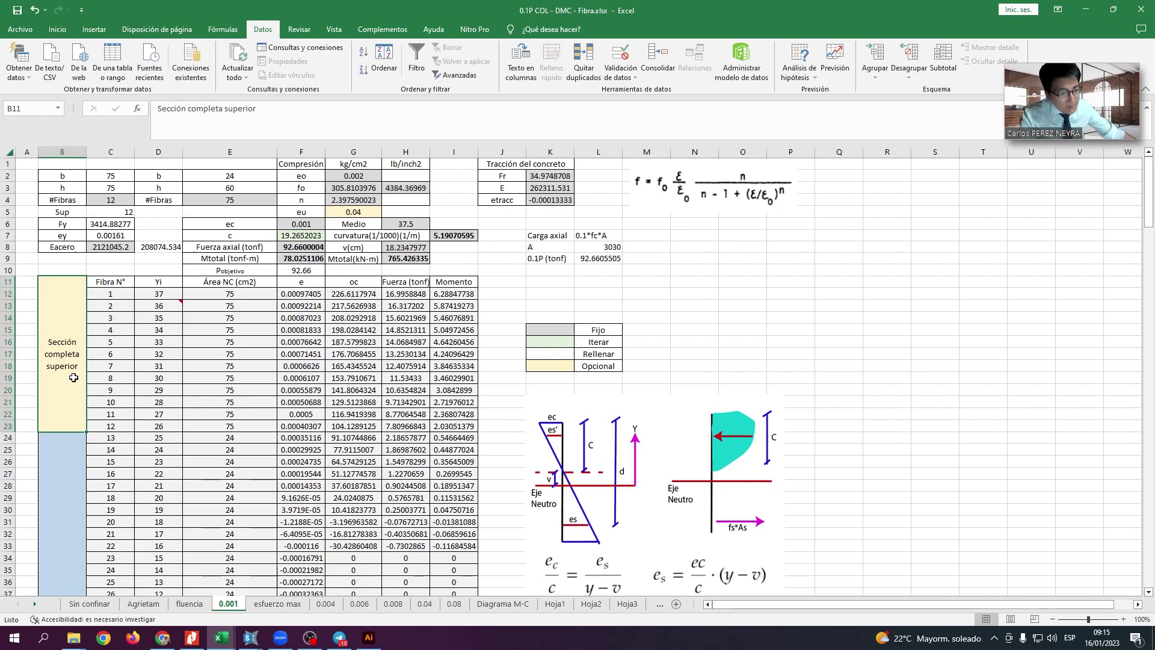
Inspect the first fiber's Yi and Momento formulas, the strain ec, and the fiber strain formula in F12 down its column.
click(175, 296)
key(Return)
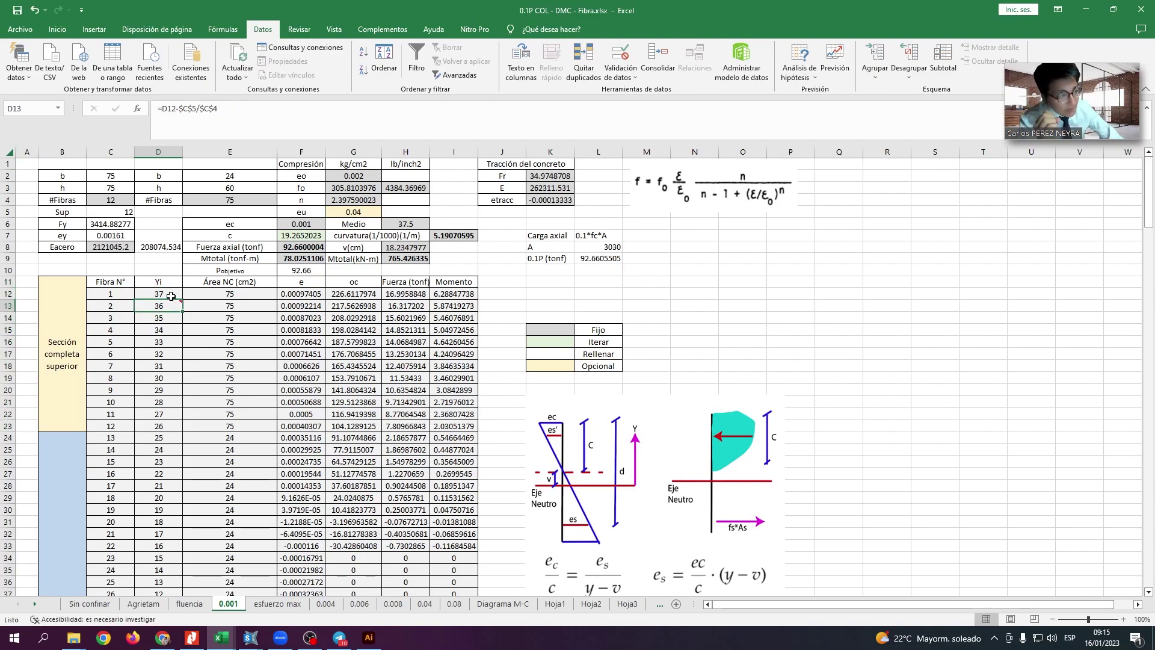
click(168, 295)
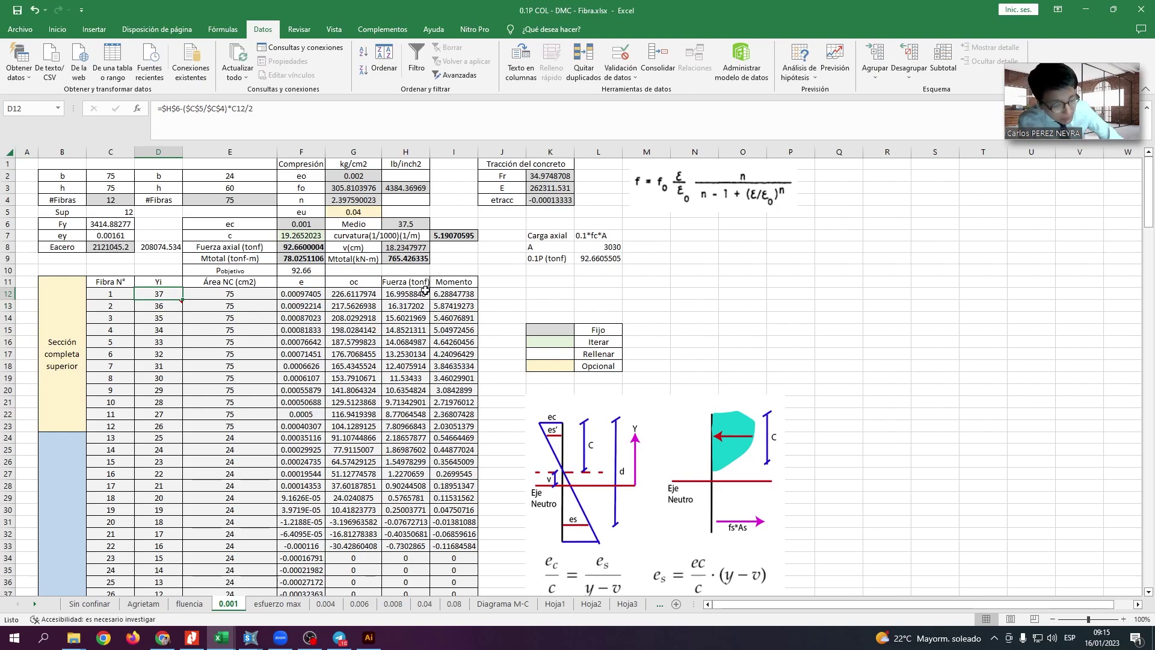
click(451, 292)
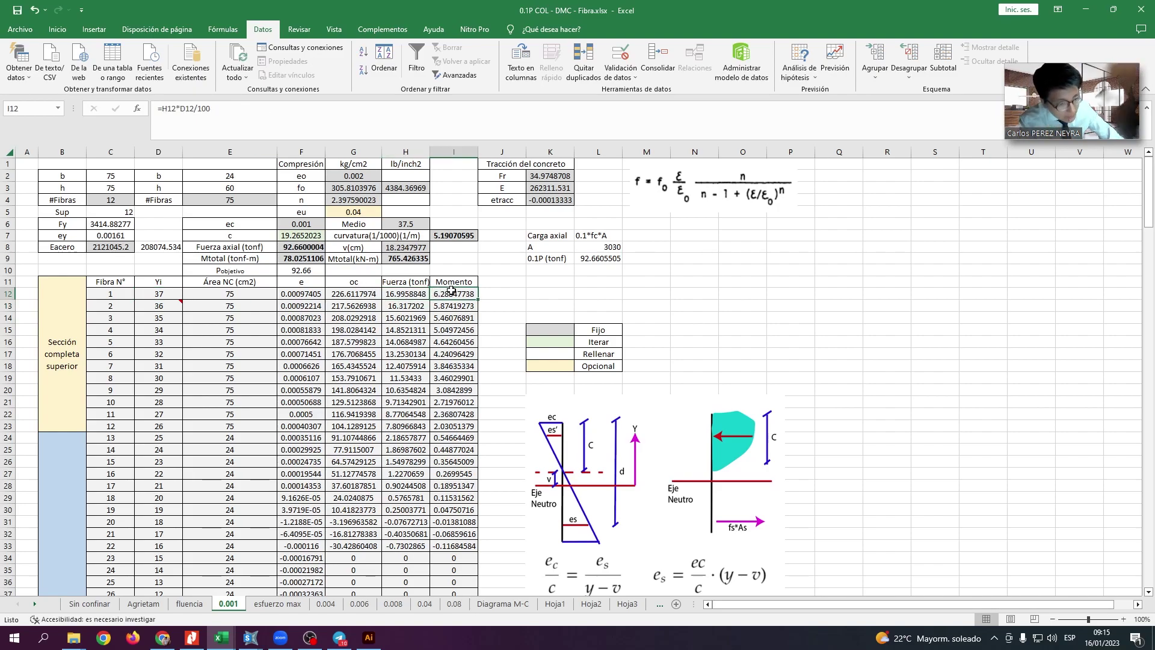
click(296, 225)
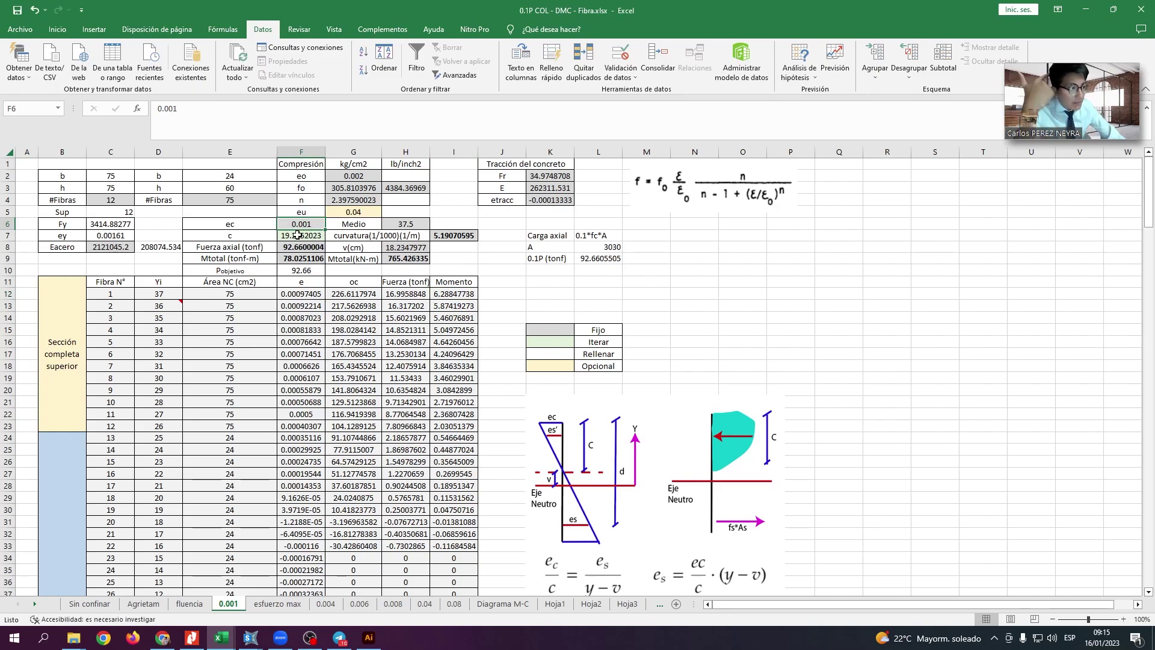
click(307, 293)
scroll(313, 306, down, 7)
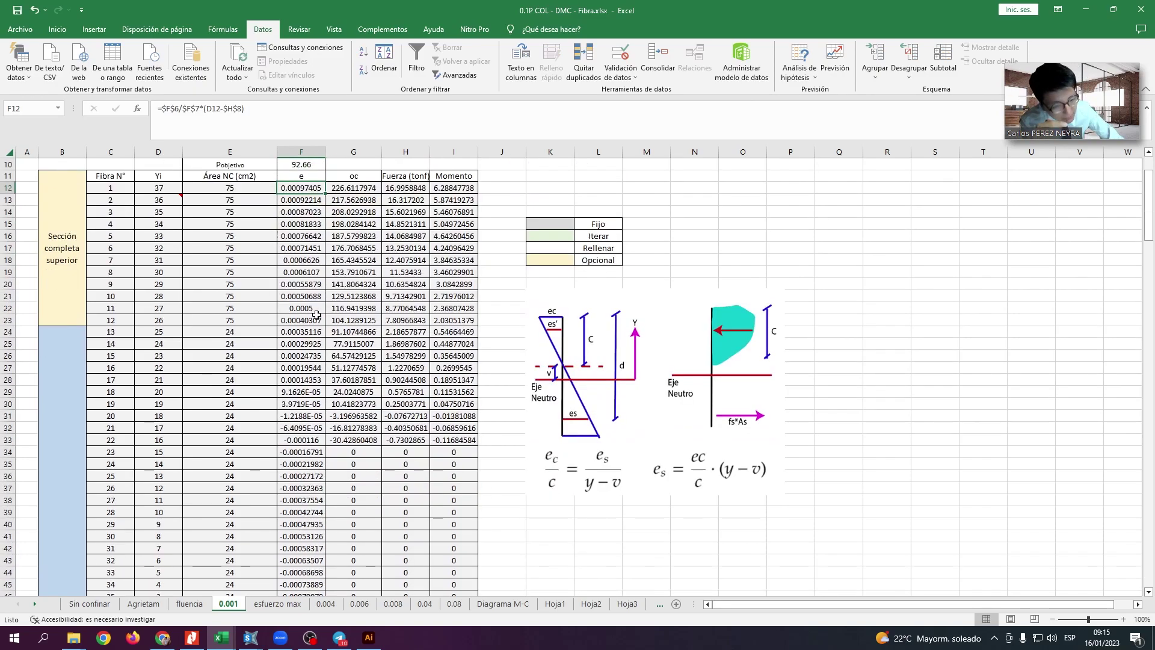
scroll(317, 315, down, 9)
scroll(317, 315, up, 17)
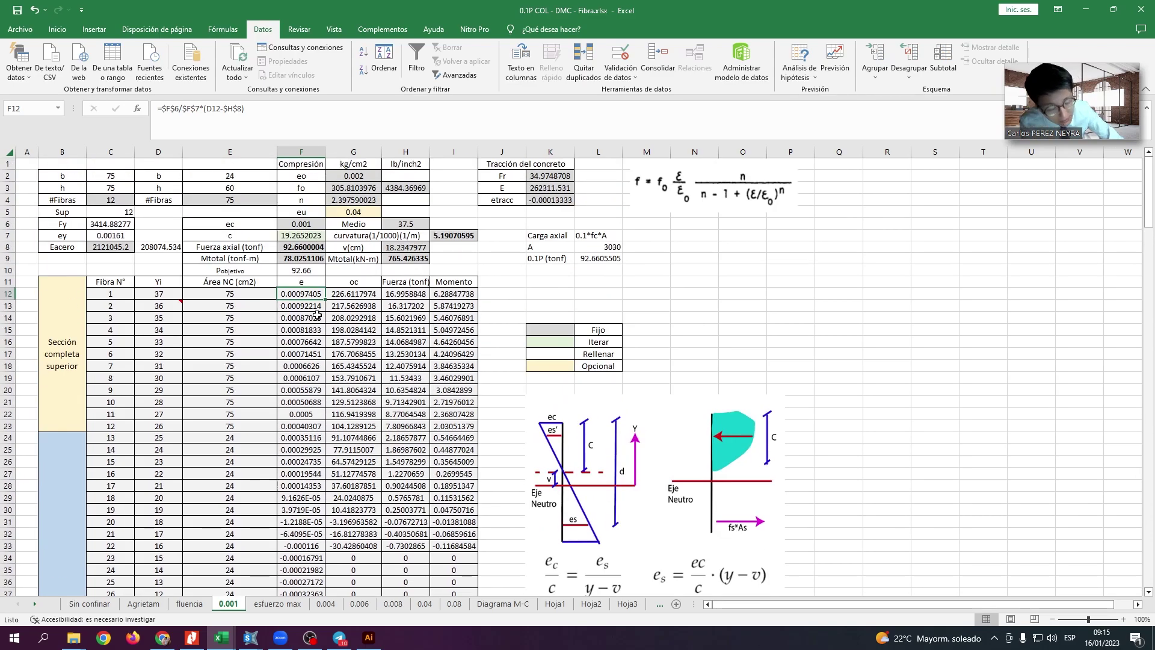
Inspect the formulas for the first fiber's concrete stress, area and force in row 12.
click(346, 293)
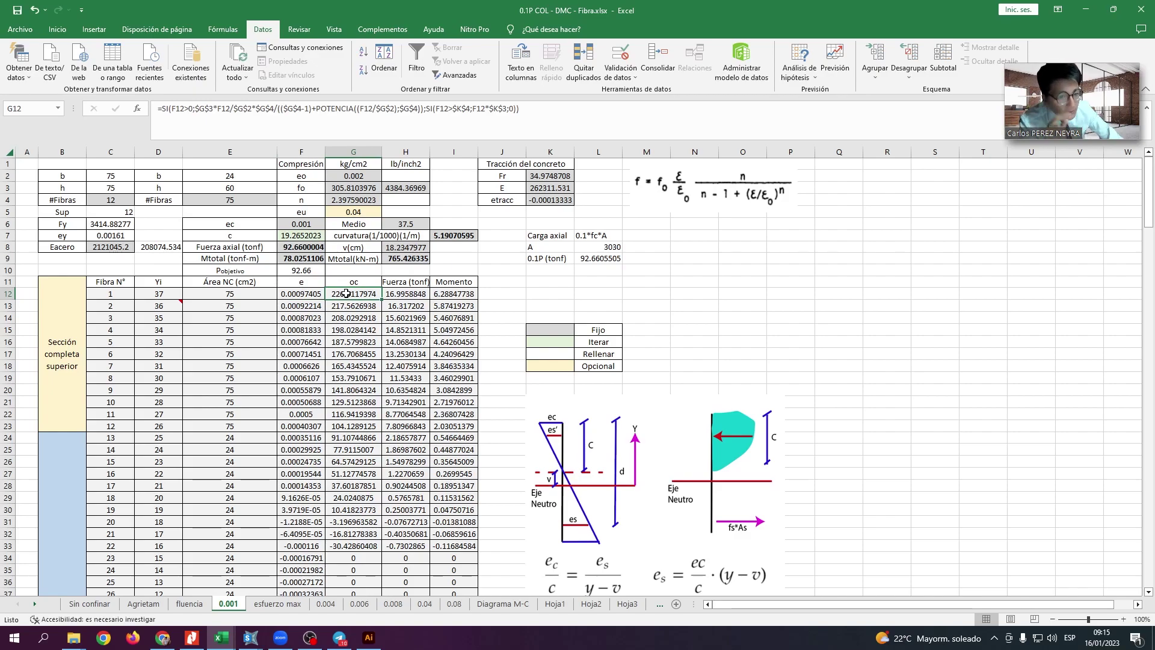
click(236, 294)
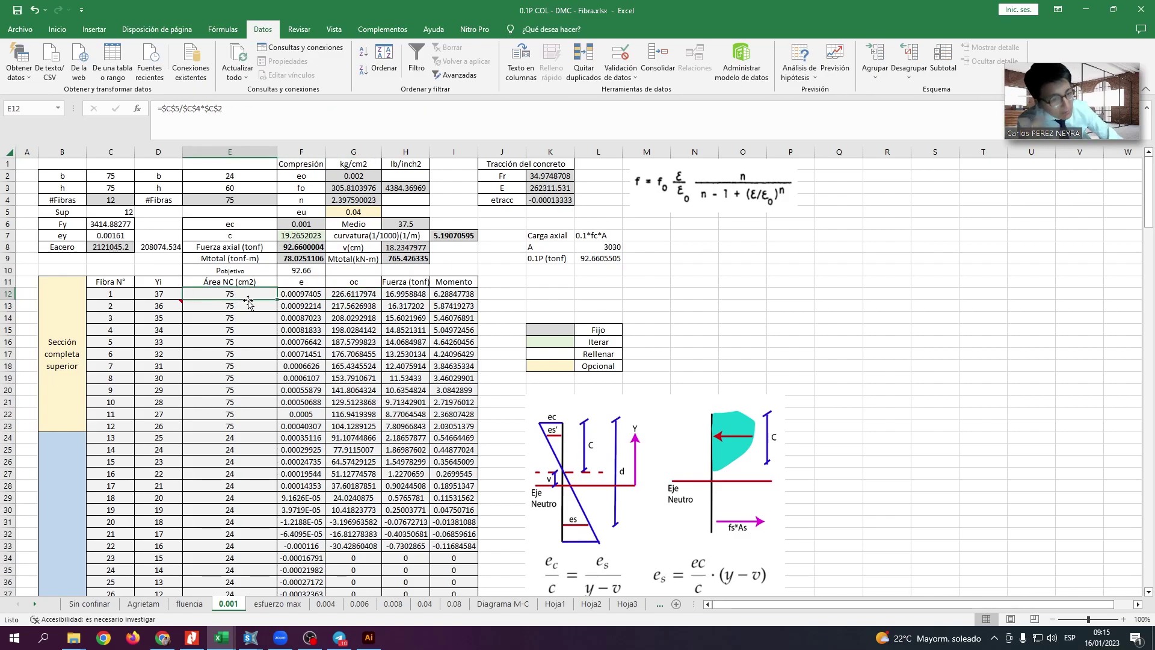
click(402, 290)
Review the steel fiber table and concrete force sum in H114, and check how F8 combines them into the axial force for ec.
scroll(423, 336, down, 20)
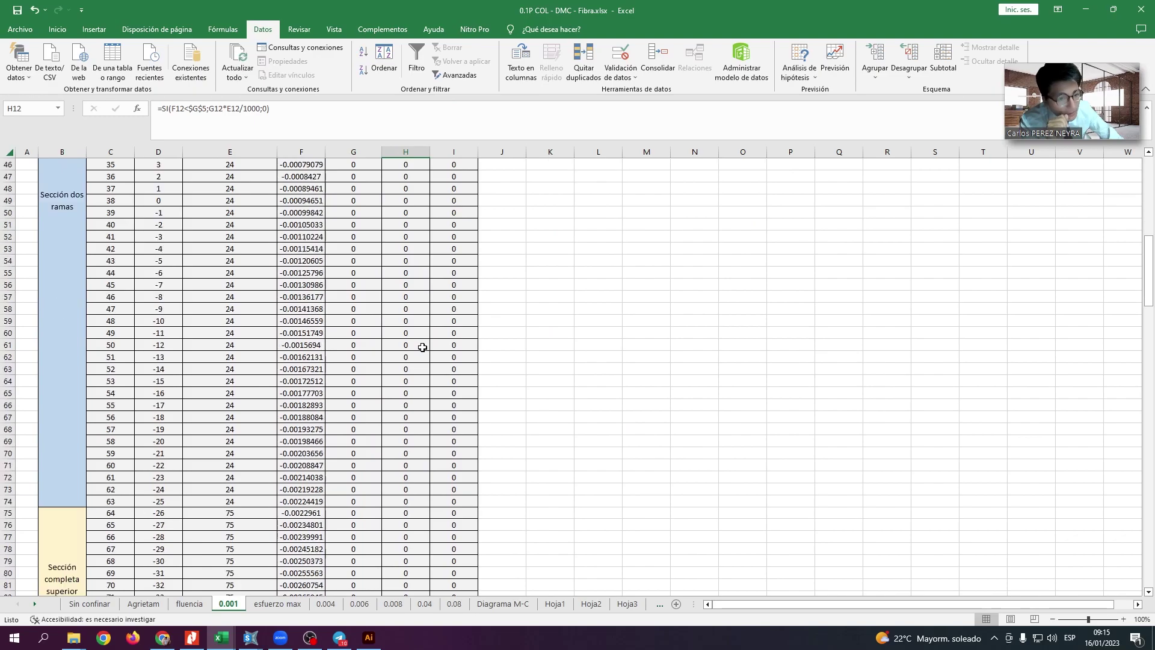
scroll(422, 347, down, 11)
drag(108, 332, 469, 453)
click(400, 299)
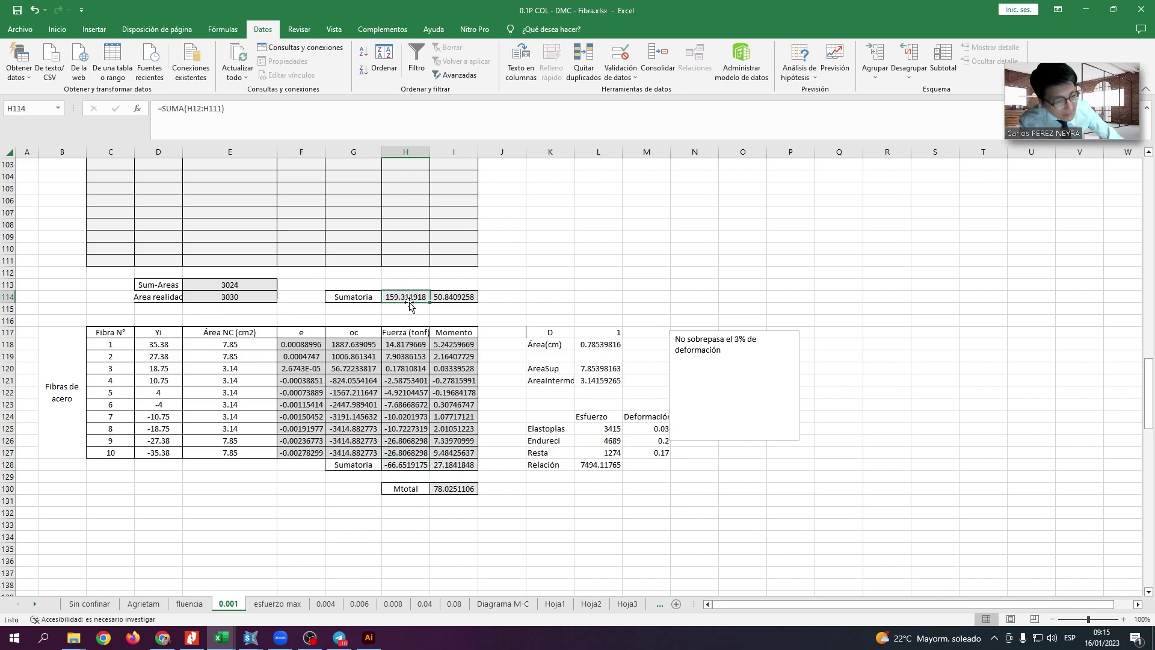
scroll(409, 304, up, 12)
scroll(409, 304, up, 20)
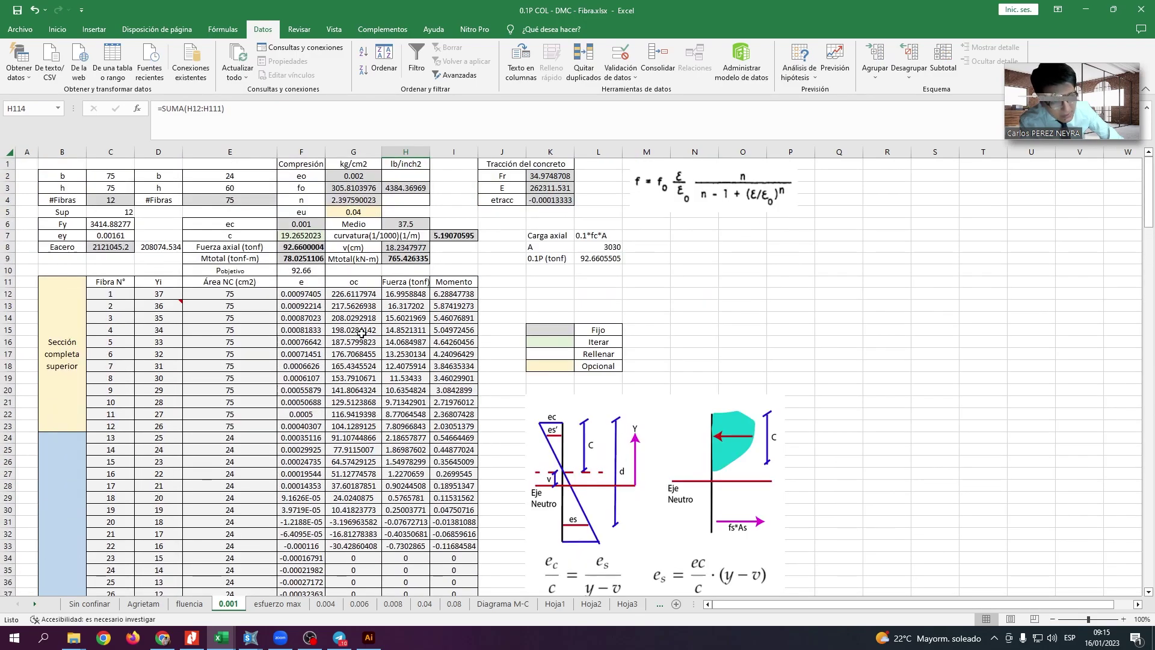
click(301, 248)
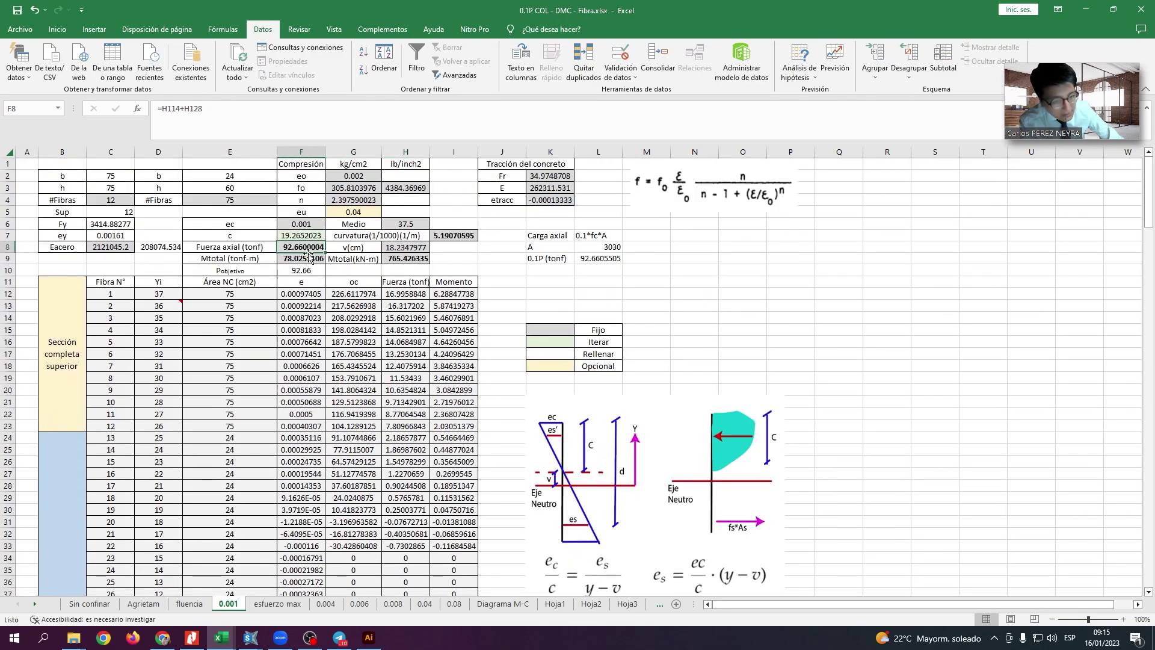
click(301, 224)
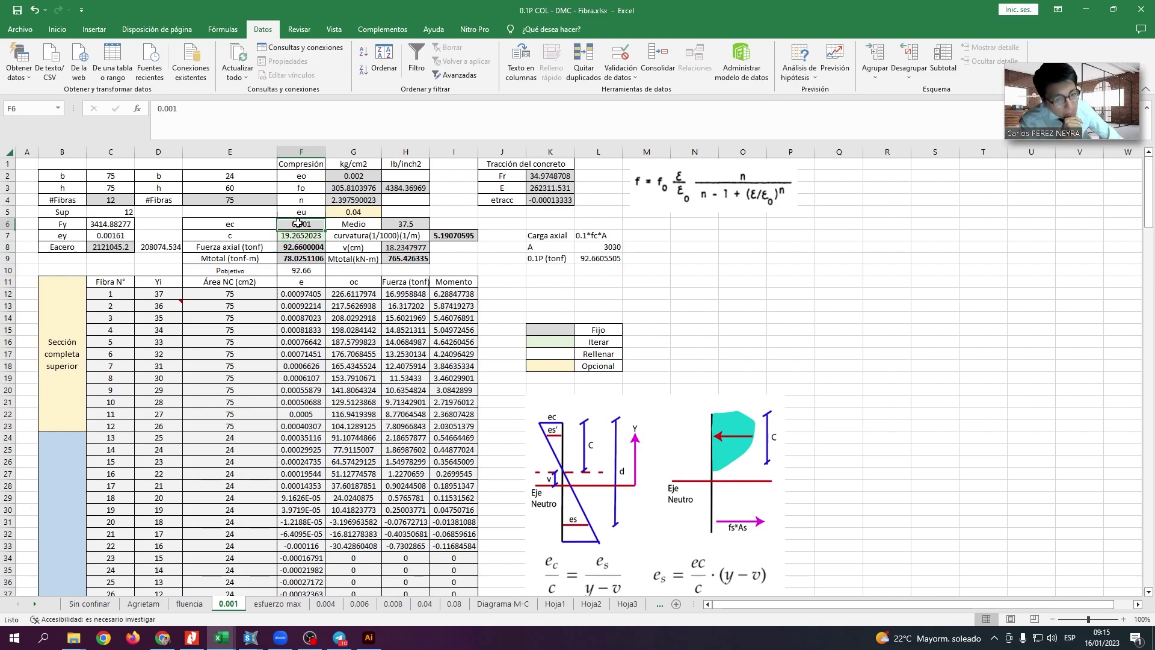
Look through the strain sheets from esfuerzo max to 0.08 and view the resulting curve on the Diagrama M-C sheet.
click(298, 605)
click(325, 604)
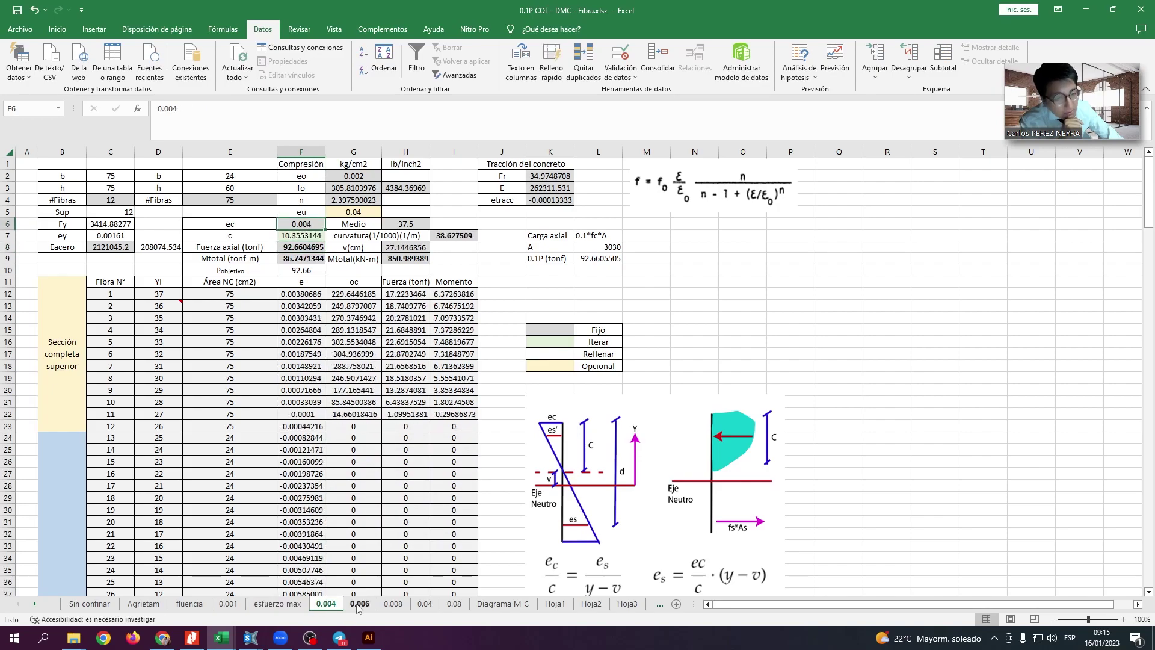
click(359, 604)
click(394, 605)
click(424, 603)
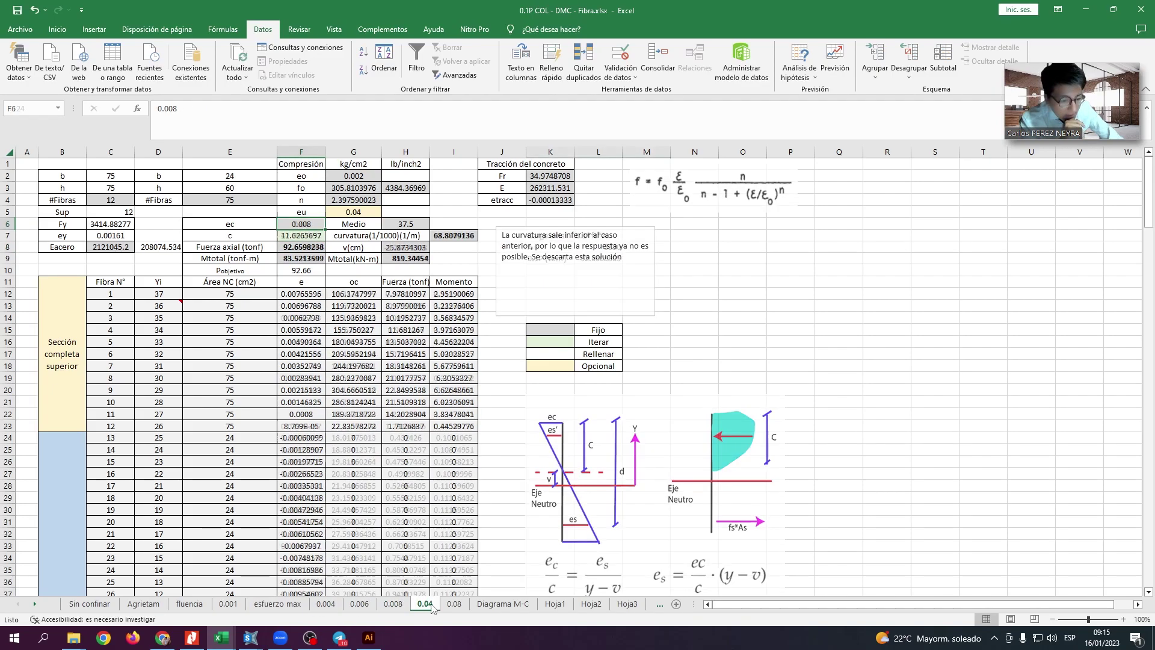
click(454, 604)
click(503, 604)
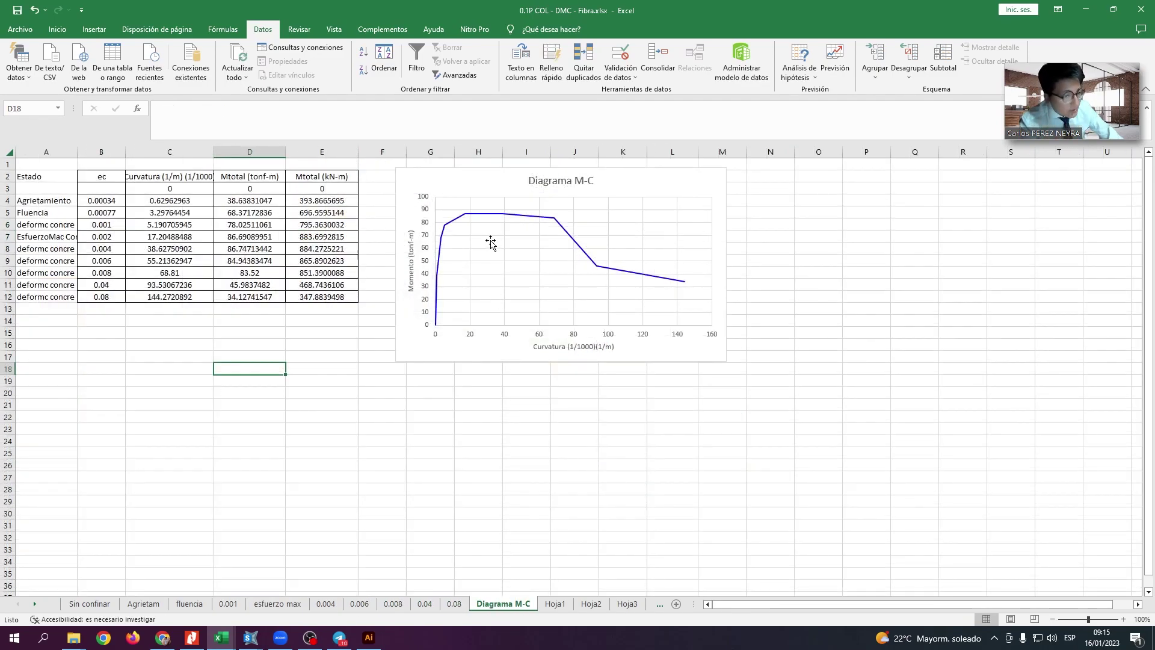
Switch to the DMC Muro Confinado Extremos workbook to view its moment-curvature diagram.
key(alt+Tab)
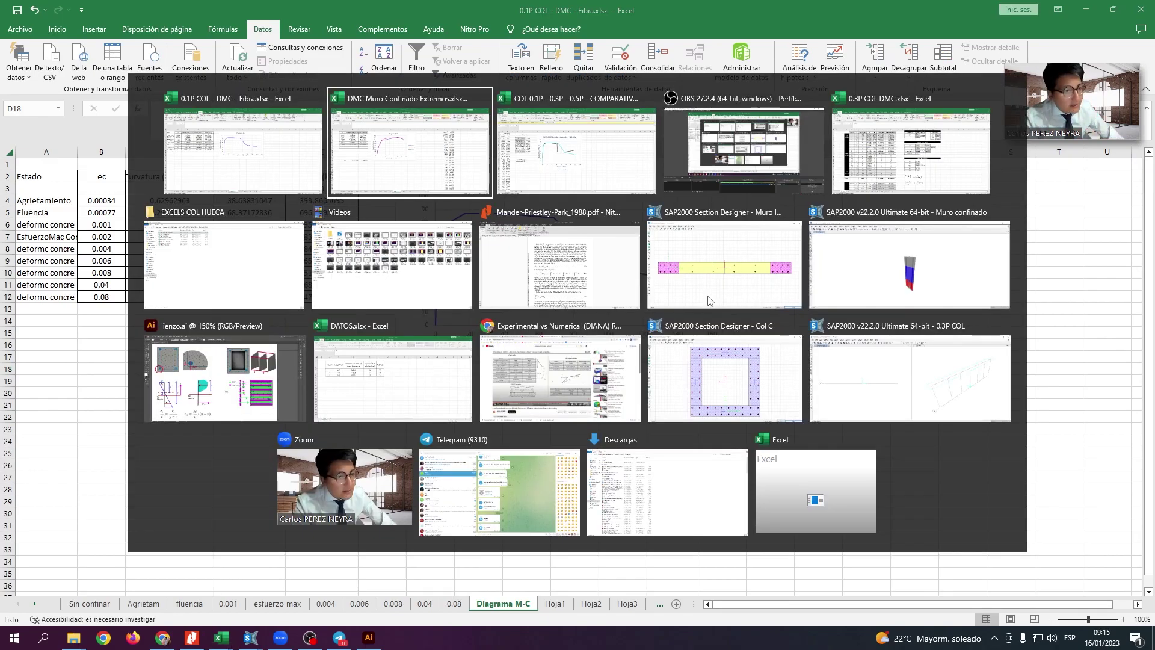
key(alt+Tab)
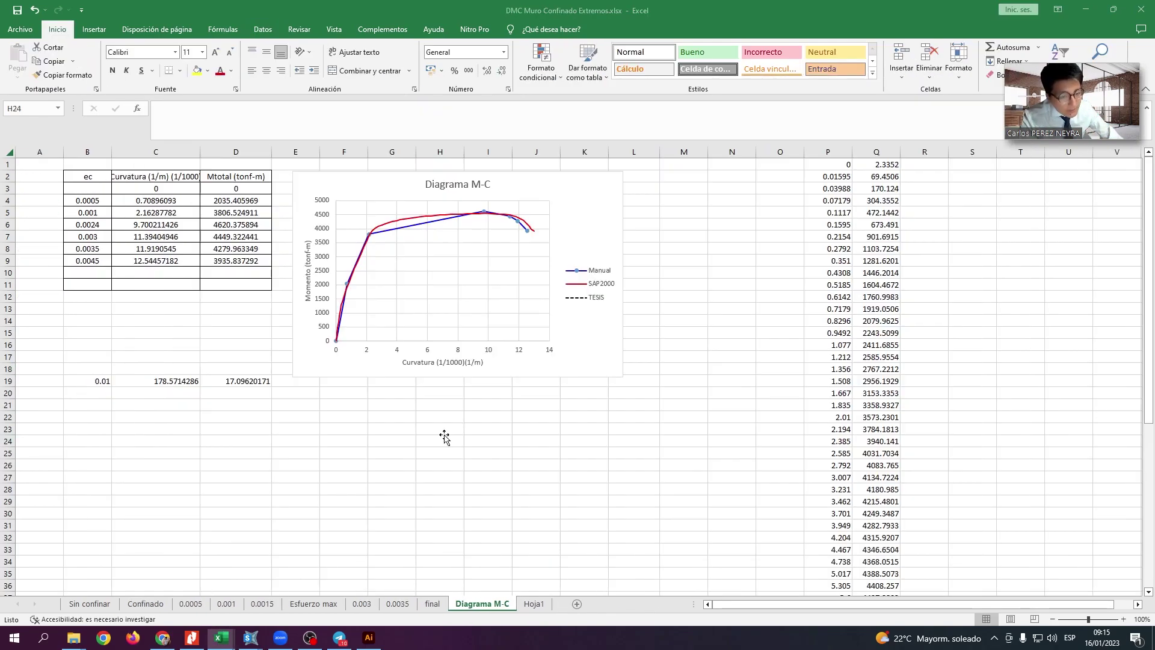
Check the wall's 0.0035 sheet, then in the 0.1P COL - DMC - Fibra workbook inspect the 0.004 sheet's curvature formula in I7 and its M-C diagram.
click(357, 604)
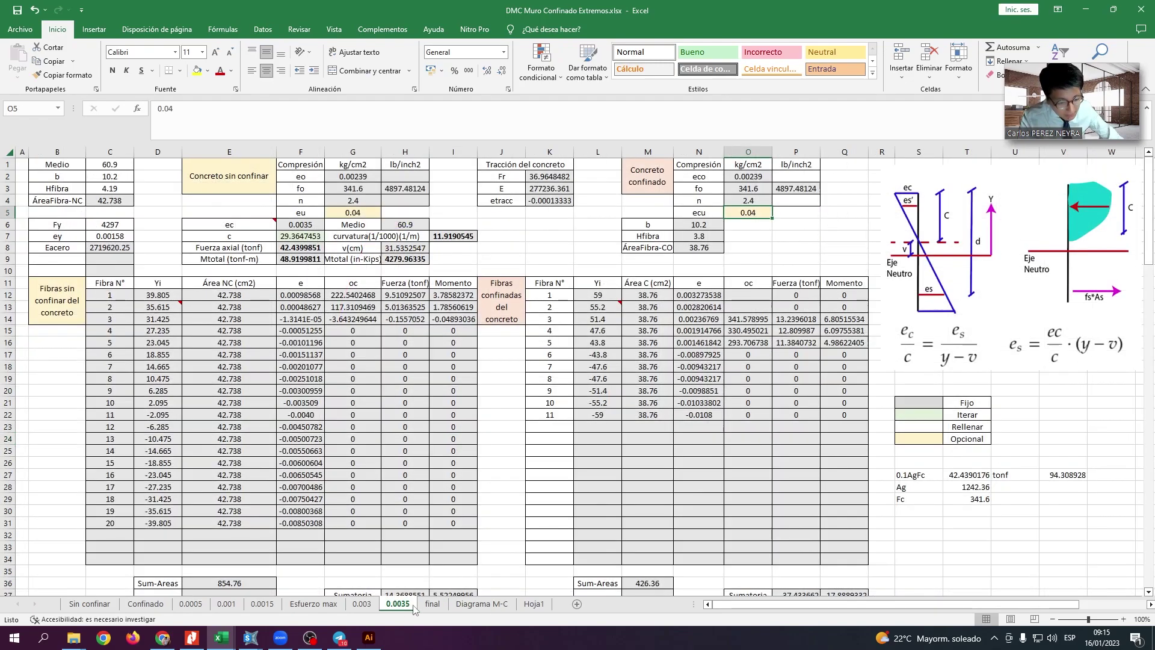
key(alt+Tab)
key(alt+Tab)
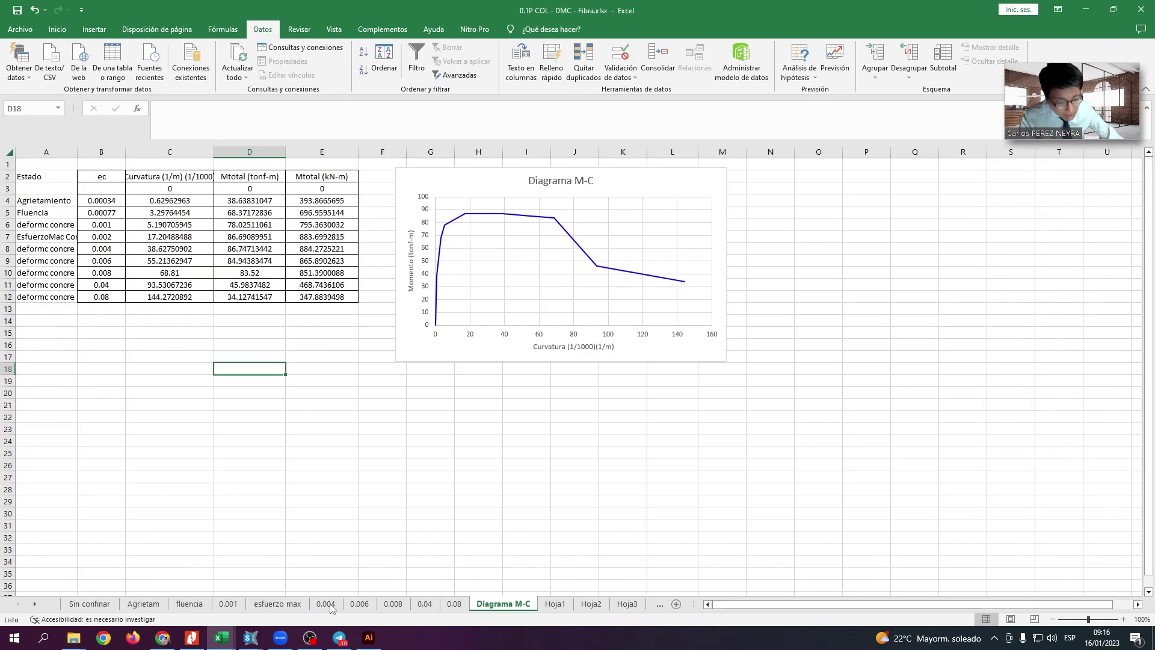
click(325, 604)
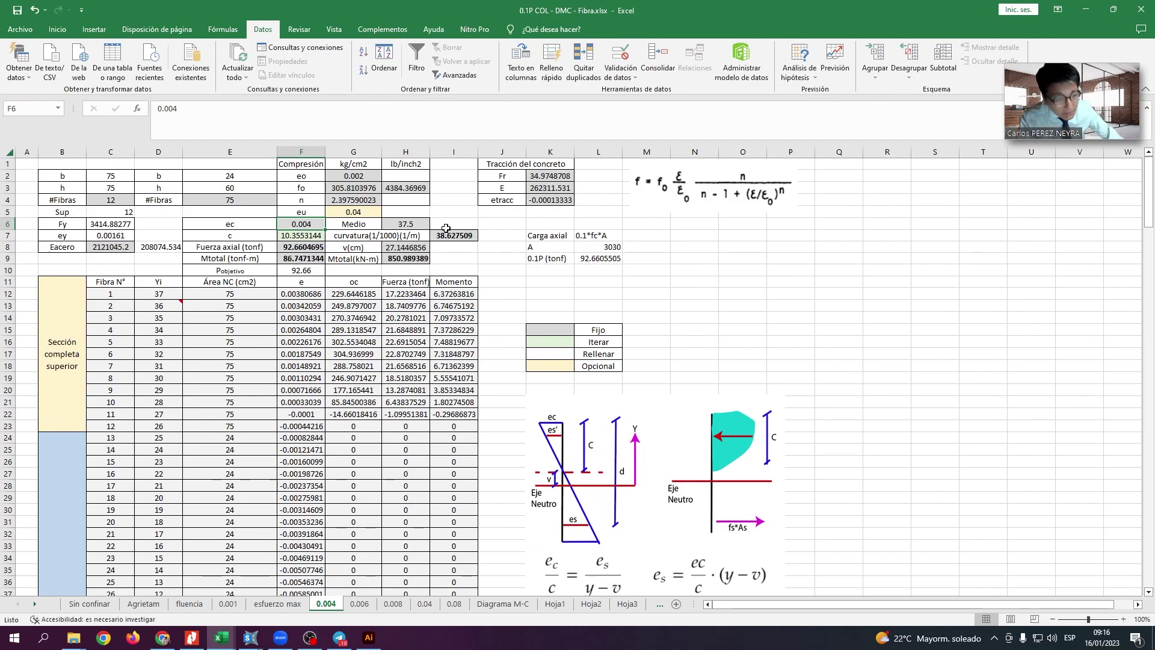
click(469, 238)
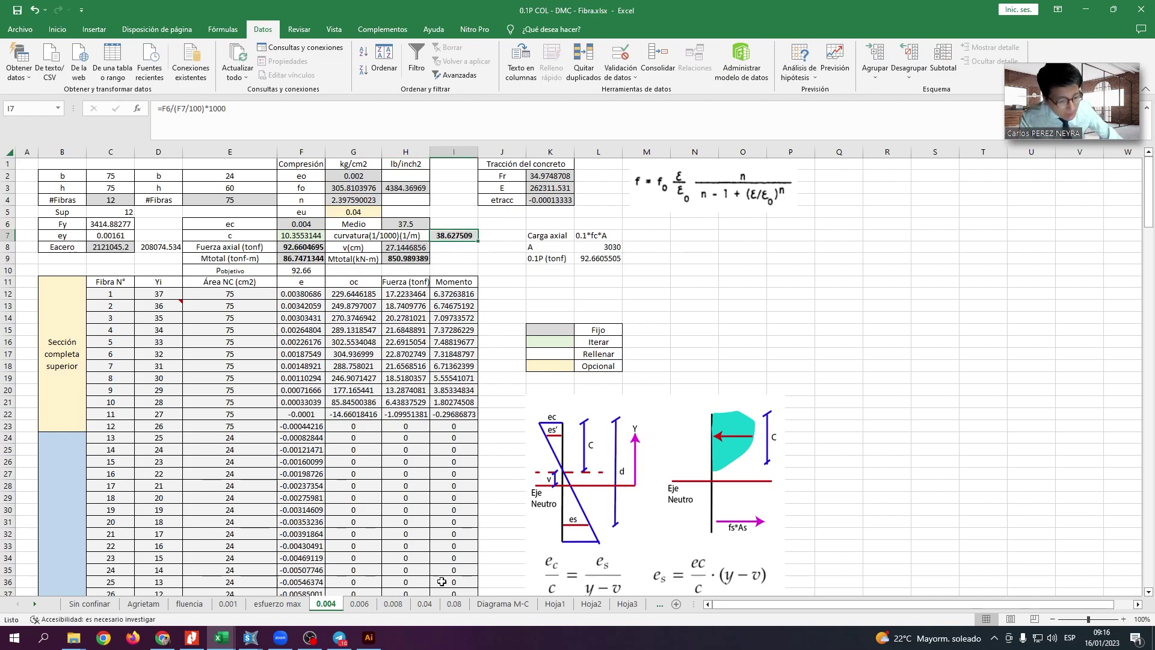
click(504, 608)
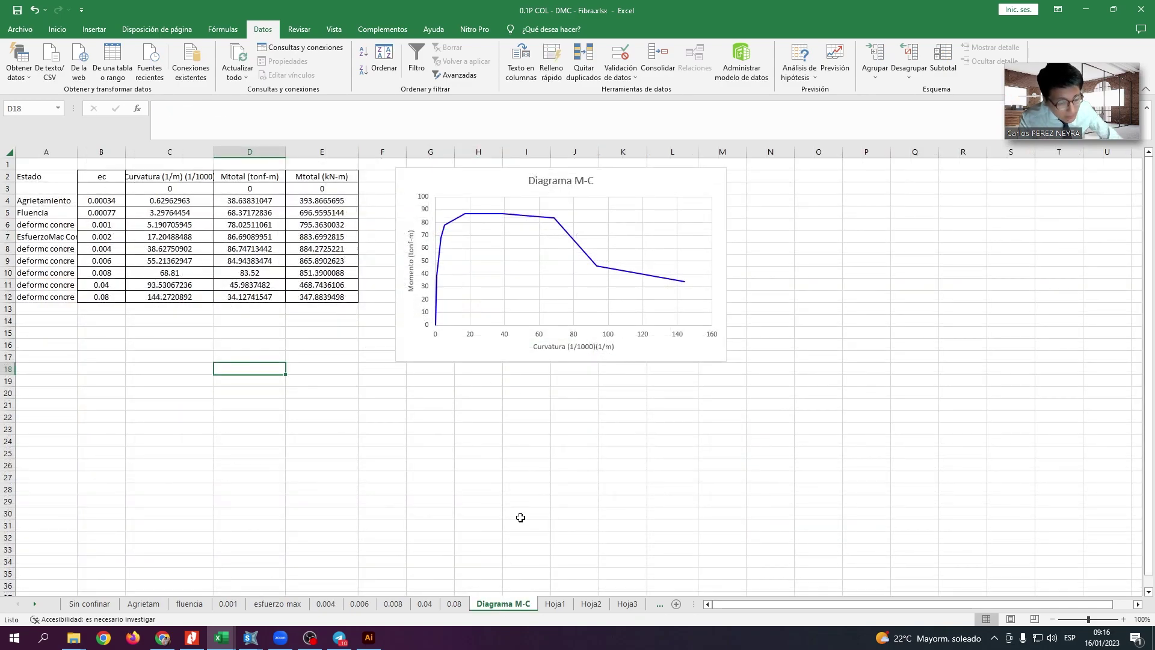
Switch to the COL 0.1P - 0.3P - 0.5P - COMPARATIVAS workbook and mark a vertical line at curvature 40 on the 0.1P chart, then clear it.
key(alt+Tab)
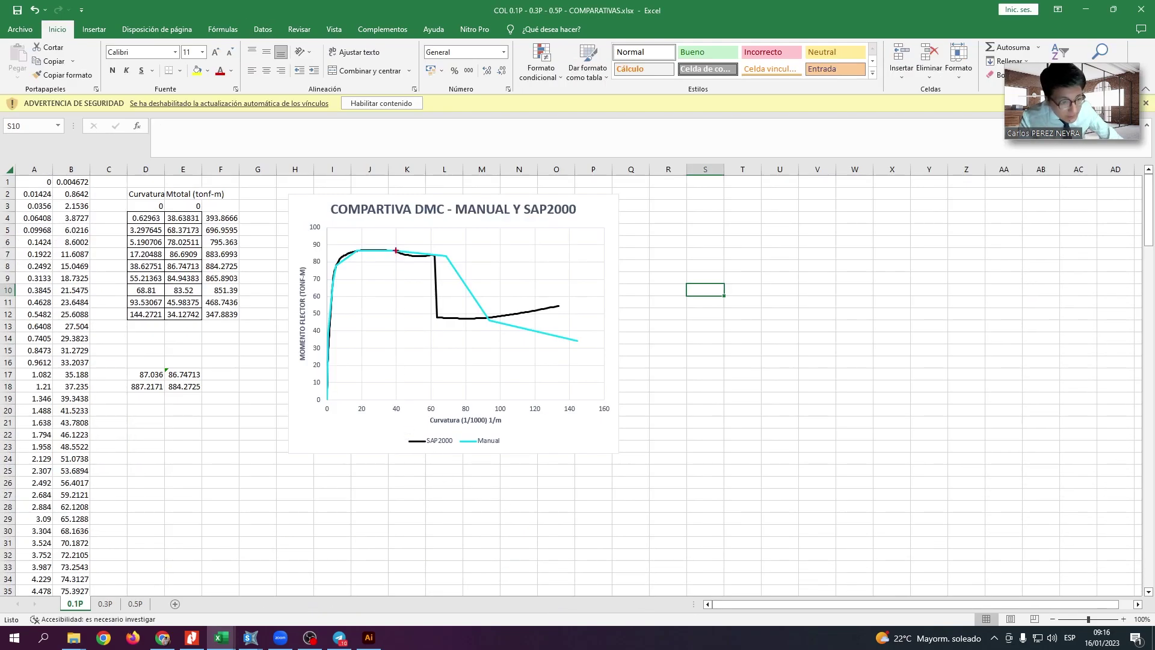
mouse_move(396, 251)
mouse_down()
mouse_move(418, 403)
mouse_move(395, 415)
mouse_up()
key(Escape)
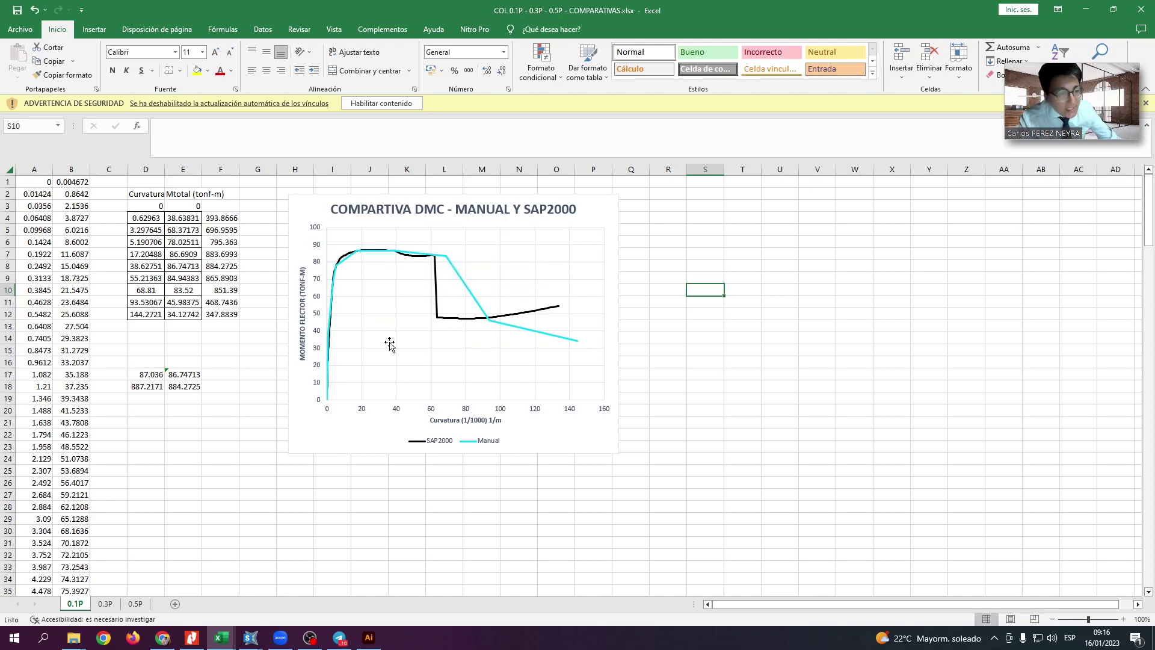
On the wall workbook's Sin confinar sheet, sketch a gradual descending branch and then a vertical drop from the end of the Popovic curve.
key(alt+Tab)
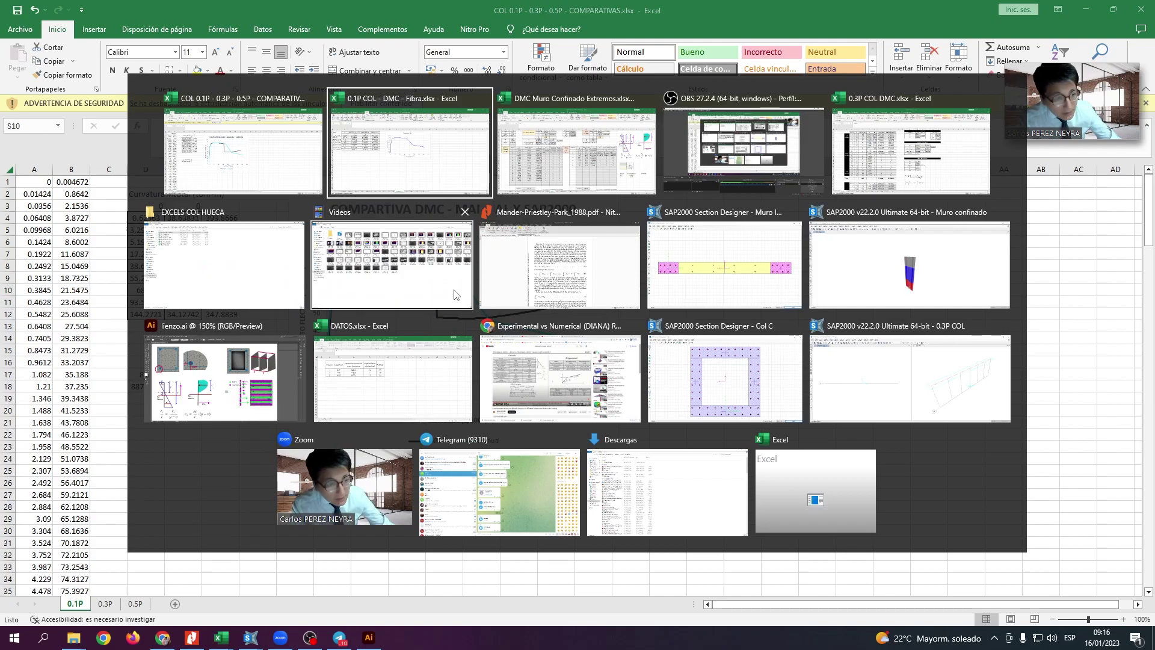
key(Tab)
click(98, 606)
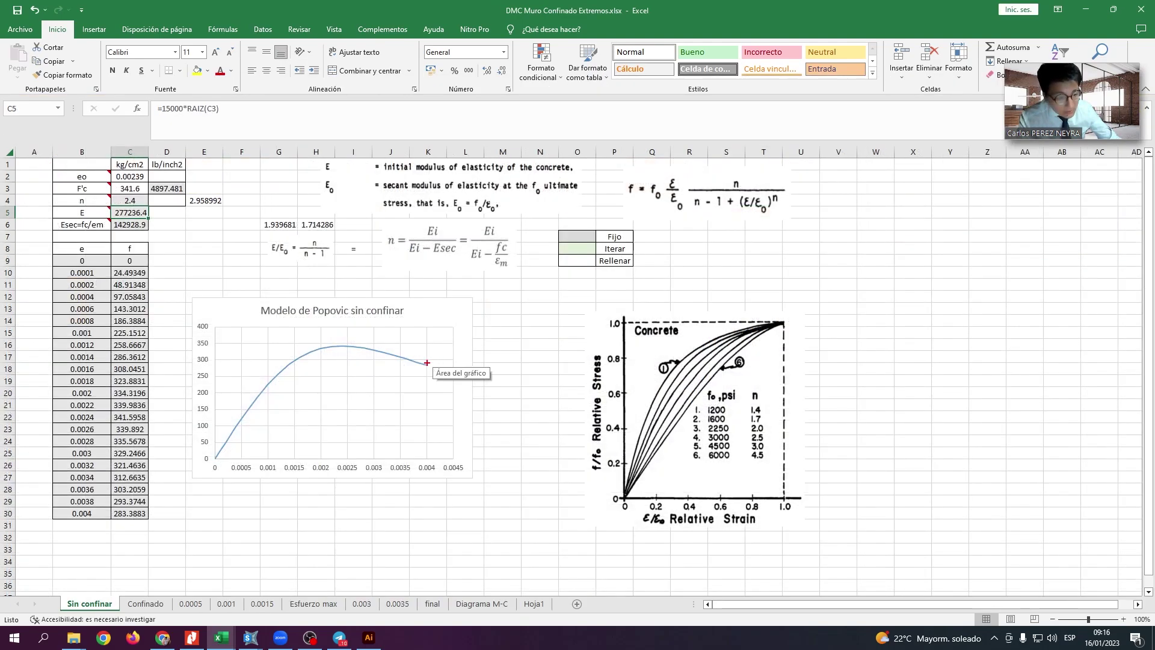
mouse_move(426, 365)
mouse_down()
mouse_move(607, 448)
mouse_move(793, 495)
mouse_up()
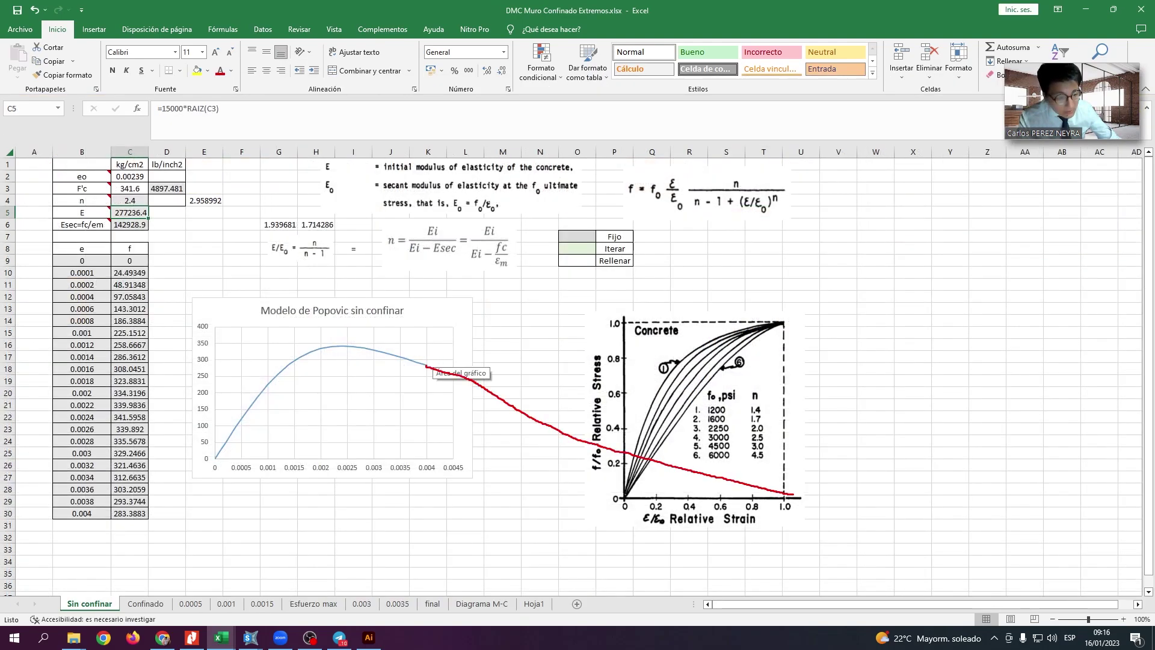
drag(426, 365, 437, 481)
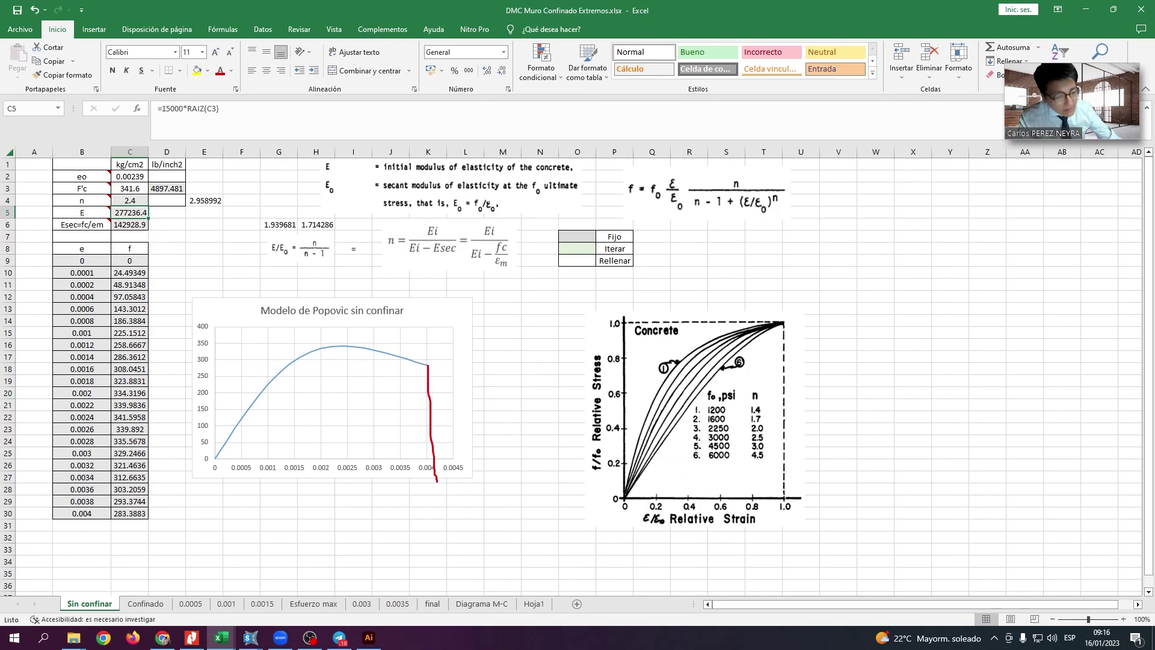
Return to the COMPARATIVAS workbook and view the manual versus SAP2000 charts on the 0.1P, 0.3P and 0.5P sheets.
key(alt+Tab)
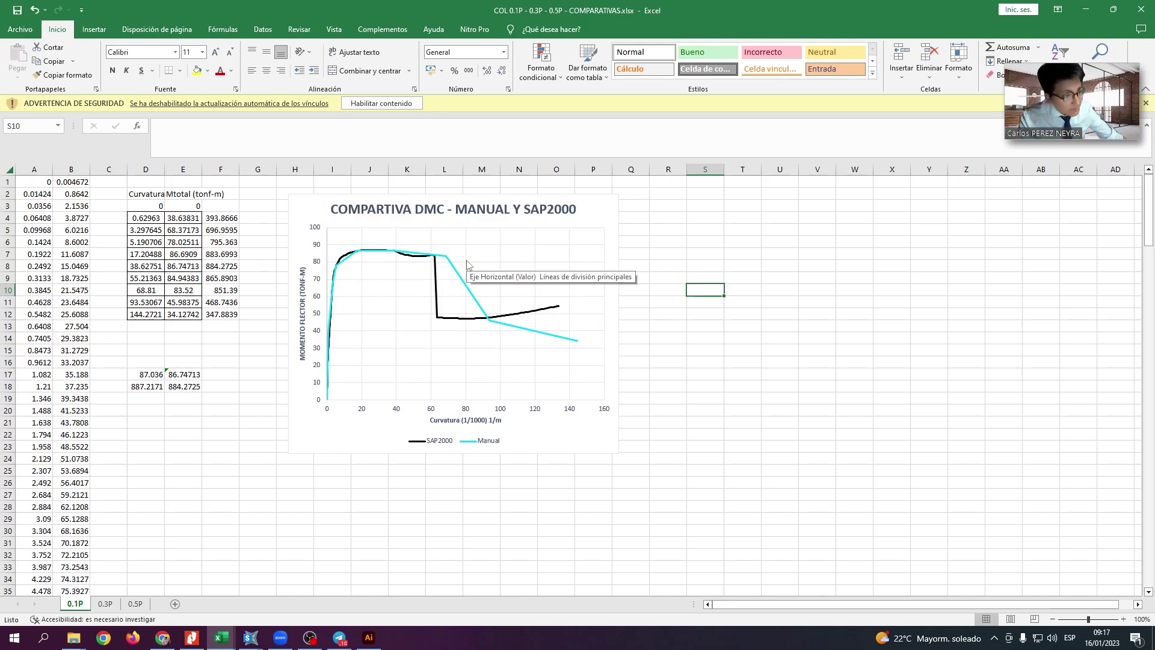
key(alt+Tab)
key(alt+Tab)
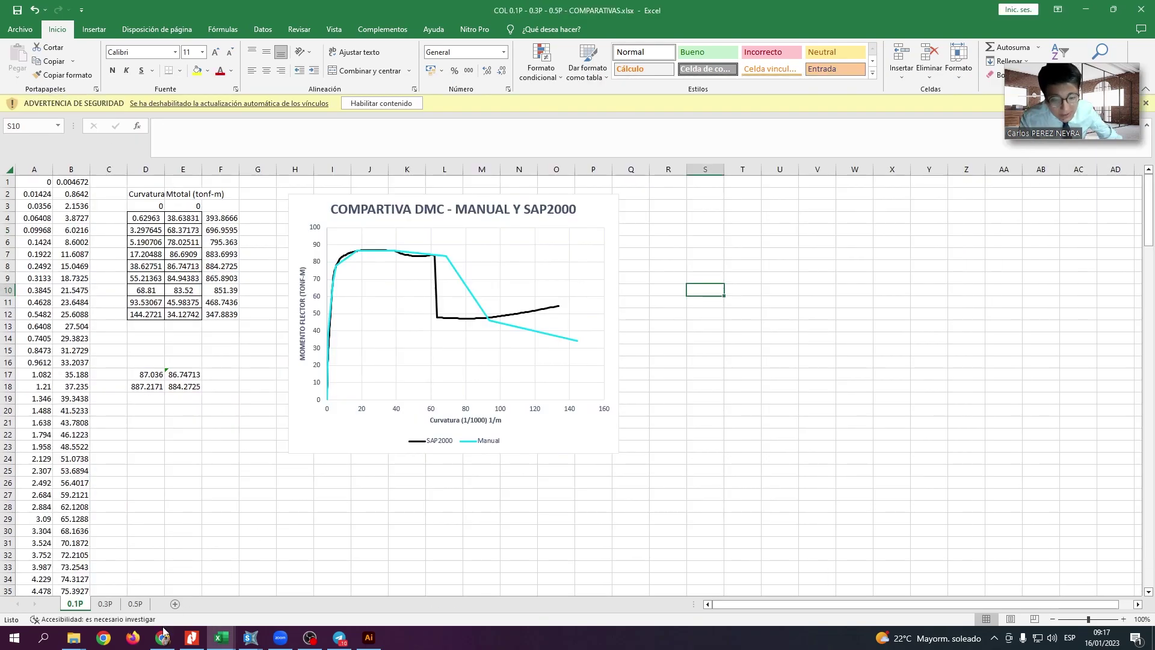
click(107, 603)
click(136, 604)
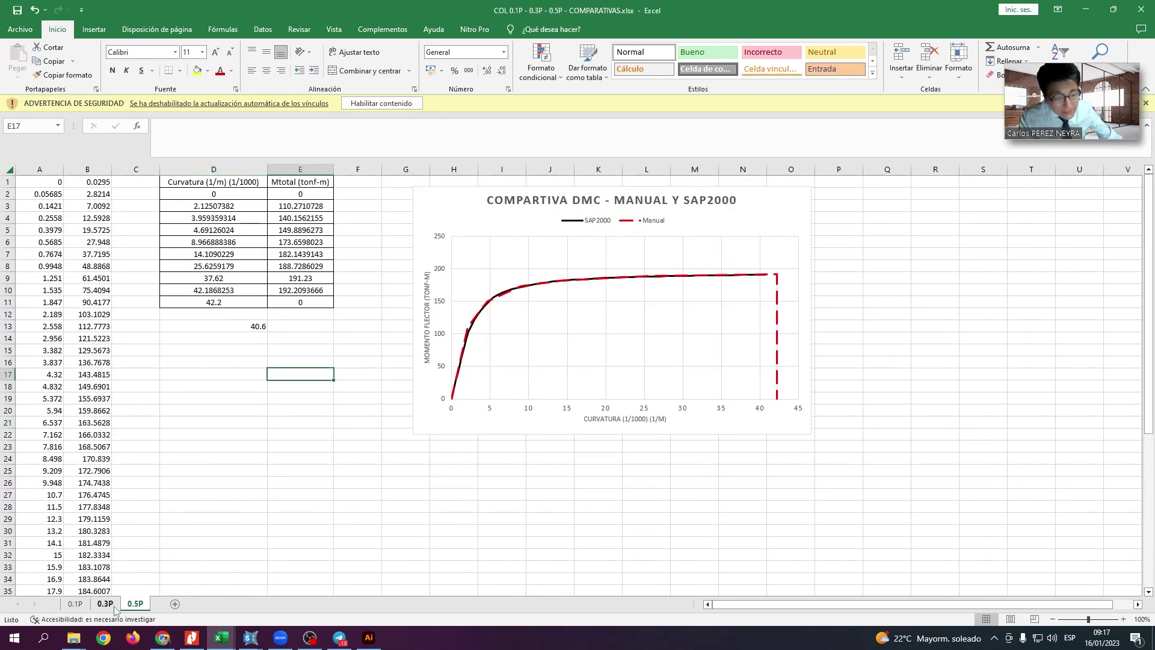
click(106, 604)
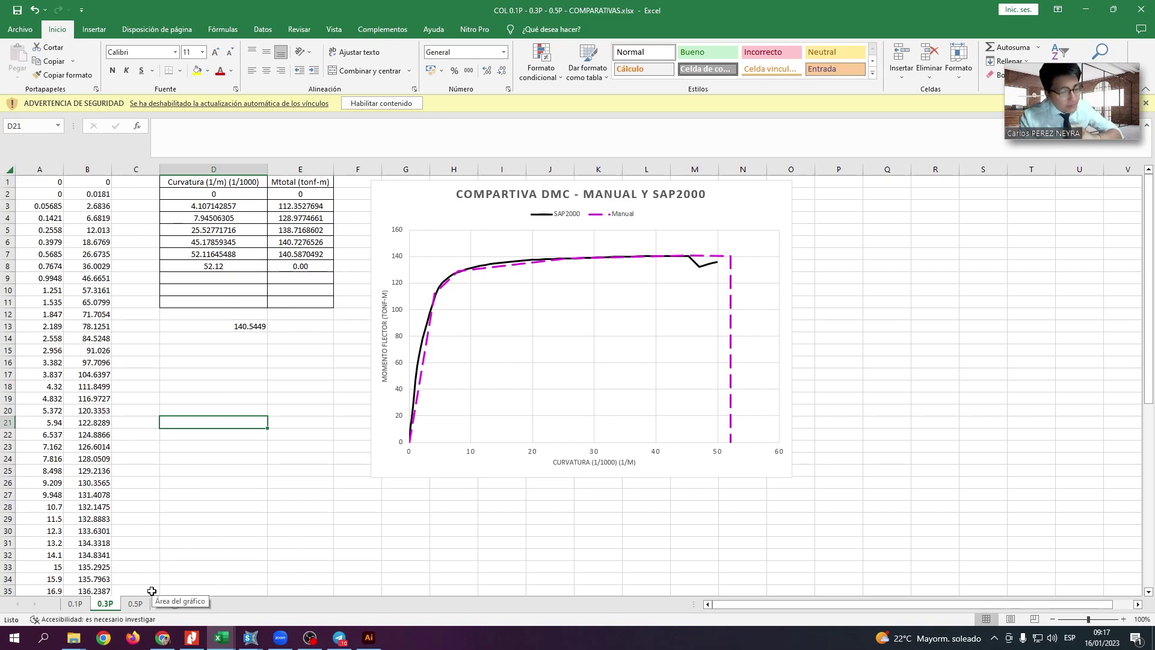
click(75, 604)
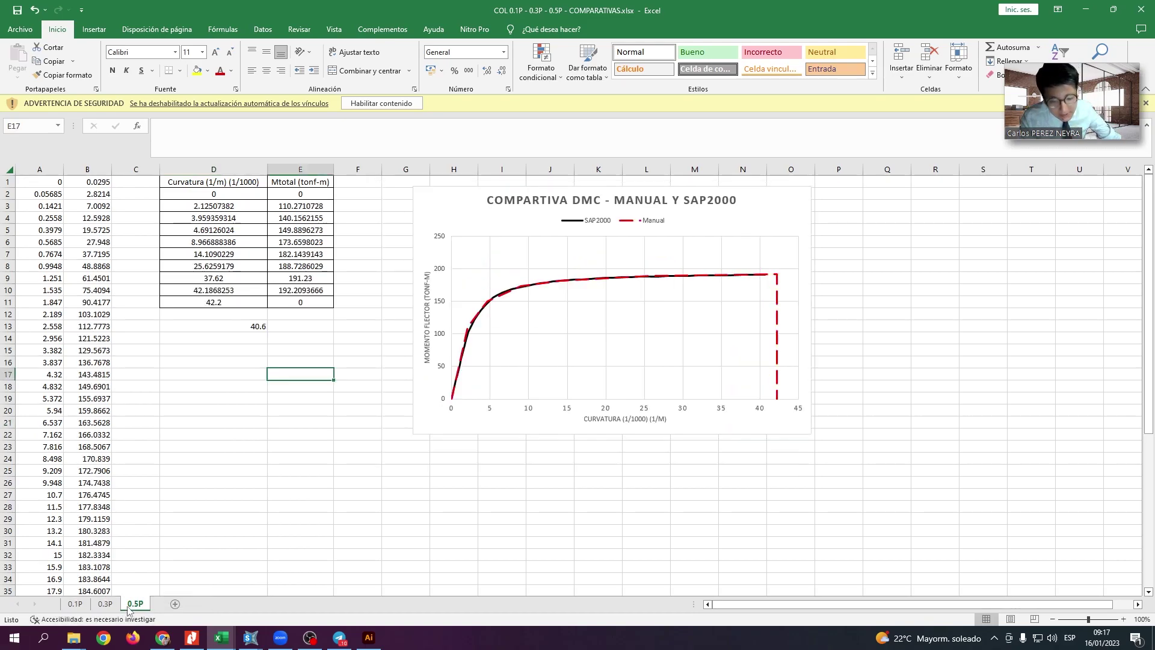
Compare the 0.3P and 0.5P moment-curvature charts by alternating between their sheets.
click(105, 604)
click(135, 604)
click(106, 604)
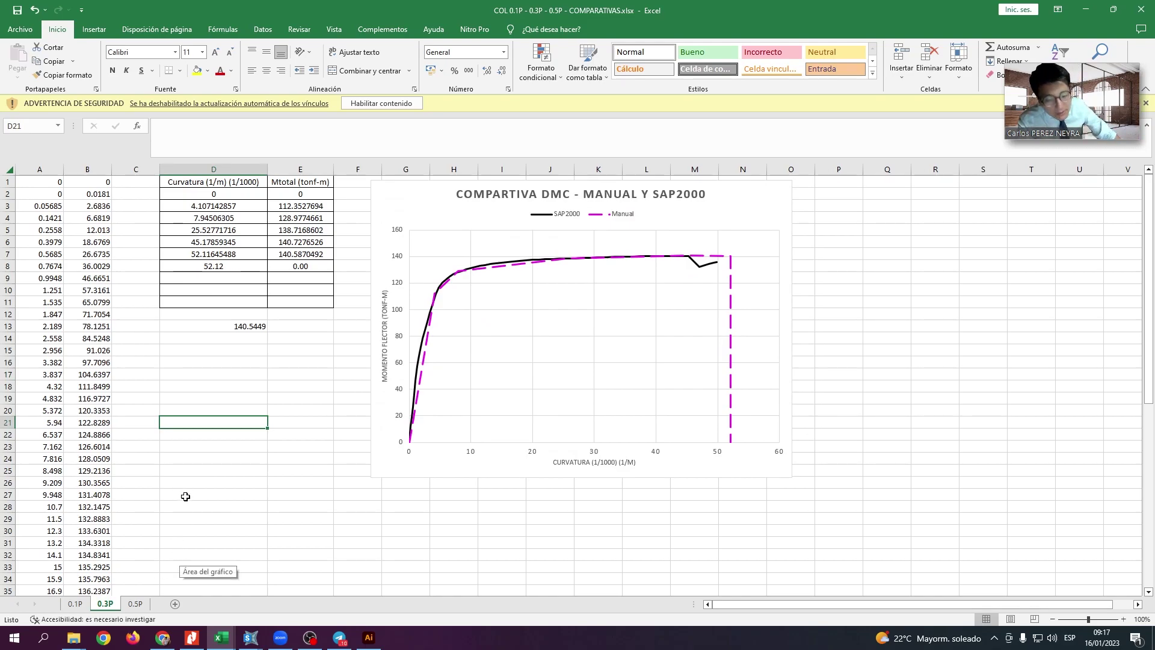
click(136, 604)
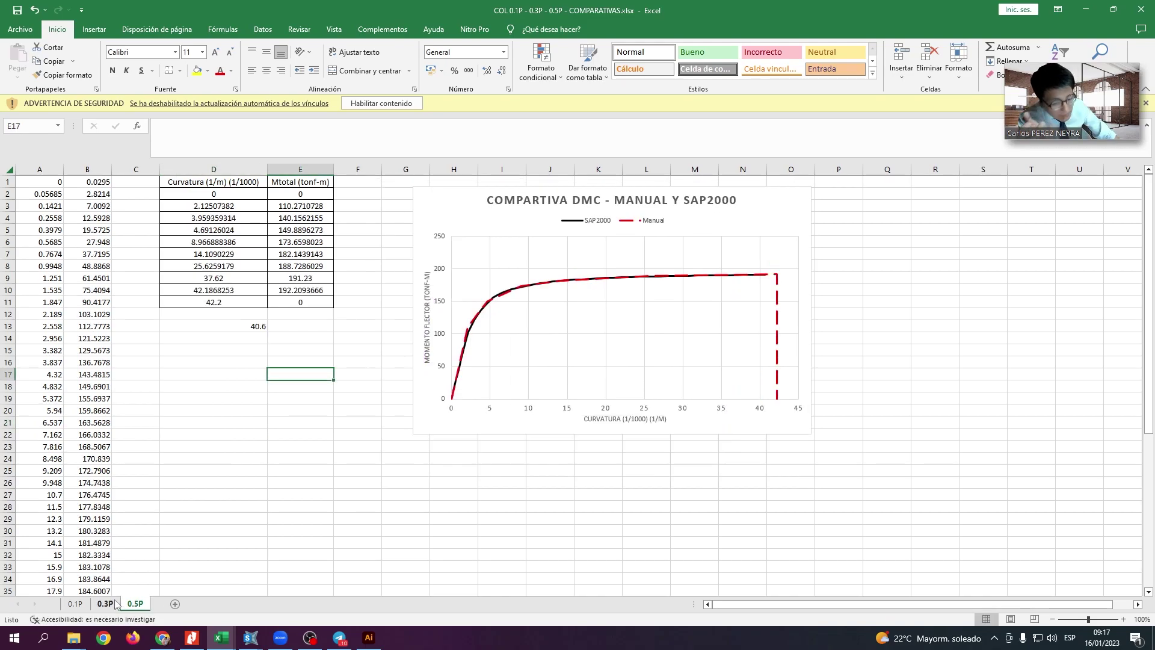
click(106, 604)
click(136, 604)
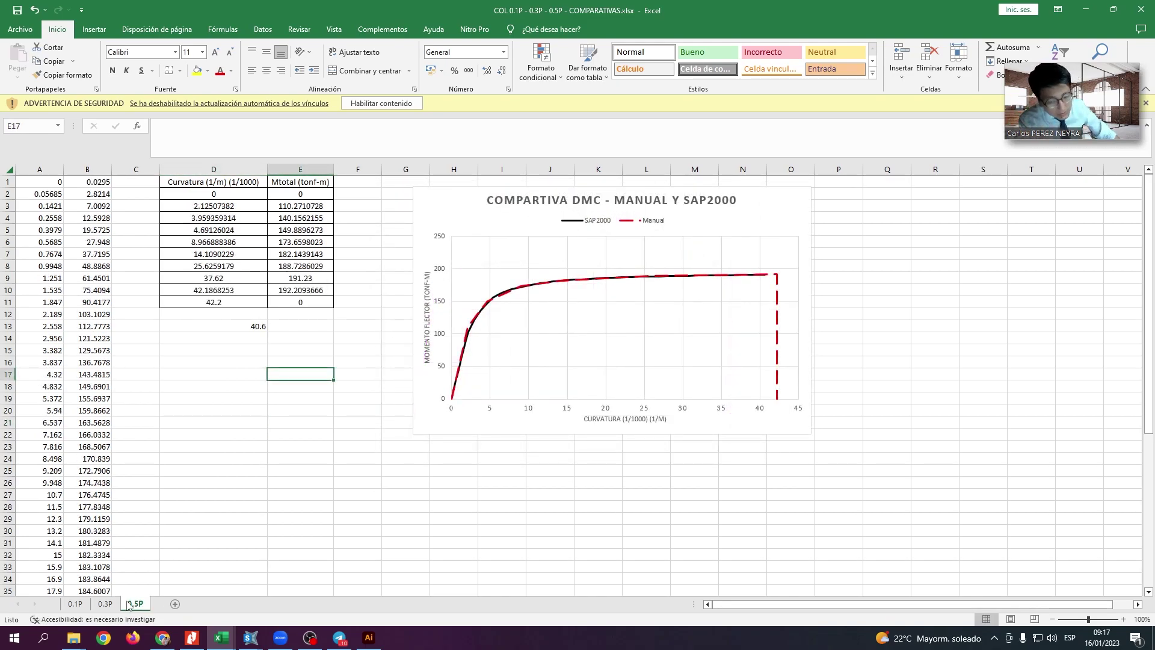
key(ctrl+Page_Up)
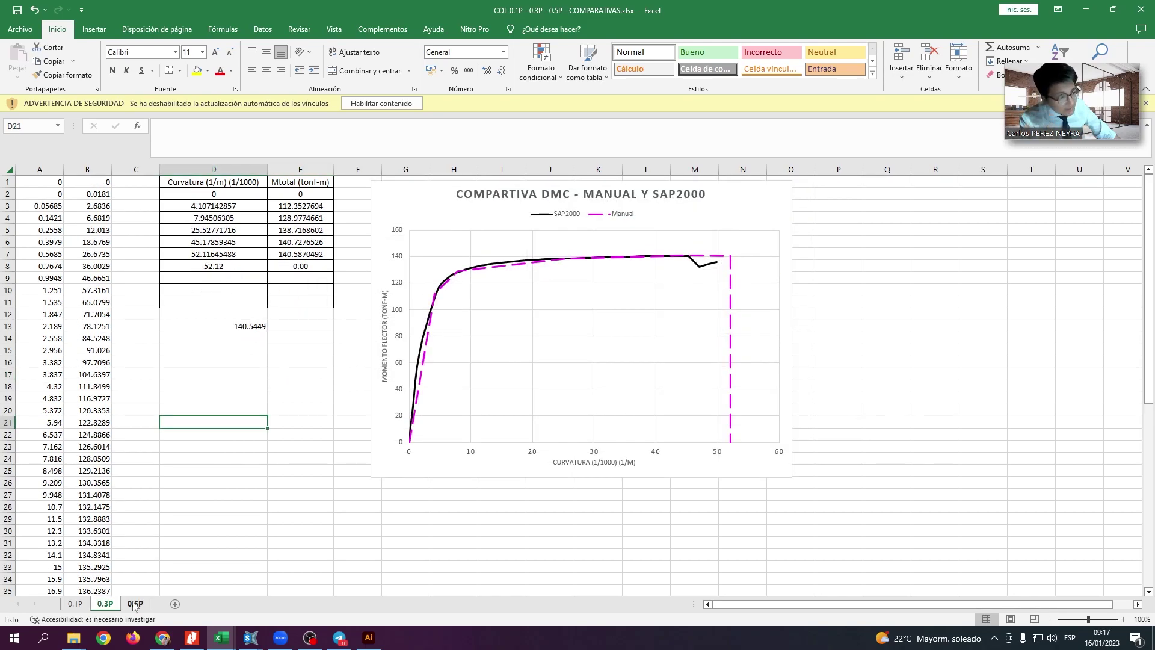
click(135, 604)
click(107, 605)
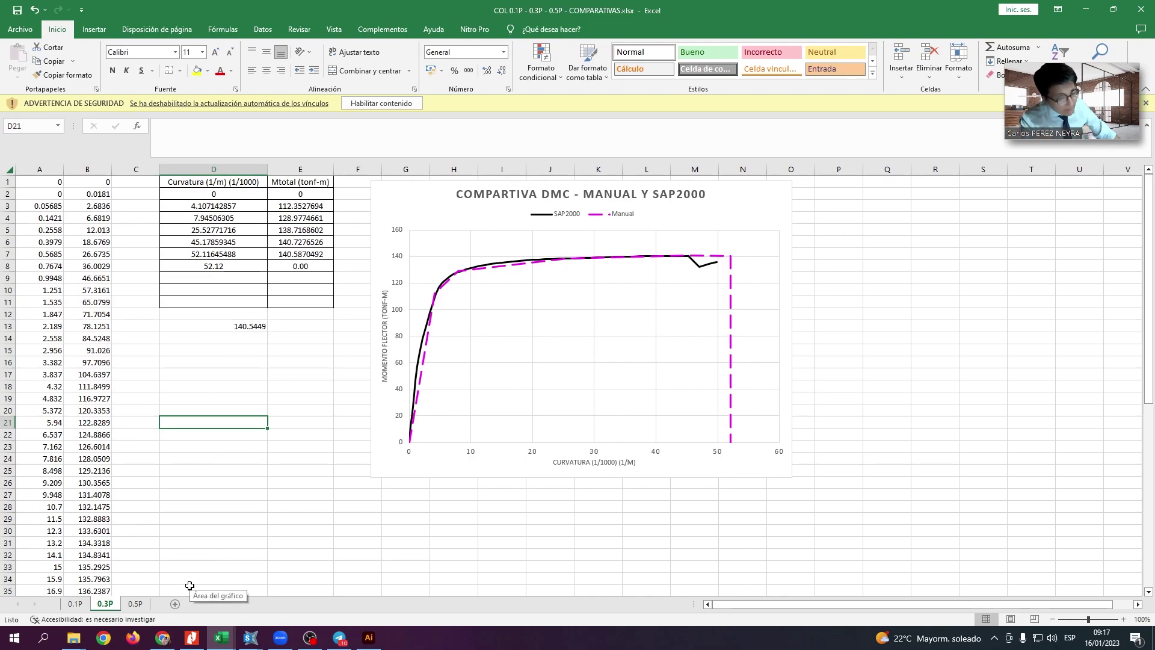
Switch to the DATOS workbook and review the columns' axial load, transverse steel ratio, stirrup spacing and f'c in B2:F5.
key(super+Tab)
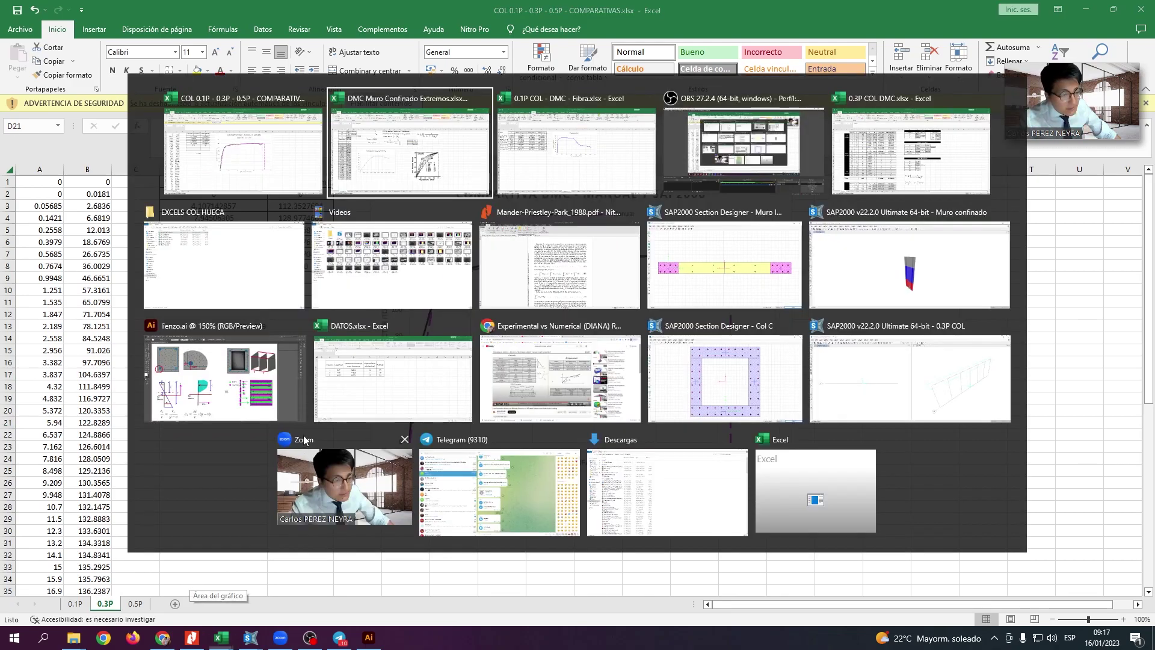
click(408, 328)
click(373, 327)
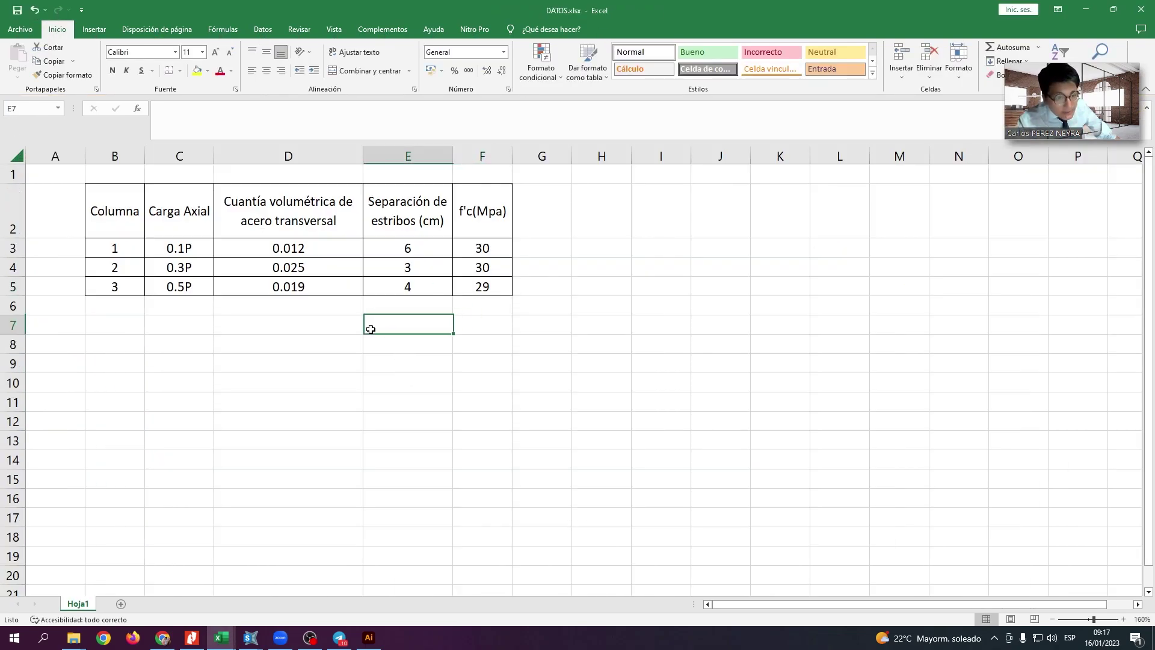
click(187, 247)
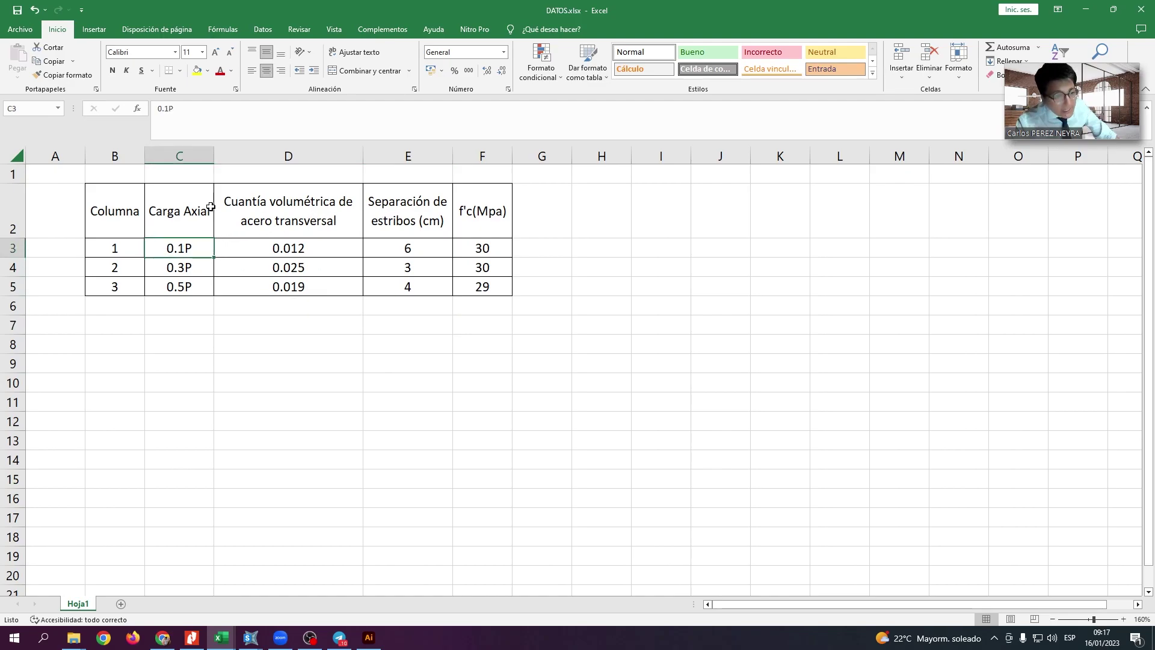
drag(478, 236, 499, 280)
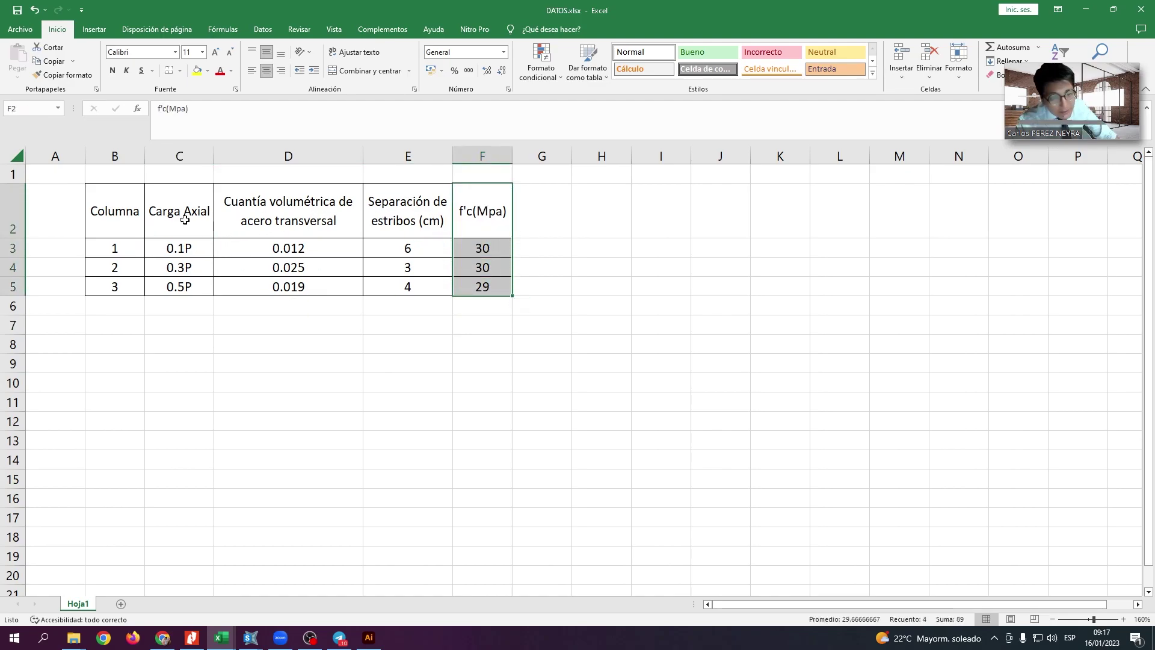
drag(135, 225, 458, 290)
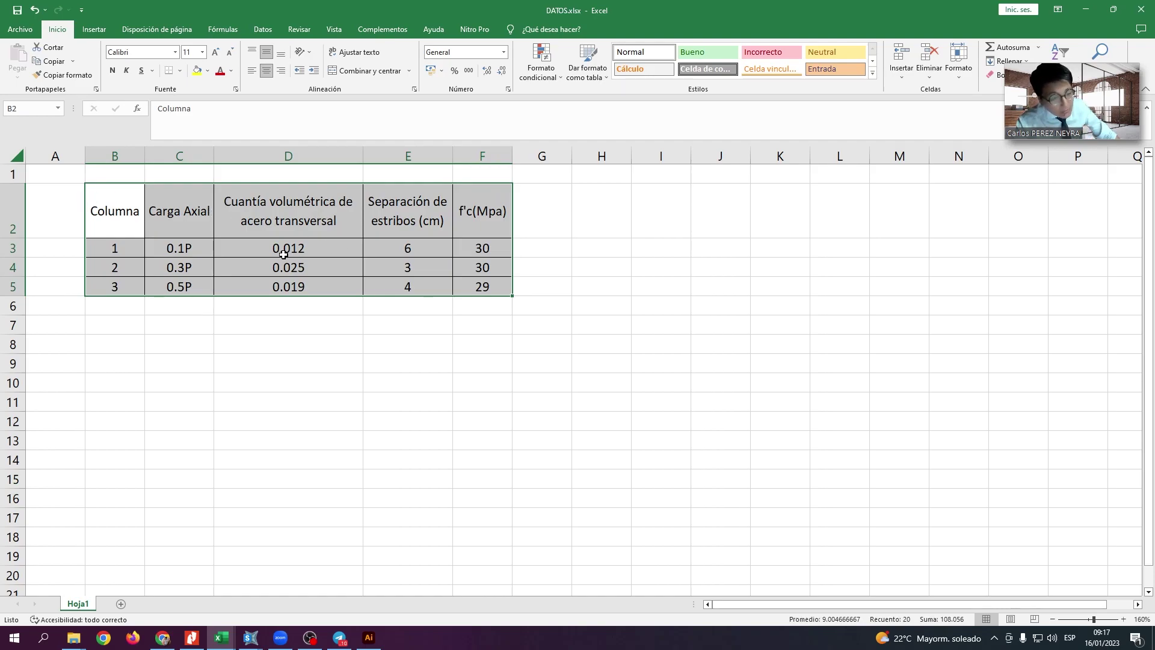
Back in the COMPARATIVAS workbook, examine the ultimate curvature and maximum moment of the 0.3P and 0.5P curves against each other.
key(alt+Tab)
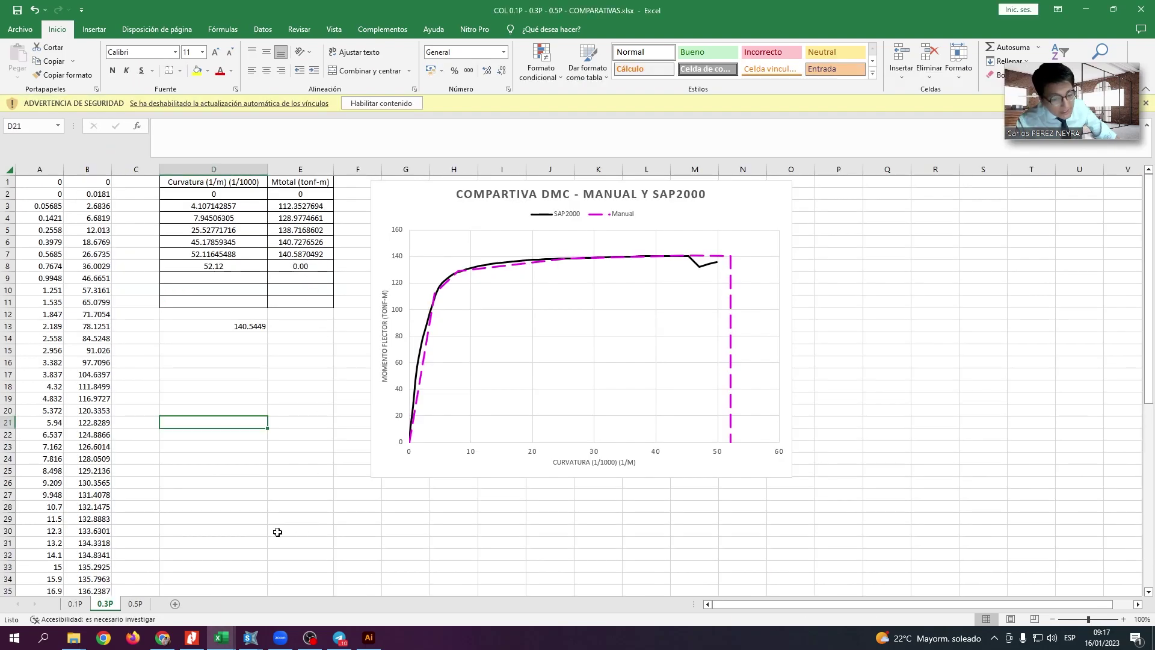
mouse_move(729, 437)
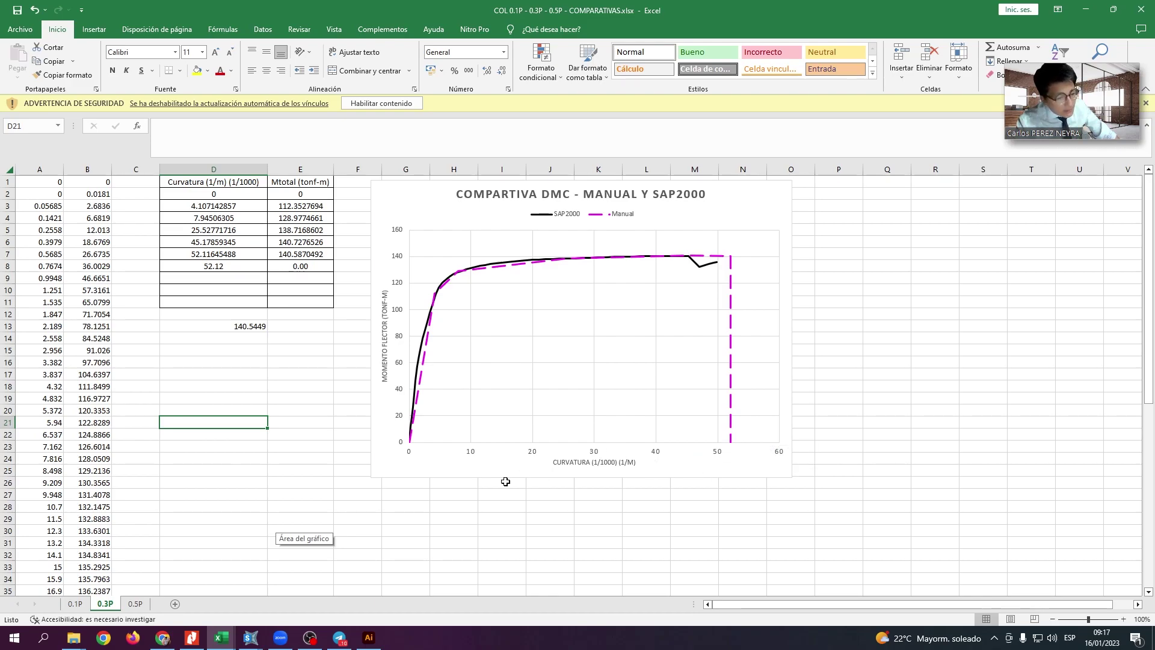
click(138, 604)
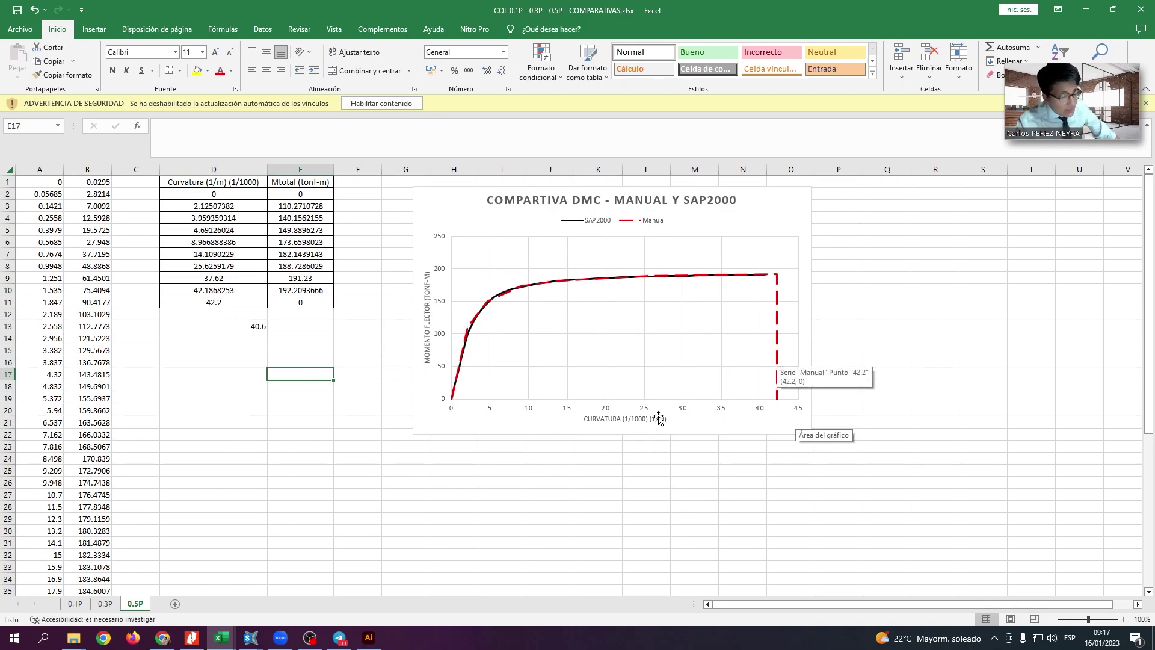
click(106, 604)
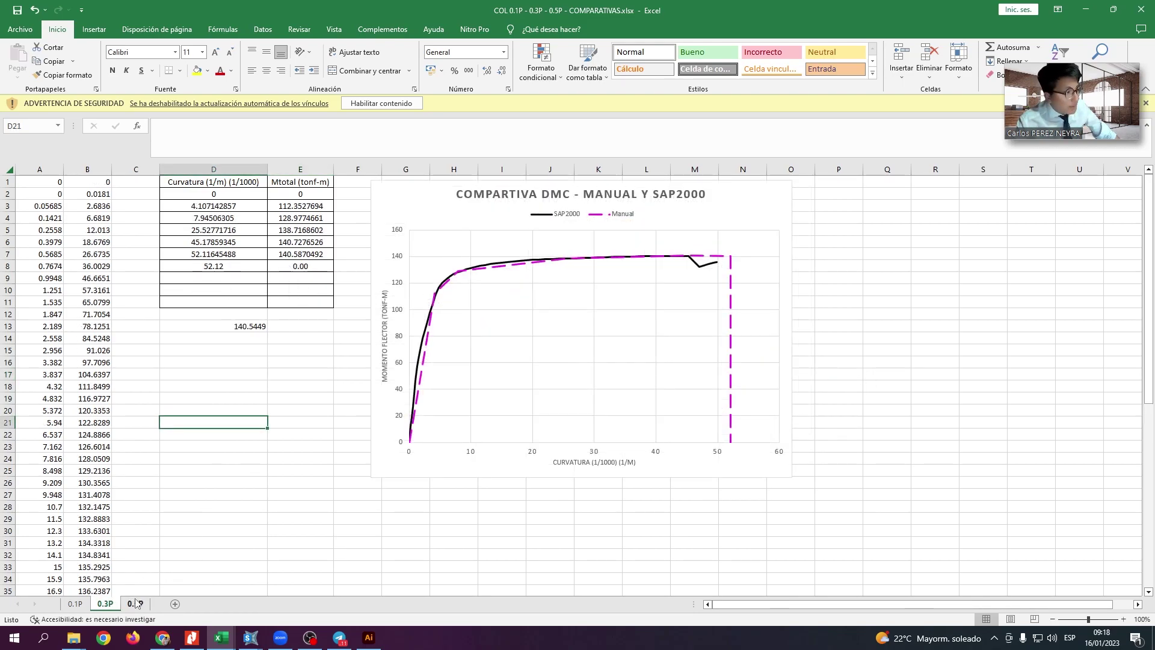
click(136, 604)
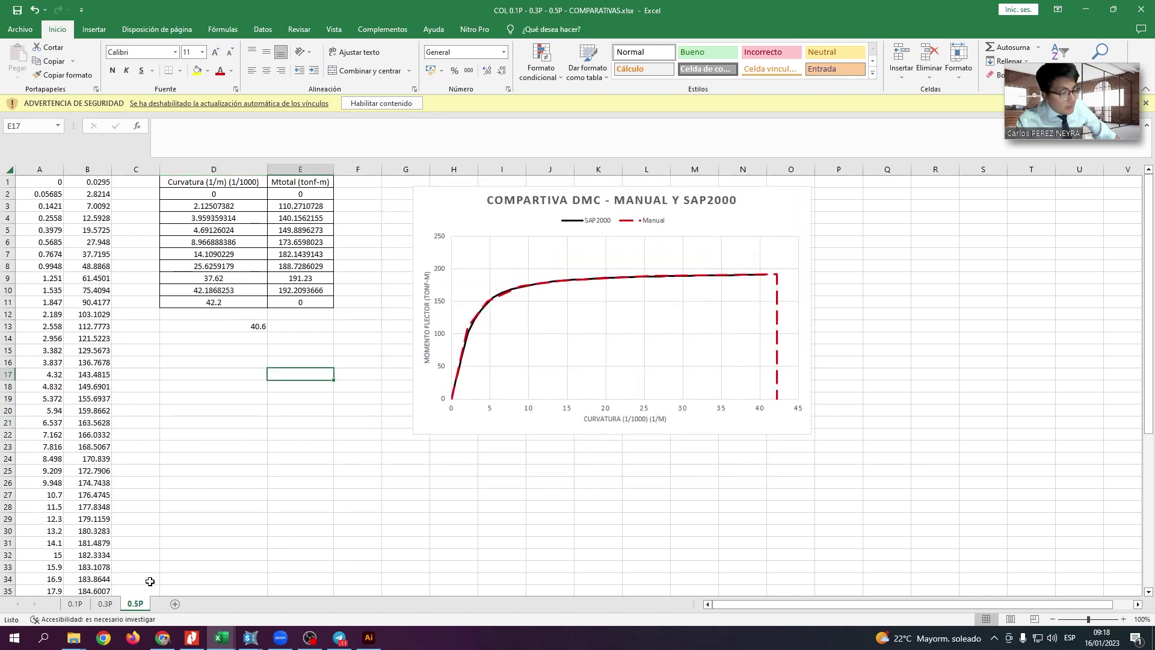
click(105, 603)
click(136, 603)
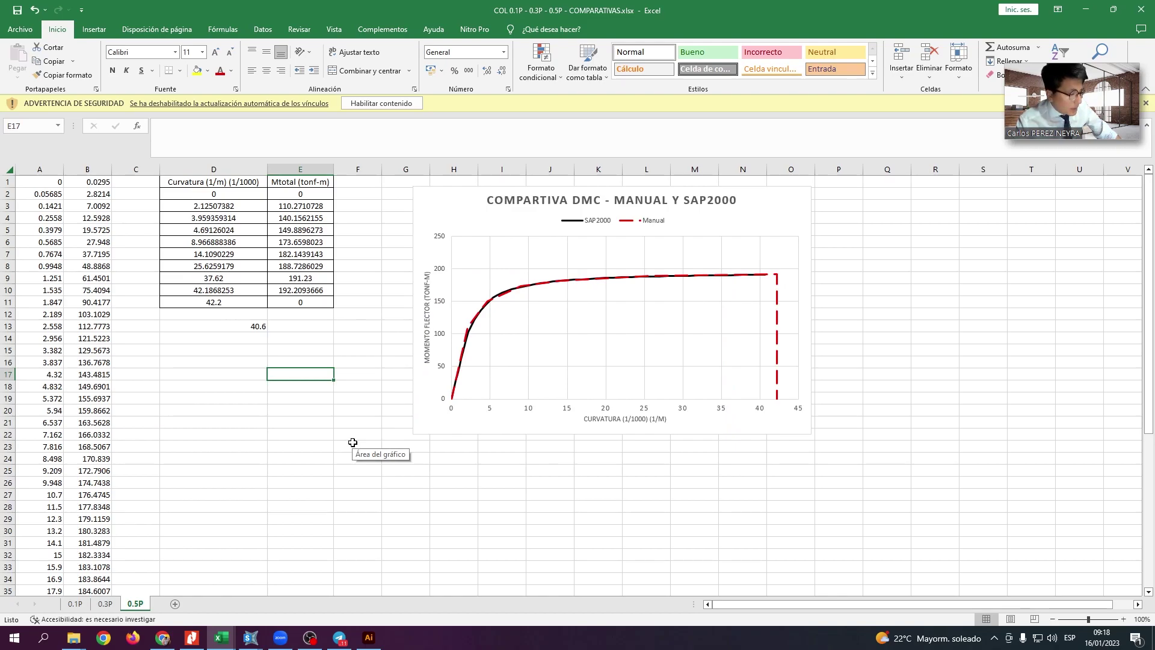
click(106, 603)
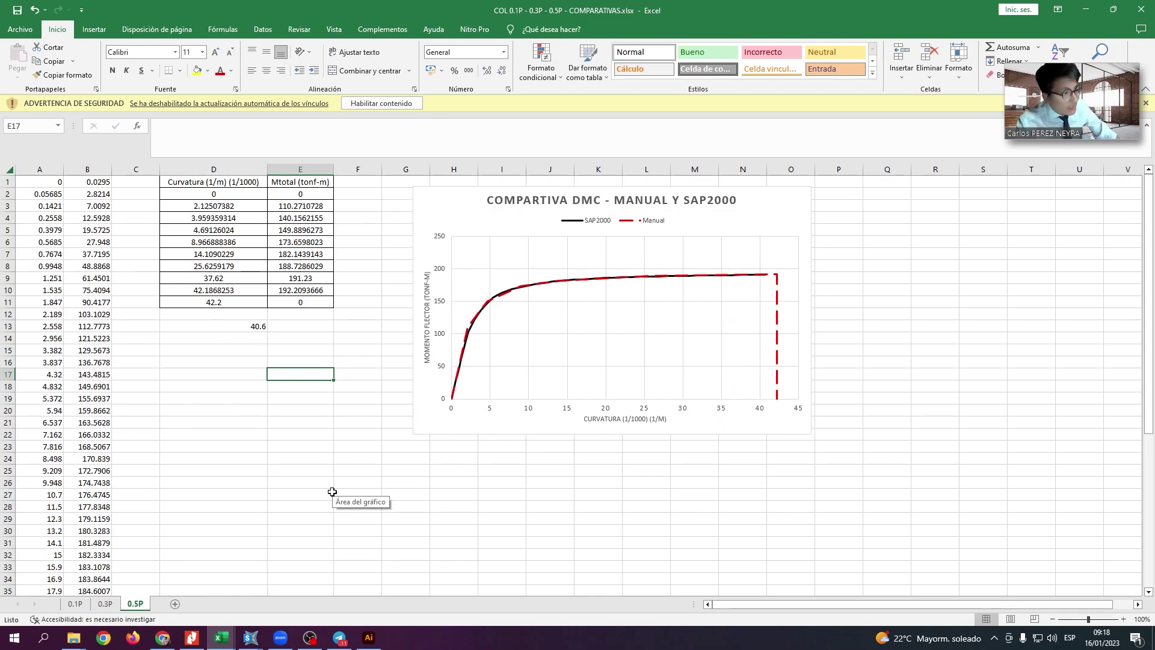
click(114, 604)
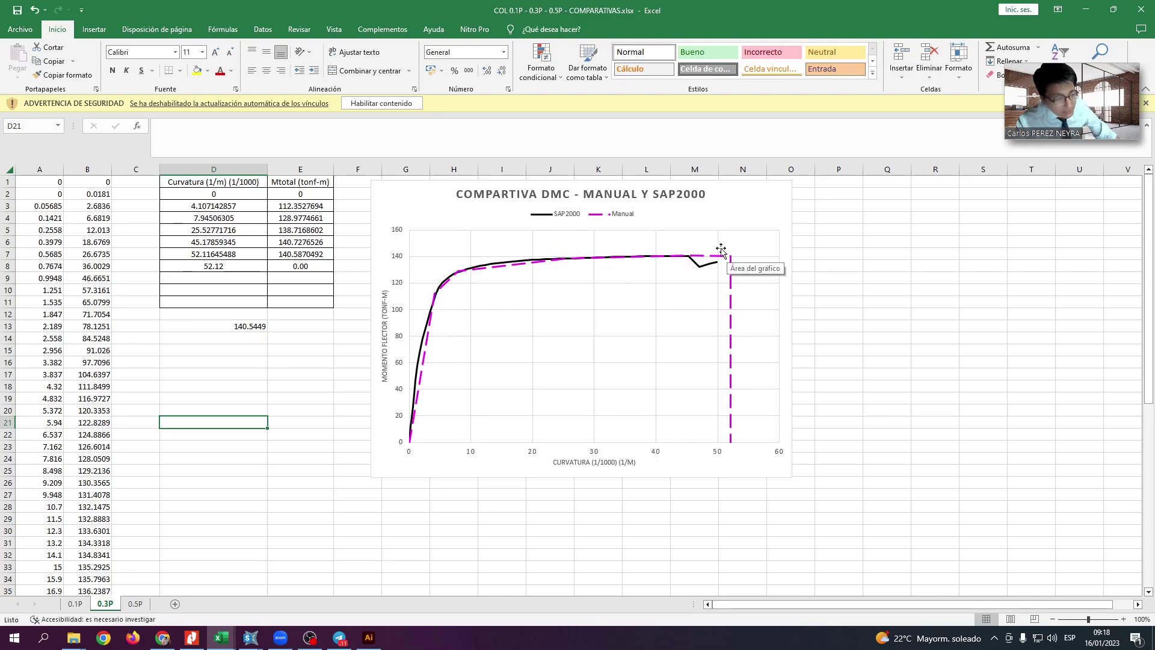
click(135, 604)
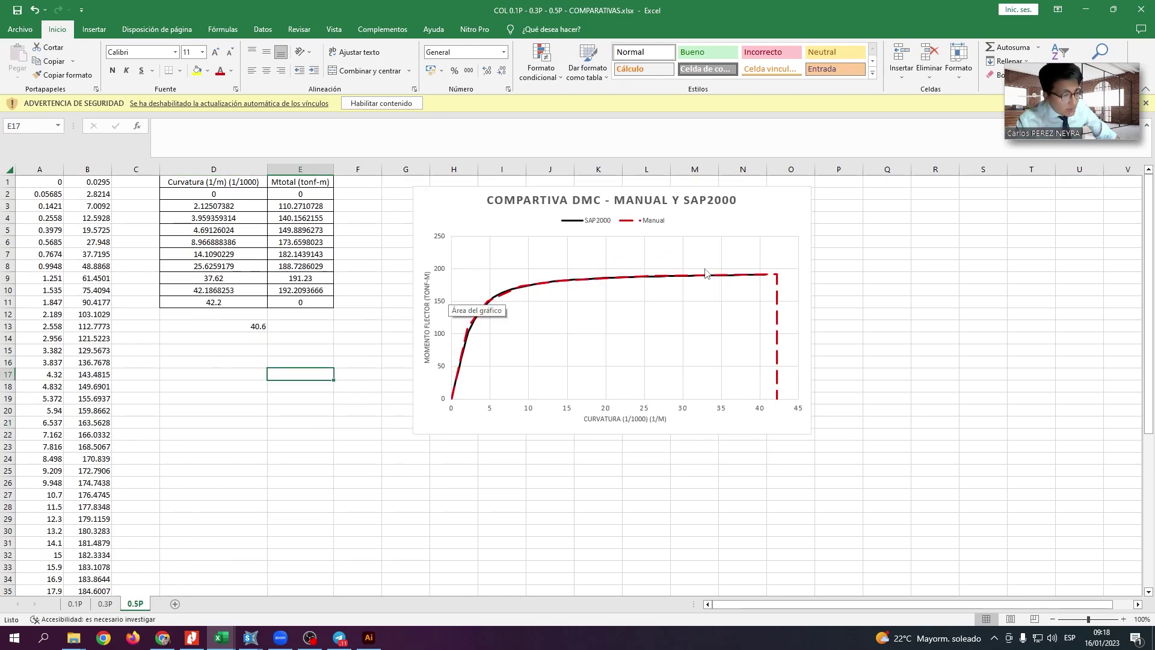
Switch to SAP2000's Section Designer and generate Col C's moment-curvature curve with P -268, 200 points and angle 0.
mouse_move(721, 279)
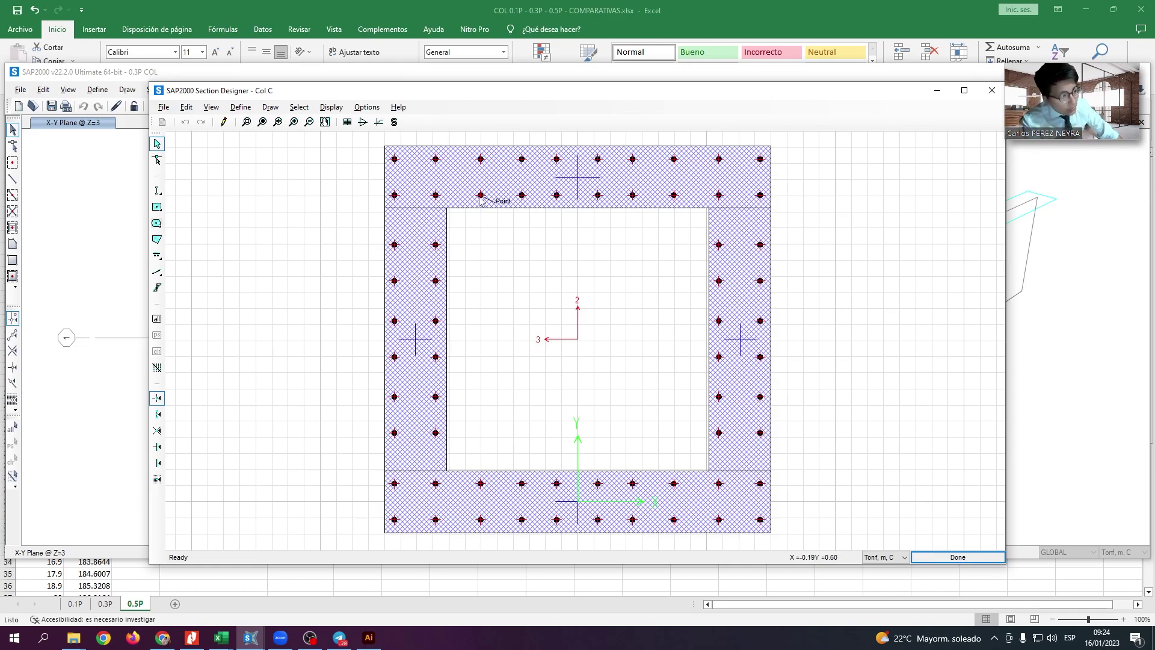
click(378, 122)
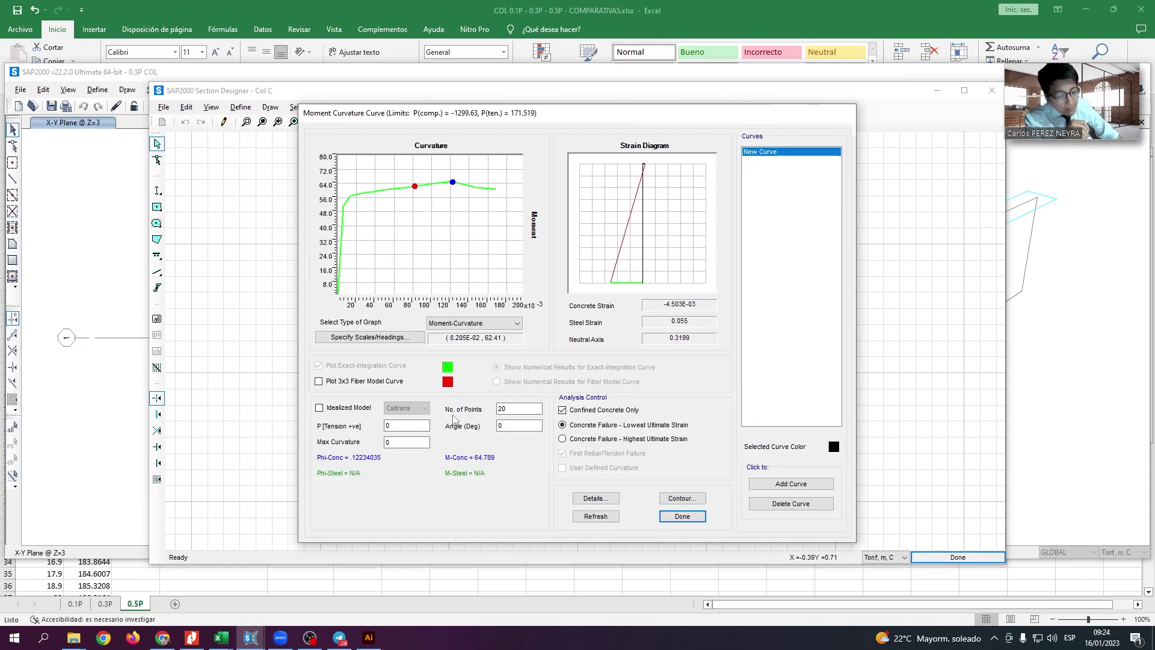
double_click(397, 426)
text(-268)
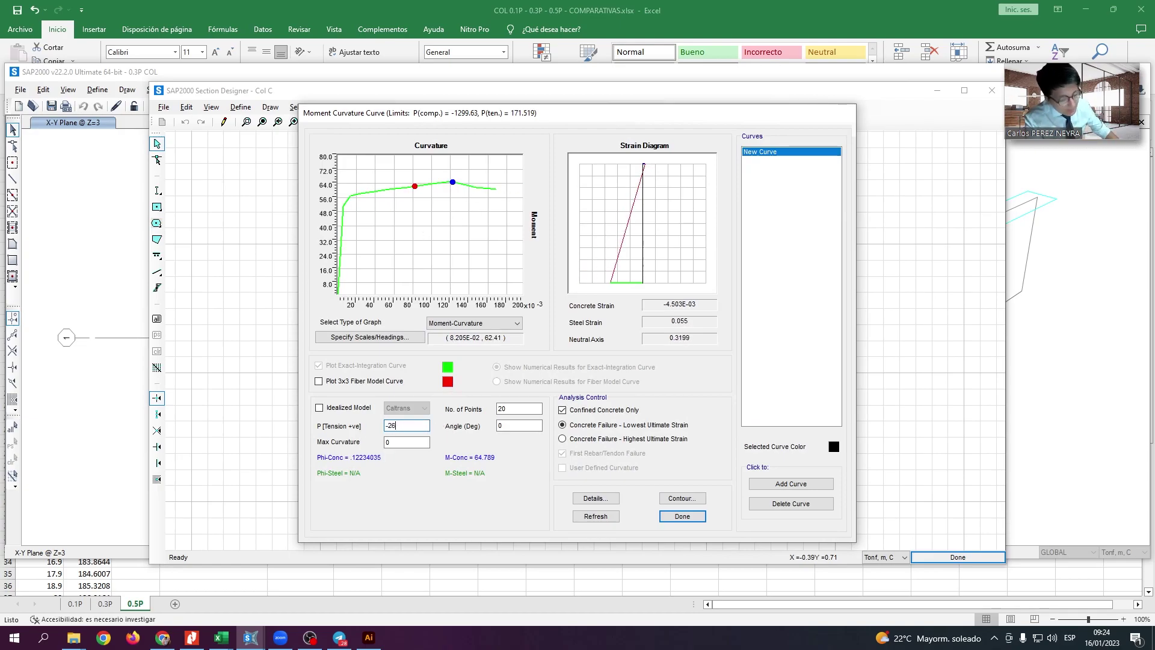
click(512, 409)
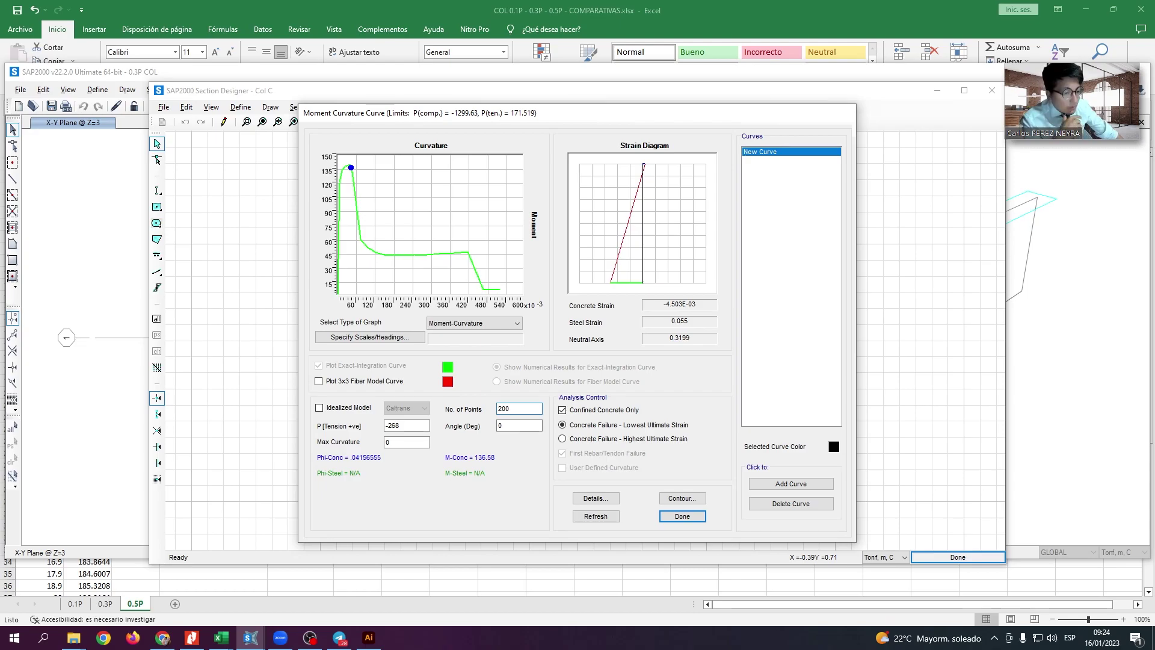
click(523, 424)
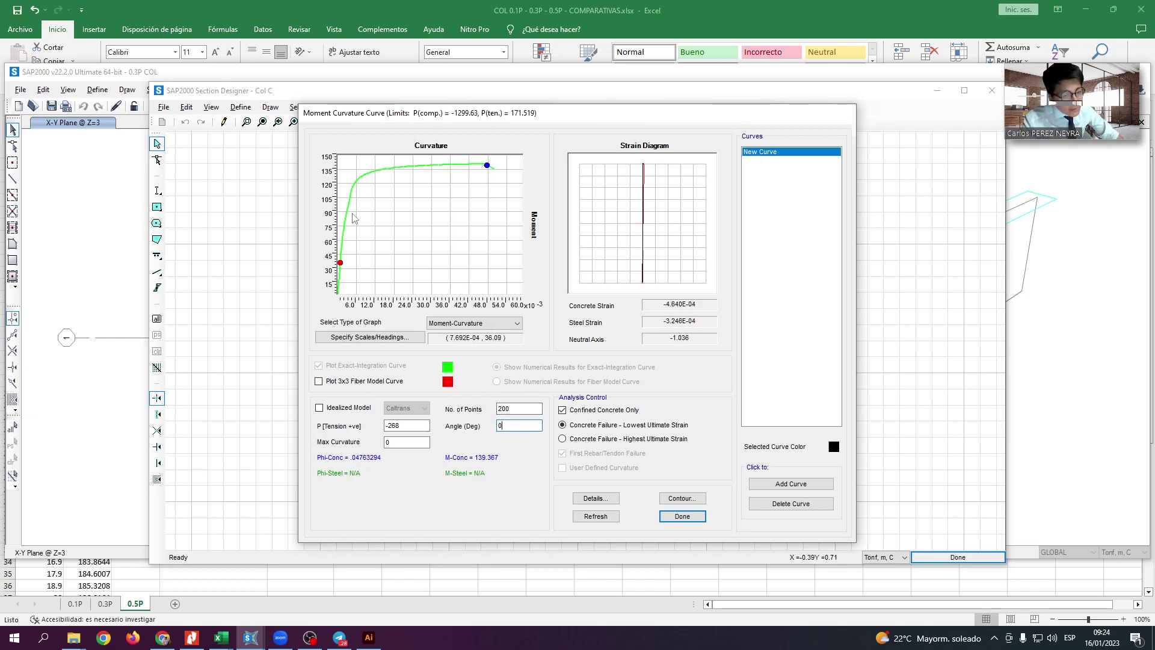
Check the curve's end point and its details report, and view the 0.3P comparison chart in the COMPARATIVAS workbook.
click(599, 498)
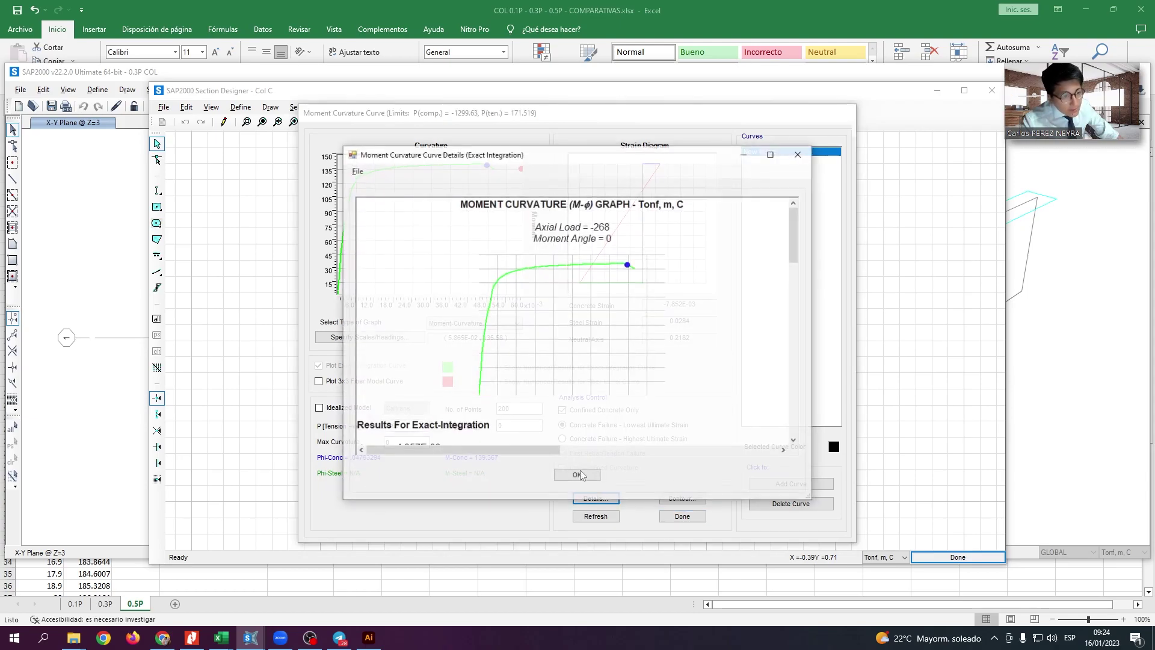
click(780, 159)
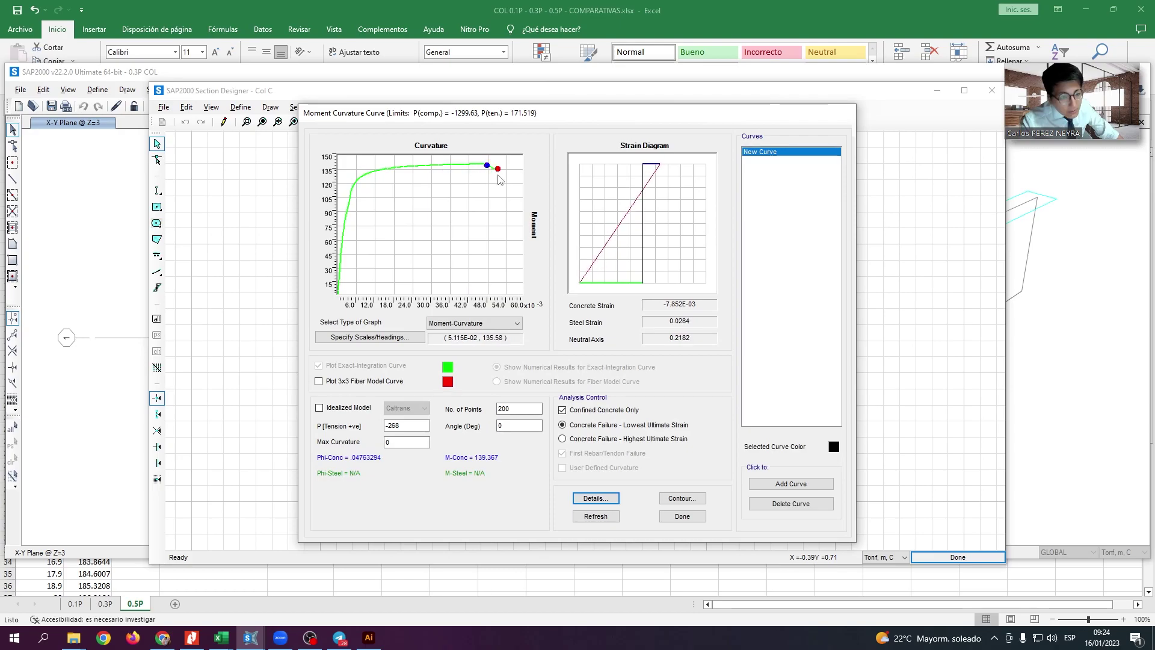
key(alt+Tab)
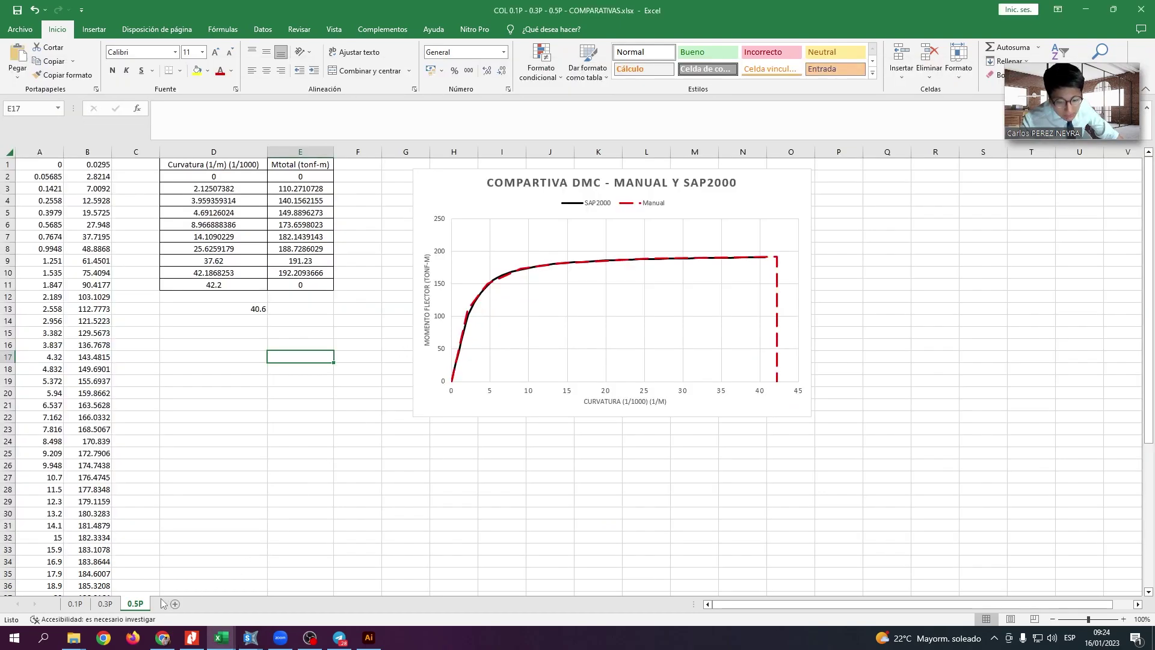
click(110, 603)
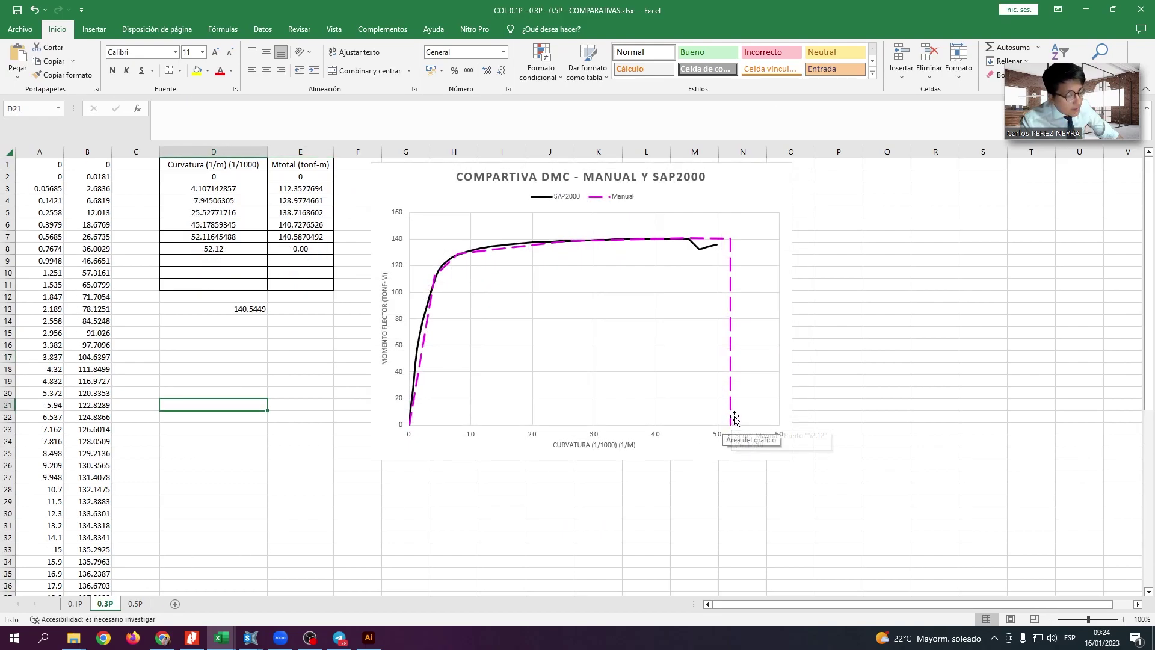
Return to SAP2000, open the exact-integration details of the curve and select the whole report.
key(alt+Tab)
click(593, 498)
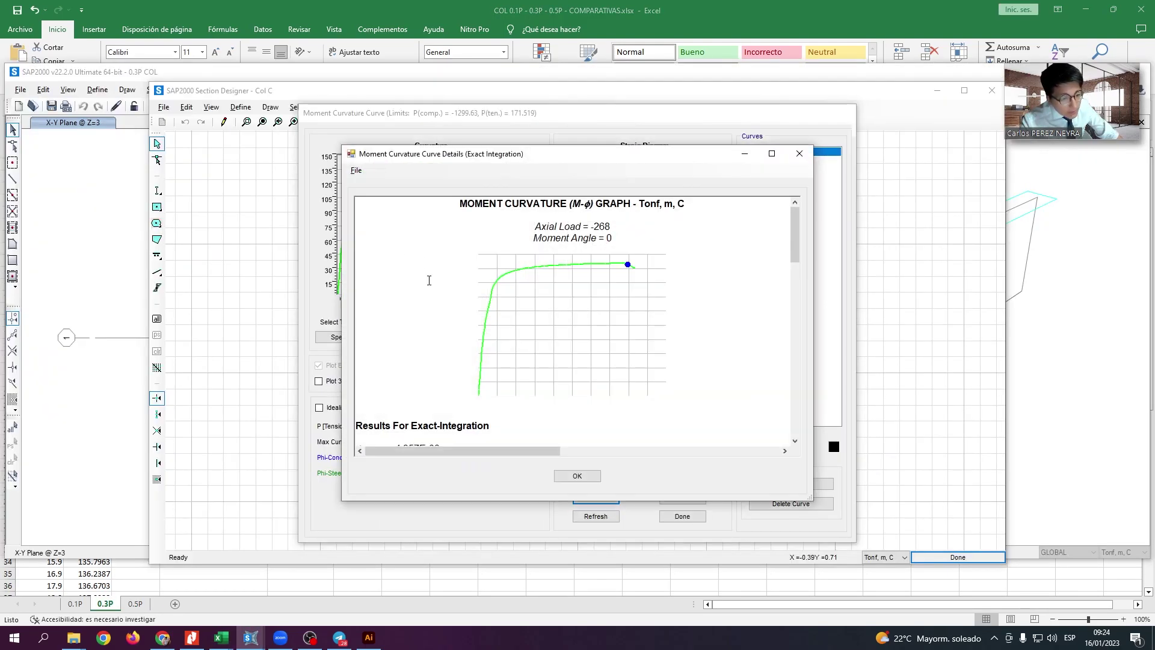
scroll(474, 310, down, 10)
scroll(473, 310, up, 2)
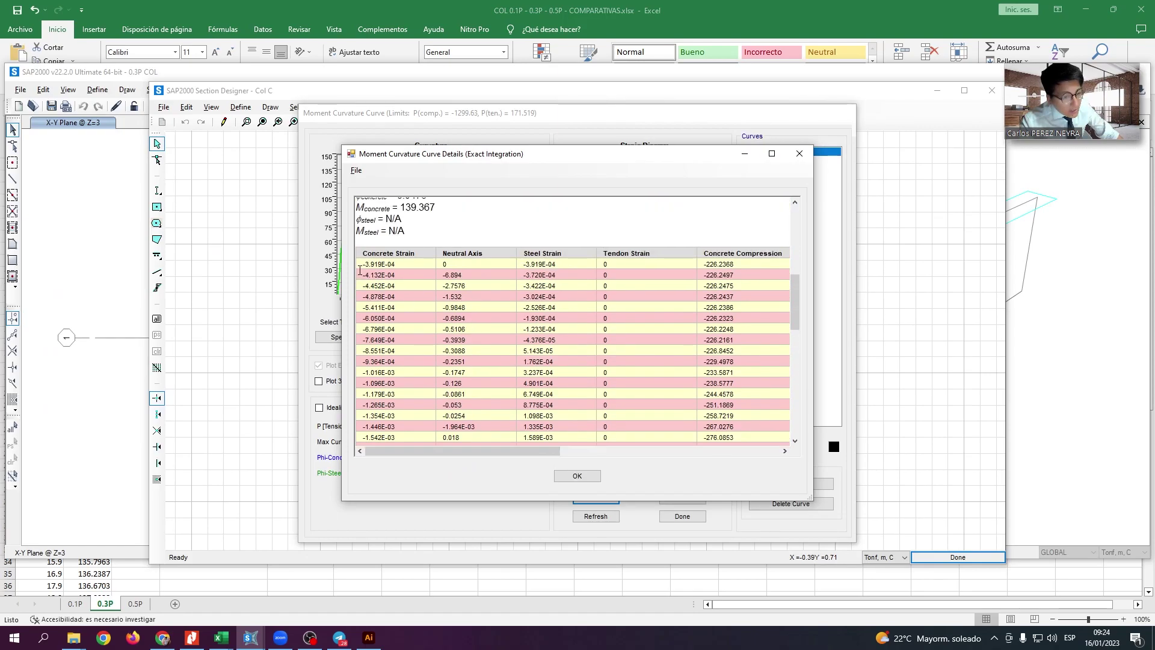
key(ctrl+a)
key(alt+Tab)
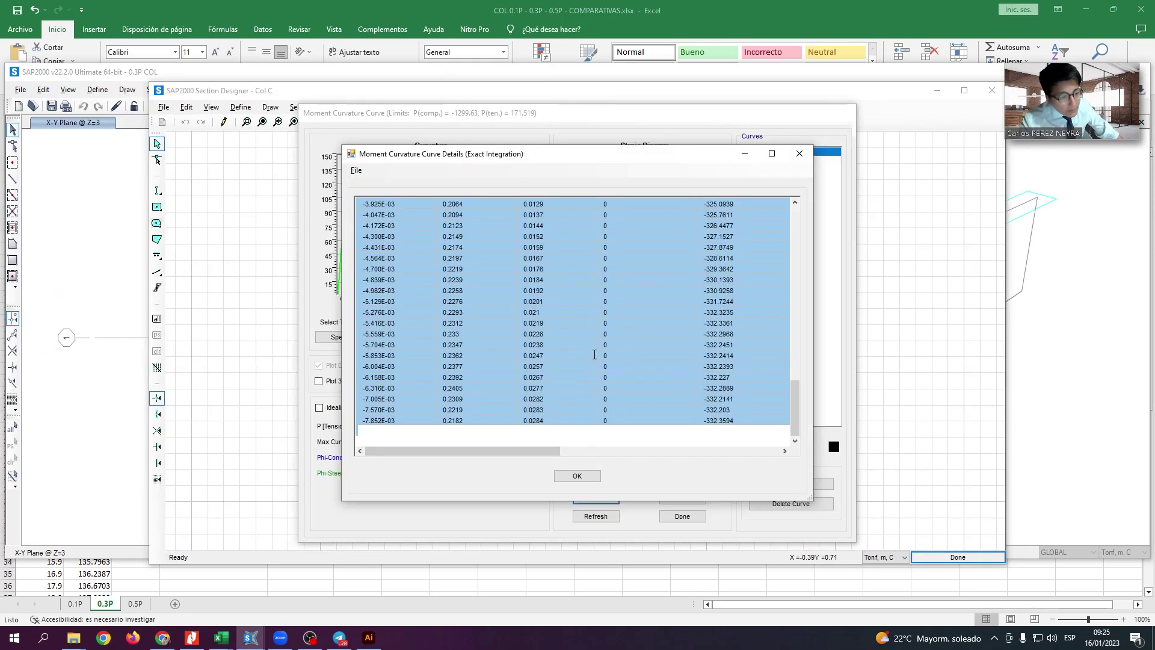
Review the report's Curvature and Moment columns, close it, and check the SAP2000 curve against the 0.3P chart in Excel.
scroll(594, 354, up, 10)
scroll(588, 387, down, 8)
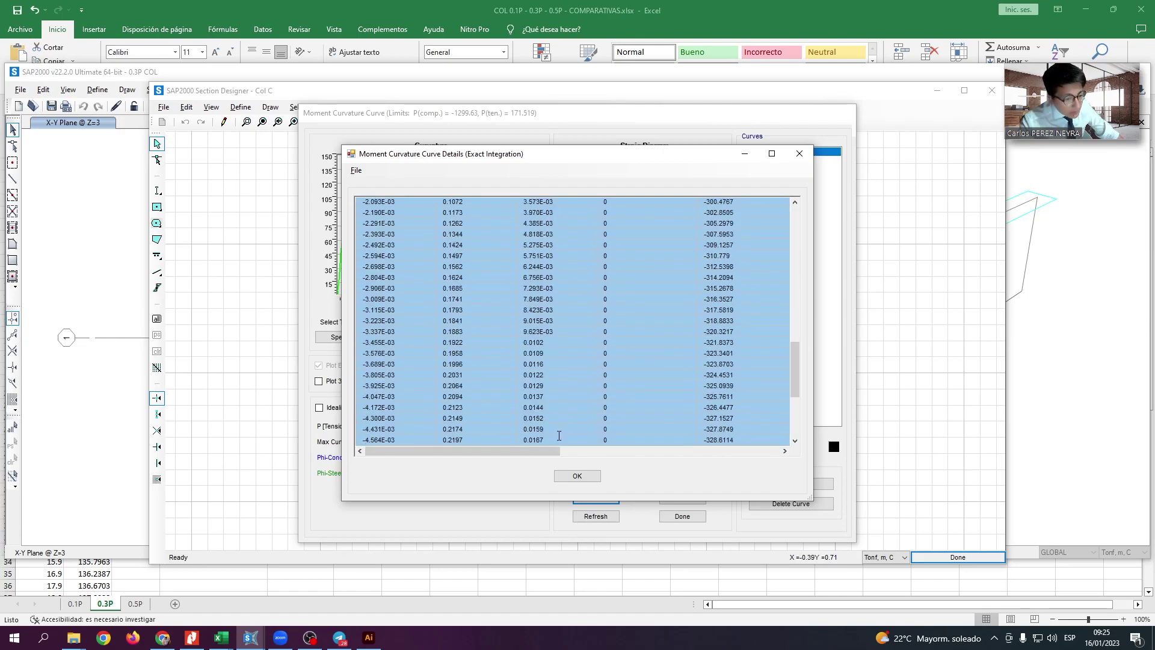
scroll(558, 435, up, 8)
scroll(562, 430, right, 1)
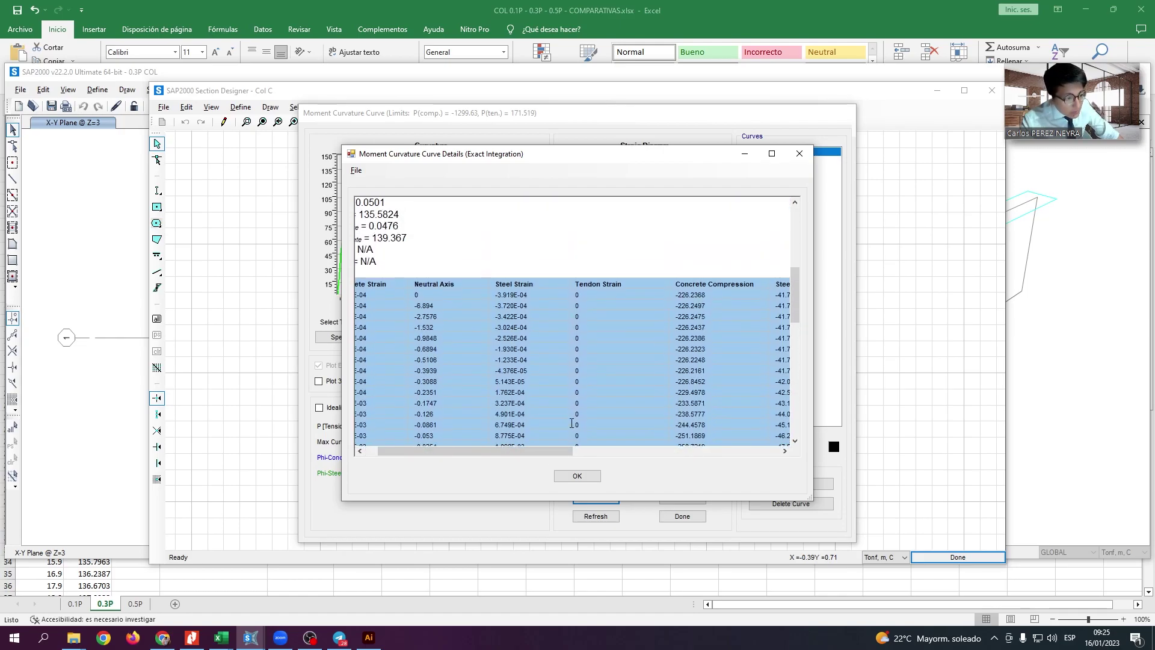
drag(522, 451, 728, 455)
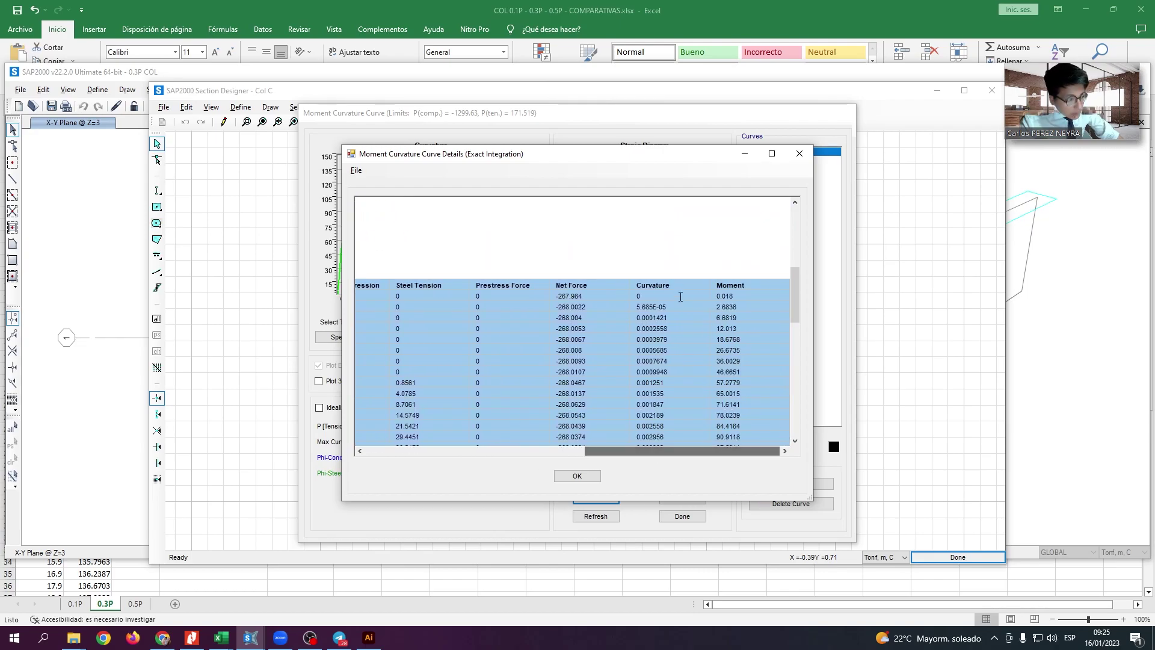
drag(623, 268, 773, 394)
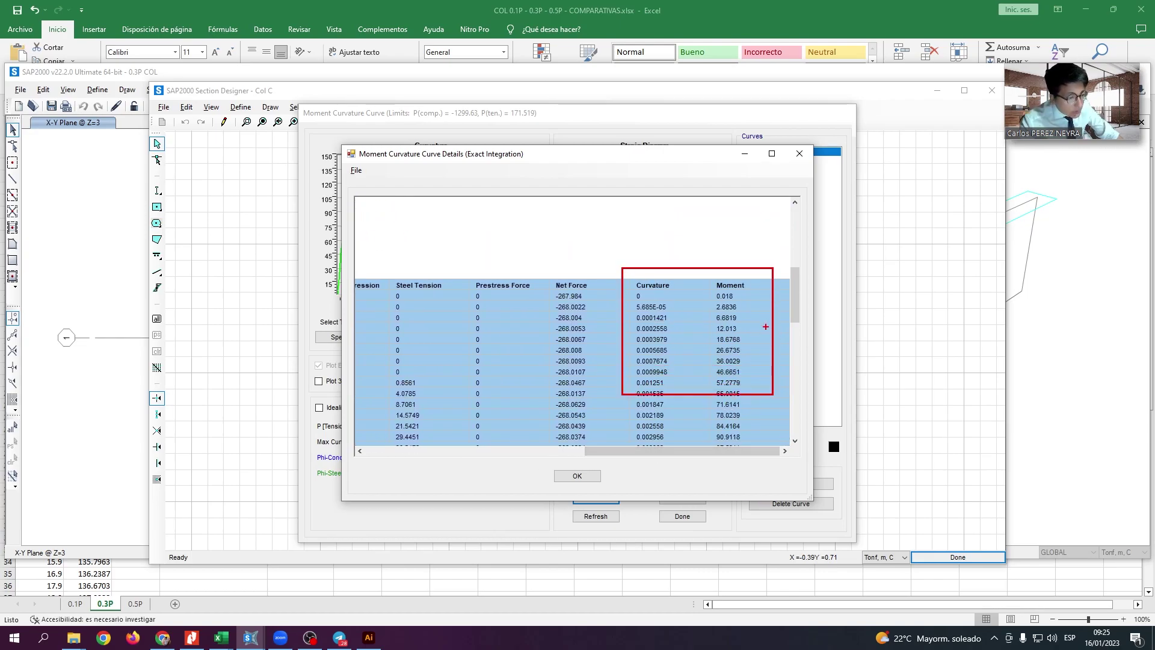
key(Escape)
click(798, 153)
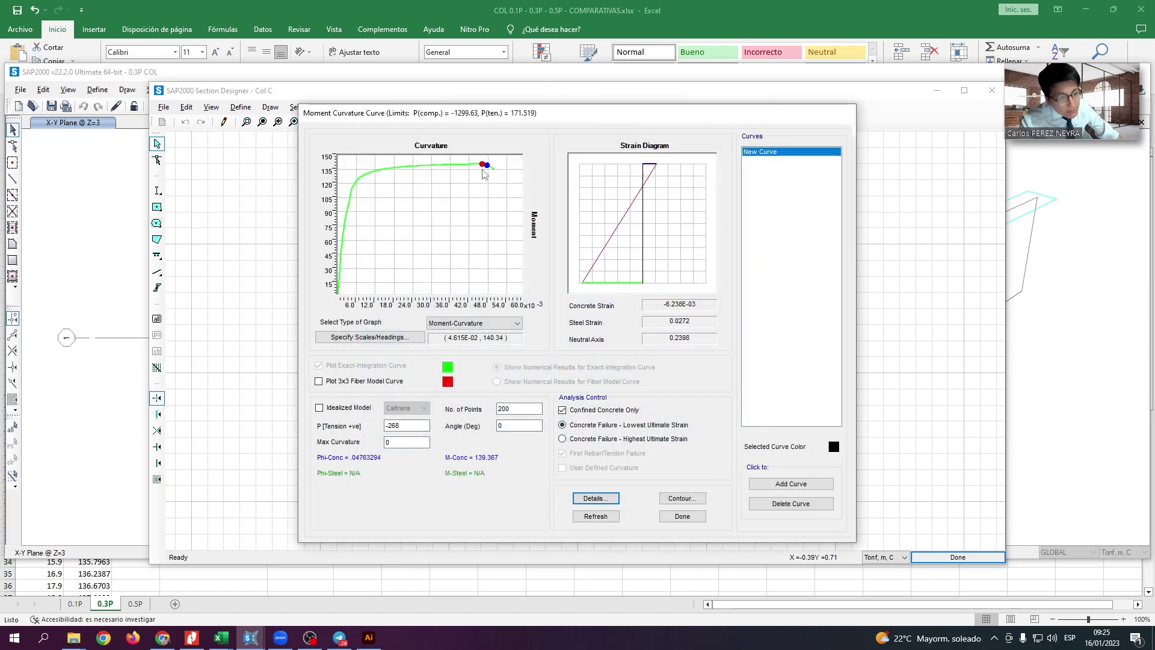
key(alt+Tab)
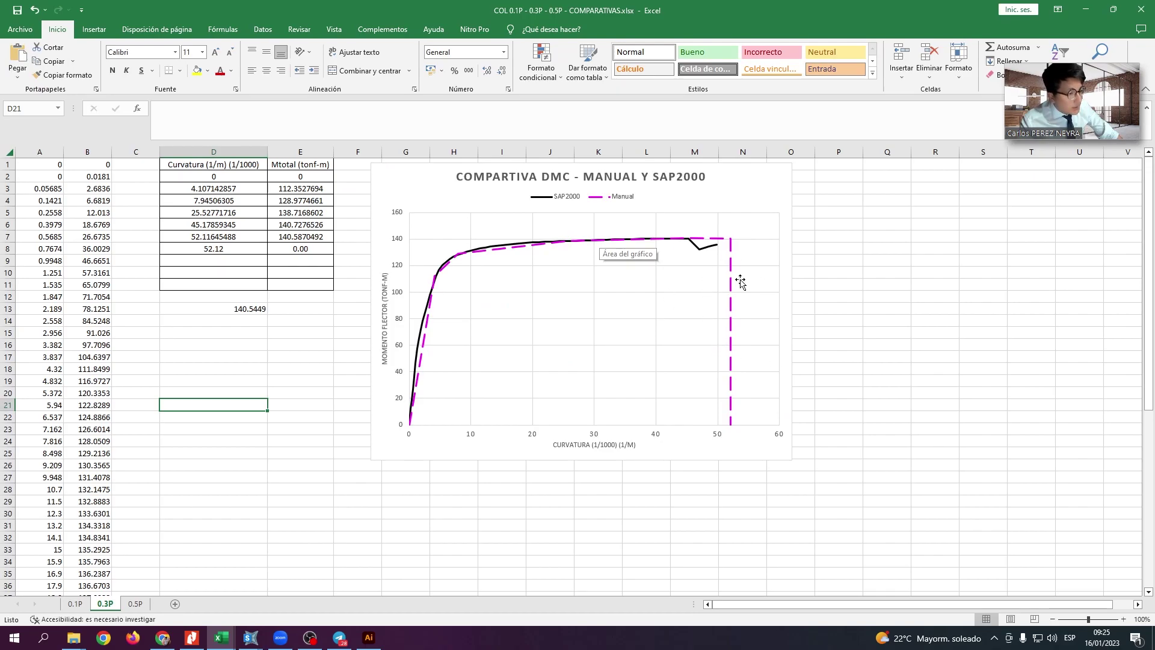
key(alt+Tab)
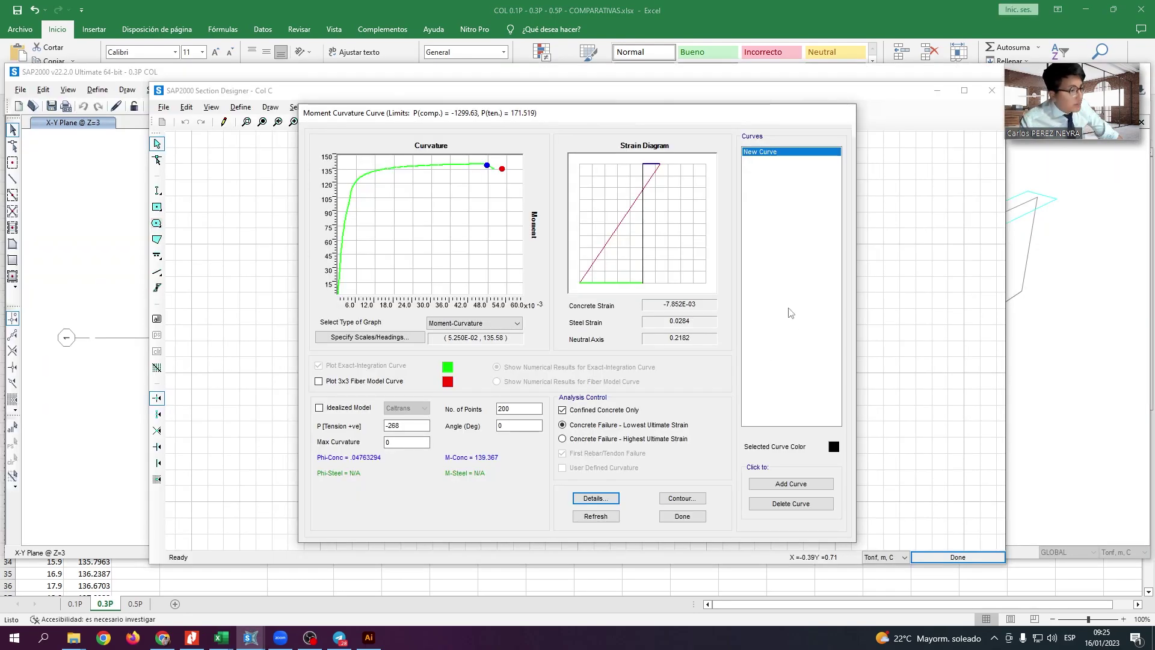
Close the moment-curvature curve and Section Designer, and cancel the Col C section and frame property dialogs.
click(682, 516)
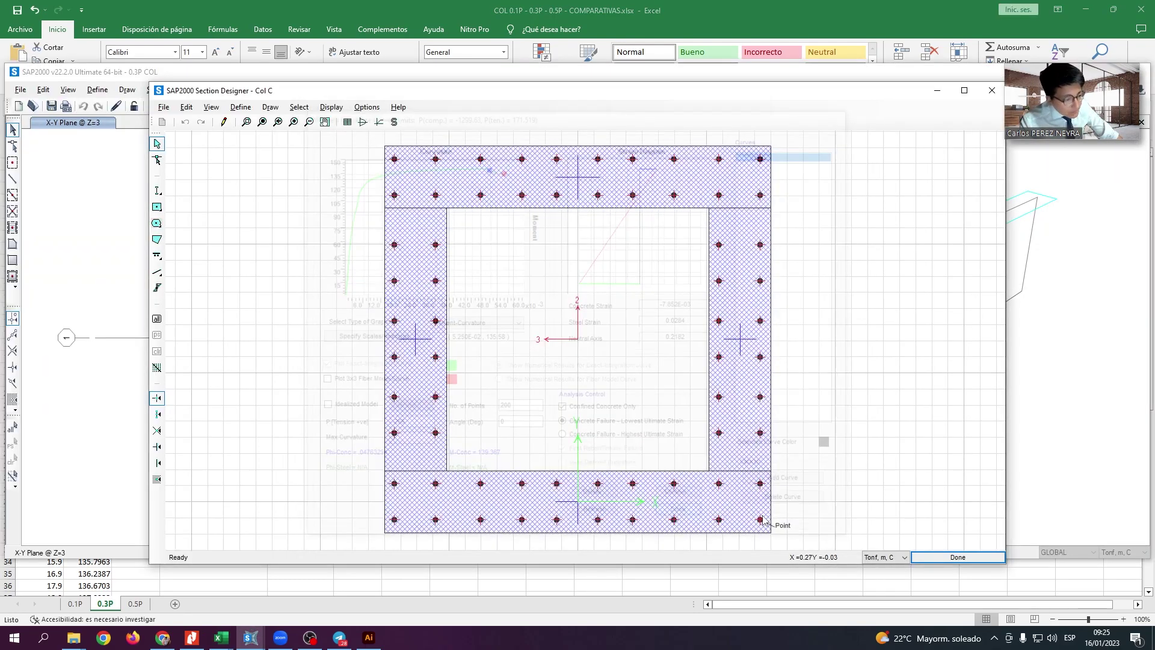
click(959, 555)
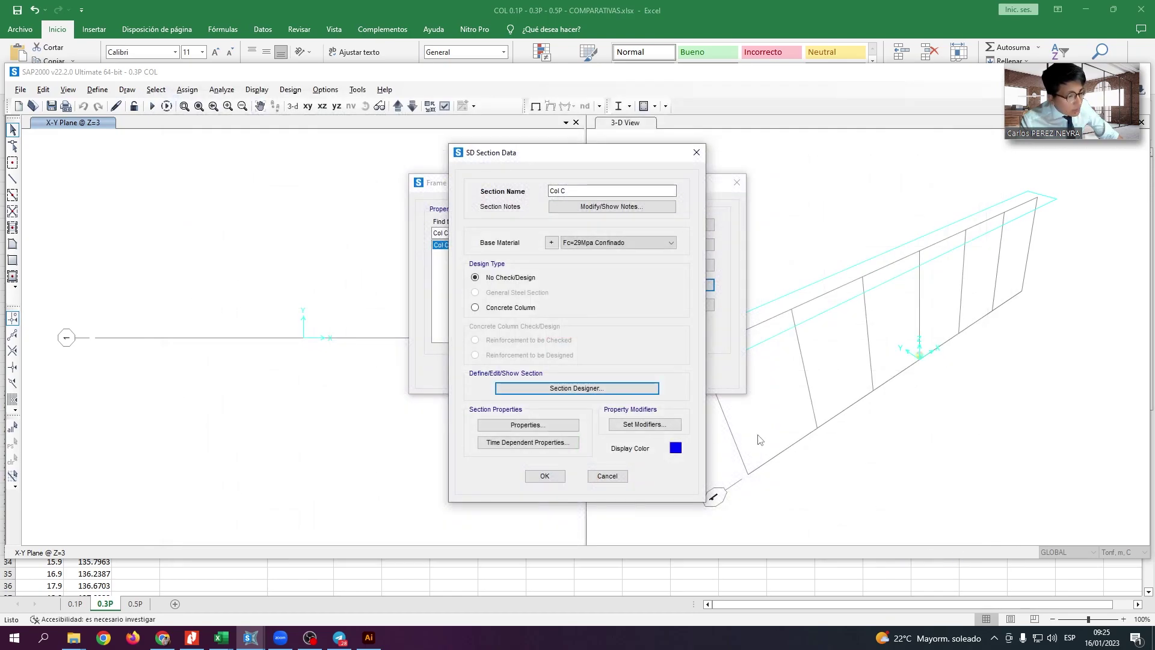
click(607, 476)
click(612, 374)
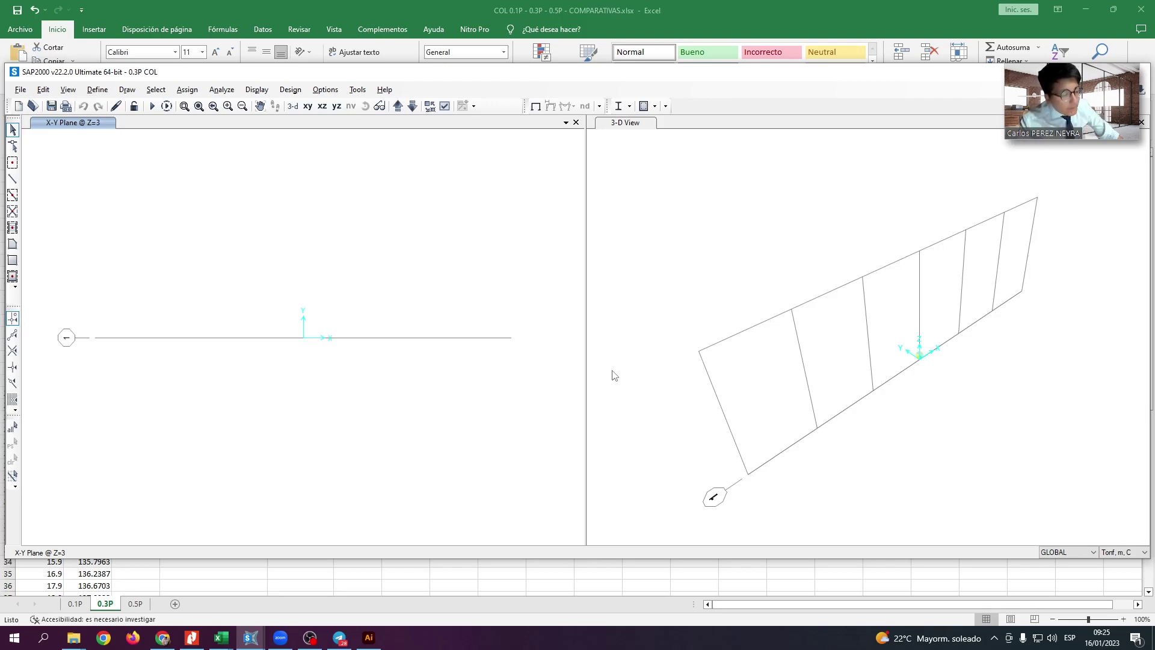
Switch to the browser and view the DIANA FEA video slide with the Wall6 concrete and reinforcement input values.
key(alt+Tab)
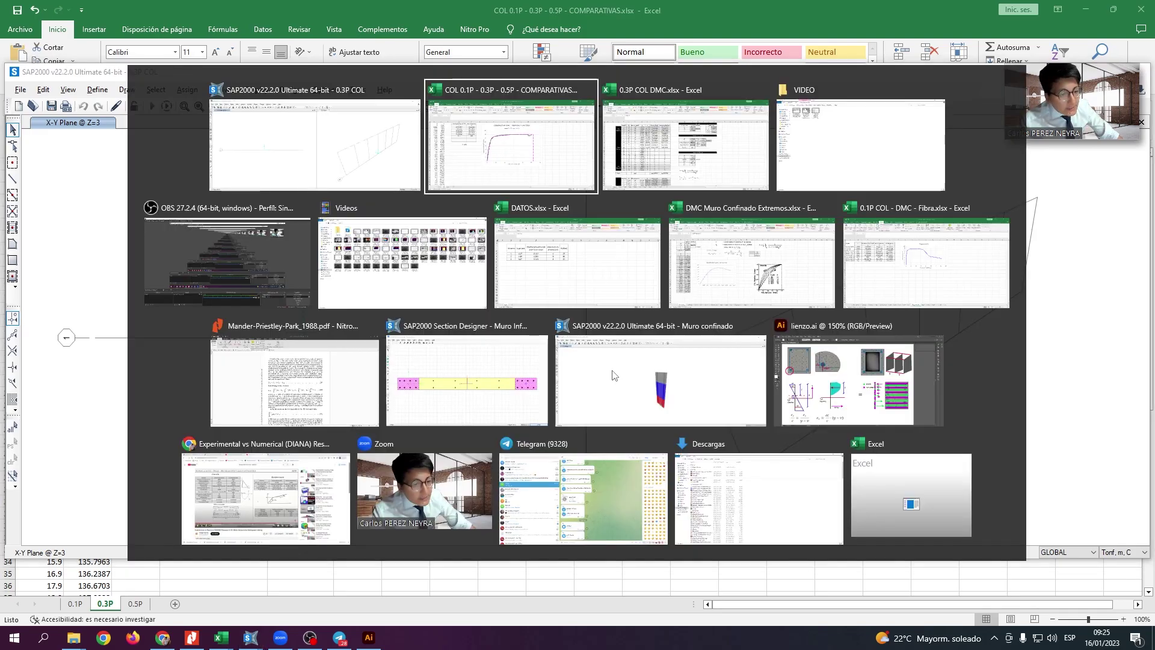
click(287, 498)
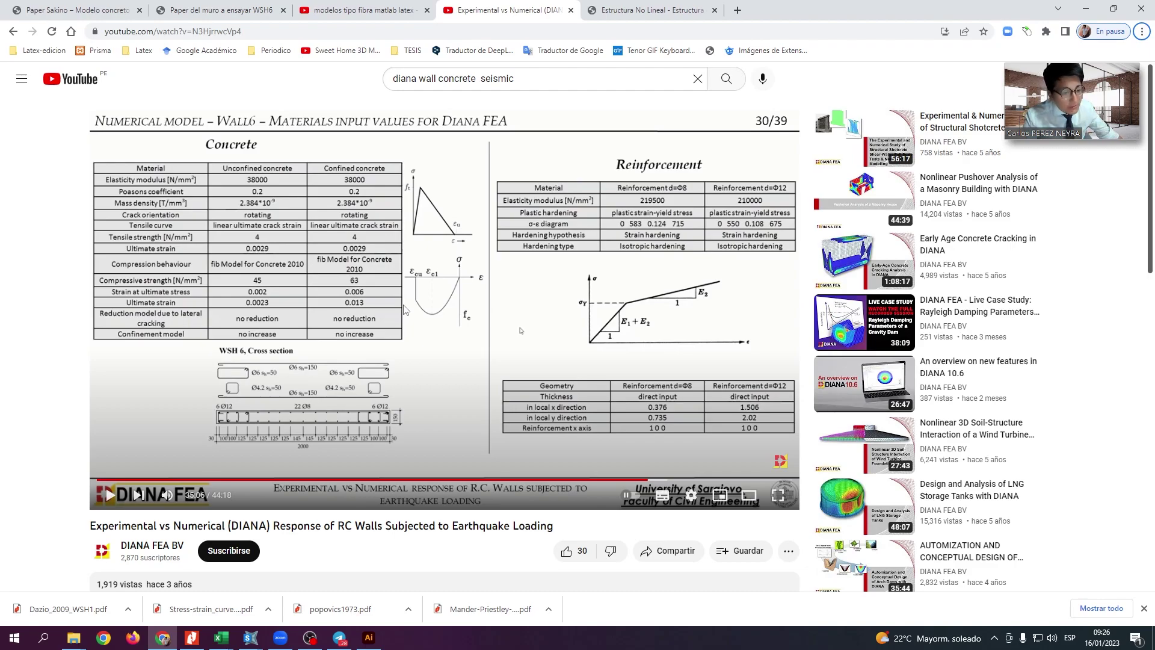
Switch to Nitro Pro, bring up the Dazio_2009_WSH1 paper and examine the WSH6 reinforcement layout in Fig. 1.
key(alt+Tab)
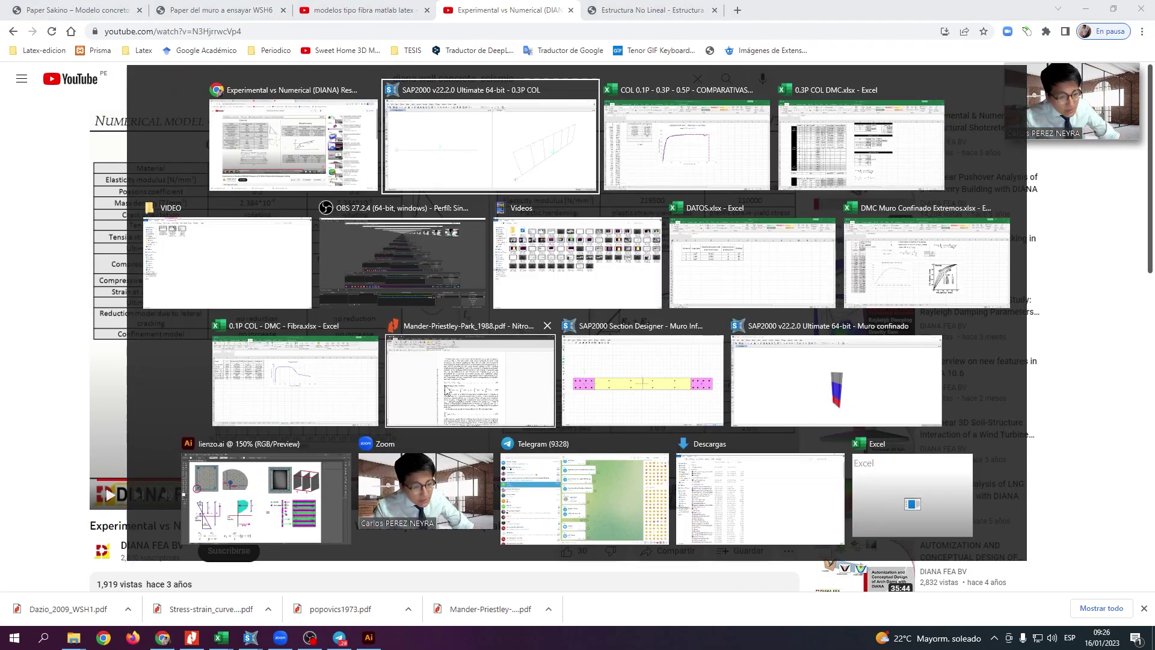
click(469, 379)
key(ctrl+shift+Tab)
key(ctrl+shift+Tab)
key(ctrl+shift+Tab)
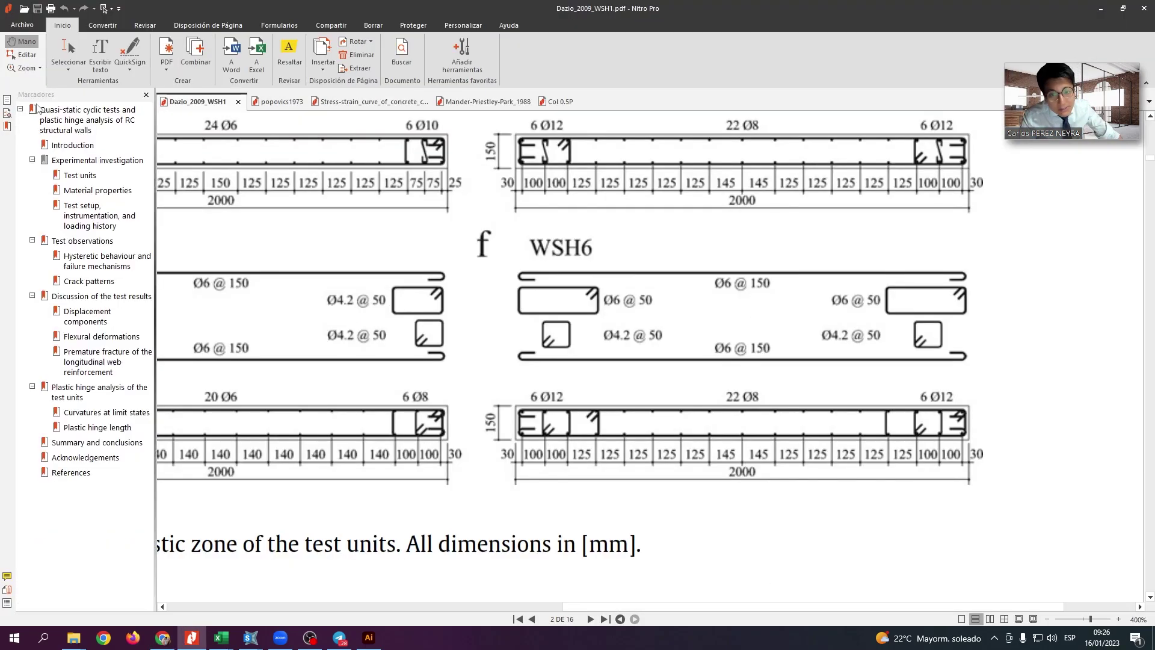
ctrl+scroll(479, 345, down, 2)
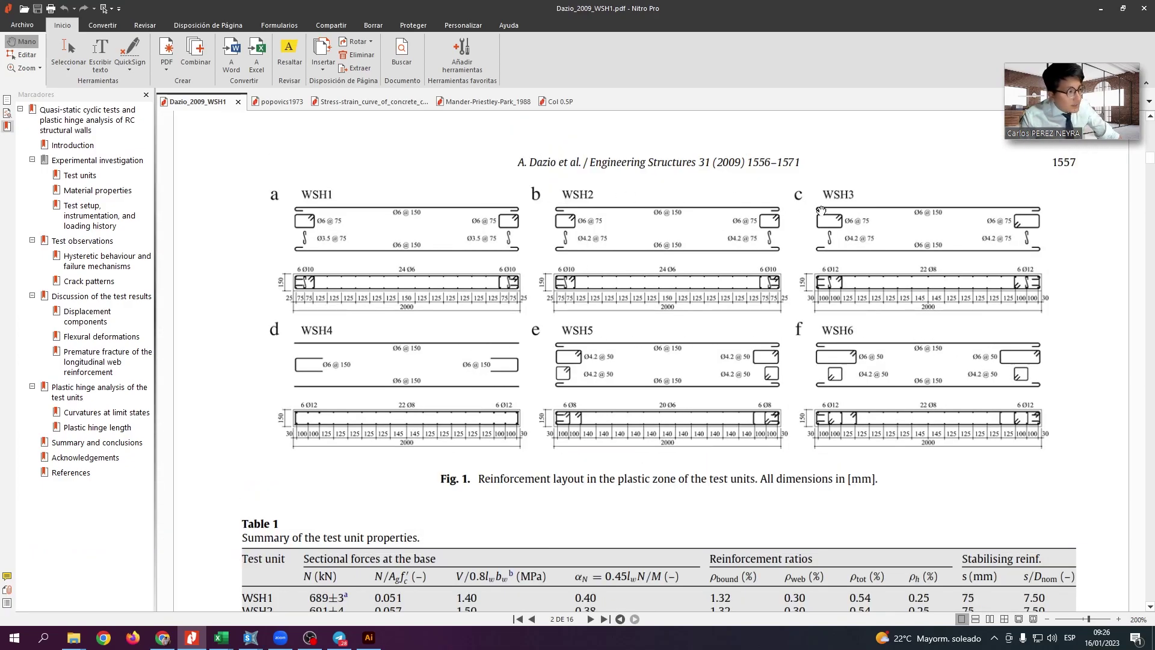
ctrl+scroll(978, 352, up, 2)
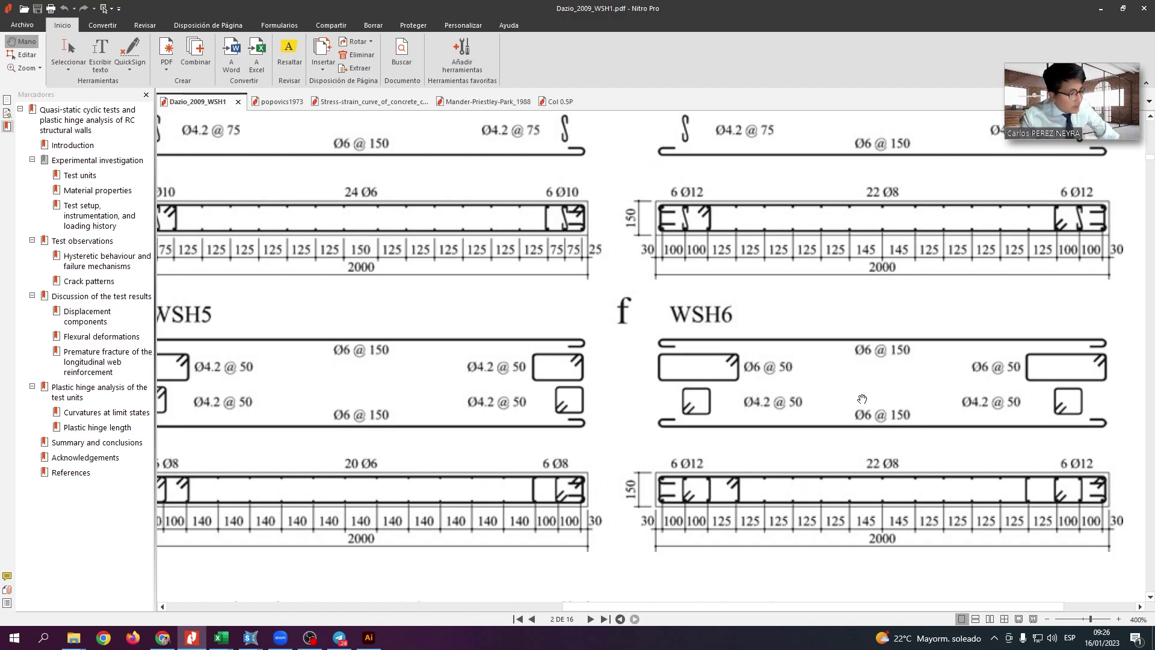
scroll(862, 398, down, 1)
scroll(861, 397, up, 1)
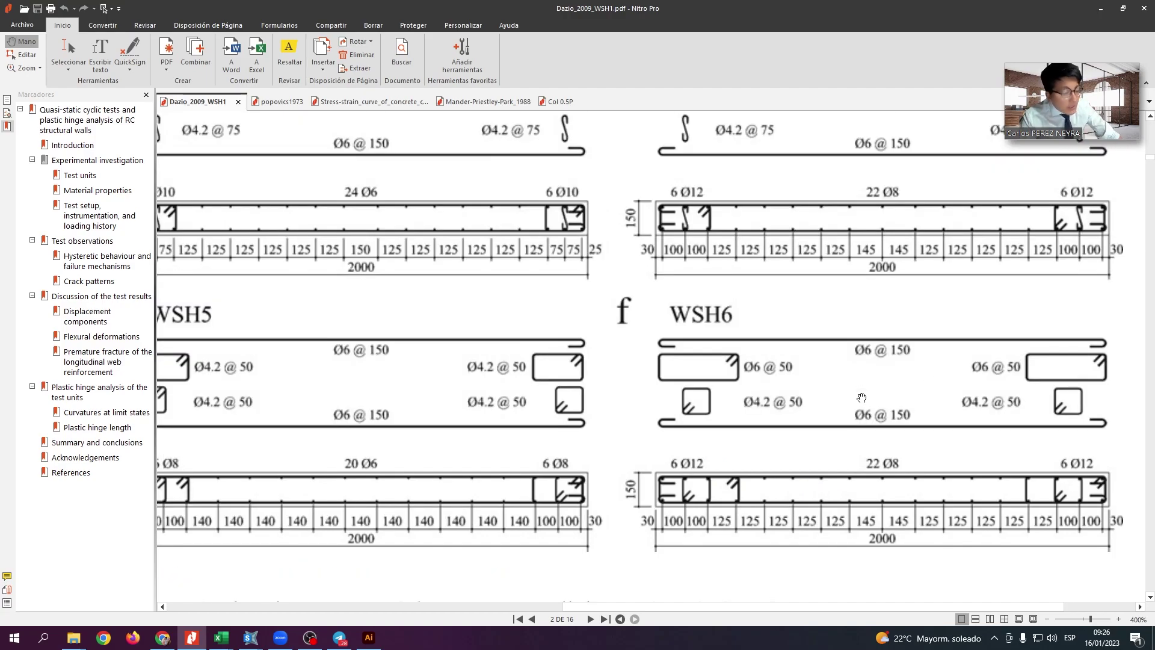
Compare the paper's WSH6 layout with the confined and unconfined concrete properties on the DIANA video slide.
key(alt+Tab)
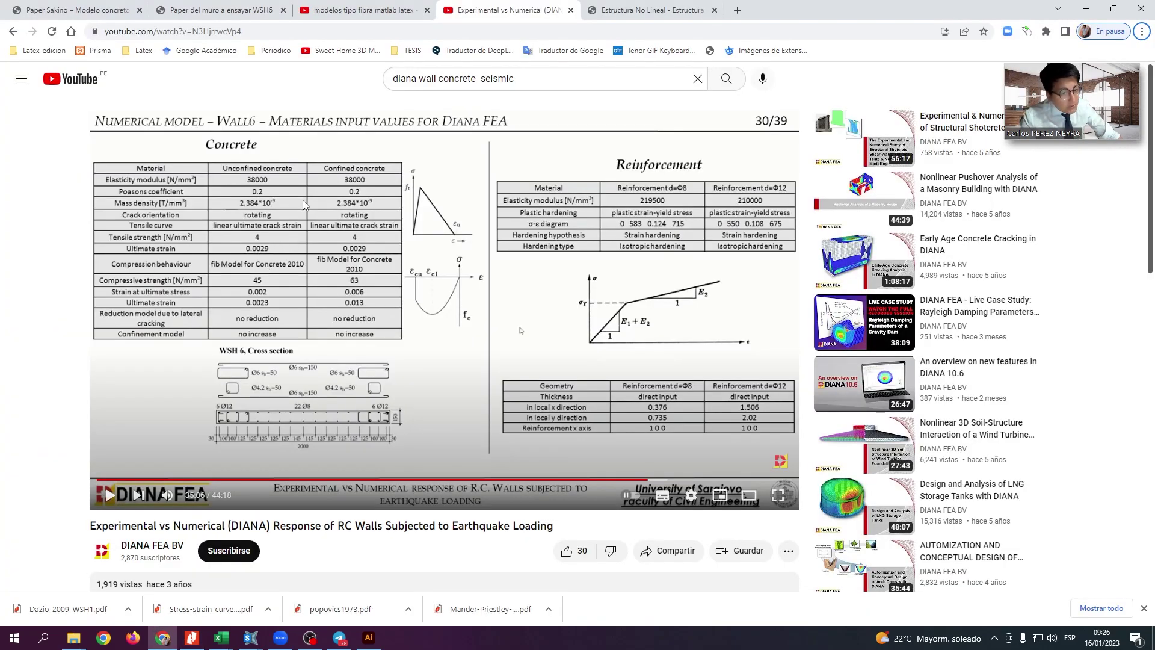
key(alt+Tab)
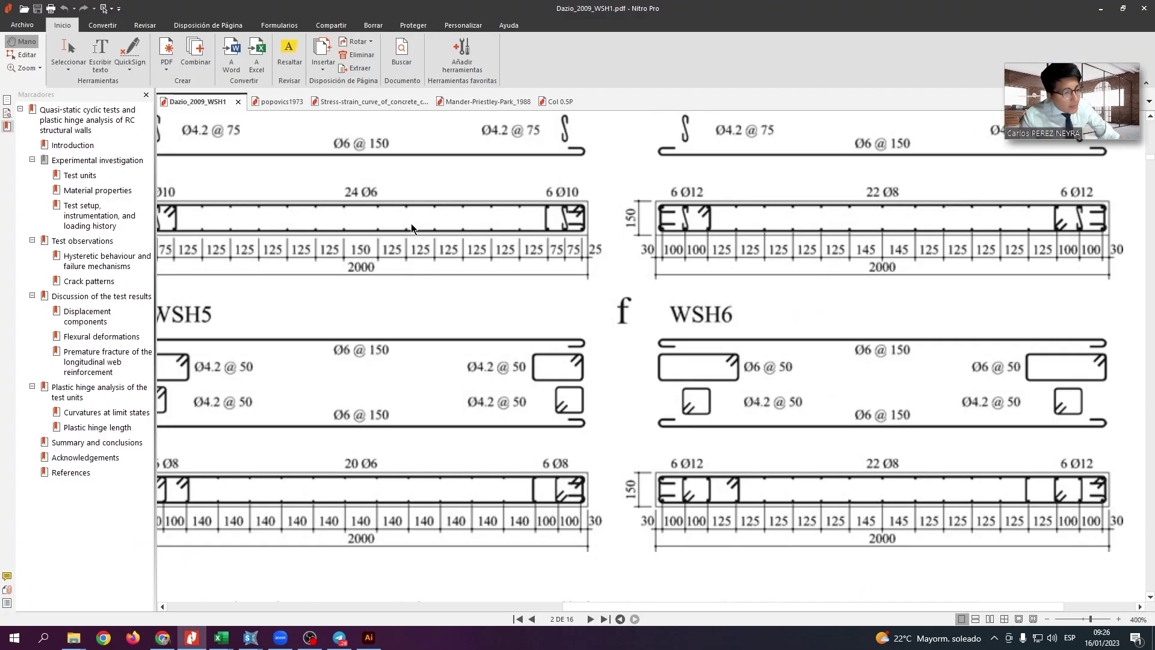
key(alt+Tab)
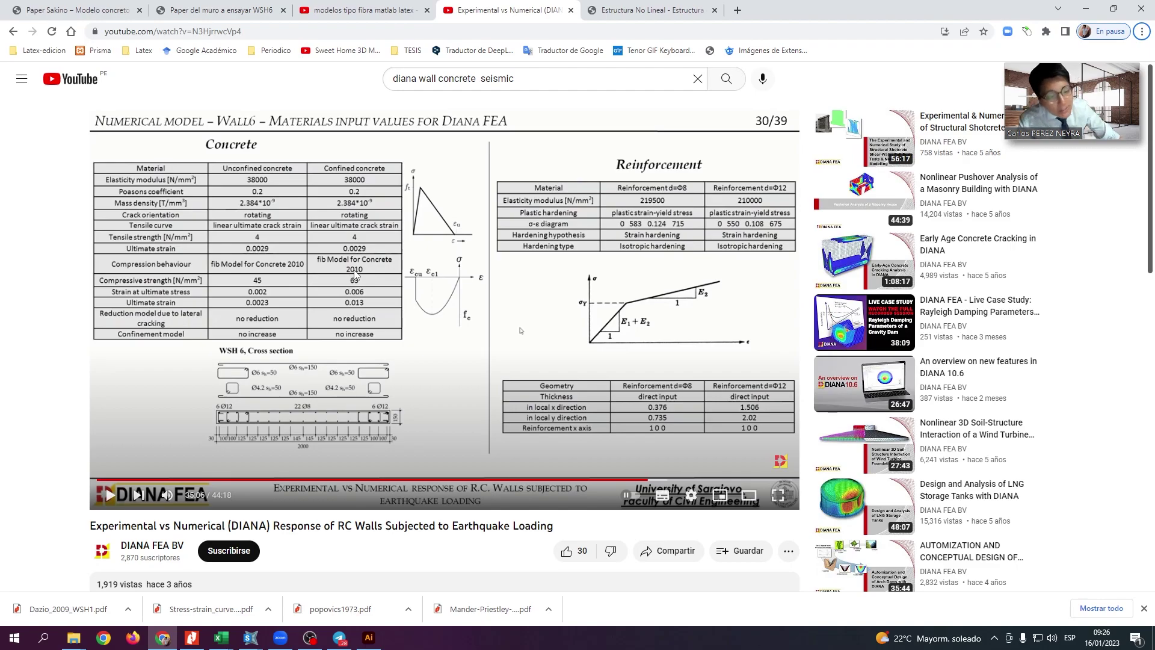
Switch to the Concreto confinado final Muro WSH6 workbook and examine Eq. 64 for the ultimate concrete strain on Hoja1.
key(alt+Tab)
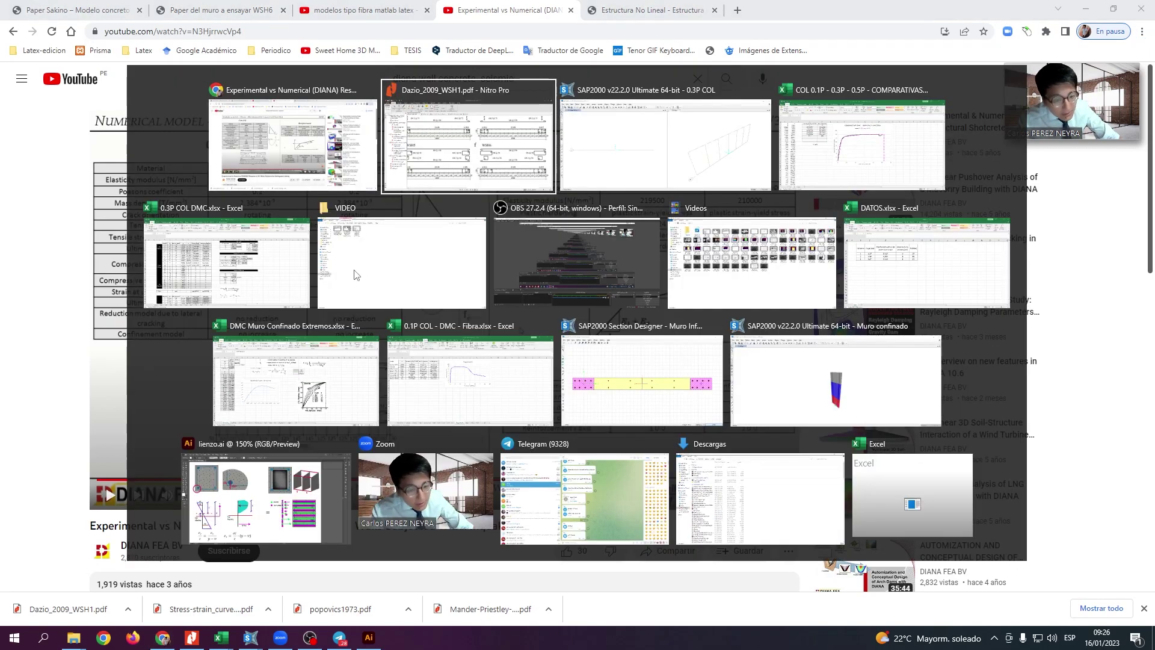
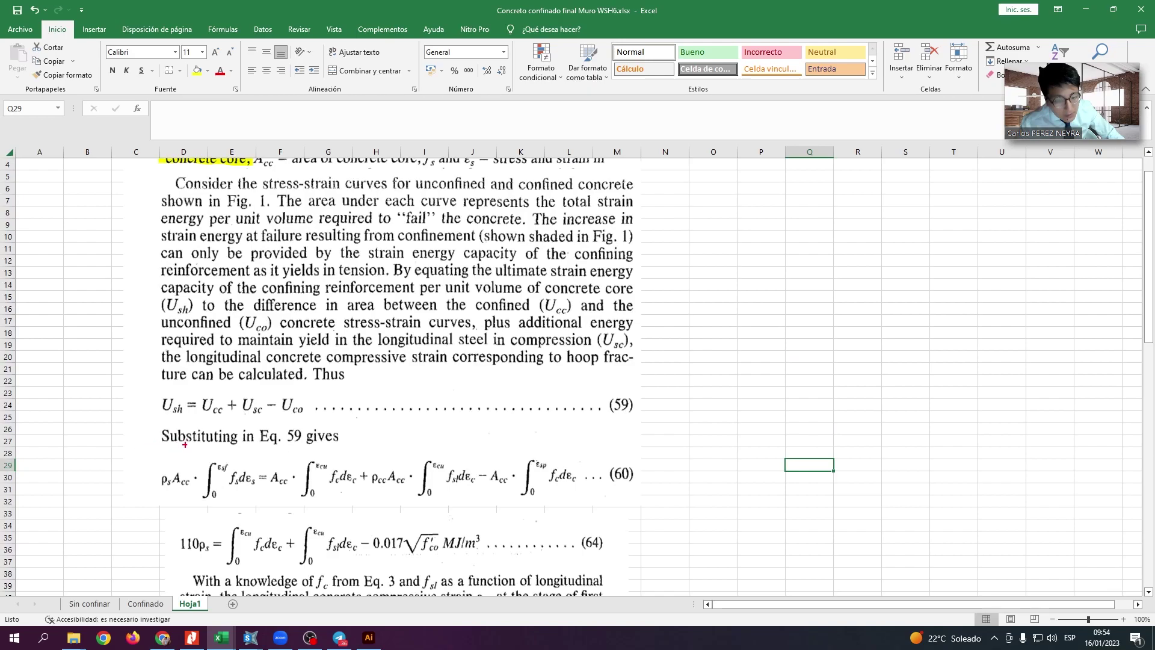
scroll(185, 444, down, 3)
mouse_move(144, 418)
mouse_down()
mouse_move(334, 451)
mouse_move(626, 451)
mouse_up()
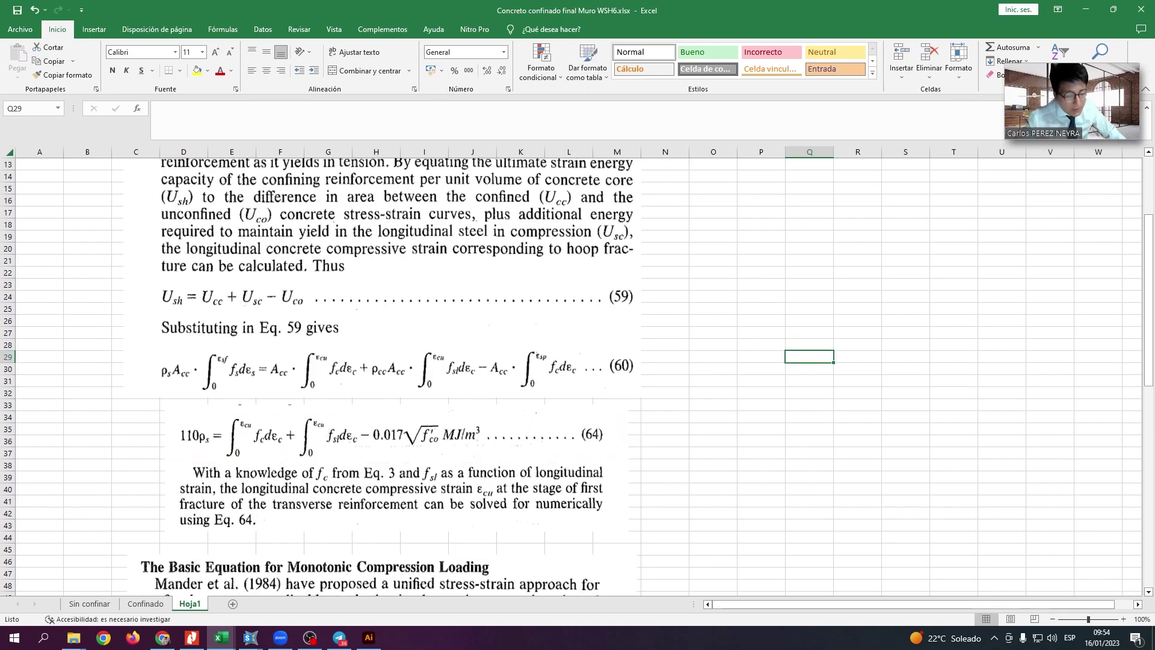
Circle the four terms of Eq. 64 on Hoja1 in red to explain the energy balance, and clear the markings.
mouse_move(196, 422)
mouse_down()
mouse_move(191, 450)
mouse_move(179, 415)
mouse_move(122, 402)
mouse_up()
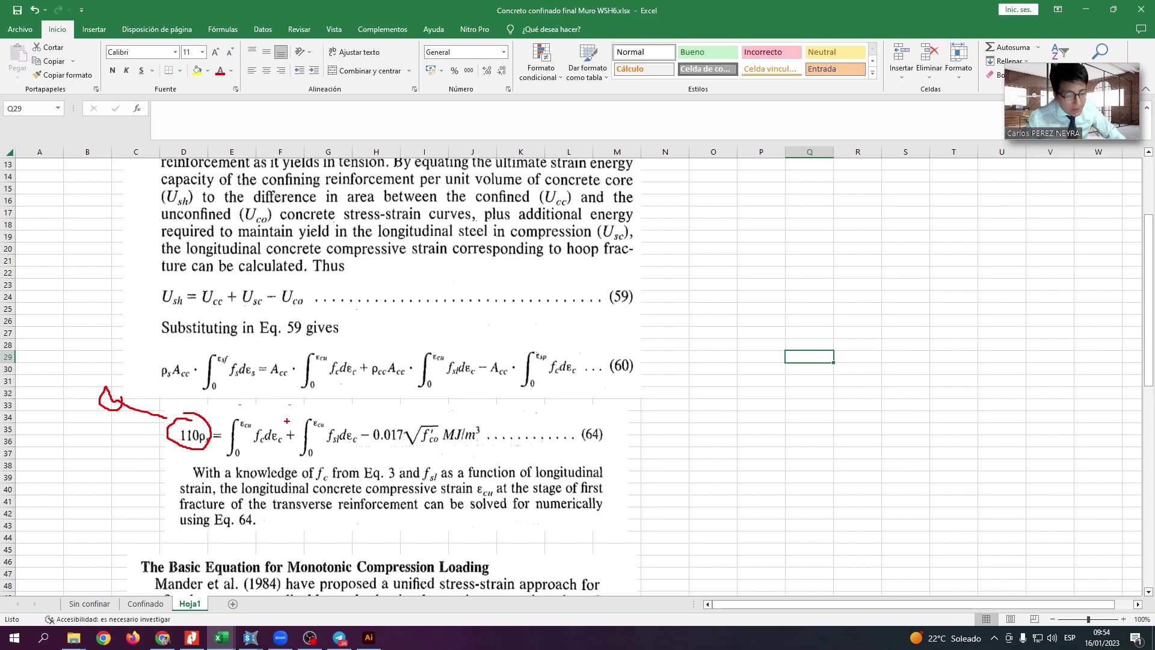
mouse_move(242, 404)
mouse_down()
mouse_move(234, 467)
mouse_move(280, 423)
mouse_move(244, 406)
mouse_up()
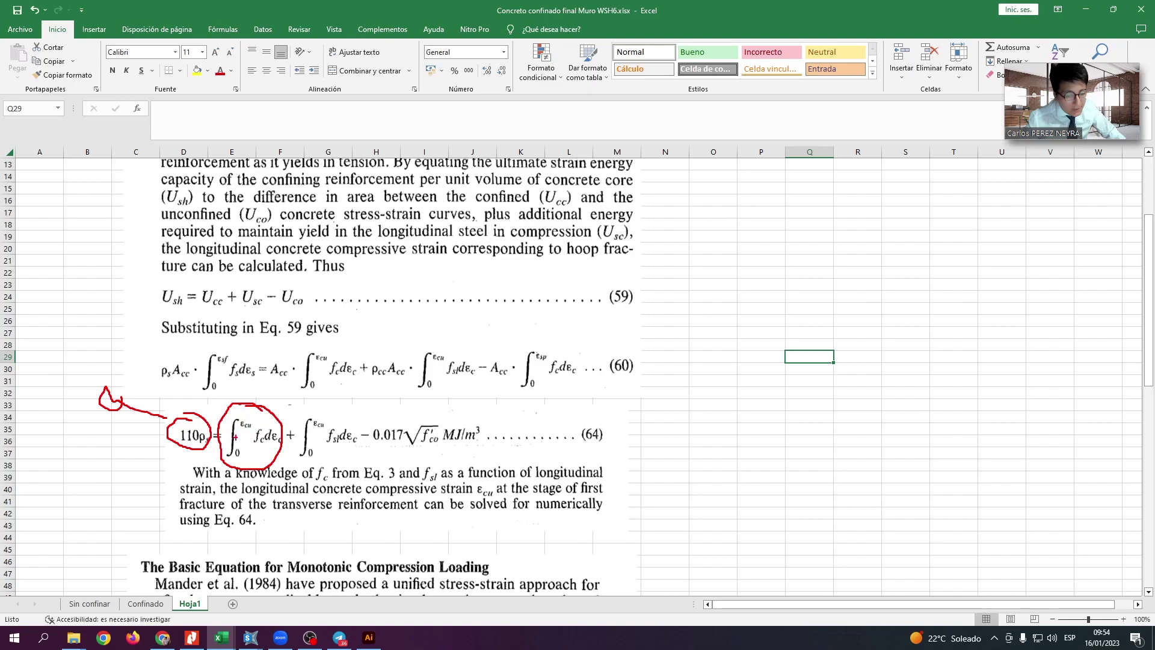
mouse_move(328, 415)
mouse_down()
mouse_move(291, 435)
mouse_move(371, 448)
mouse_move(326, 414)
mouse_up()
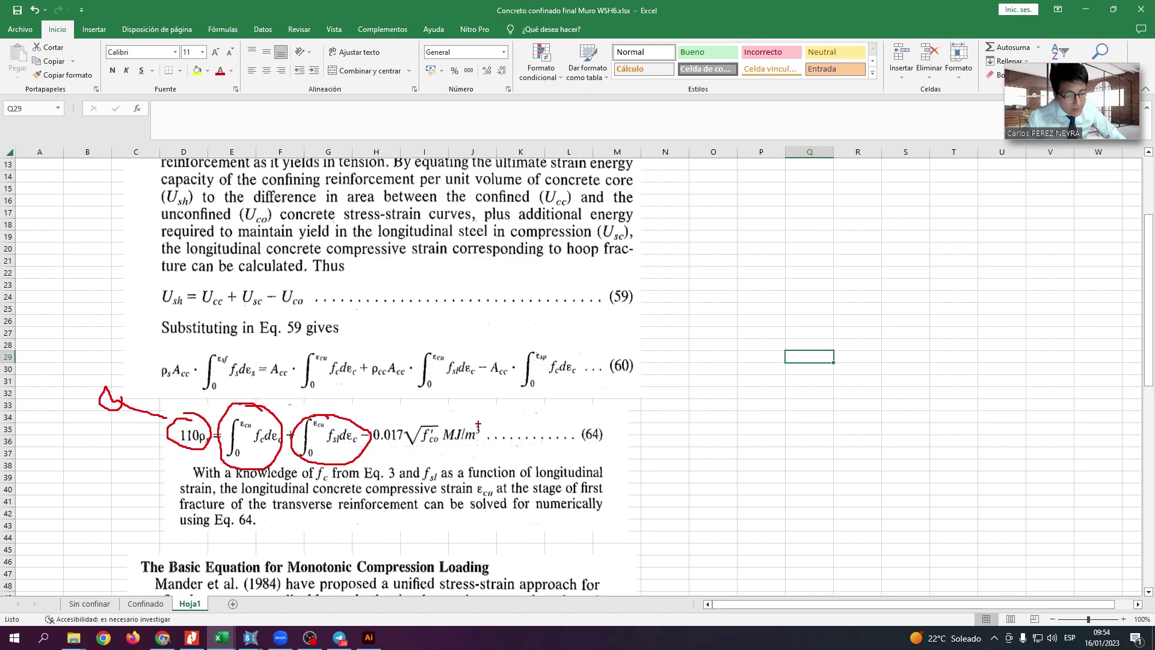
mouse_move(478, 424)
mouse_down()
mouse_move(366, 446)
mouse_move(498, 421)
mouse_move(455, 416)
mouse_up()
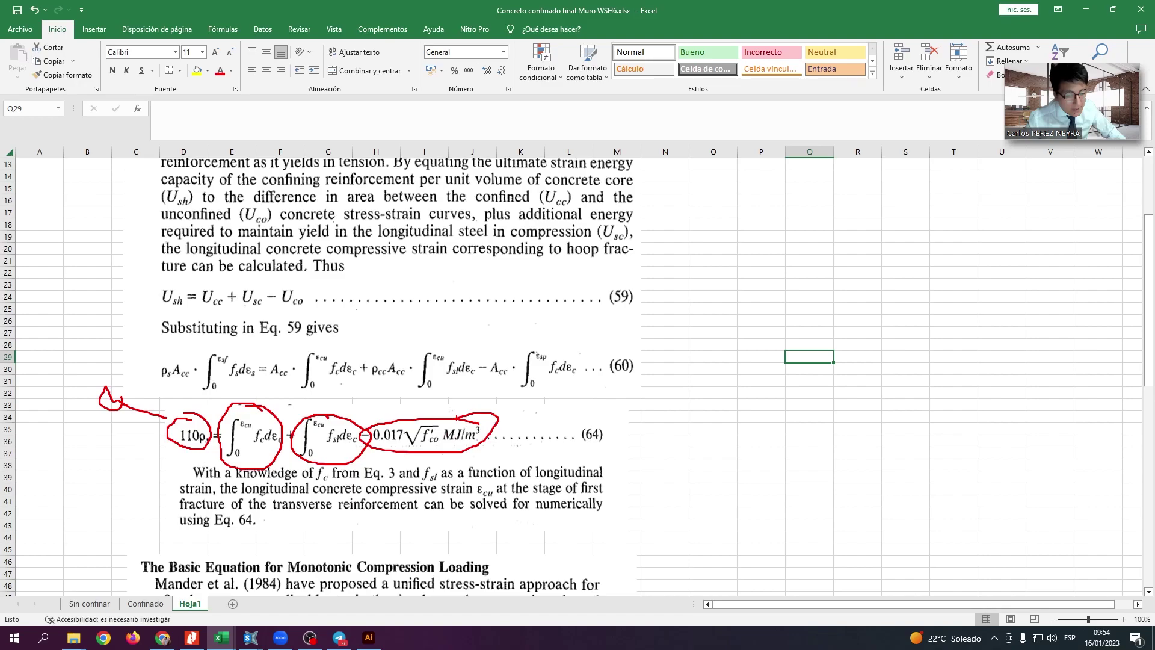
key(Escape)
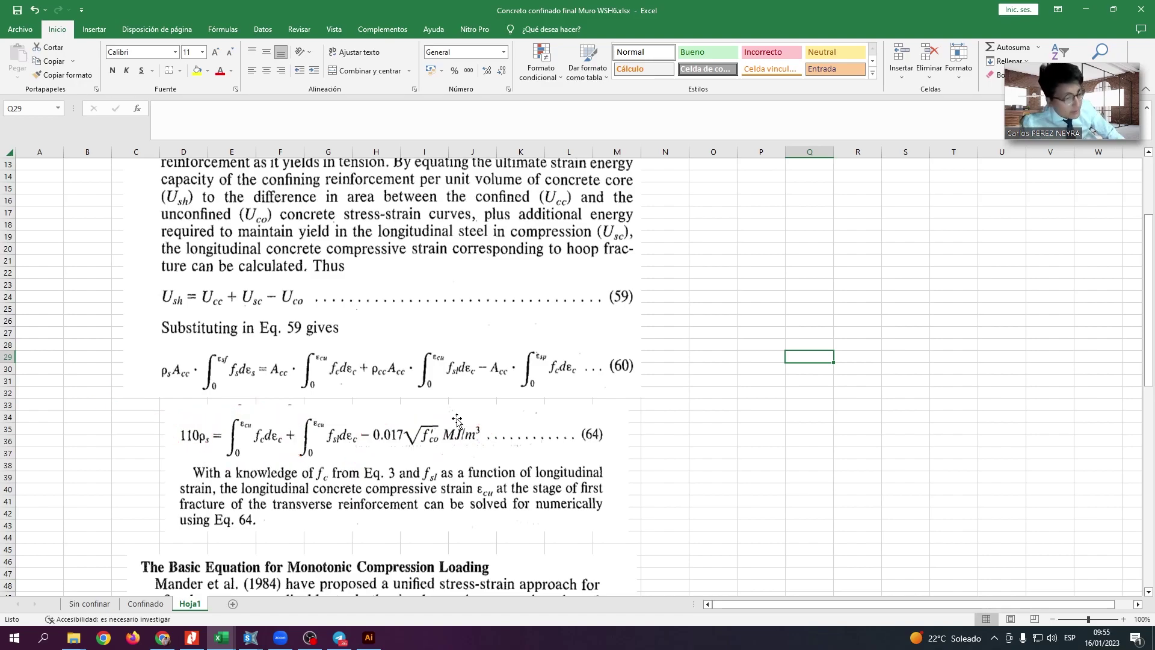
Switch to the Confinado sheet and check the formulas of the confined energy, unconfined energy and 110ps in G71:G73.
click(151, 602)
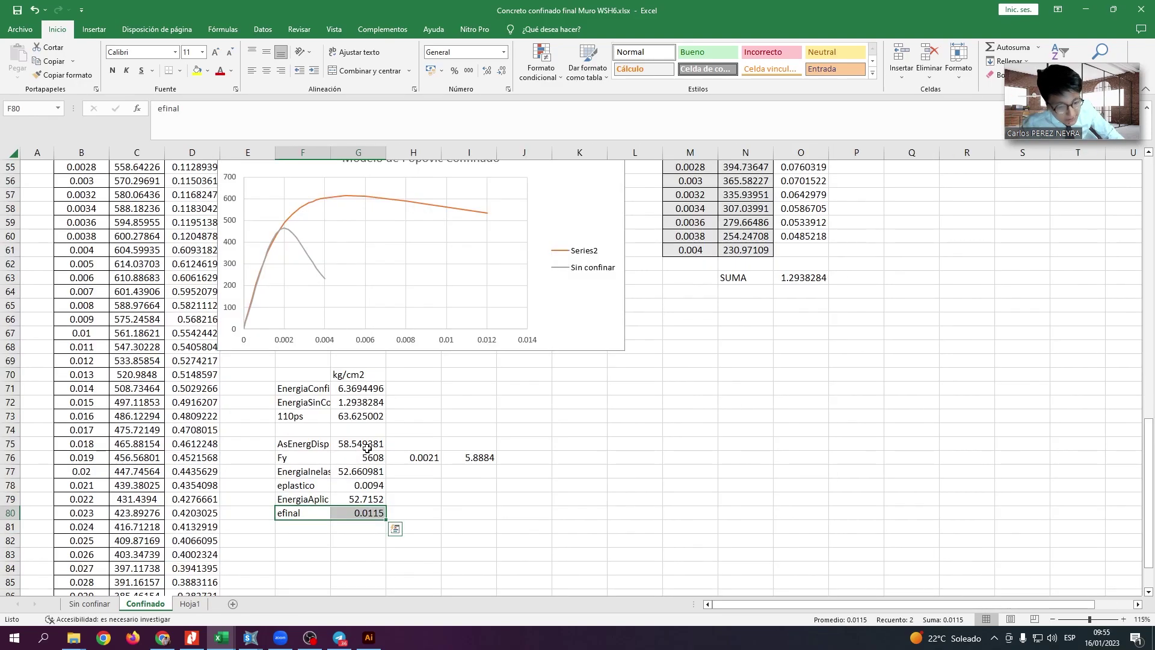
click(352, 416)
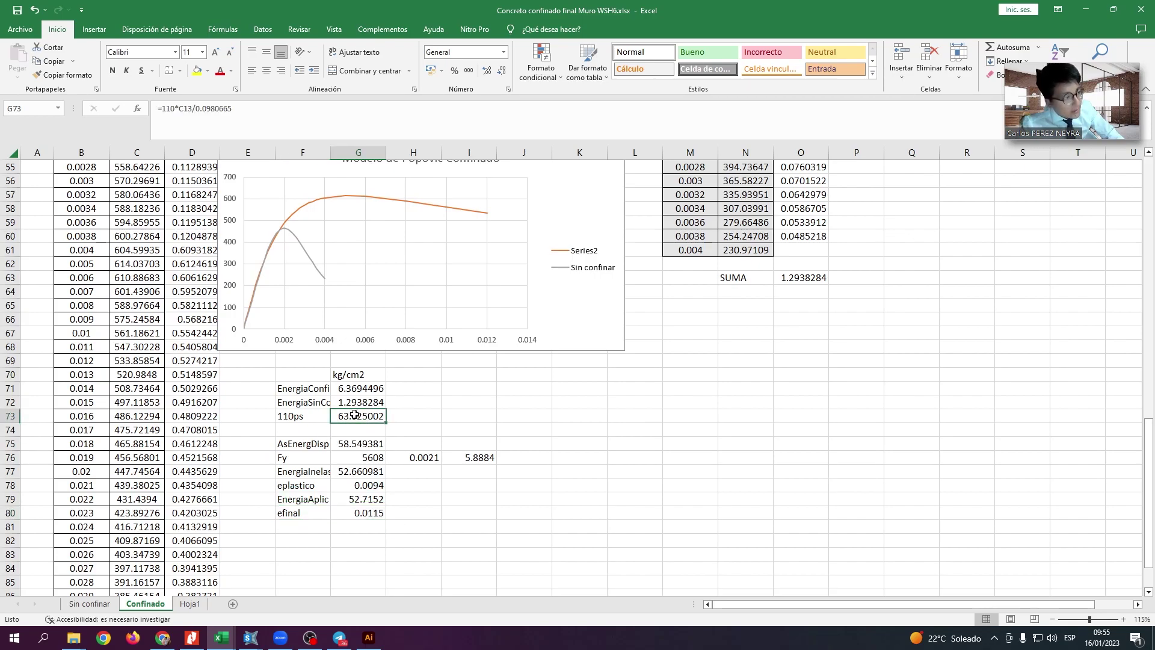
click(325, 388)
click(359, 390)
text(=D89)
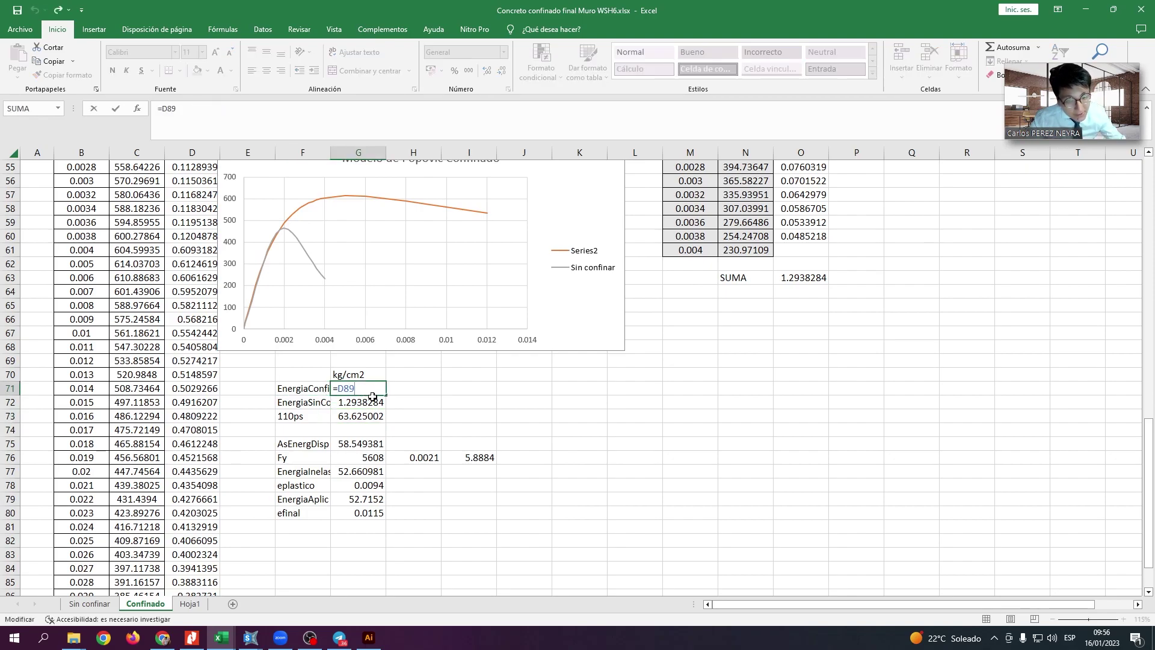
scroll(360, 384, up, 1)
scroll(362, 378, down, 2)
key(Return)
key(F2)
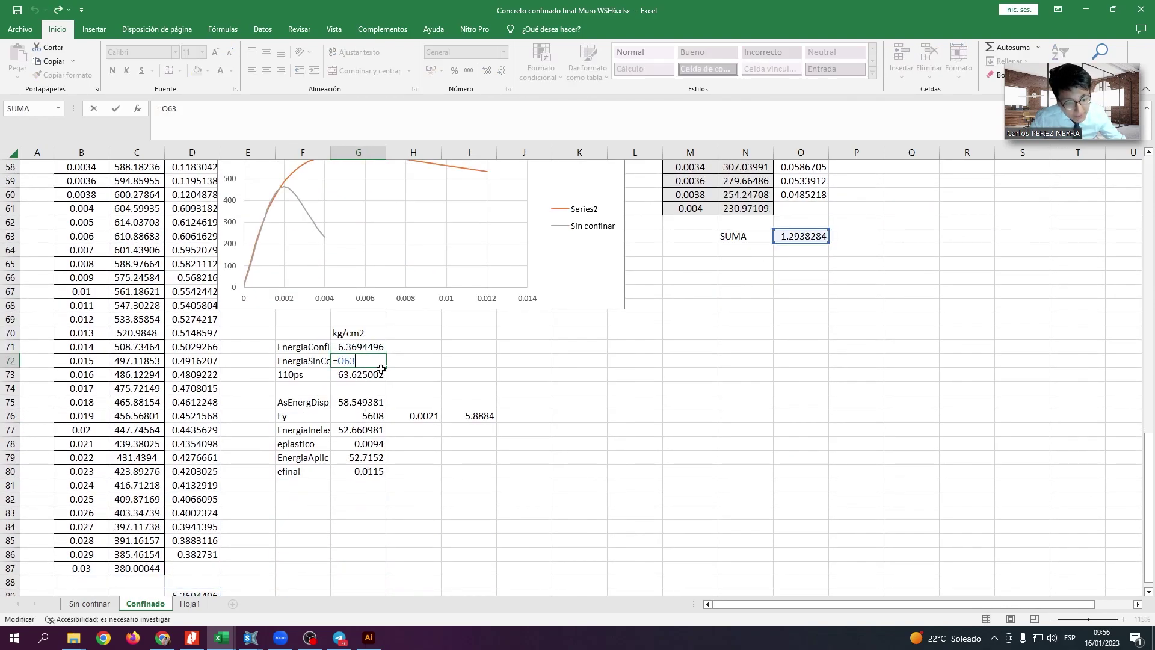
key(Escape)
Trace the confined energy in G71 to D89 and the unconfined energy in G72 to O63, boxing the source cells in red.
double_click(346, 349)
scroll(346, 349, down, 3)
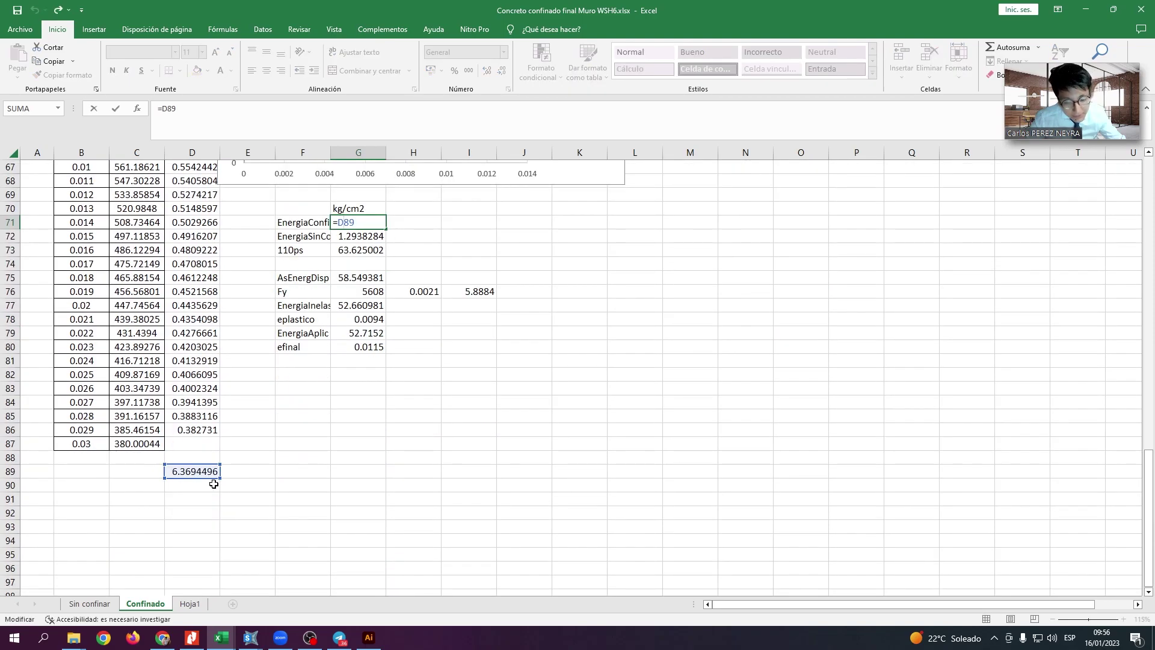
drag(130, 471, 261, 513)
key(Return)
scroll(746, 320, up, 6)
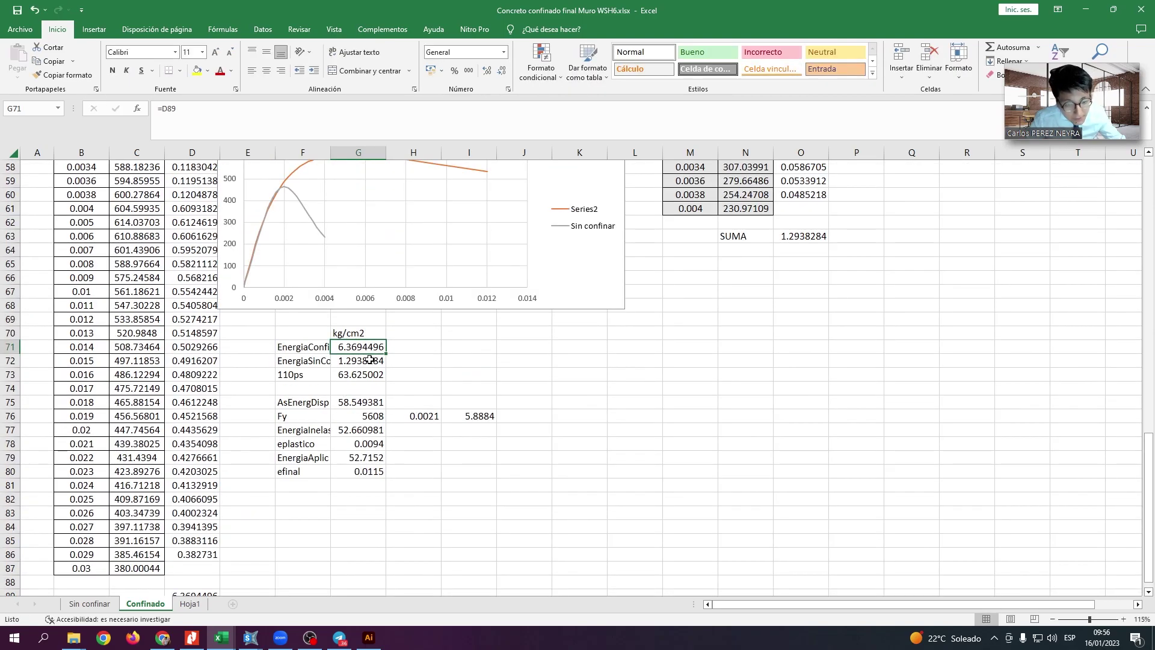
key(F2)
drag(695, 332, 895, 402)
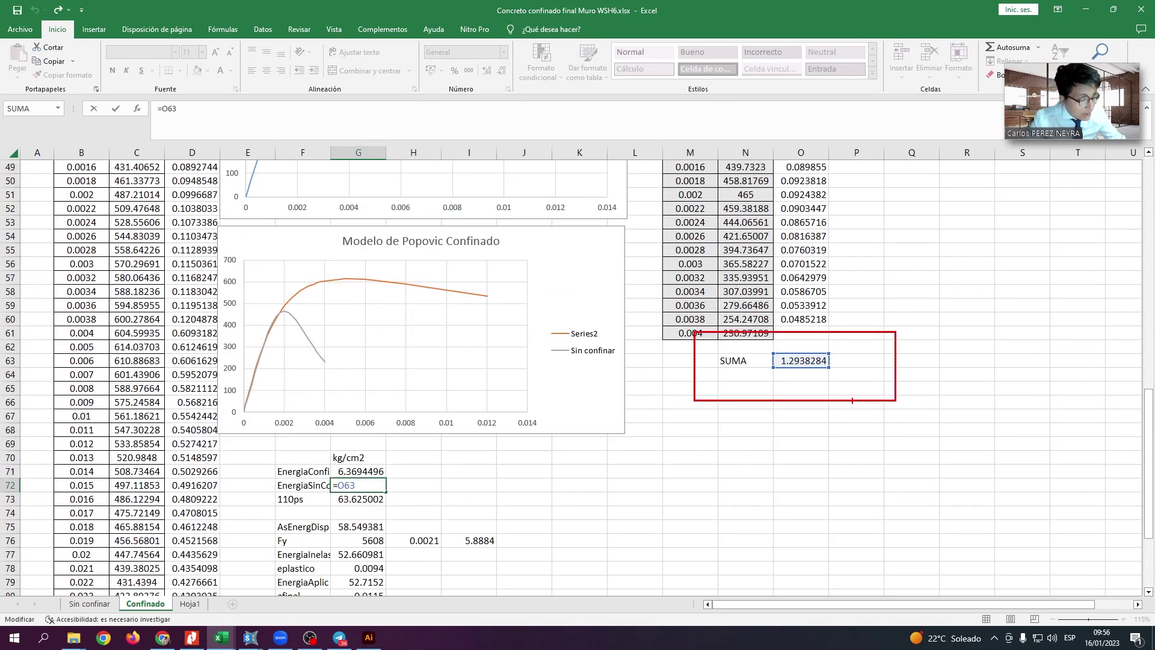
key(Escape)
Examine the trapezoidal area formulas of the confined stress-strain table in the AREA column, including D40 and D44.
scroll(227, 303, up, 4)
scroll(228, 303, up, 2)
click(197, 319)
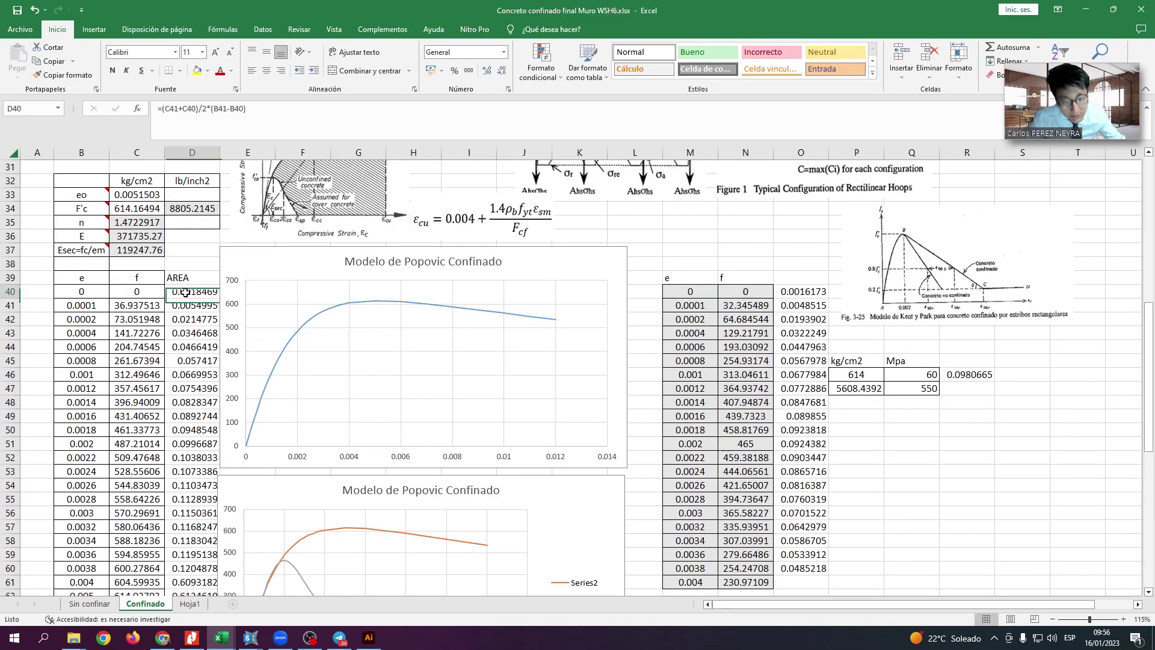
key(F2)
key(Escape)
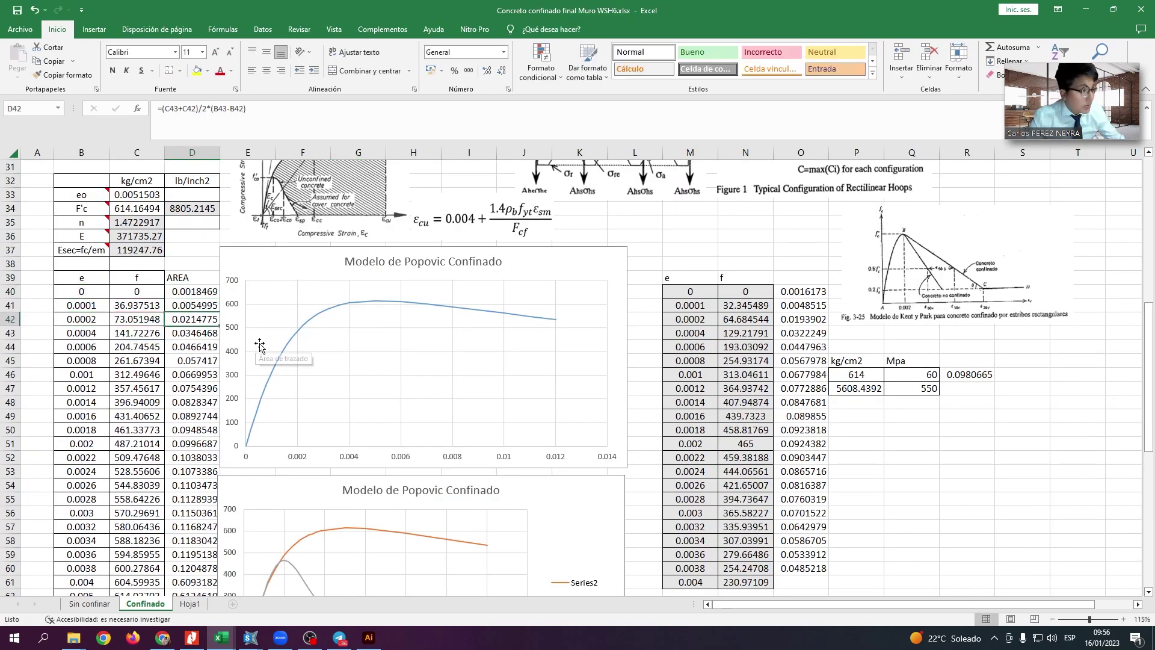
scroll(260, 339, down, 1)
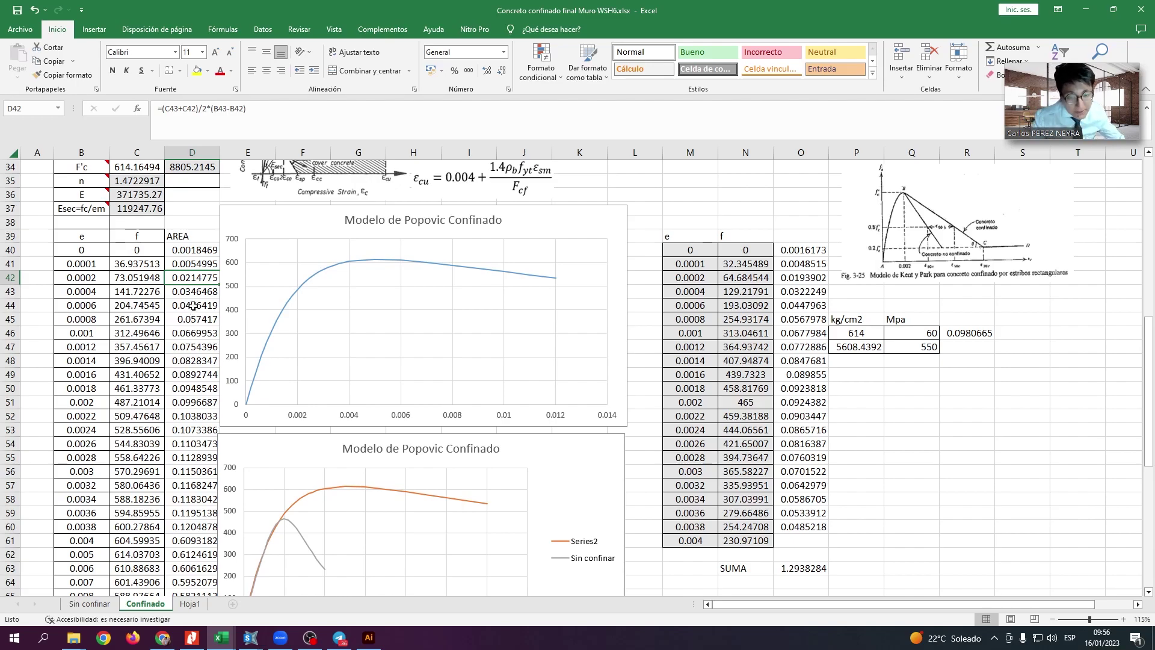
double_click(166, 305)
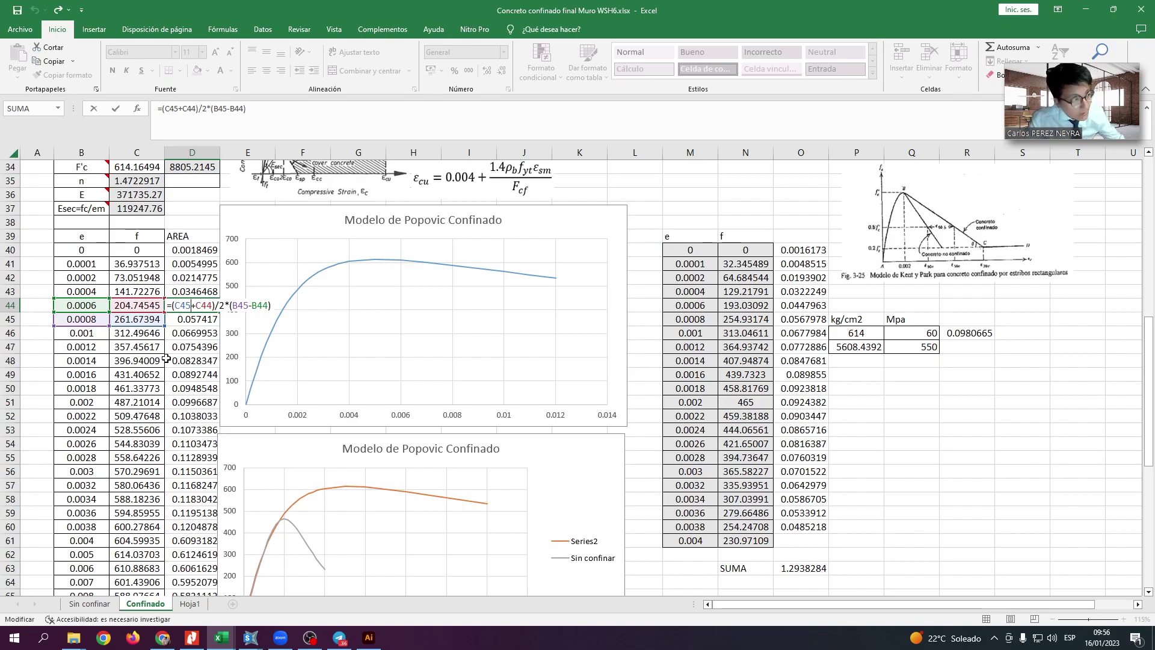
key(Escape)
Inspect the sum formulas for the area under the confined curve in D89 and the unconfined curve in O63.
scroll(168, 373, down, 9)
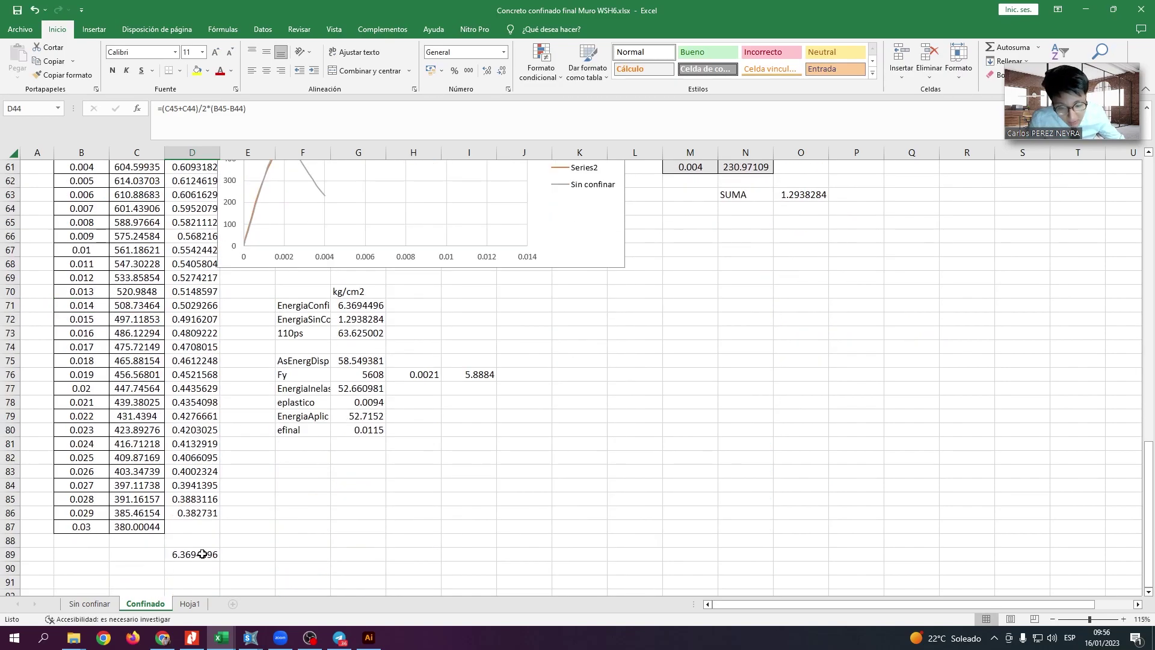
double_click(202, 554)
scroll(147, 423, up, 3)
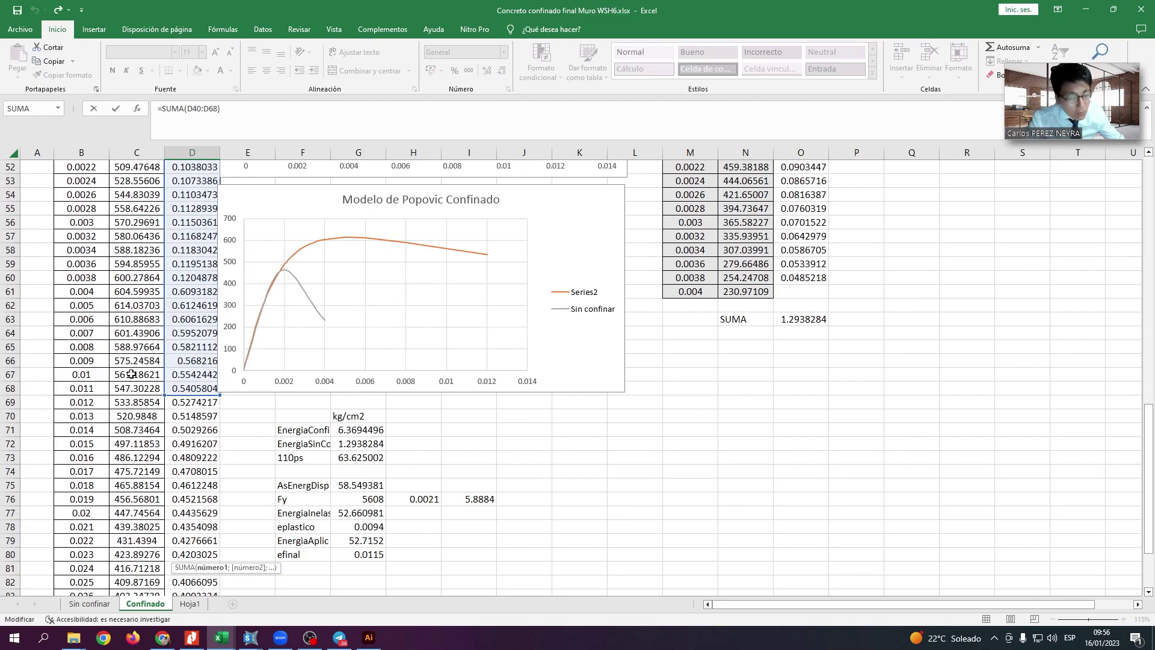
key(Escape)
scroll(131, 374, up, 4)
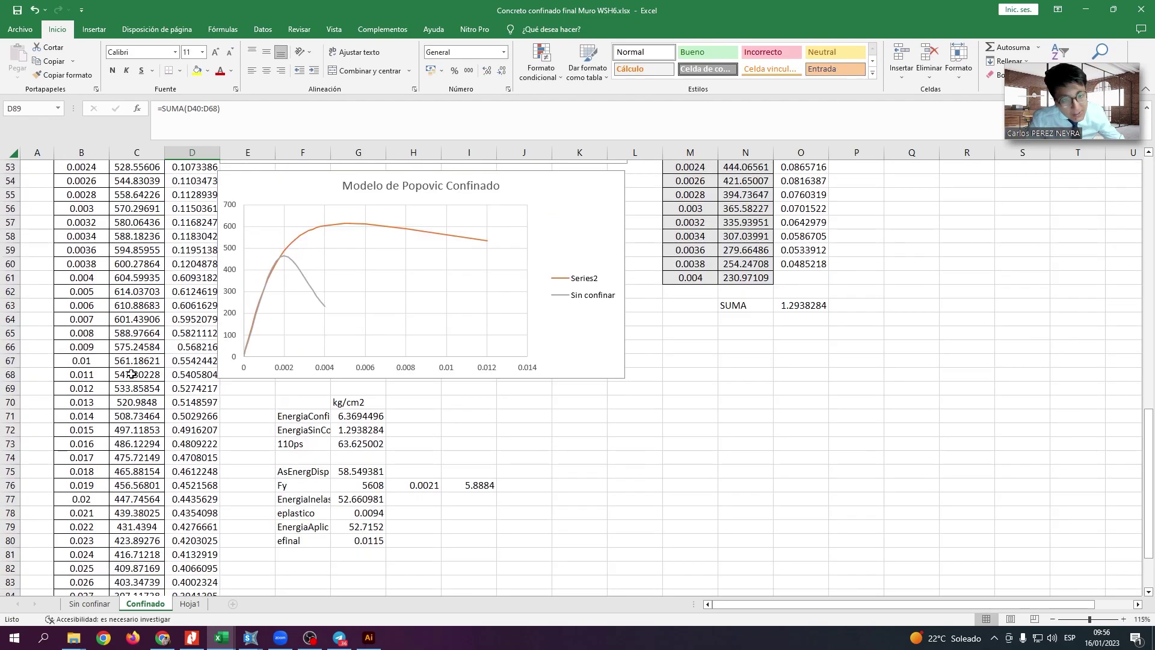
click(801, 385)
double_click(800, 386)
scroll(800, 385, up, 3)
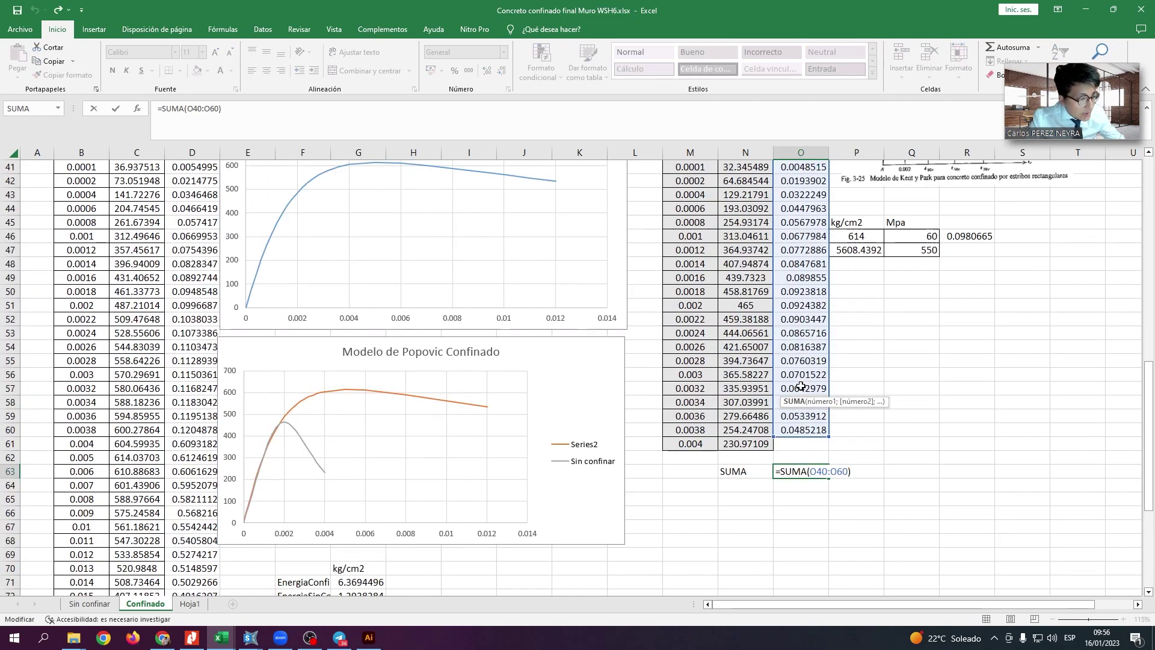
key(Escape)
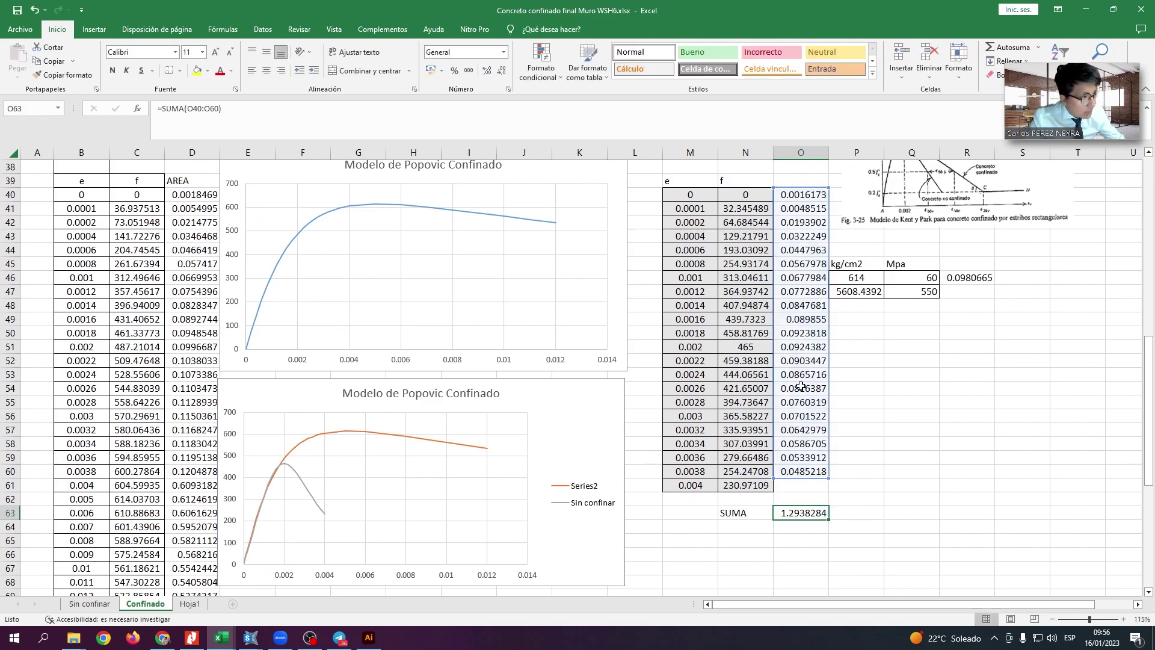
Review the confined energy reference in G71 against its source sum below the AREA column.
scroll(800, 385, down, 2)
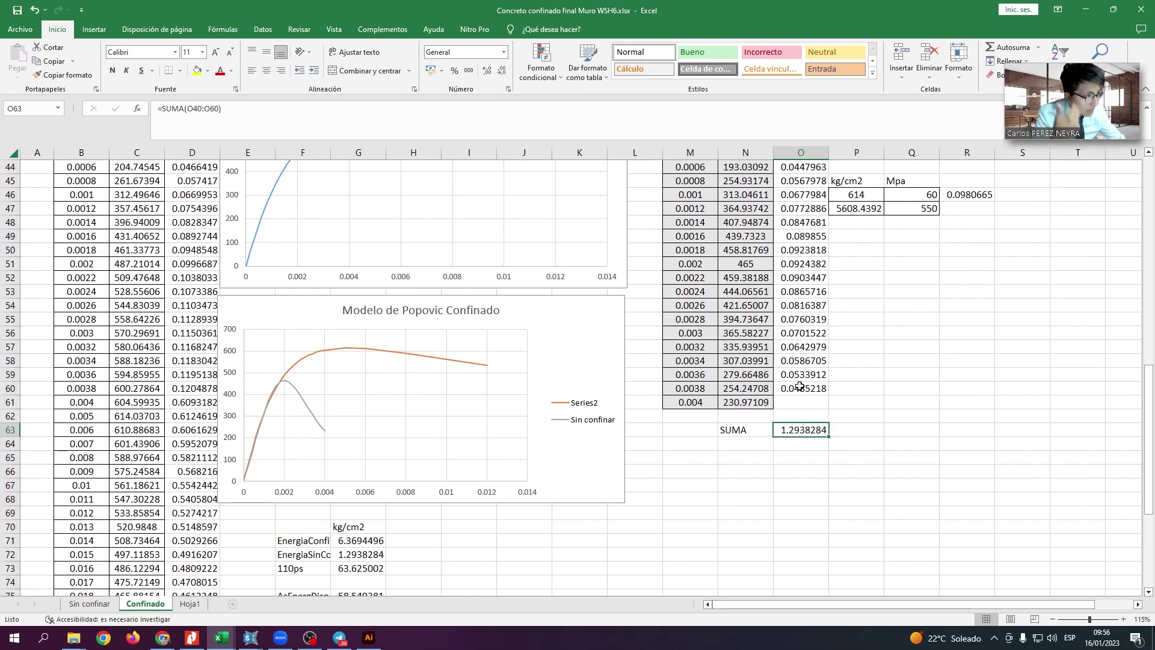
scroll(753, 401, down, 3)
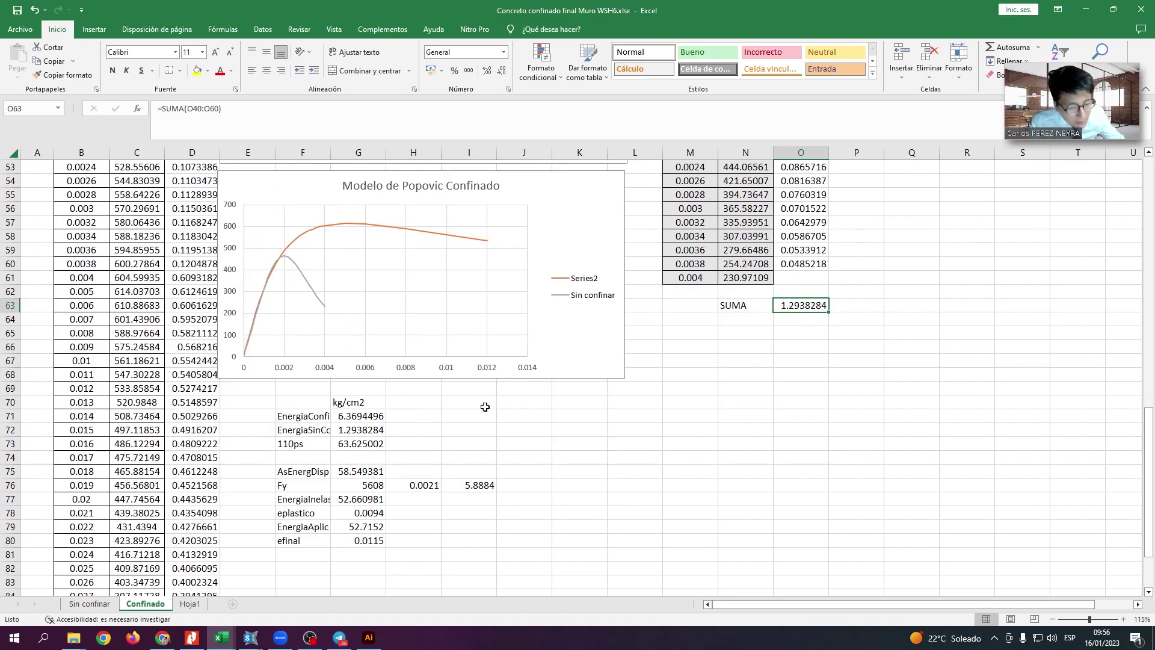
click(318, 417)
click(361, 407)
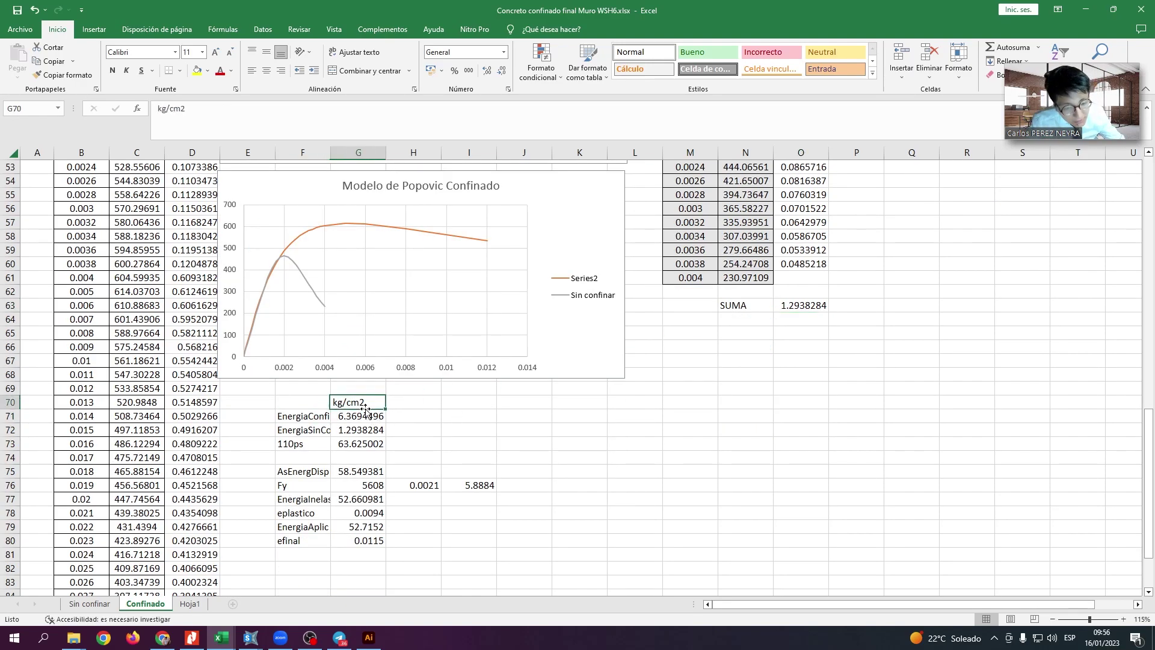
click(365, 414)
double_click(365, 414)
key(Escape)
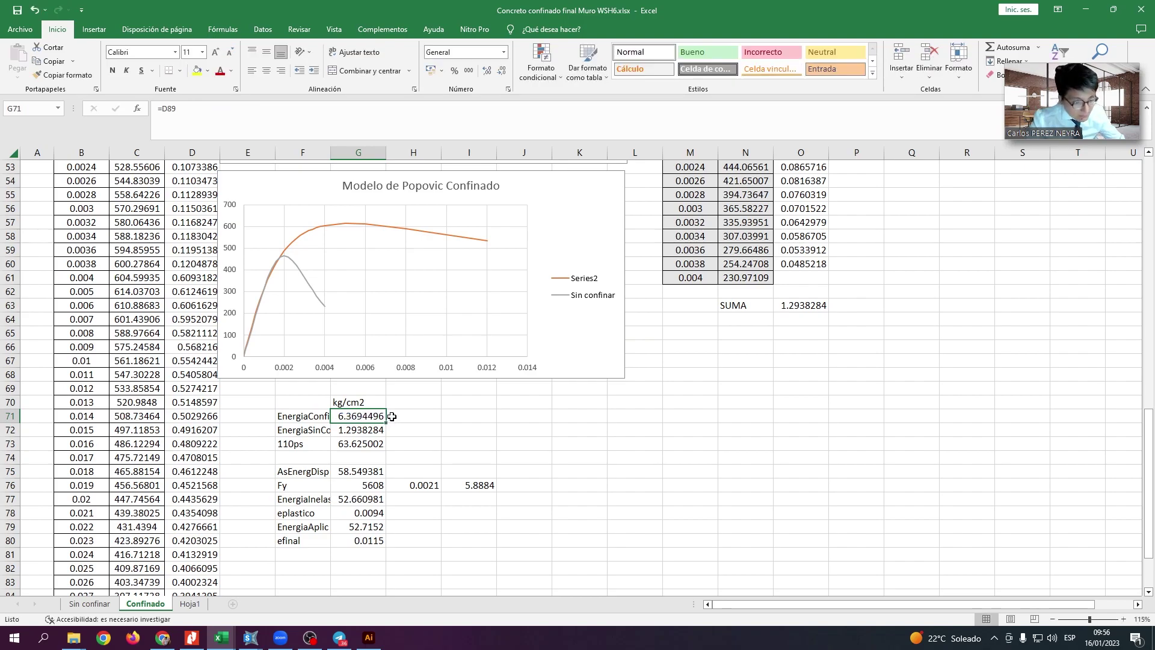
scroll(361, 430, down, 4)
scroll(362, 436, up, 2)
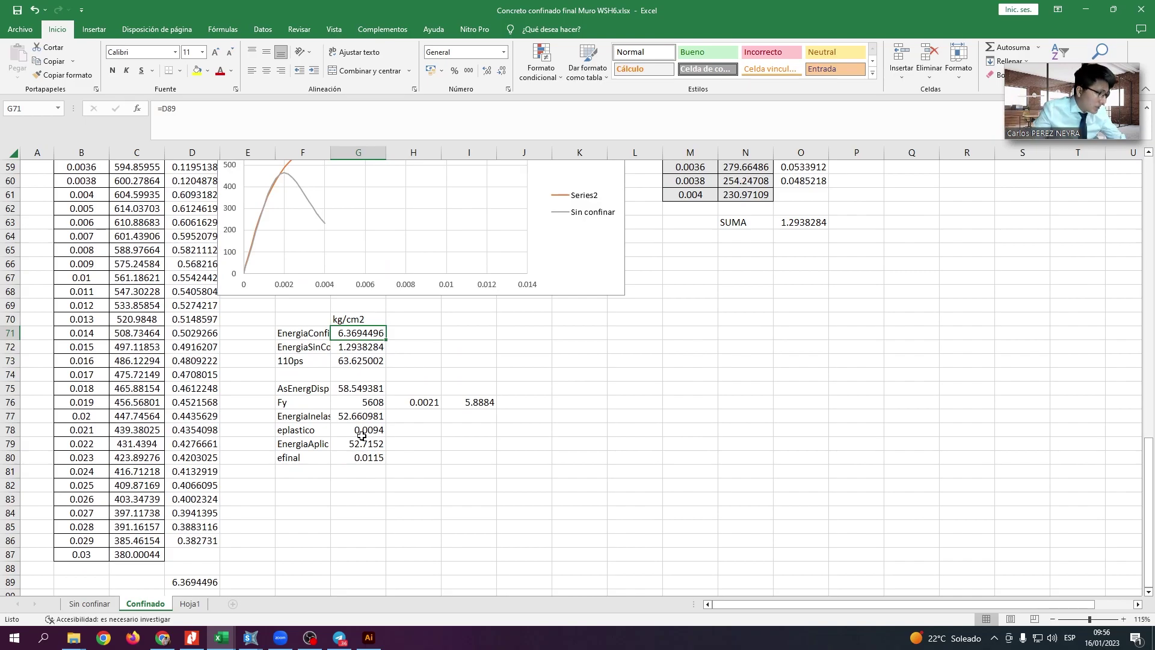
scroll(362, 435, up, 2)
Compare the unconfined energy reference in G72 with the SUMA formula in O63.
click(359, 430)
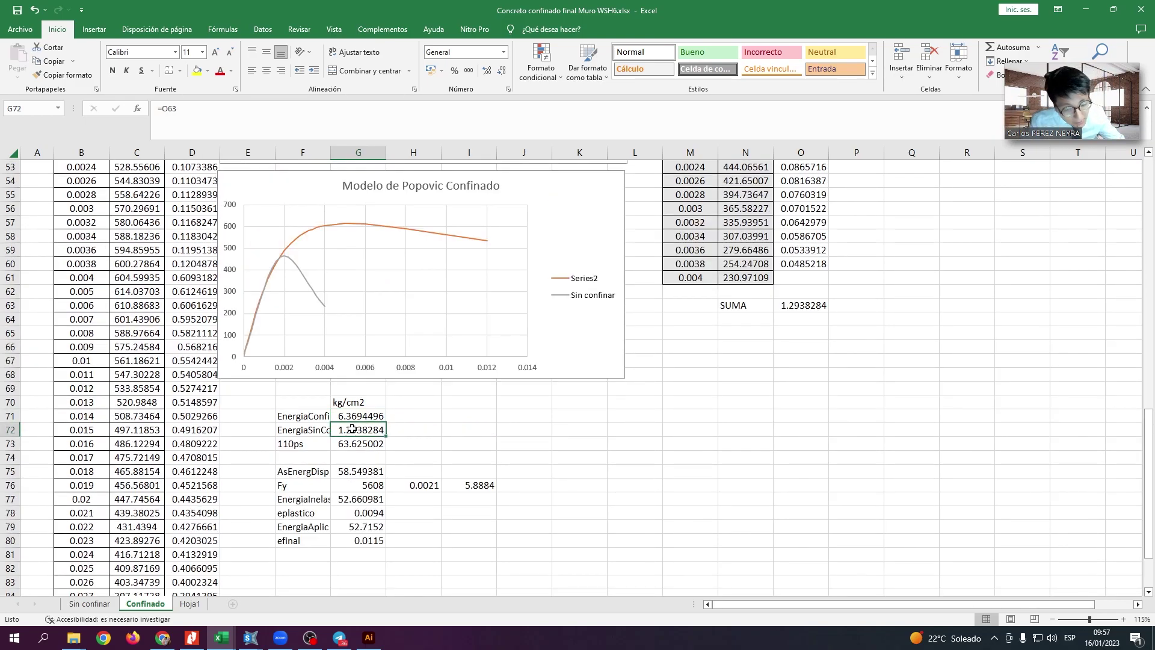
click(803, 305)
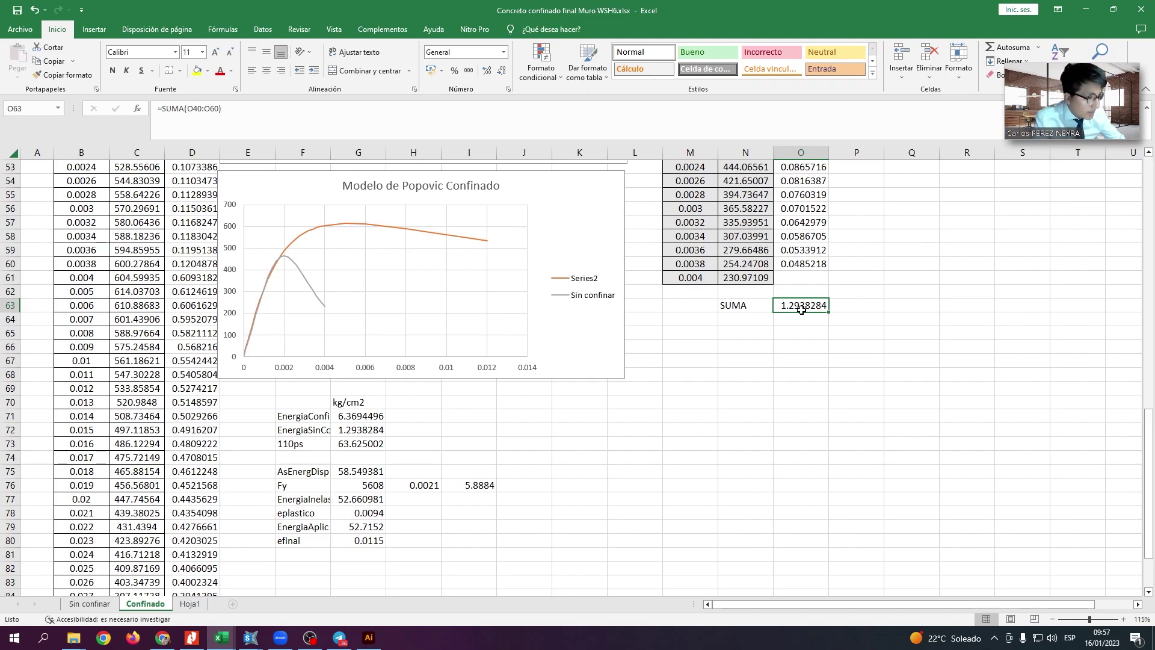
double_click(801, 308)
key(Escape)
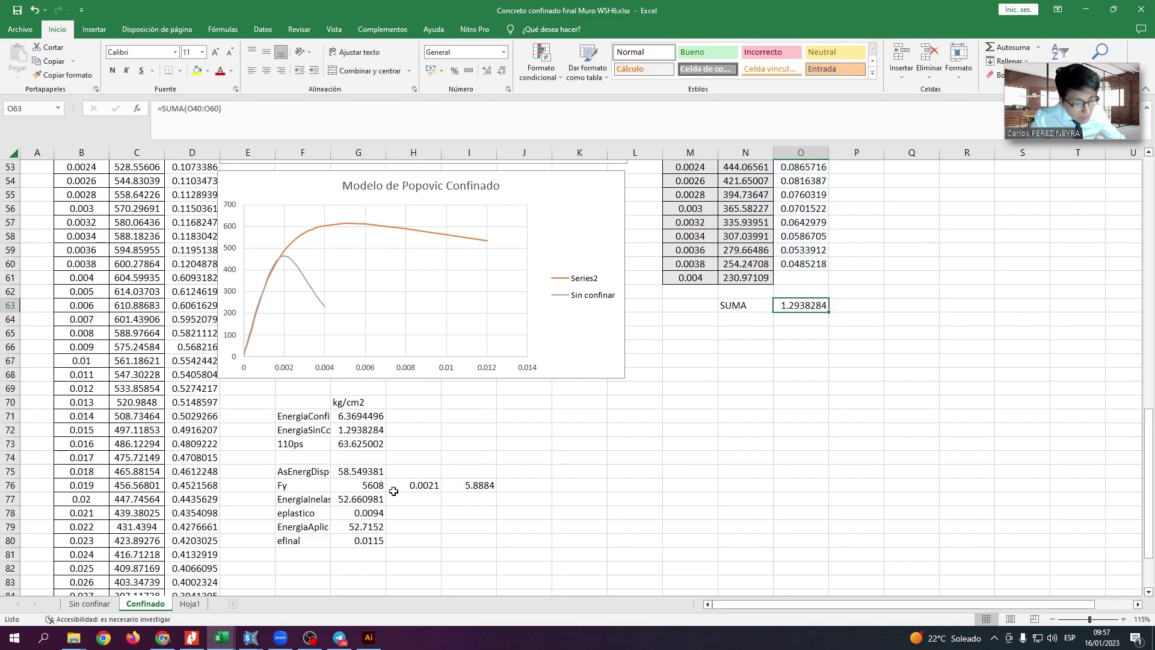
Examine the 110ps formula in G73, including its unit conversion to kg/cm2.
click(360, 445)
click(320, 444)
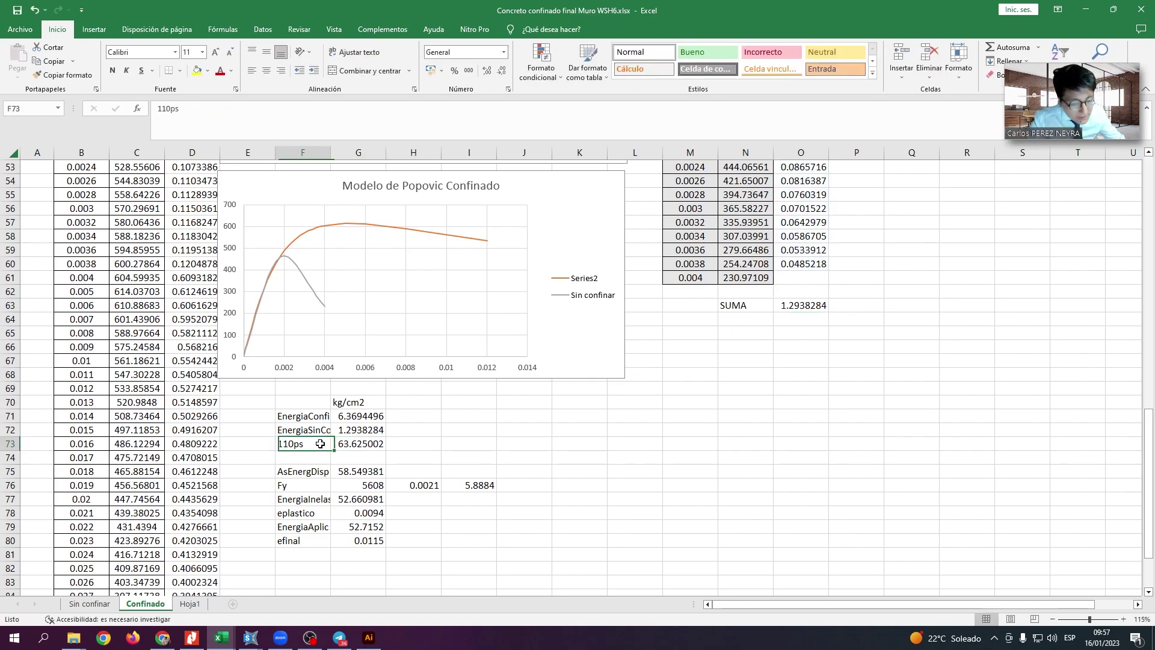
click(371, 447)
double_click(370, 445)
key(Escape)
double_click(369, 444)
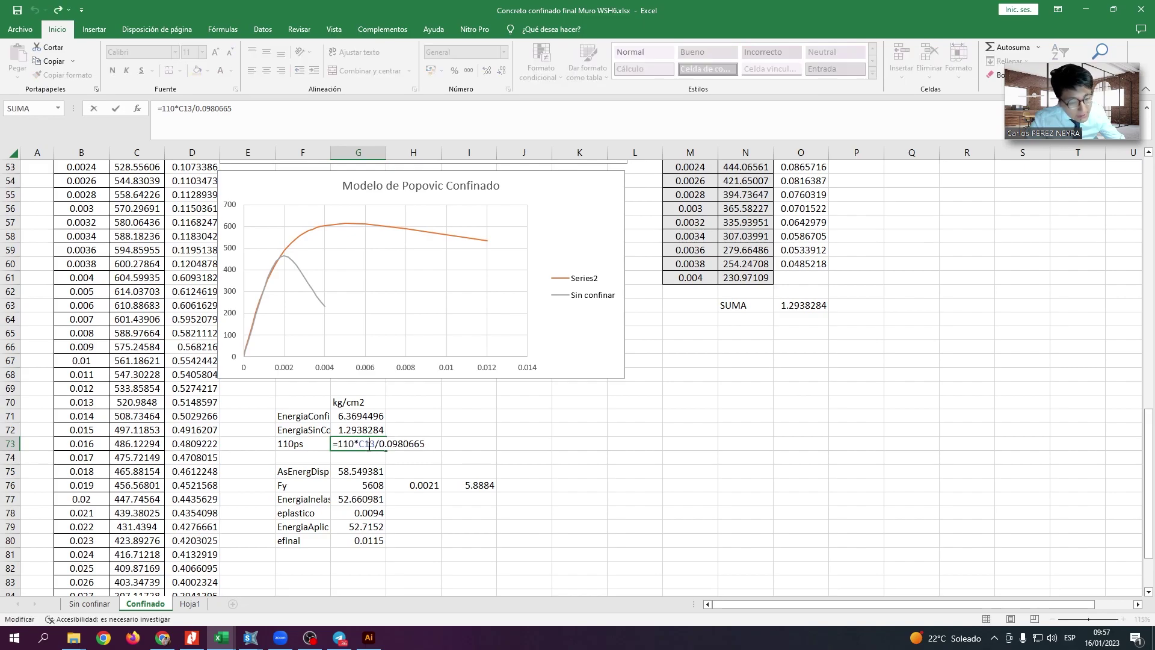
key(Escape)
Trace the C13 reference in the 110ps formula to the ρh ratio among the section data of the Confinado sheet.
scroll(370, 456, up, 1)
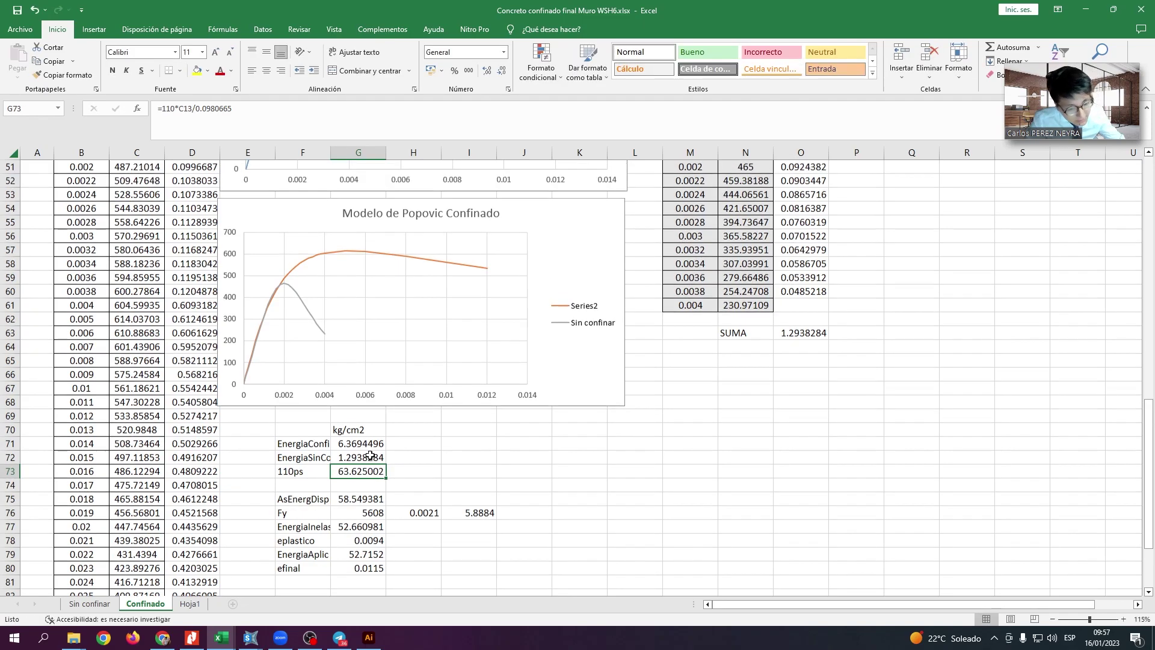
scroll(352, 499, up, 5)
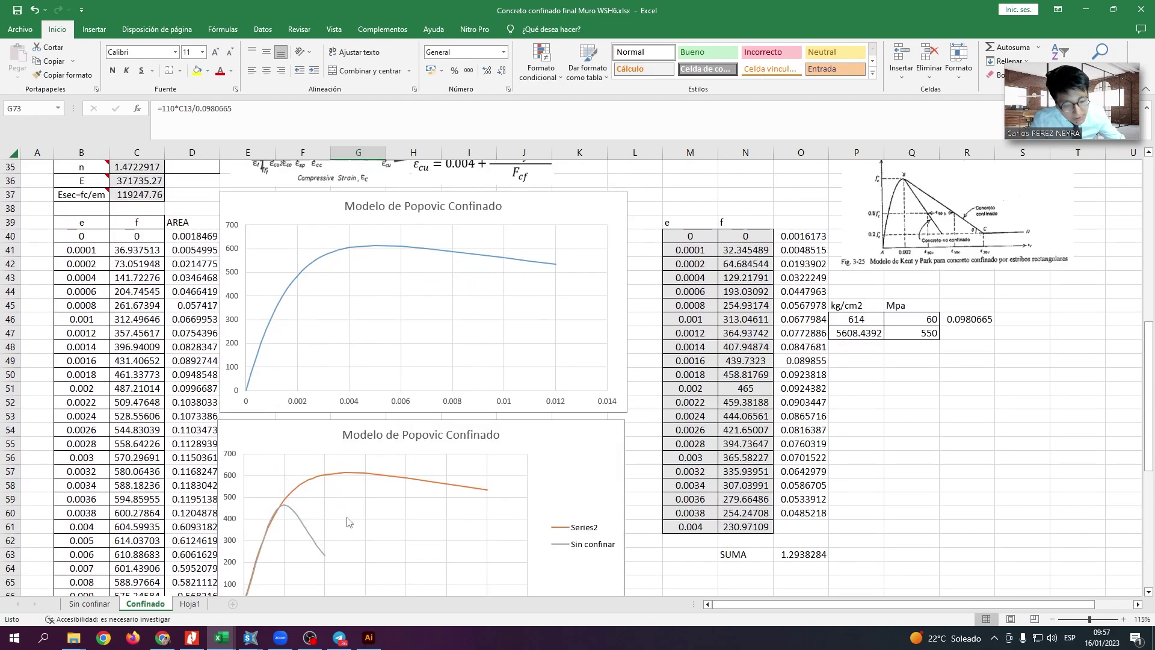
scroll(352, 511, down, 4)
double_click(353, 525)
scroll(352, 525, up, 13)
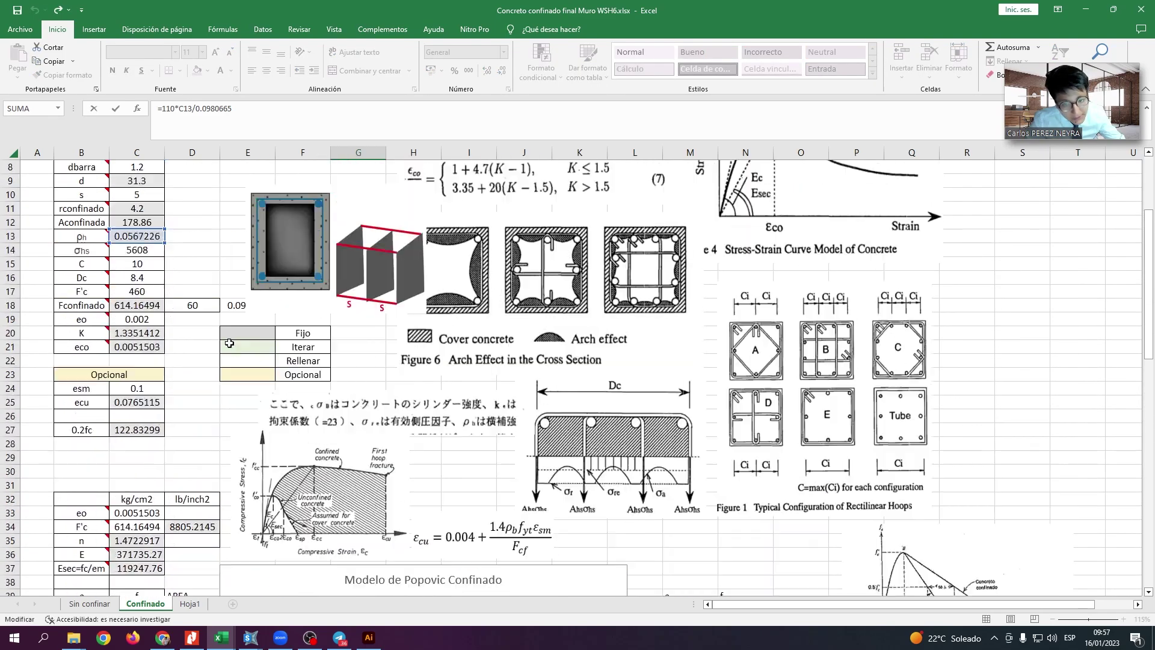
scroll(200, 398, down, 18)
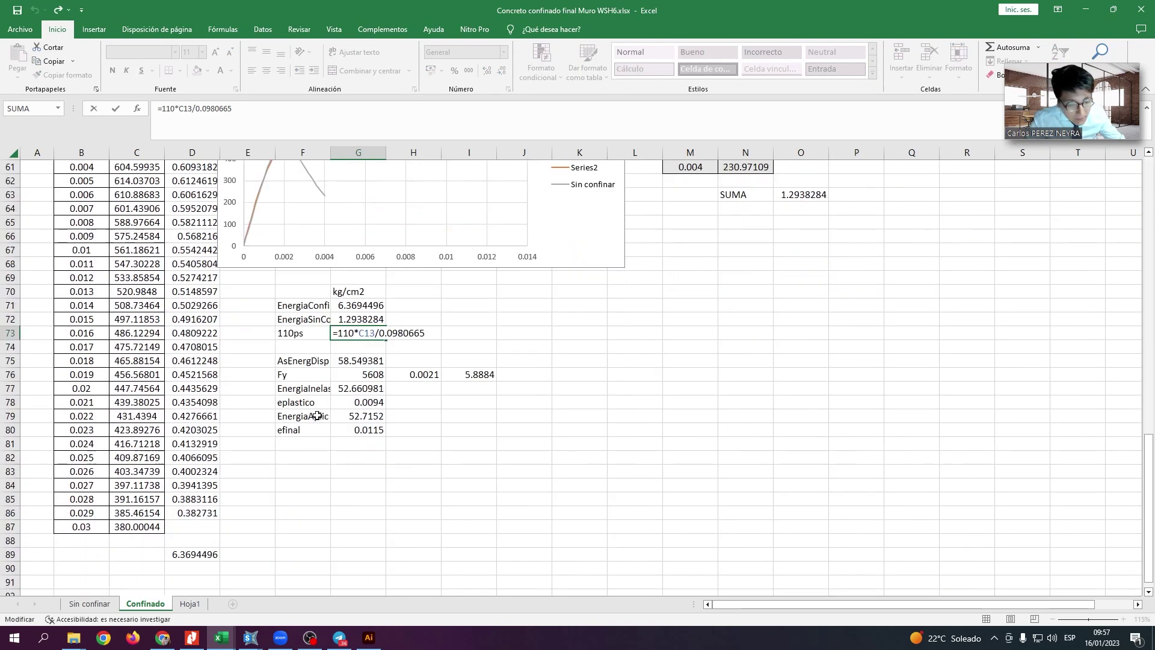
Examine the AsEnergDisp formula in G75, which combines the 110ps, confined and unconfined energies.
key(Escape)
scroll(374, 407, up, 1)
double_click(365, 399)
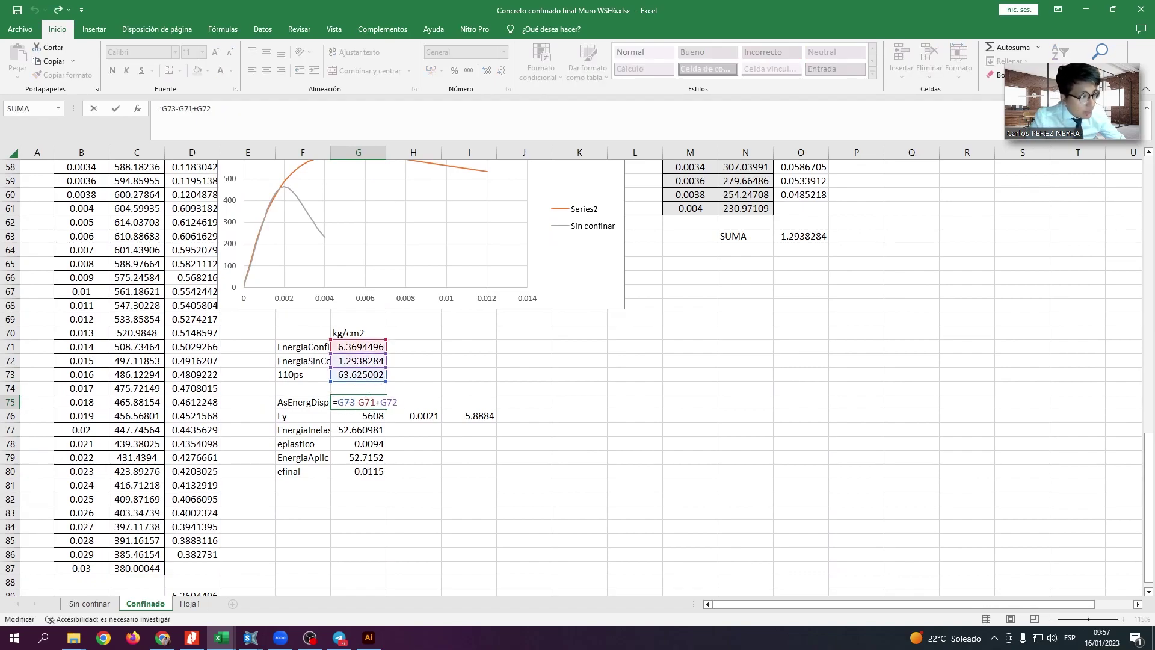
key(Escape)
On the Hoja1 sheet, mark the fc integral and the 0.017√f'co term of Eq. 64, linking the latter to 110ρs.
click(189, 604)
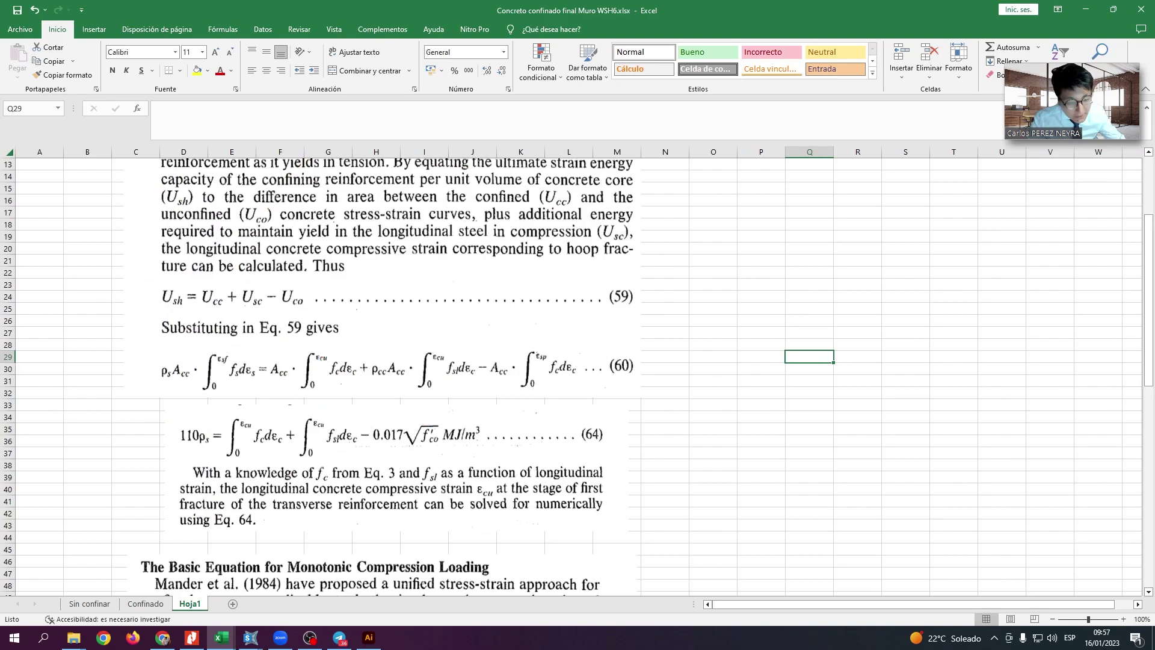
drag(296, 344, 354, 385)
drag(241, 404, 281, 469)
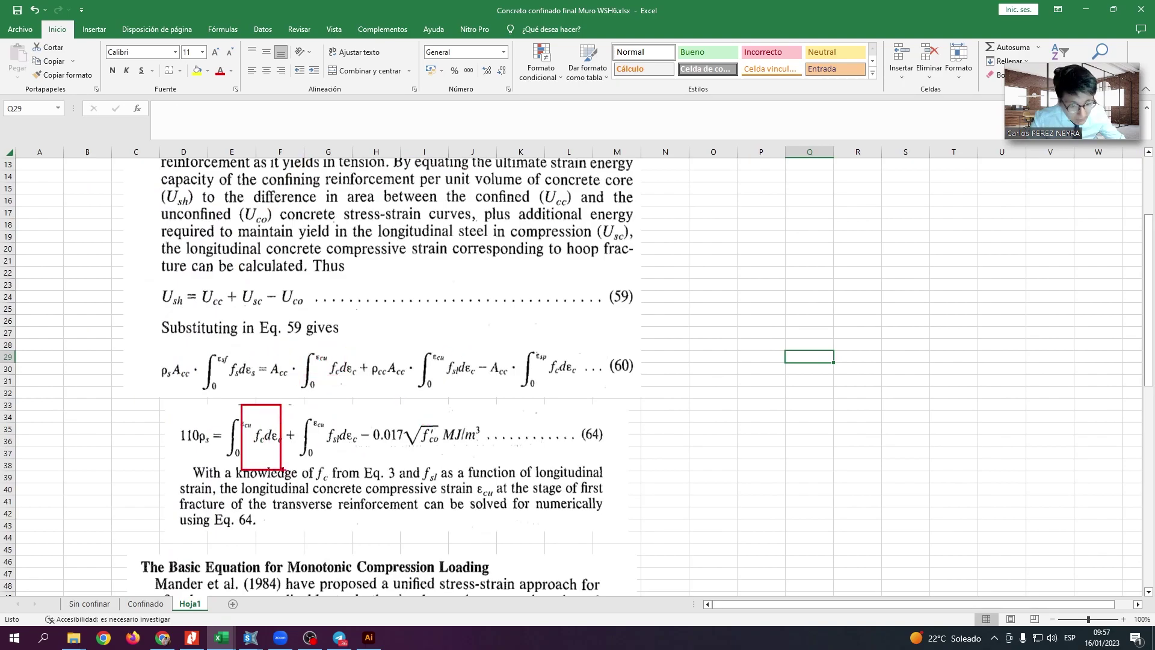
drag(367, 410, 463, 466)
mouse_move(411, 428)
mouse_down()
mouse_move(224, 385)
mouse_move(199, 423)
mouse_up()
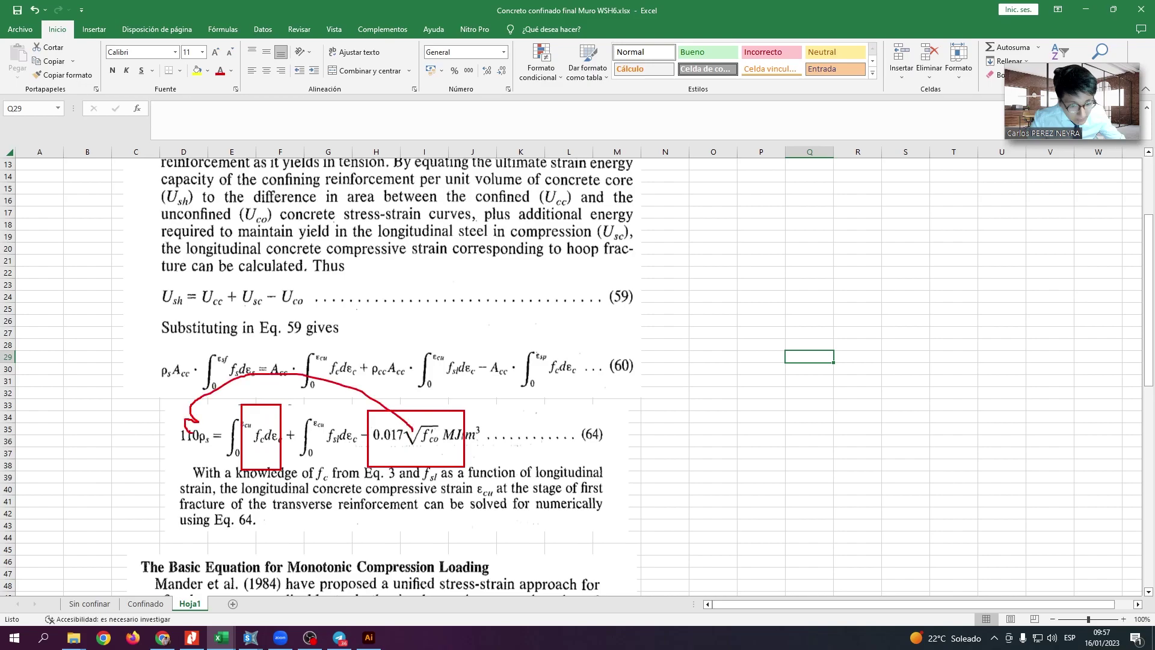
key(alt+Tab)
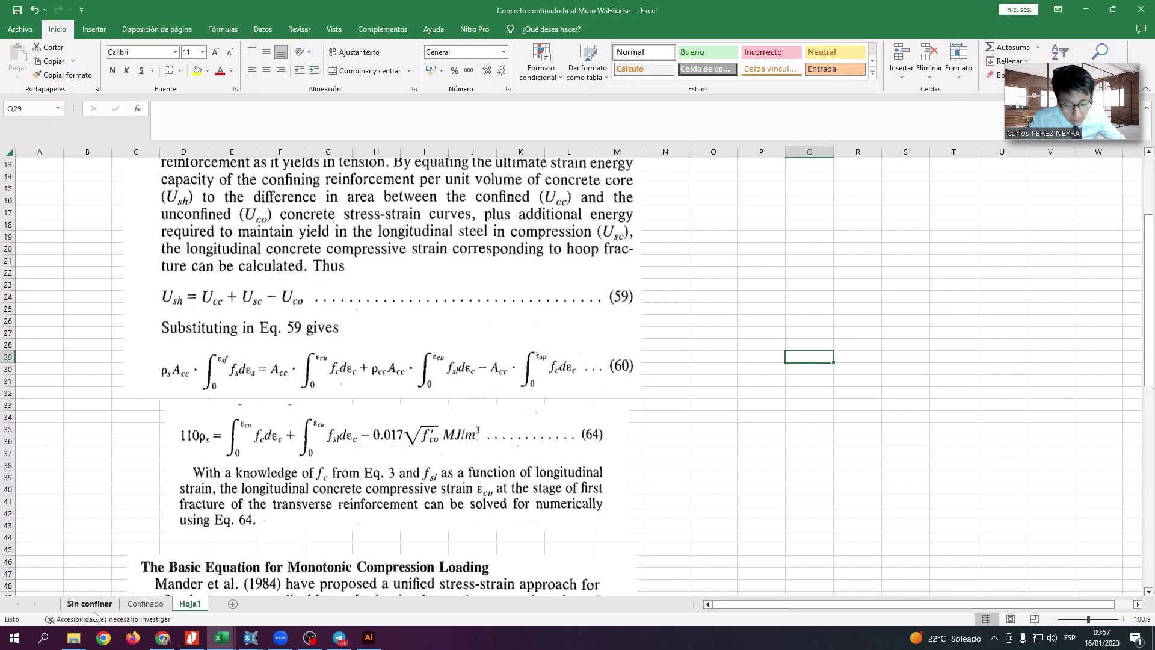
Return to the Confinado sheet and recheck the G75 formula against the rearranged Eq. 64.
click(94, 605)
click(144, 603)
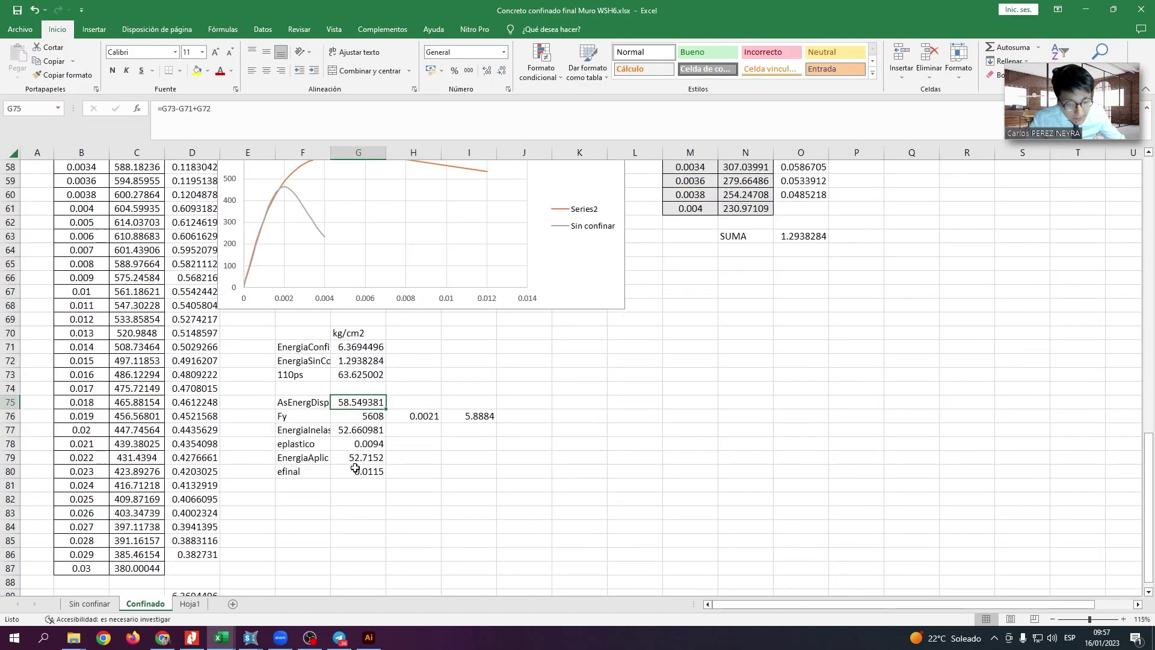
double_click(385, 404)
key(Escape)
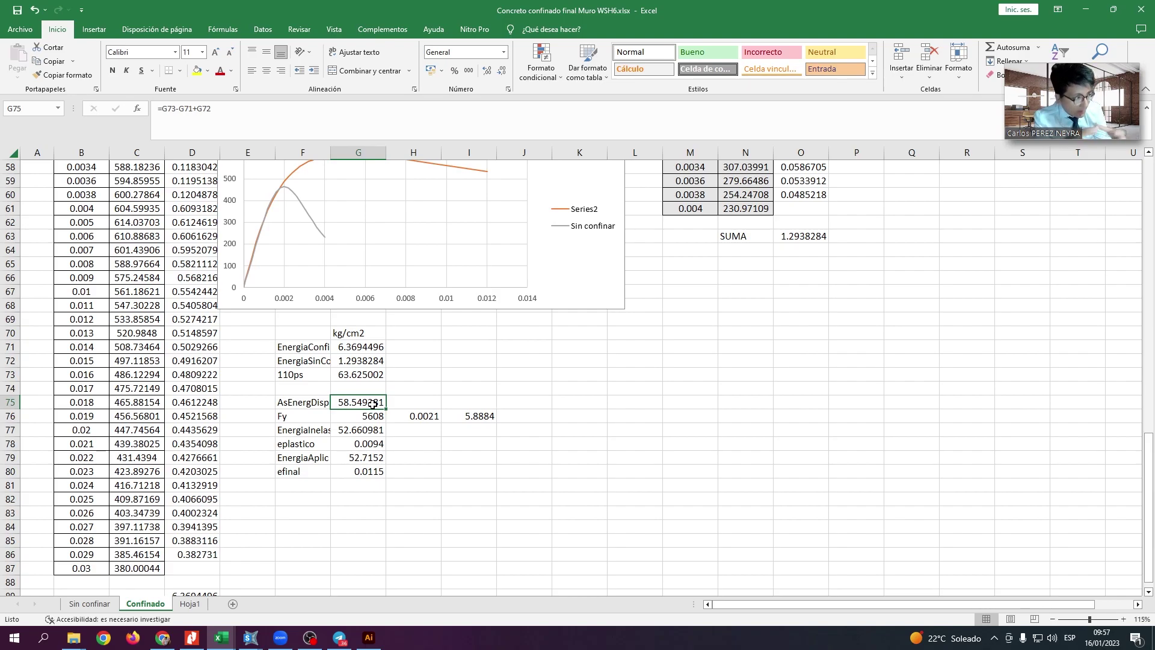
Sketch an elastoplastic steel stress-strain curve over the blank cells and mark the elastic triangle beneath its sloped branch.
mouse_move(549, 540)
mouse_down()
mouse_move(689, 339)
mouse_move(1087, 336)
mouse_up()
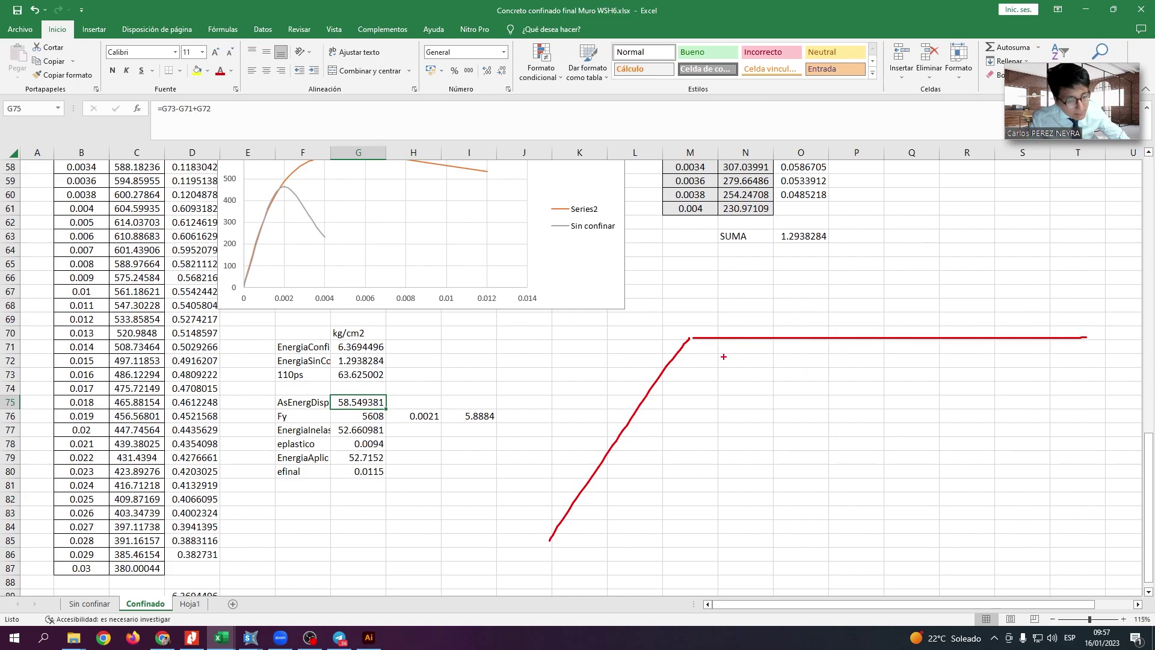
drag(704, 341, 739, 554)
drag(539, 538, 759, 528)
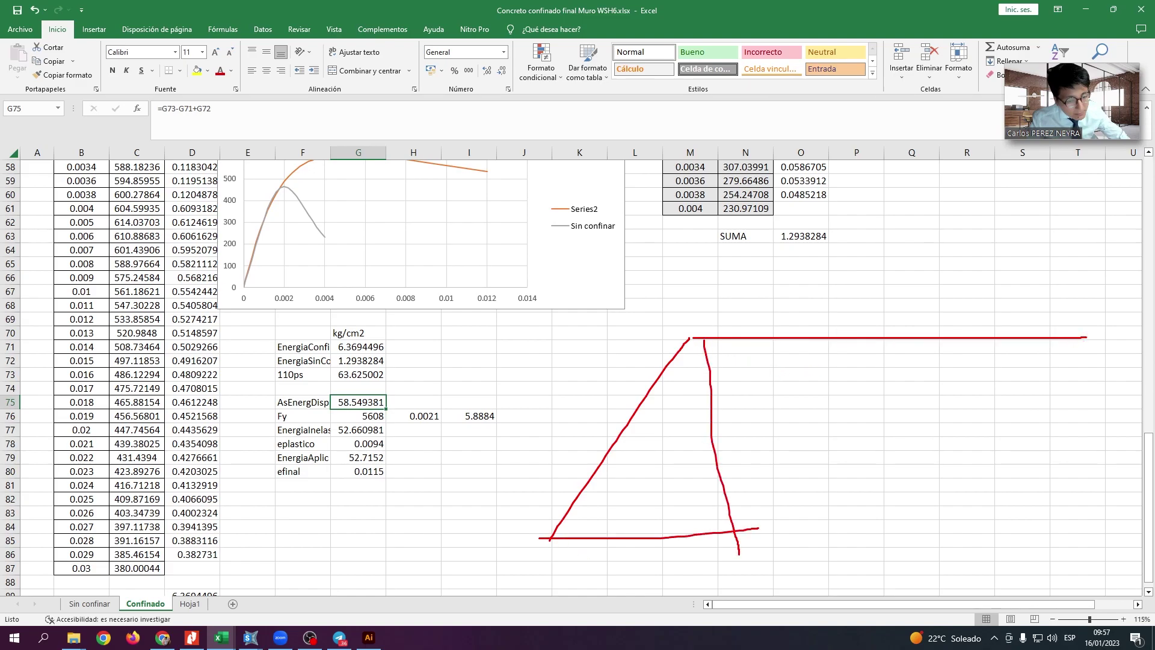
mouse_move(604, 493)
mouse_down()
mouse_move(594, 530)
mouse_move(689, 457)
mouse_move(715, 493)
mouse_up()
drag(689, 444, 717, 489)
drag(699, 499, 718, 494)
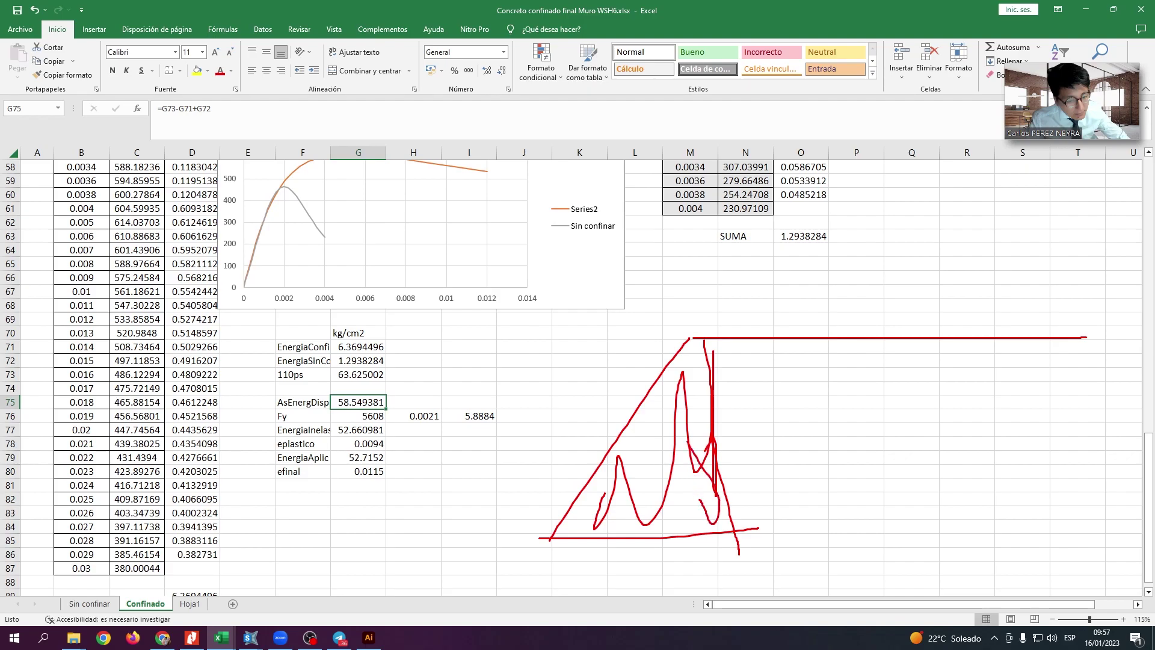
mouse_move(641, 462)
mouse_down()
mouse_move(605, 511)
mouse_move(662, 428)
mouse_move(650, 463)
mouse_up()
drag(688, 331, 702, 499)
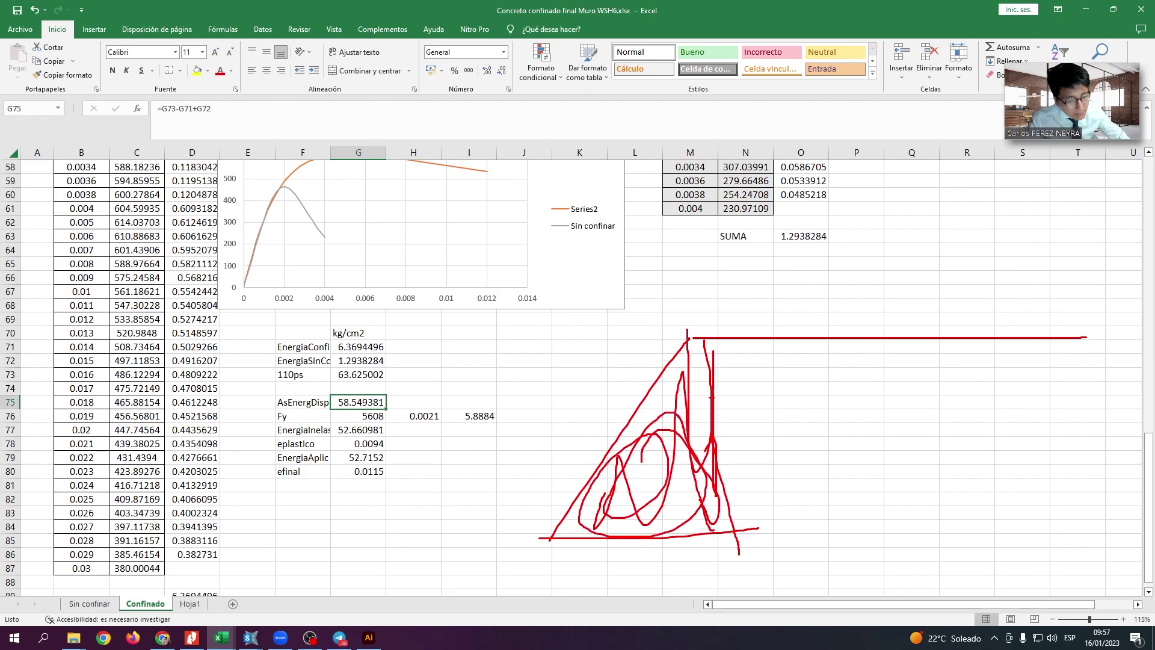
Outline the plastic rectangle beneath the sketched curve's plateau and circle it as the inelastic energy area.
mouse_move(711, 397)
mouse_down()
mouse_move(725, 552)
mouse_move(1067, 486)
mouse_up()
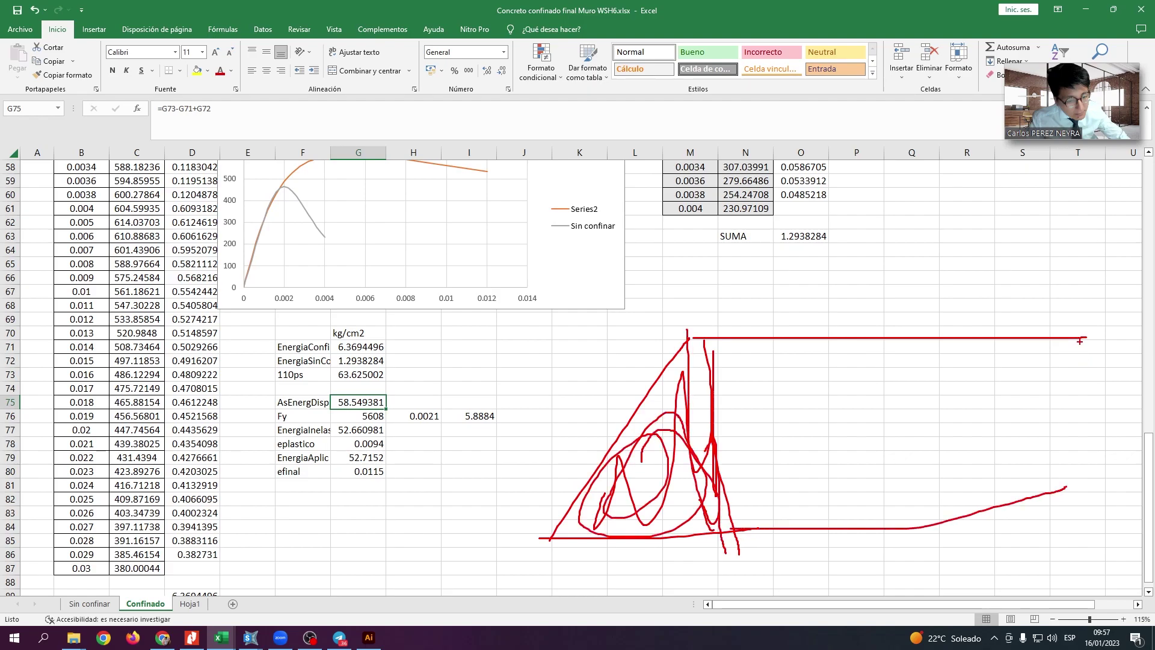
mouse_move(1080, 341)
mouse_down()
mouse_move(1093, 516)
mouse_move(837, 560)
mouse_up()
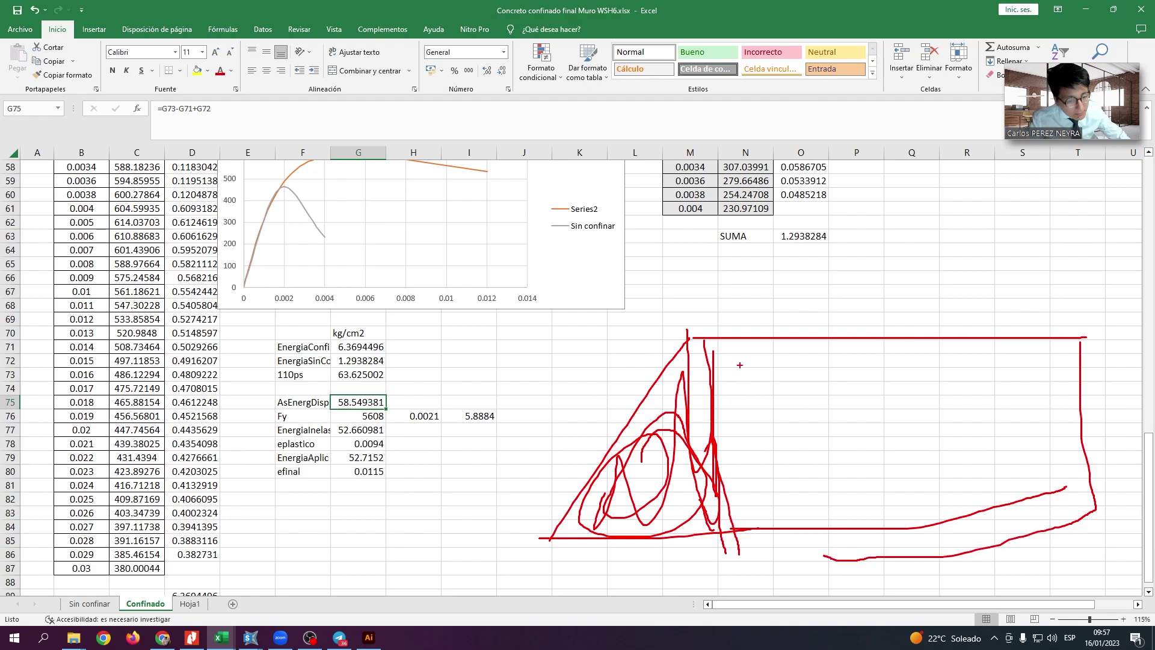
mouse_move(726, 353)
mouse_down()
mouse_move(961, 438)
mouse_move(984, 409)
mouse_up()
mouse_move(1054, 377)
mouse_down()
mouse_move(931, 316)
mouse_move(619, 451)
mouse_up()
drag(996, 463, 615, 481)
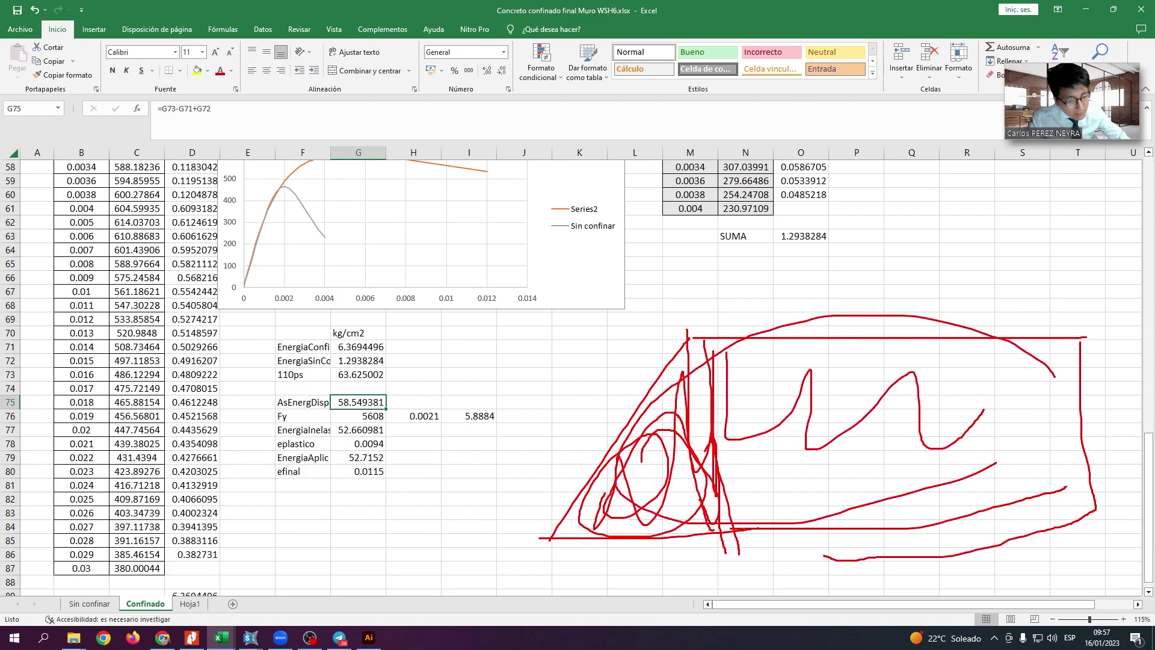
drag(916, 313, 996, 463)
Point out the elastic area and the curve's end point, circle the AsEnergDisp value, and clear the annotations.
mouse_move(710, 400)
mouse_down()
mouse_move(595, 333)
mouse_move(570, 366)
mouse_up()
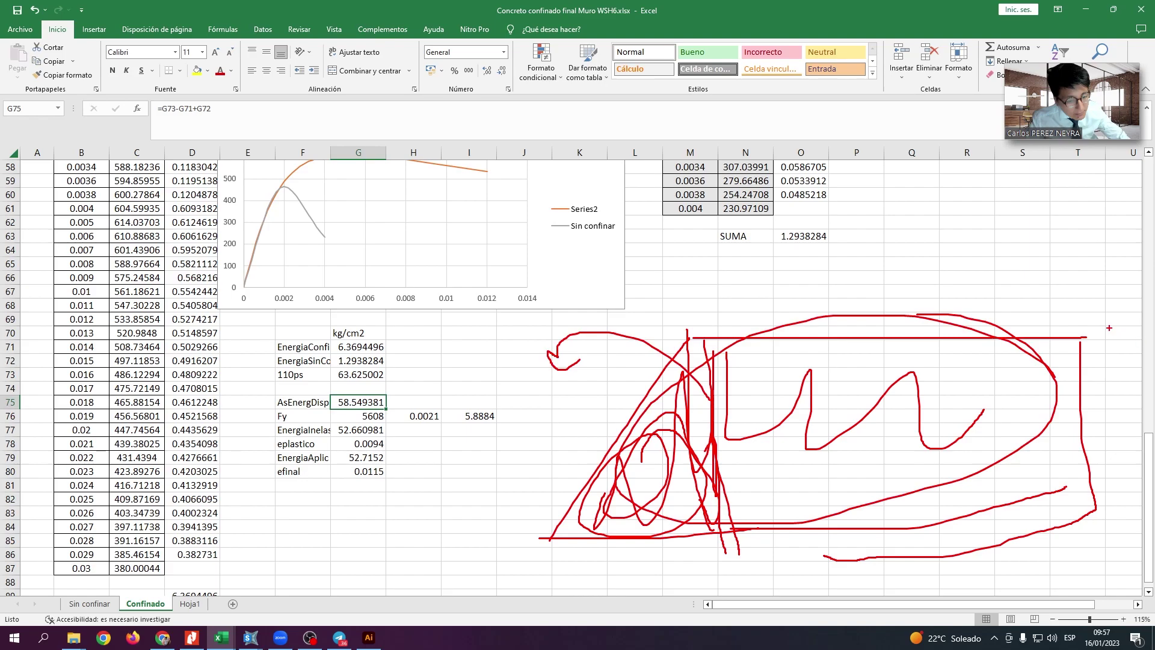
mouse_move(1090, 319)
mouse_down()
mouse_move(1096, 366)
mouse_move(1106, 337)
mouse_up()
mouse_move(283, 407)
mouse_down()
mouse_move(387, 385)
mouse_move(326, 413)
mouse_up()
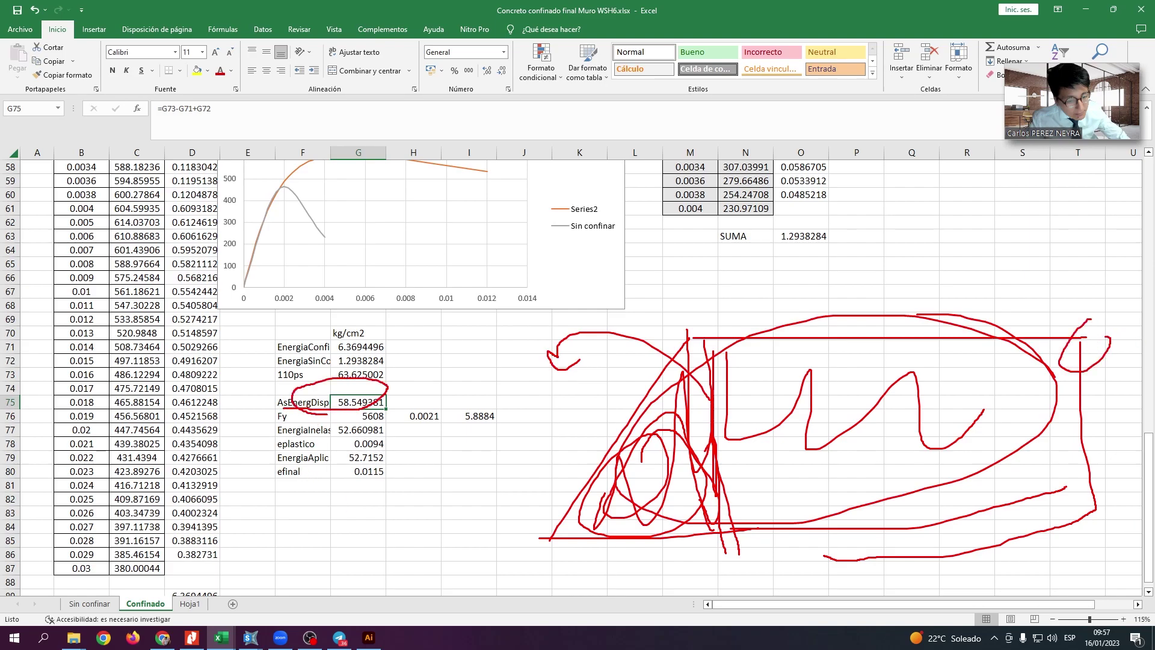
key(Escape)
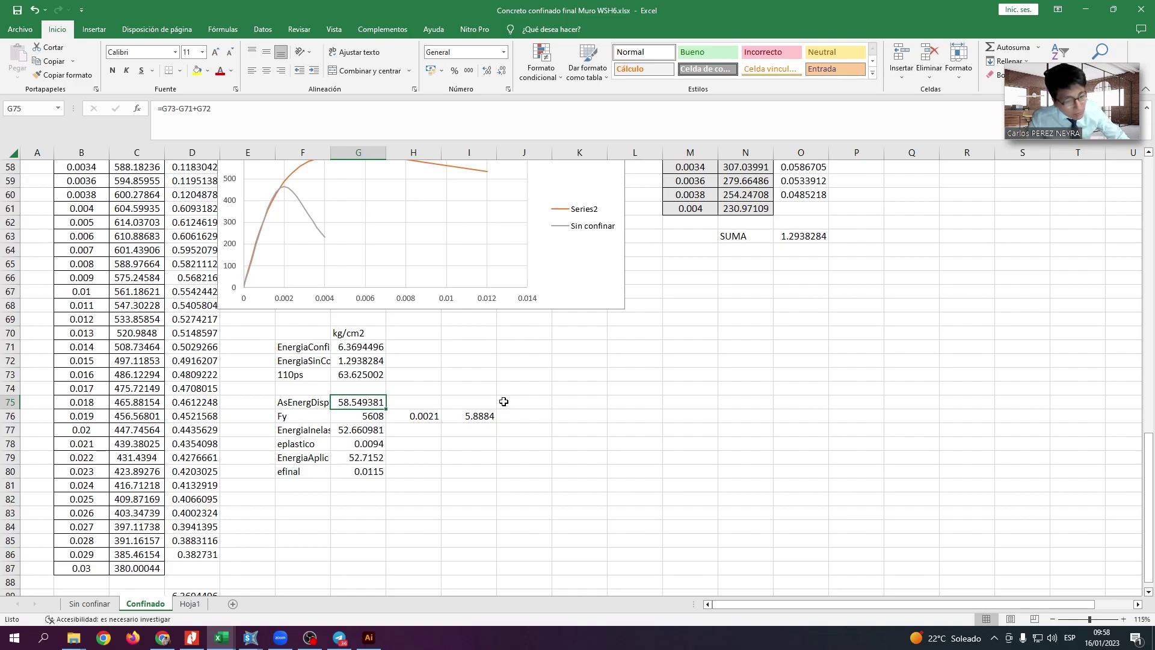
Inspect the plastic strain entered in G78 and the yield strain entered in H76.
click(376, 444)
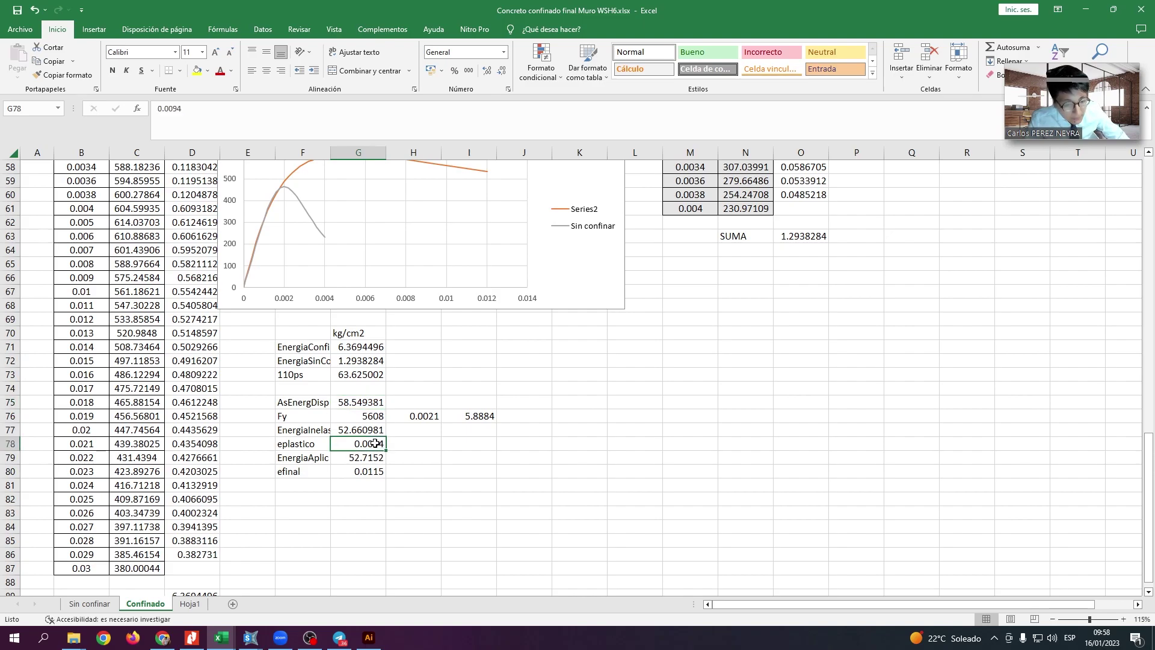
click(400, 418)
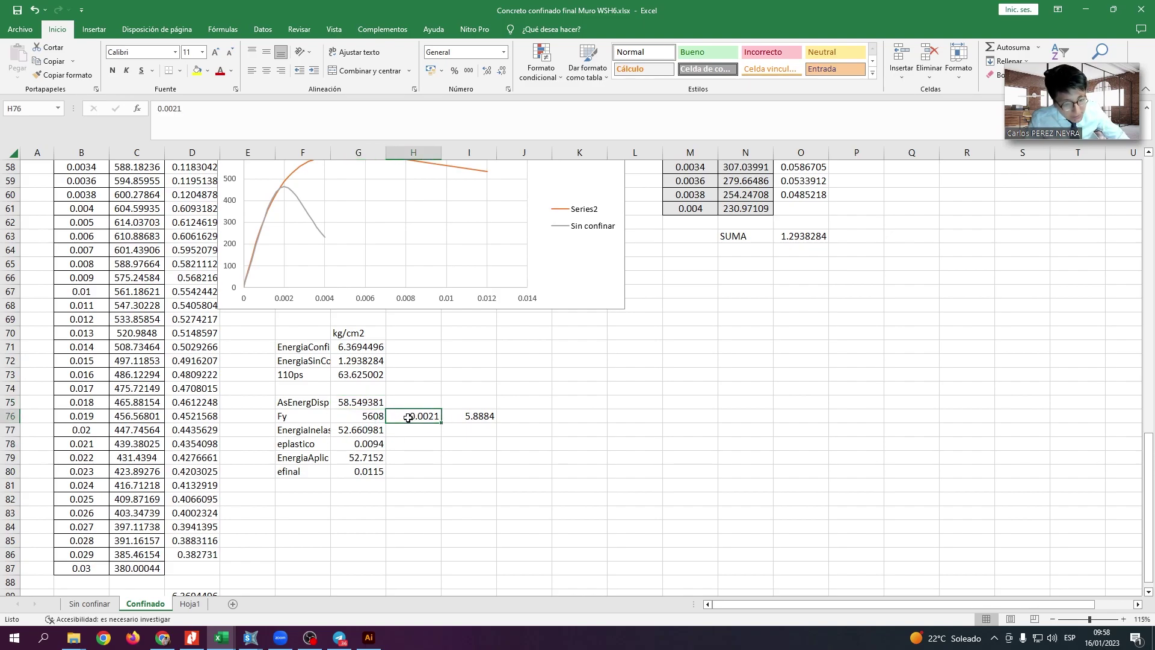
click(379, 444)
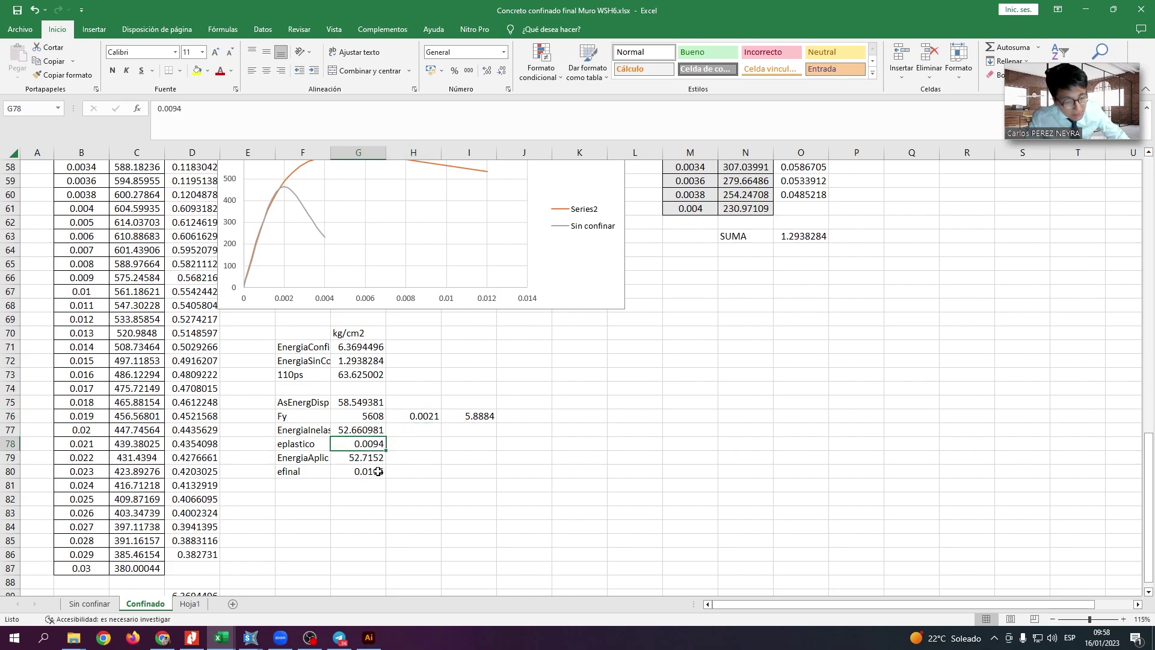
Compare the applied energy formula in G79 with the available steel energy in G75 and the plastic strain in G78.
click(370, 460)
click(368, 404)
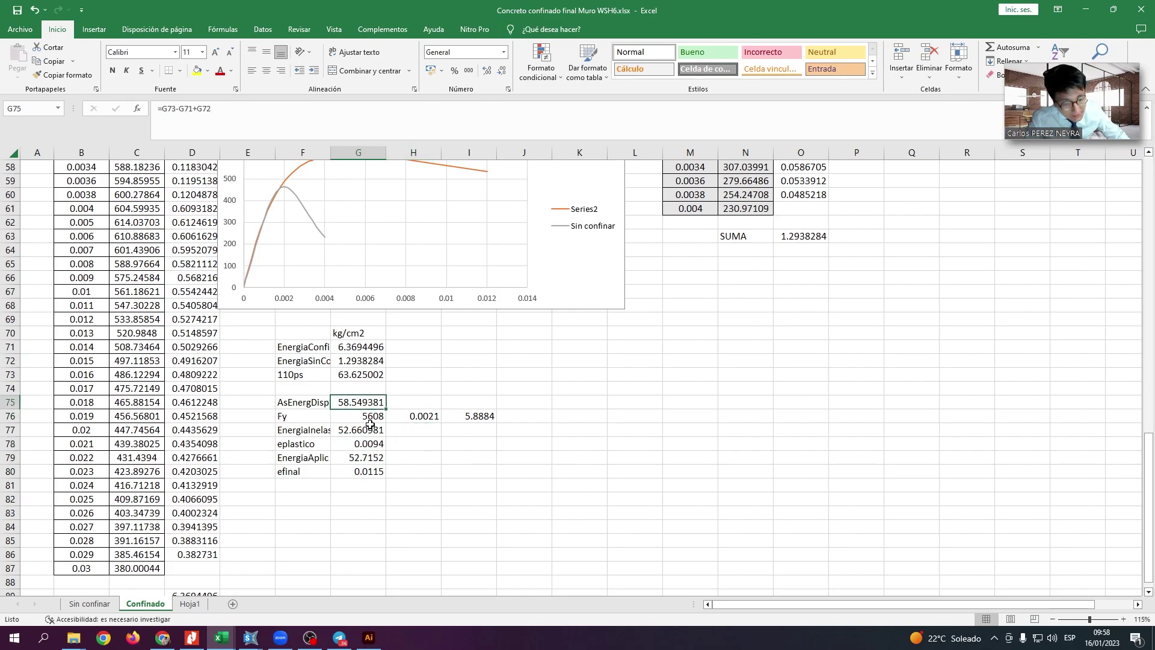
click(372, 457)
click(366, 401)
click(376, 454)
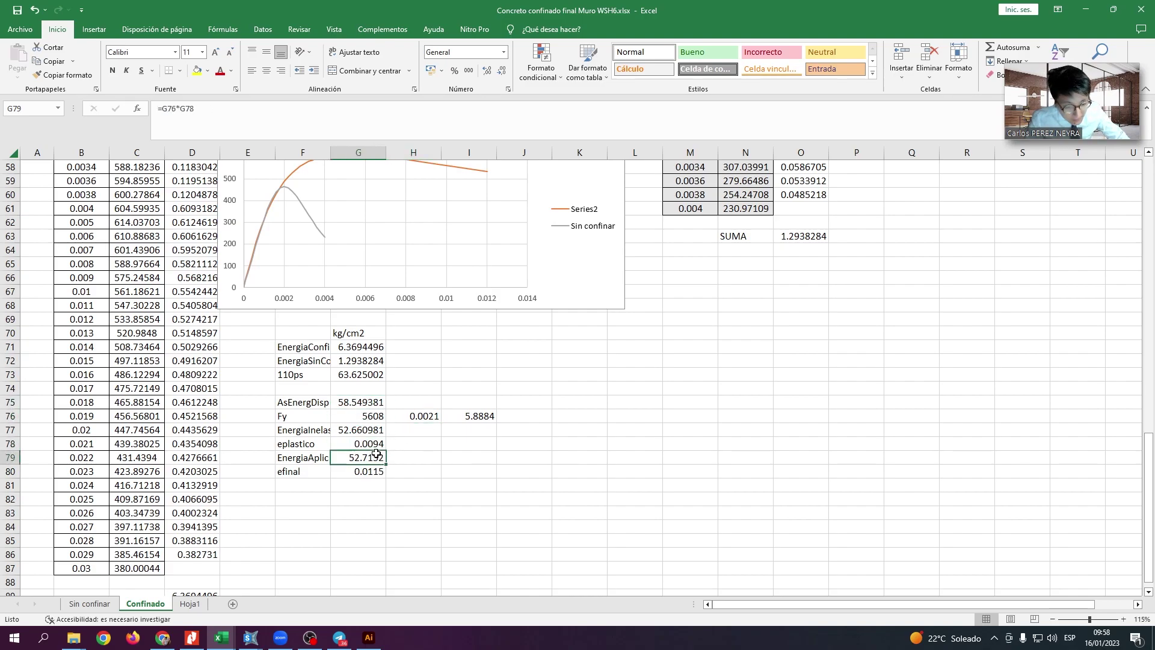
click(373, 445)
click(359, 402)
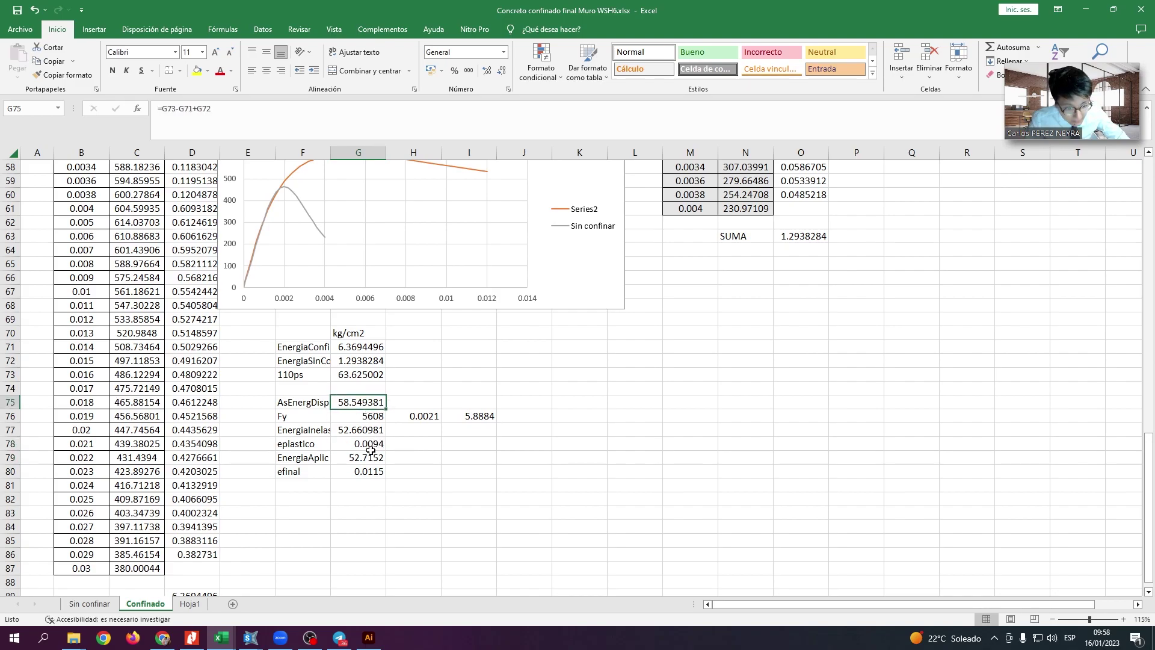
Compare the inelastic energy in G77 with the applied energy in G79 to check the iterated plastic strain.
click(368, 430)
click(368, 457)
click(369, 431)
click(368, 457)
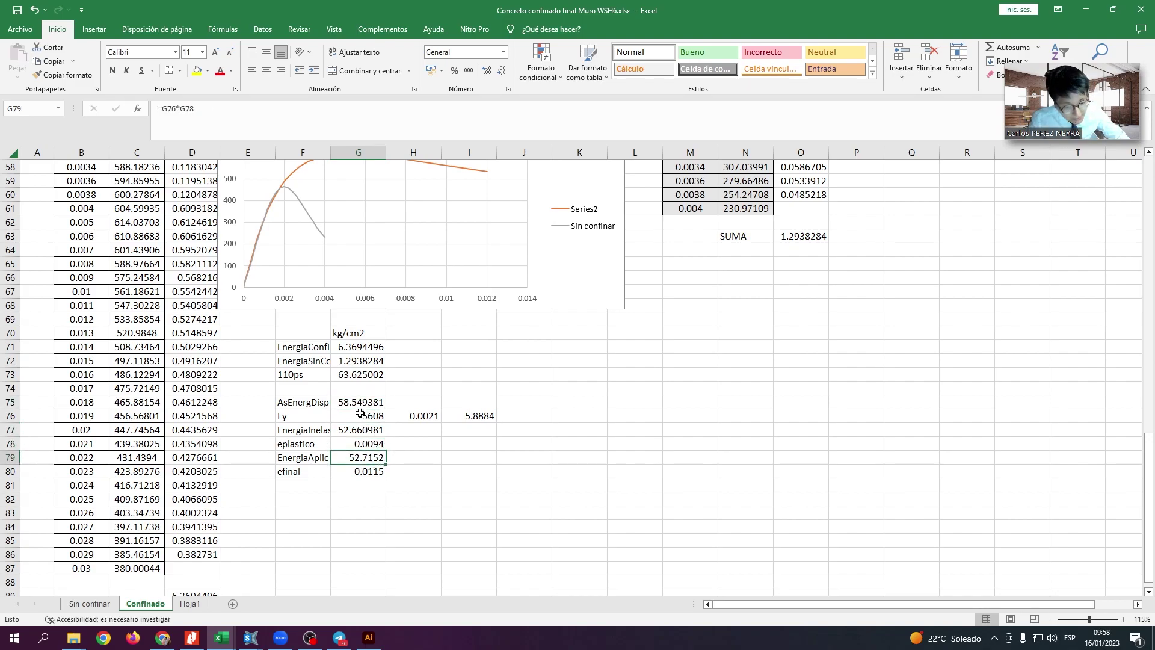
click(373, 403)
click(378, 431)
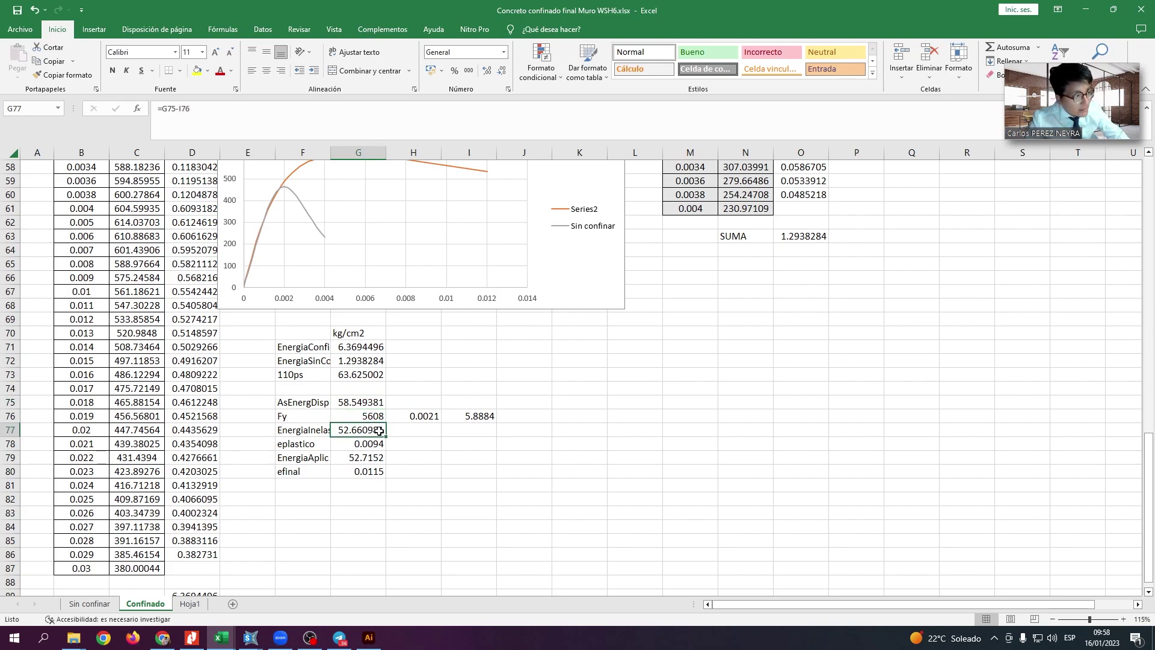
click(366, 457)
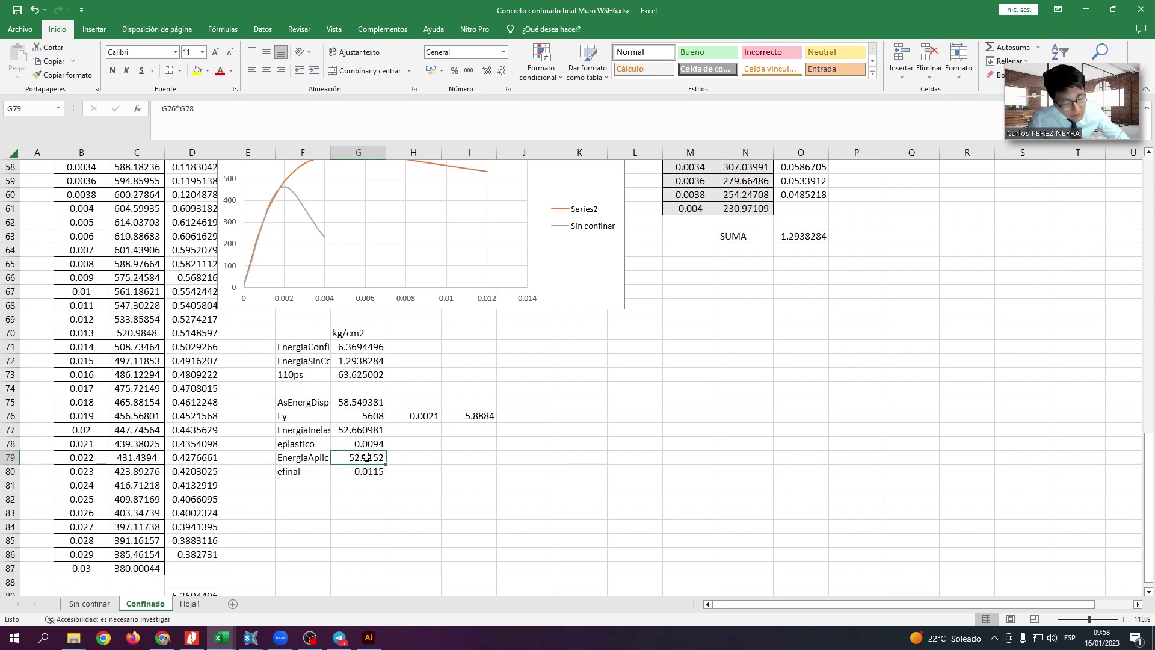
click(373, 426)
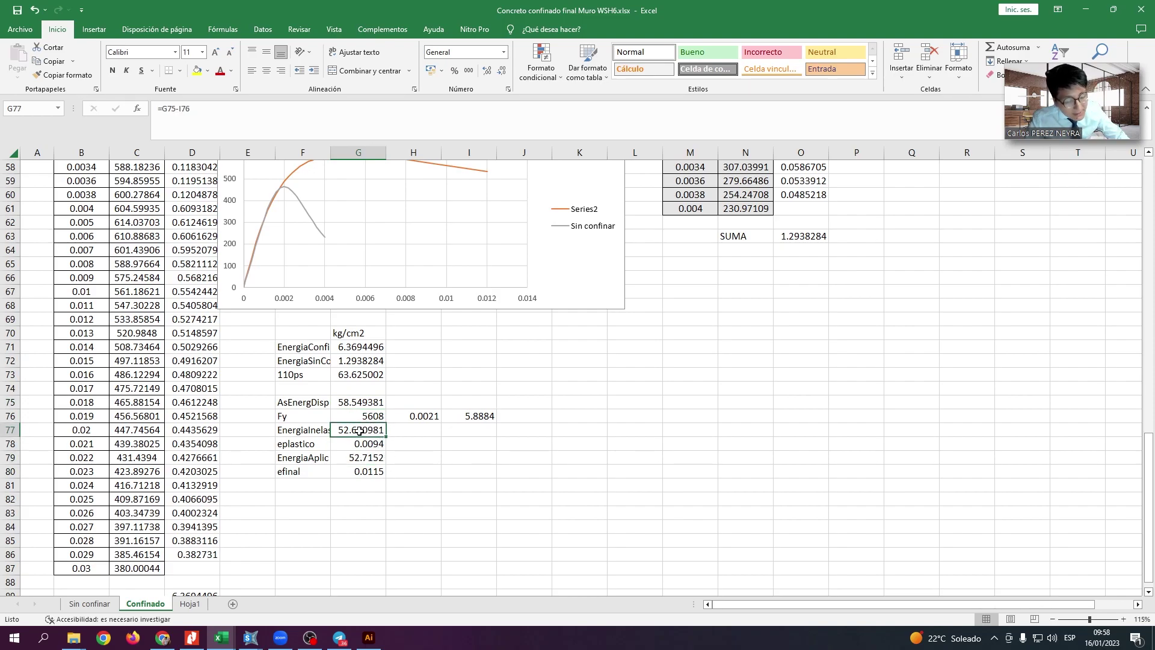
click(371, 456)
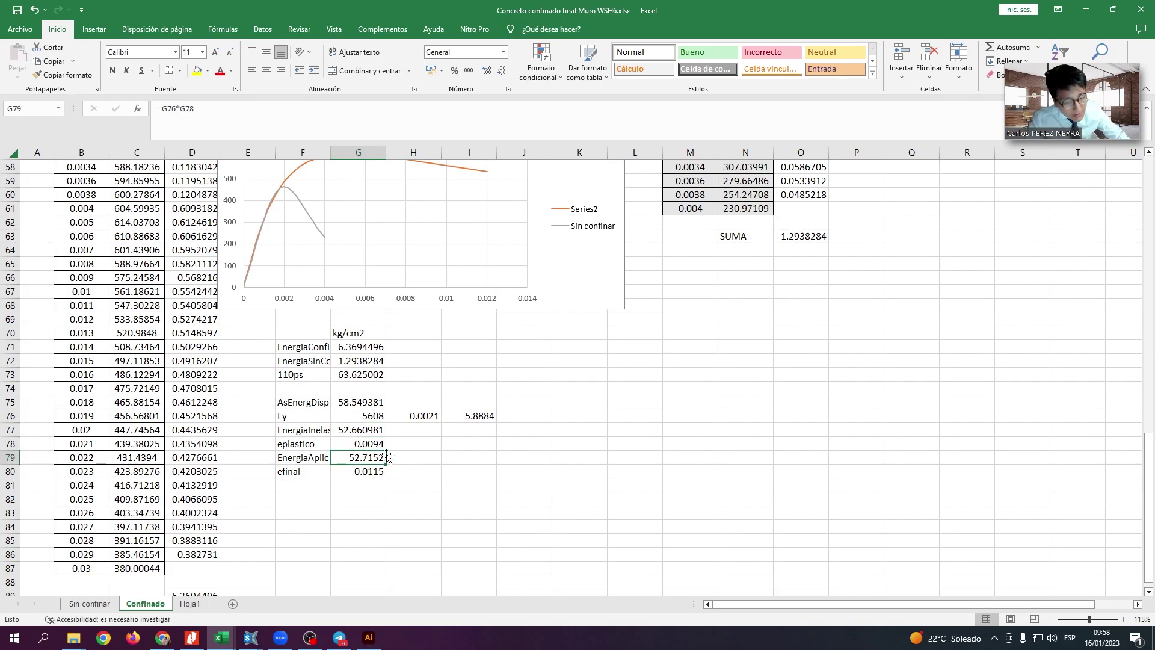
Review the efinal formula in G80 and compare it with the confined ultimate strain in the DIANA video's WSH6 material table on YouTube.
click(369, 469)
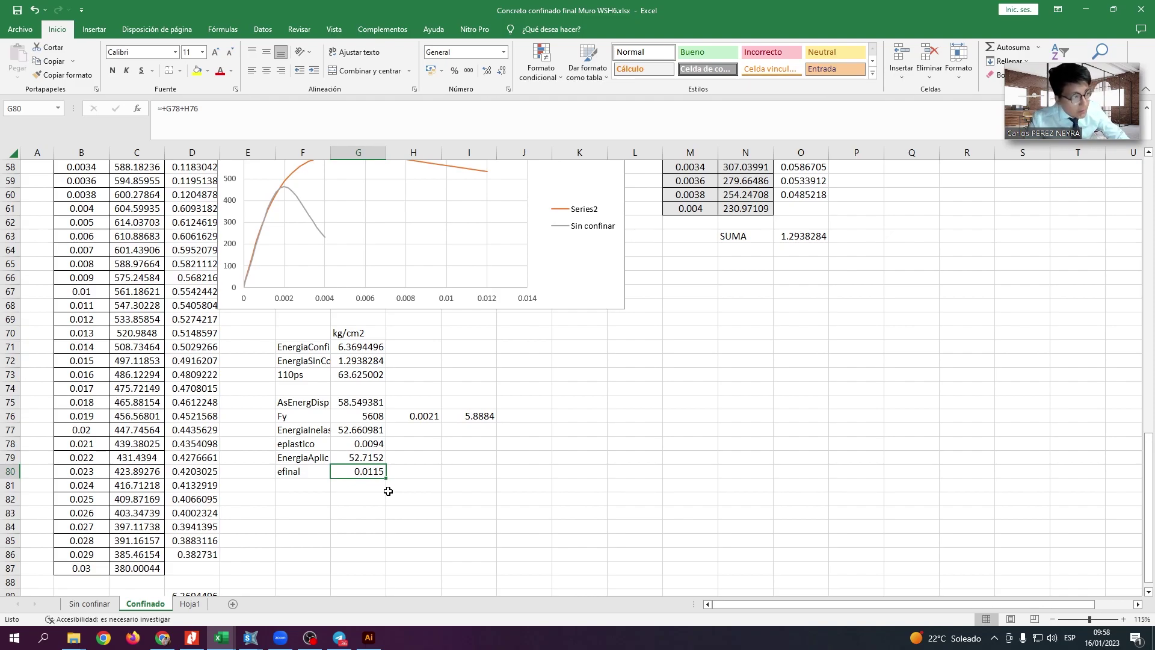
key(alt+Tab)
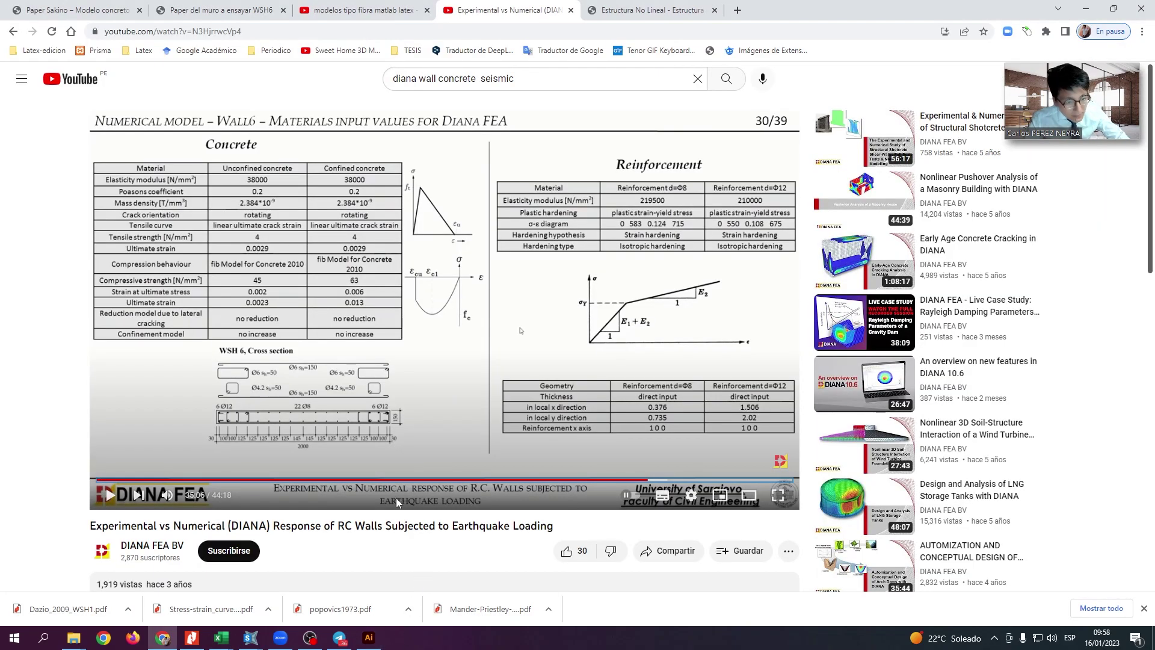
drag(334, 296, 390, 314)
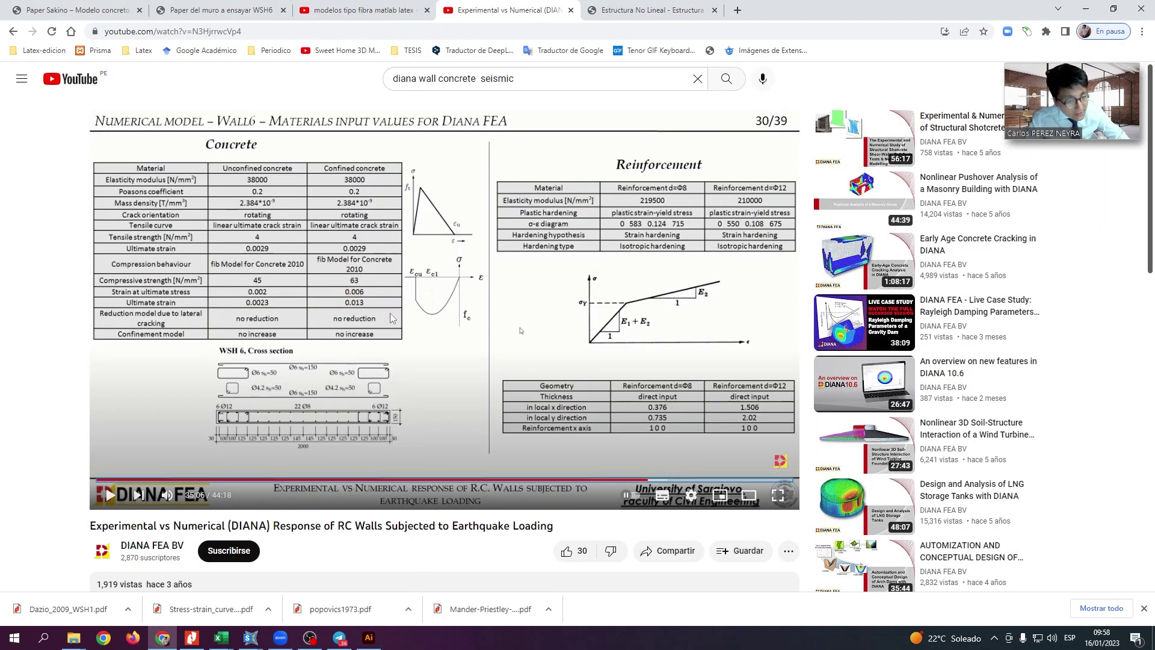
key(alt+Tab)
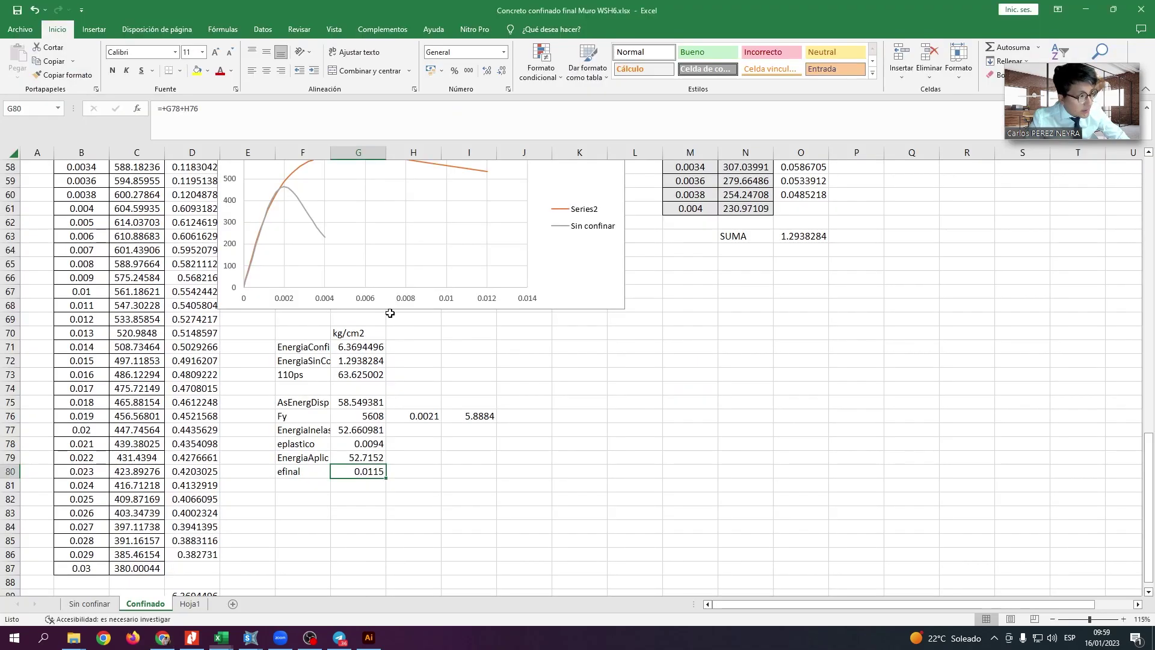
Review the section data and confinement equations at the start of the Confinado sheet, and return to the efinal result.
scroll(352, 460, up, 10)
scroll(352, 460, up, 7)
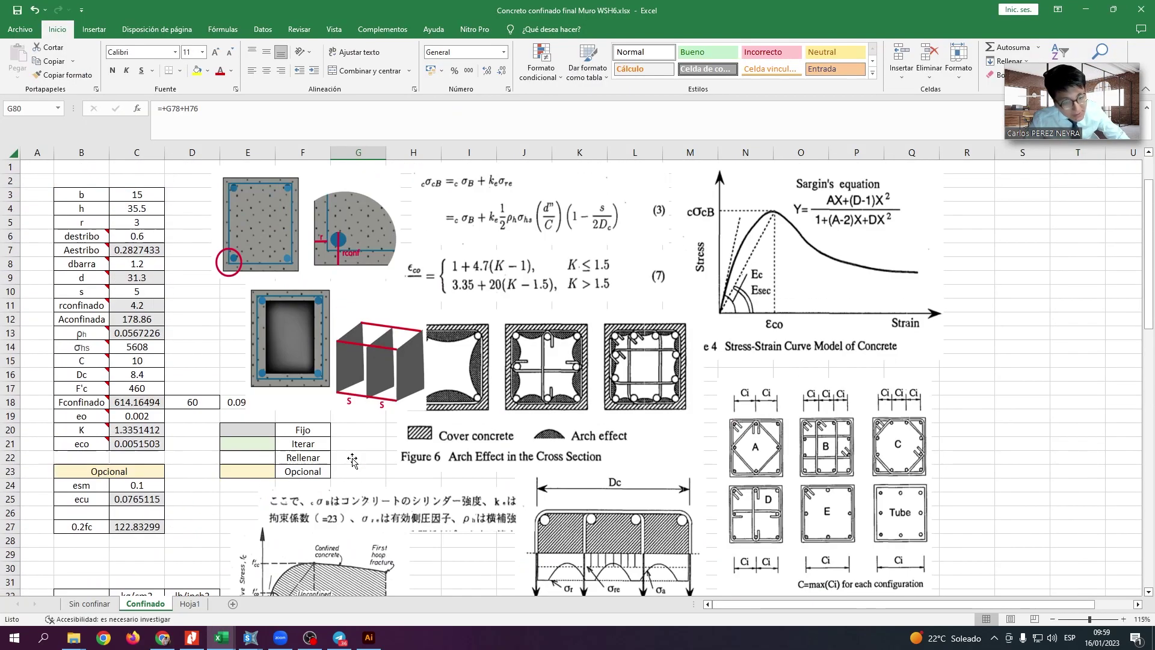
scroll(352, 460, down, 14)
scroll(352, 460, down, 7)
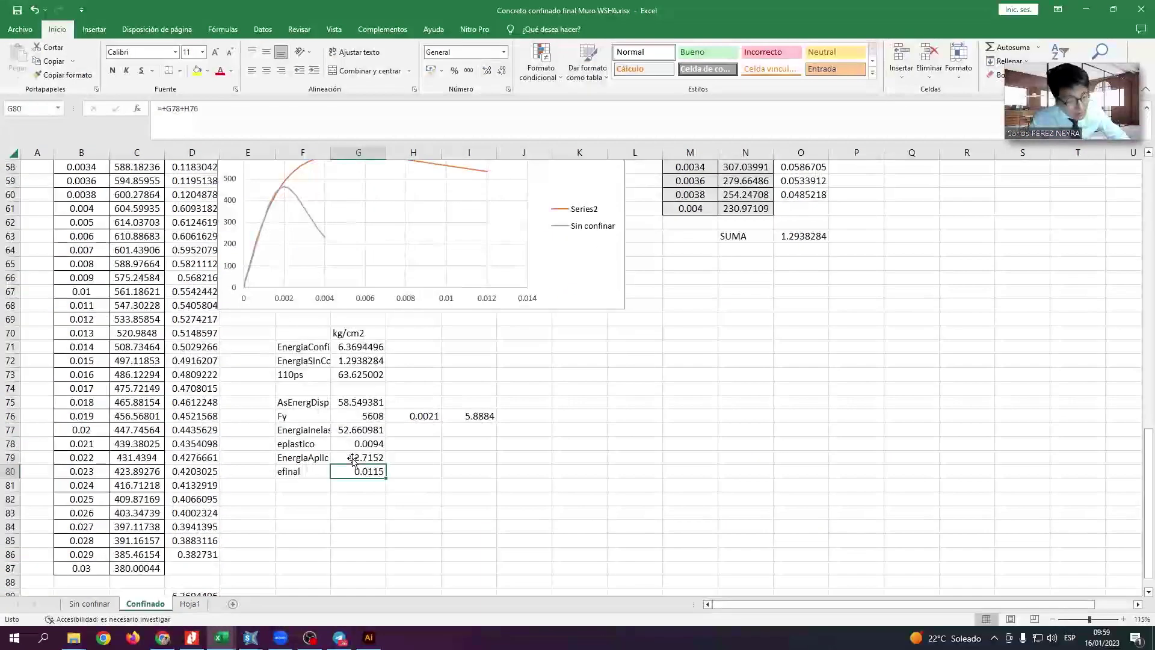
key(alt+Tab)
key(alt+Tab)
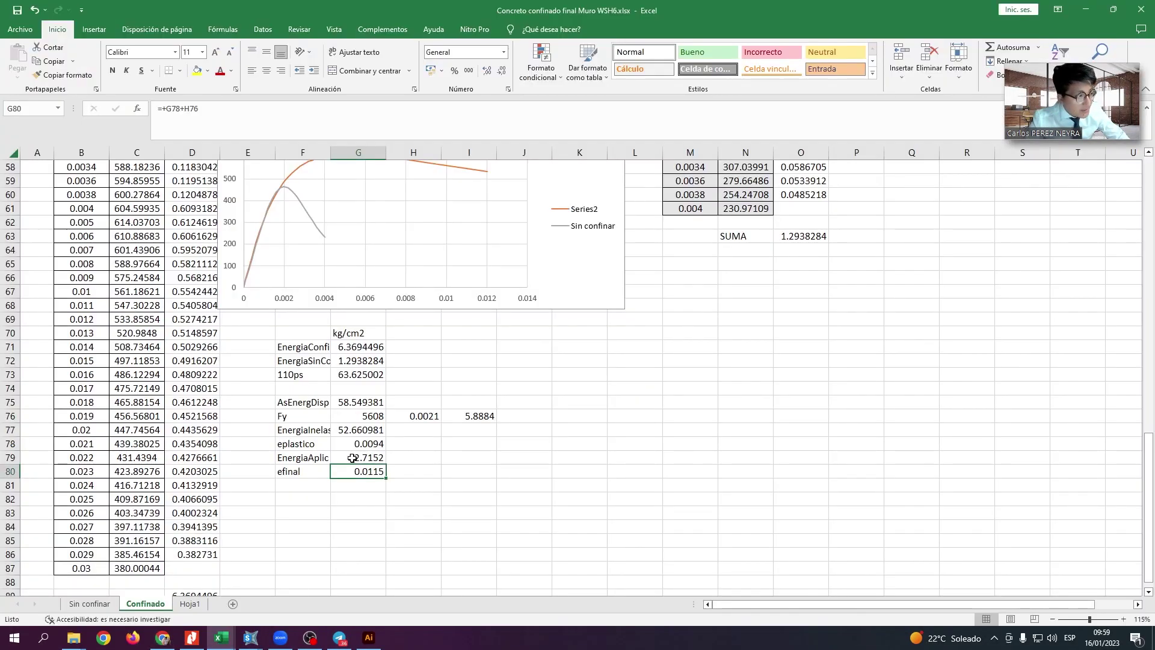
Compare the Confinado sheet's confined-concrete data with the confined concrete inputs in the DIANA video's WSH6 material table, and return to the workbook.
scroll(352, 458, up, 3)
scroll(351, 458, up, 14)
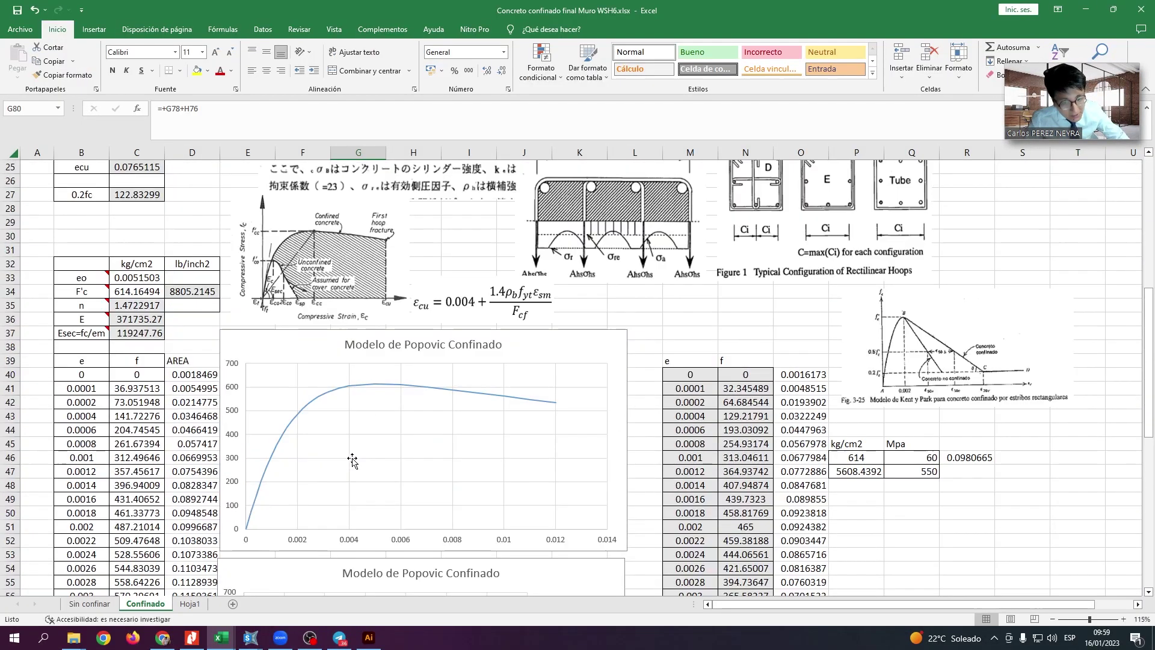
key(alt+Tab)
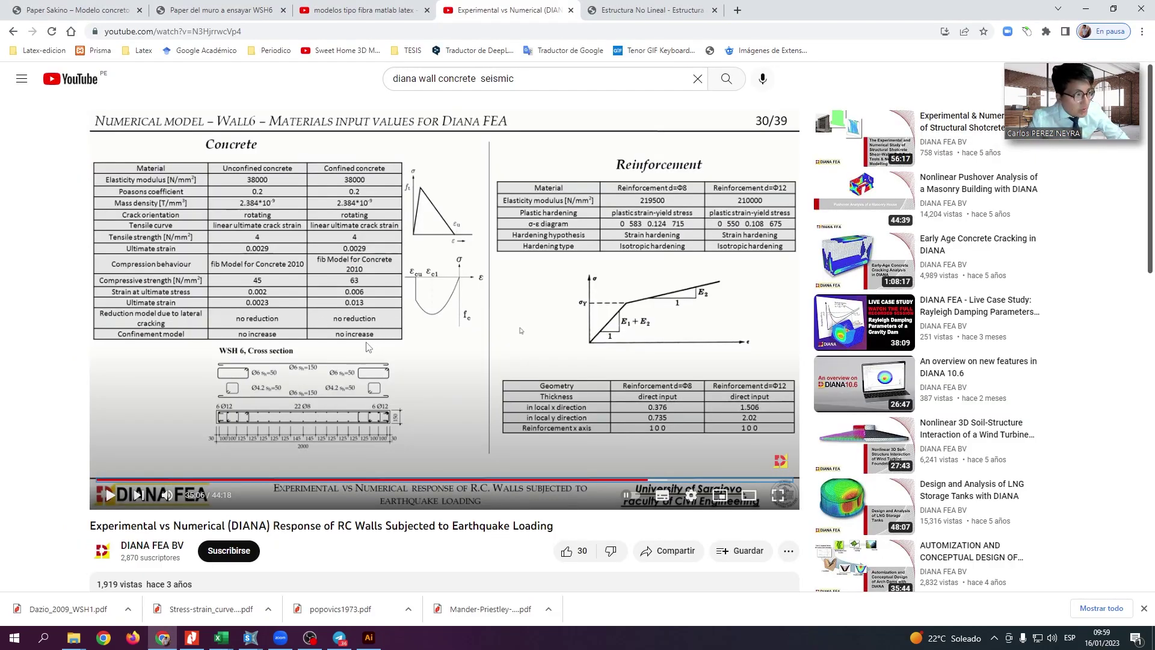
key(alt+Tab)
scroll(271, 431, down, 2)
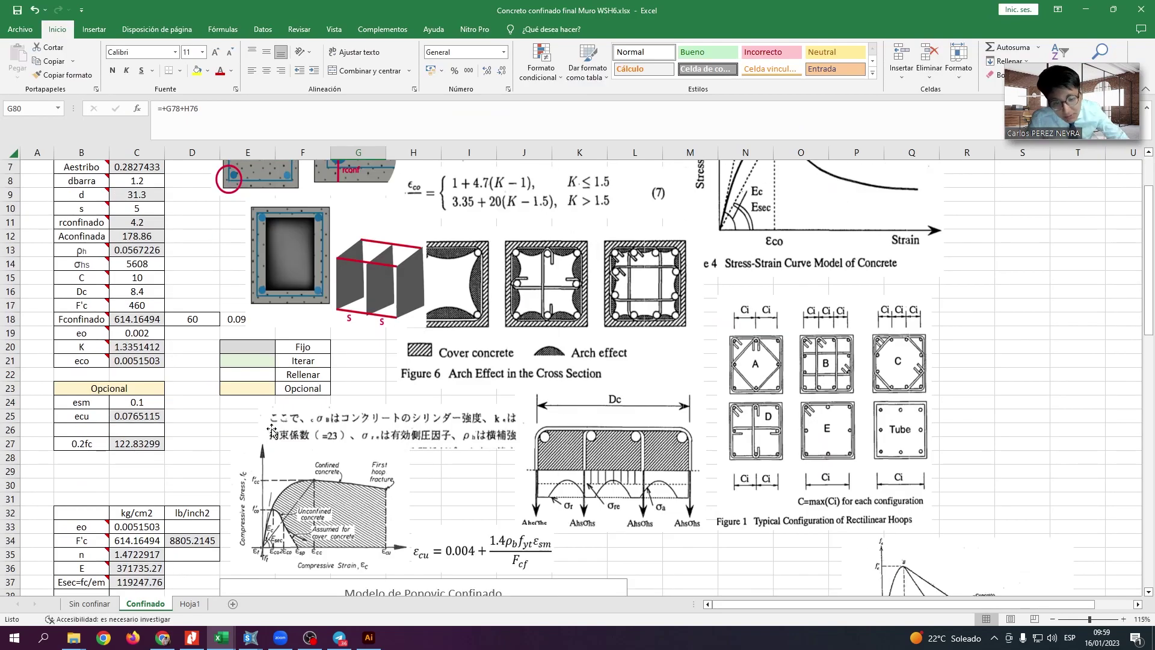
scroll(272, 430, down, 15)
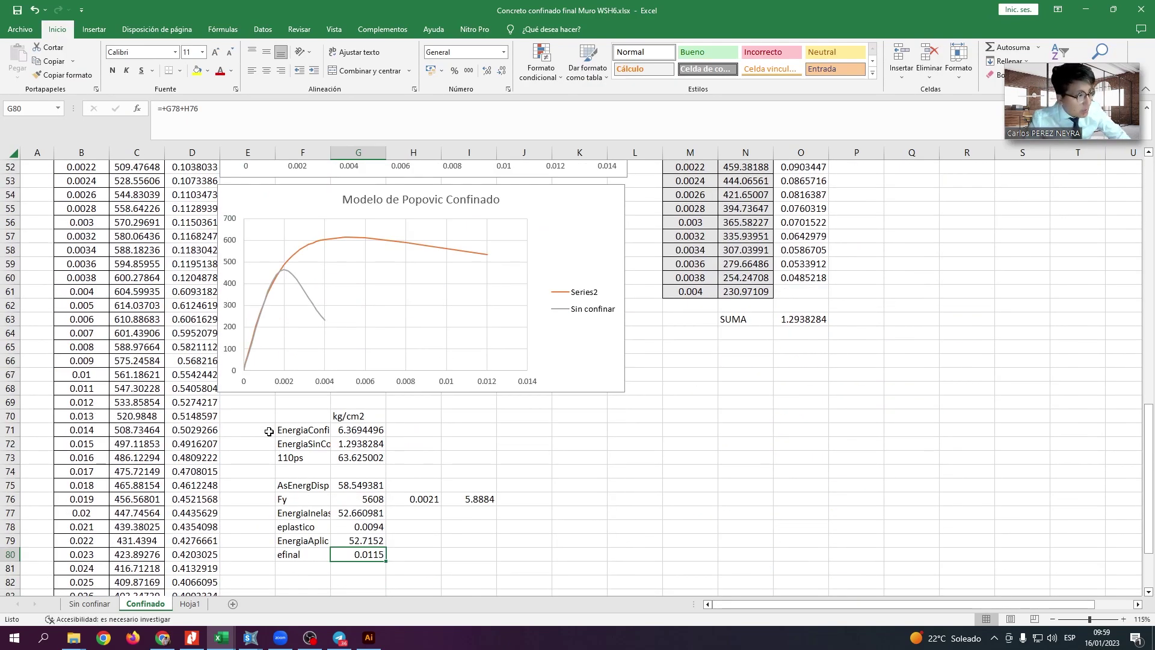
Review the section data on the Confinado sheet together with the confined and unconfined Popovic curves and the energy calculation.
scroll(268, 431, up, 14)
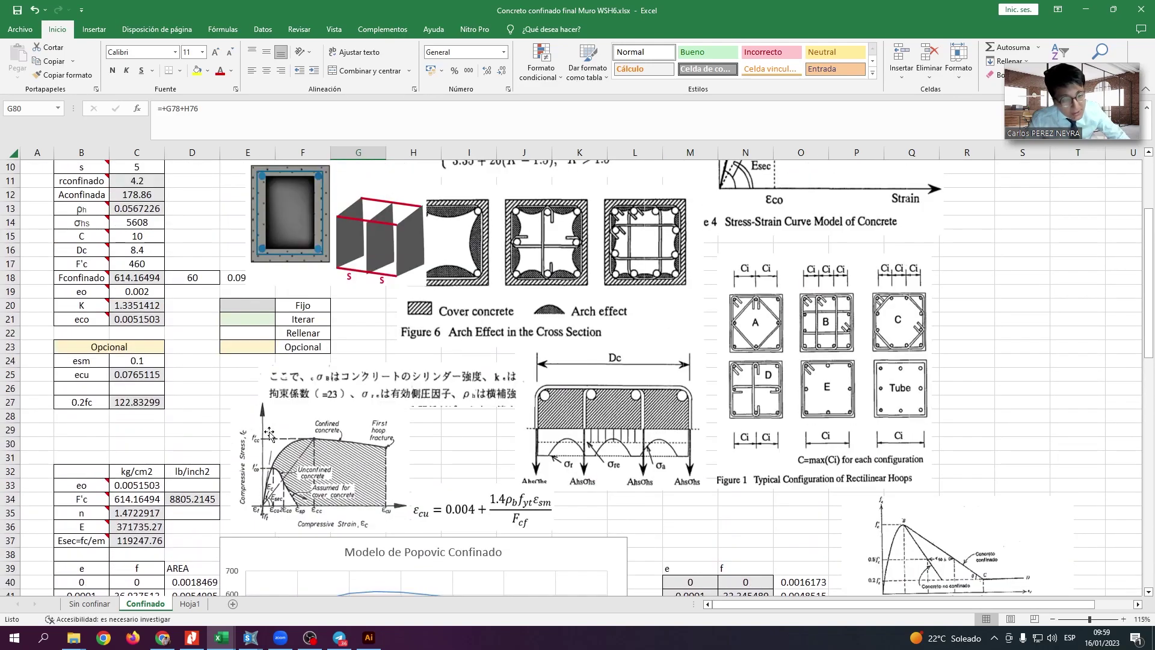
scroll(269, 431, down, 14)
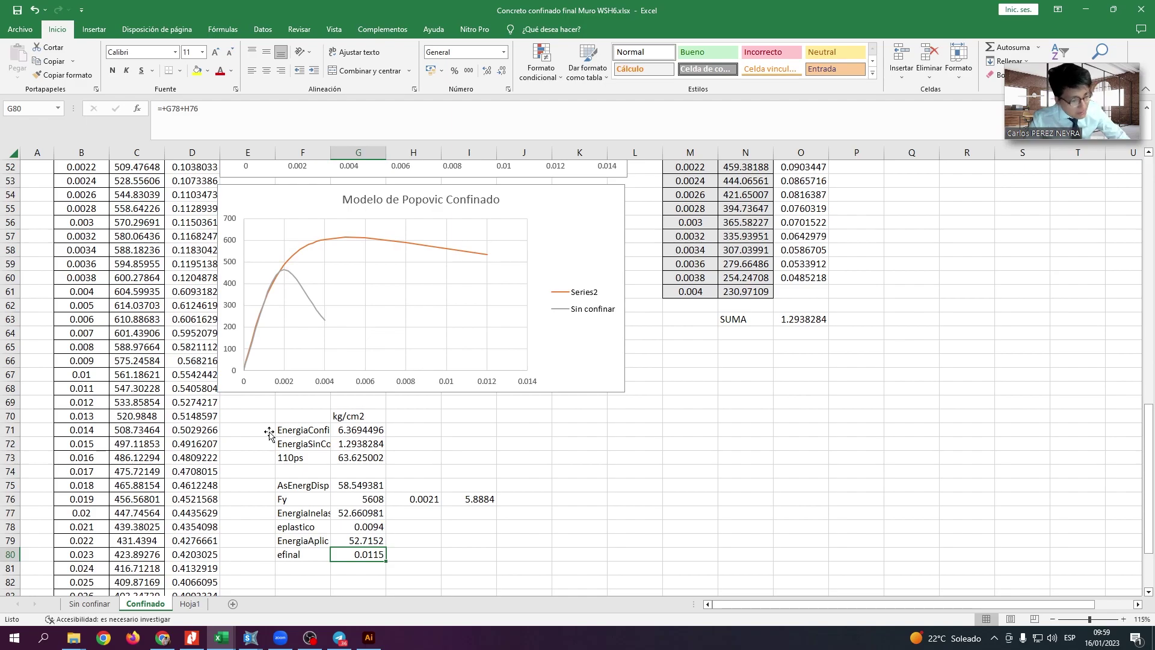
scroll(269, 433, down, 2)
scroll(268, 433, up, 3)
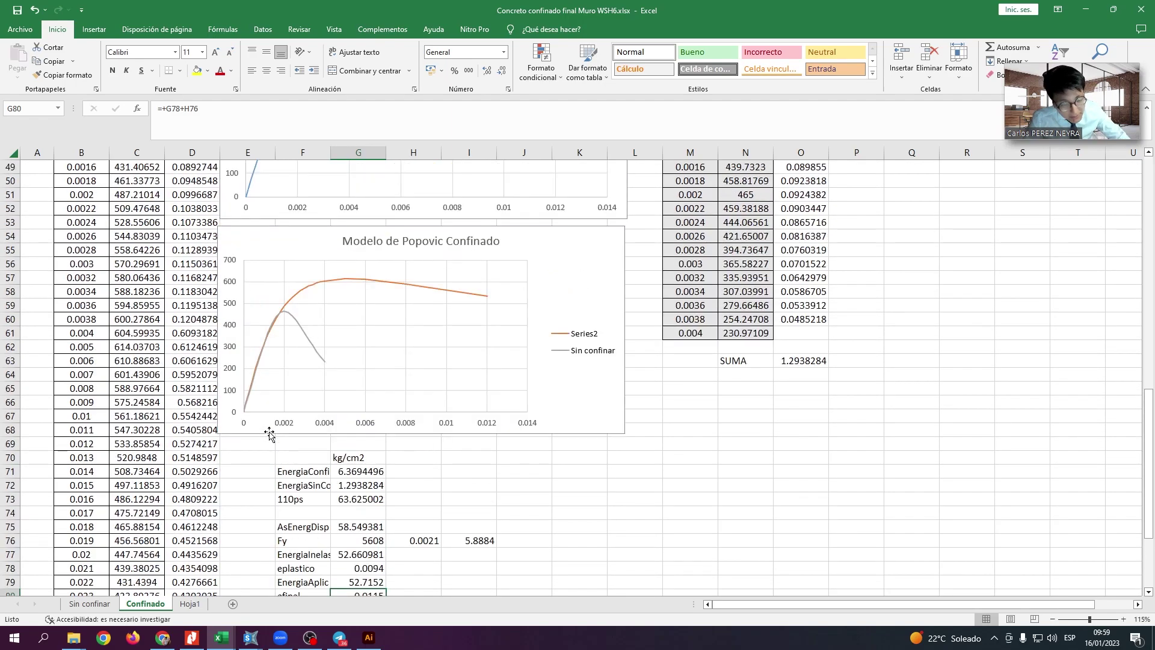
scroll(269, 433, down, 2)
scroll(269, 433, up, 2)
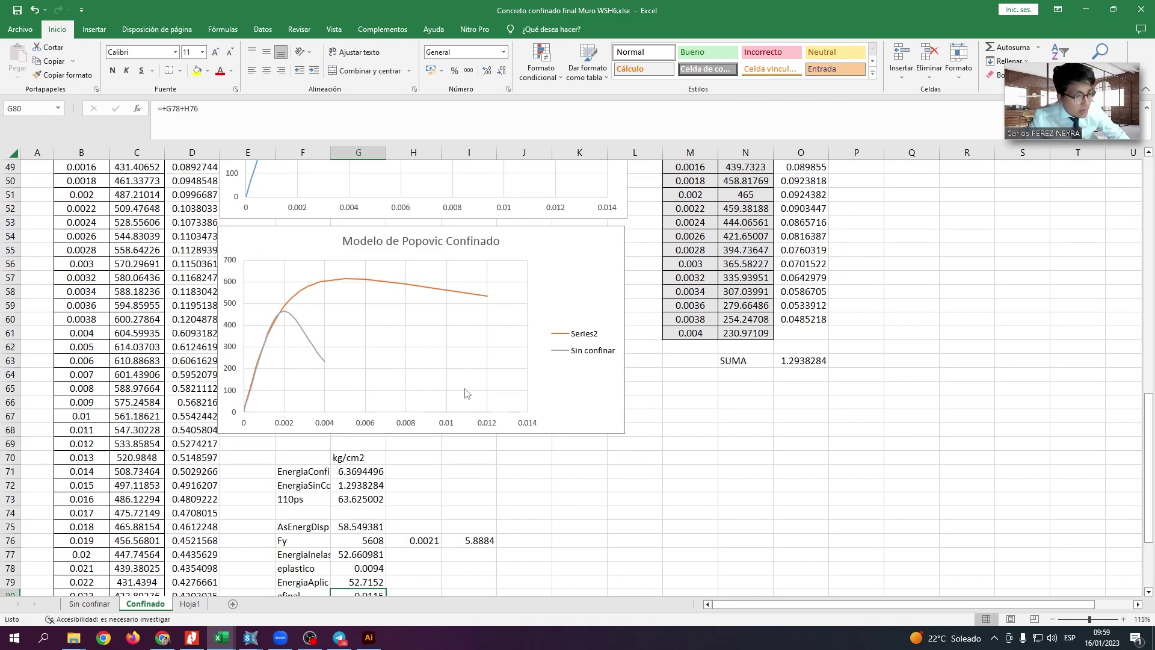
Shift both Modelo de Popovic Confinado charts slightly away from the AREA column.
click(572, 245)
drag(572, 245, 585, 250)
scroll(580, 265, up, 3)
scroll(578, 274, up, 2)
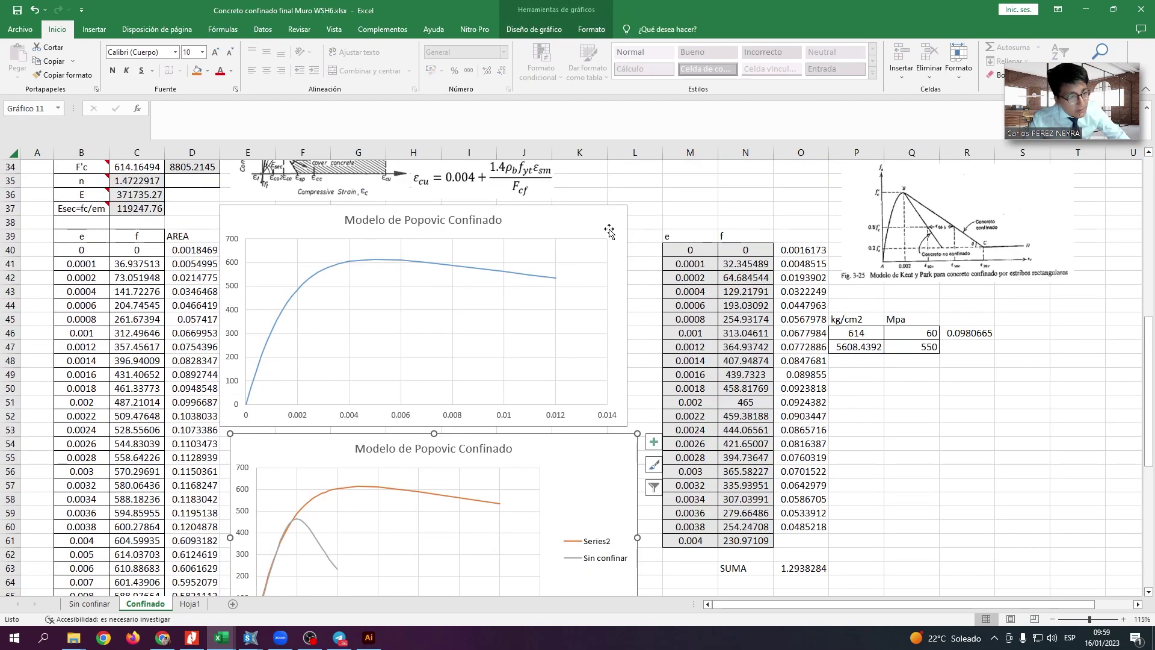
click(607, 227)
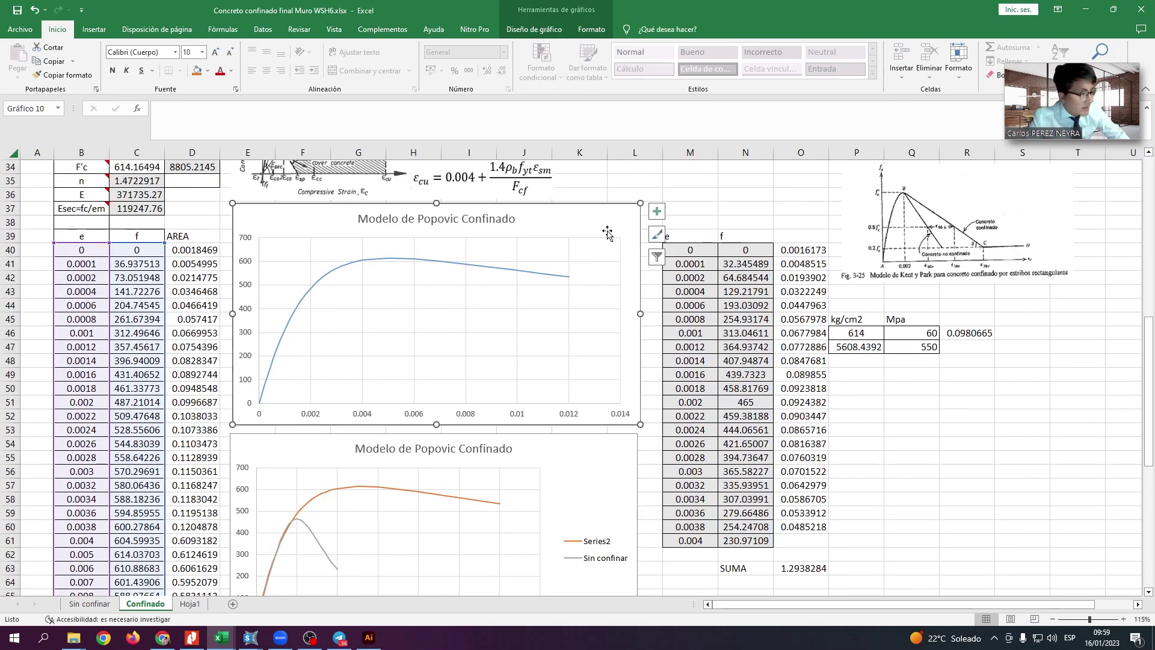
Examine the strain and stress values plotted in the confined Popovic chart and the section inputs and ecu equation behind them.
scroll(564, 335, down, 6)
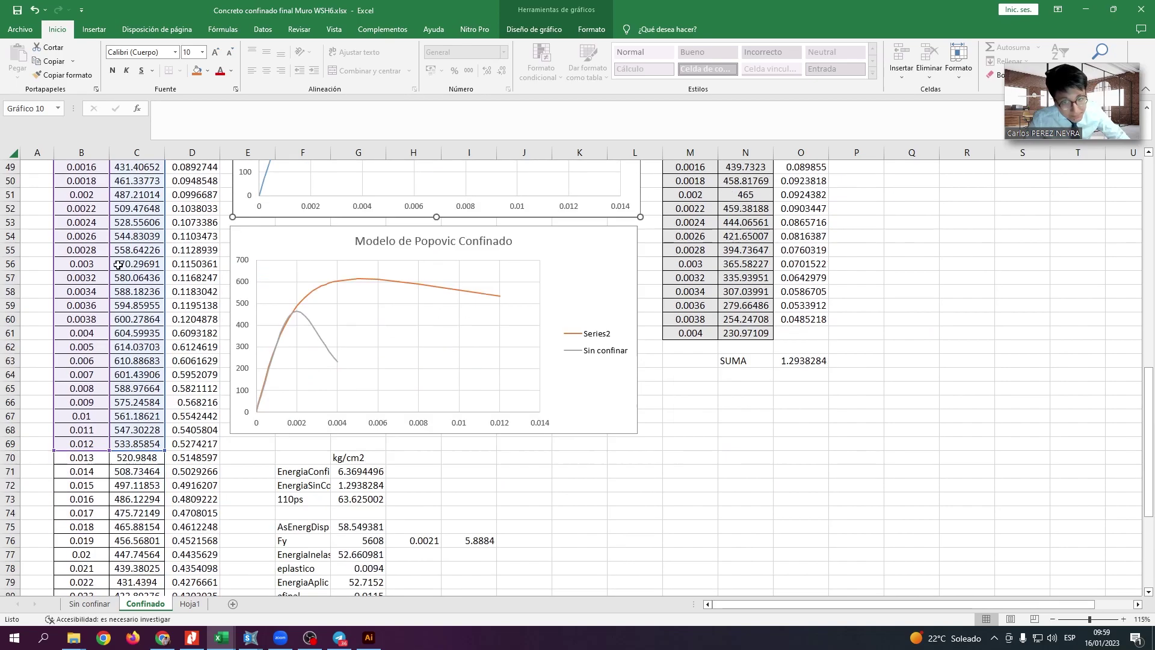
scroll(379, 335, down, 3)
scroll(379, 335, up, 19)
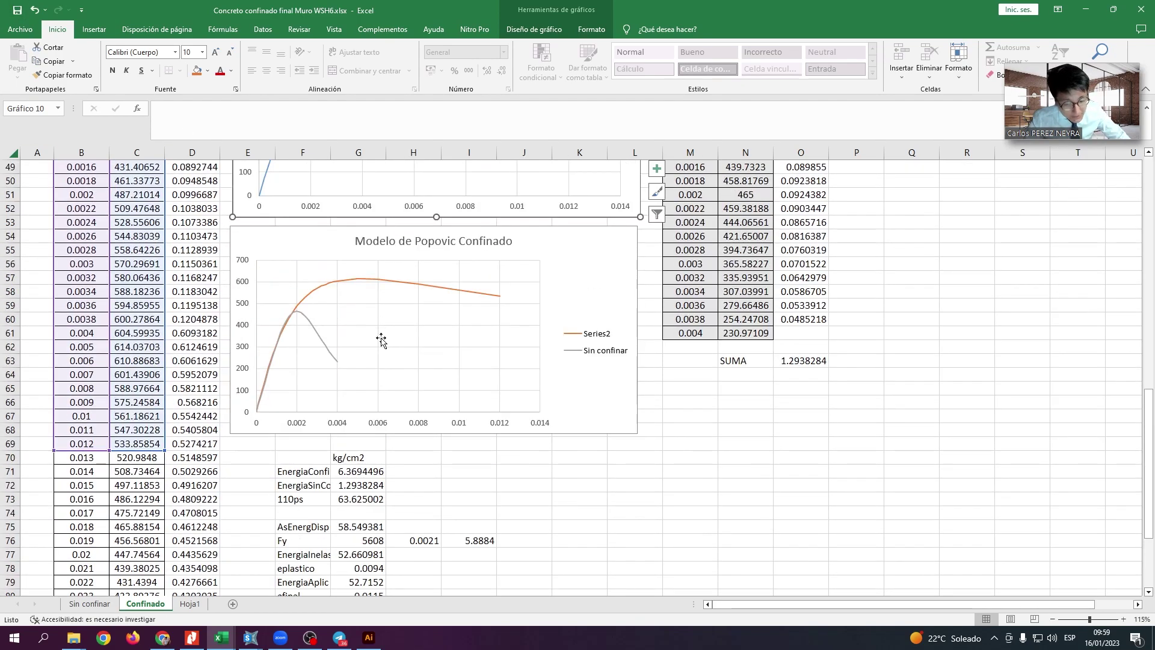
scroll(381, 339, up, 1)
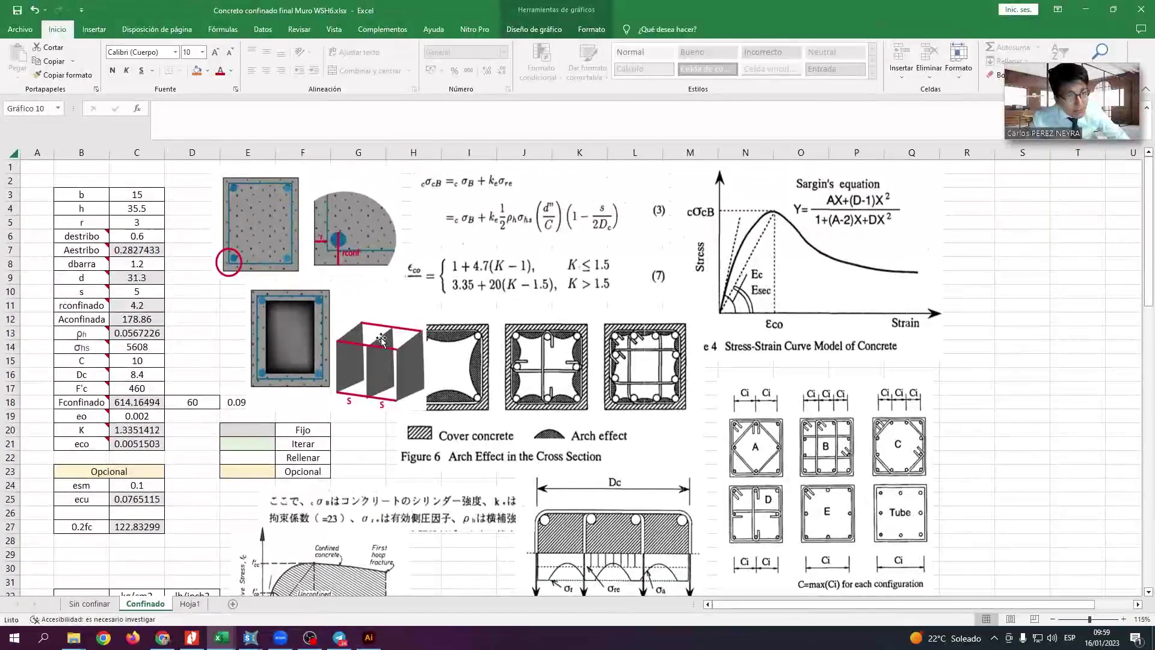
scroll(381, 338, down, 5)
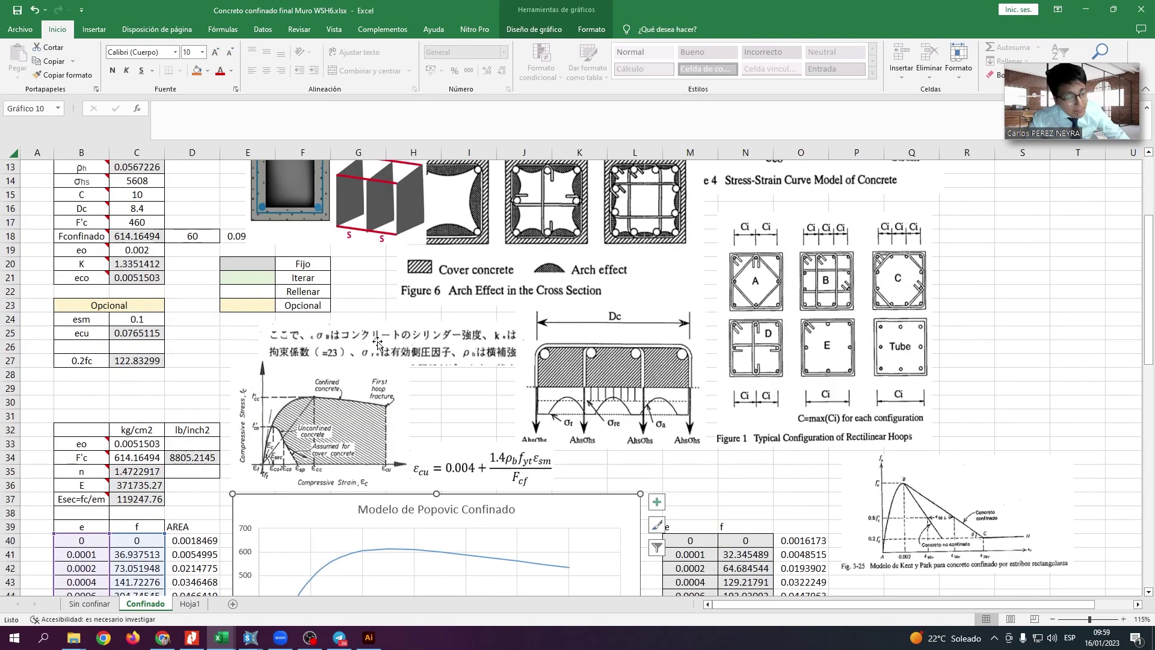
scroll(379, 341, down, 1)
scroll(378, 343, down, 2)
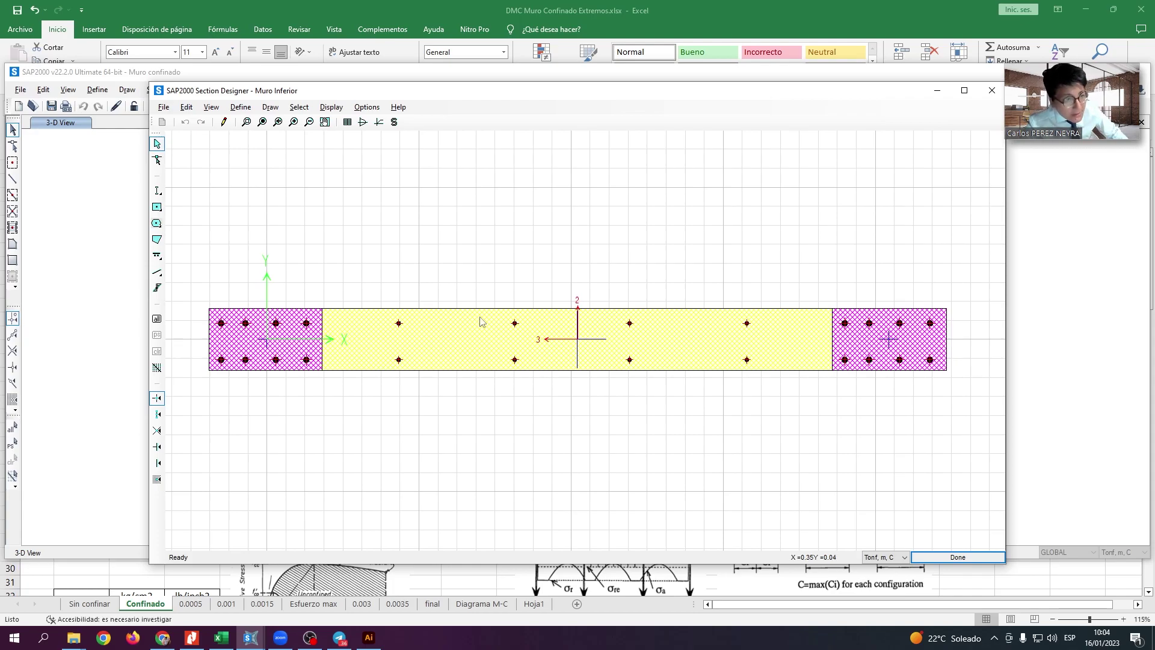
Switch to the DMC Muro Confinado Extremos workbook and review its Sin confinar, Confinado and 0.0005 sheets.
key(alt+Tab)
key(Tab)
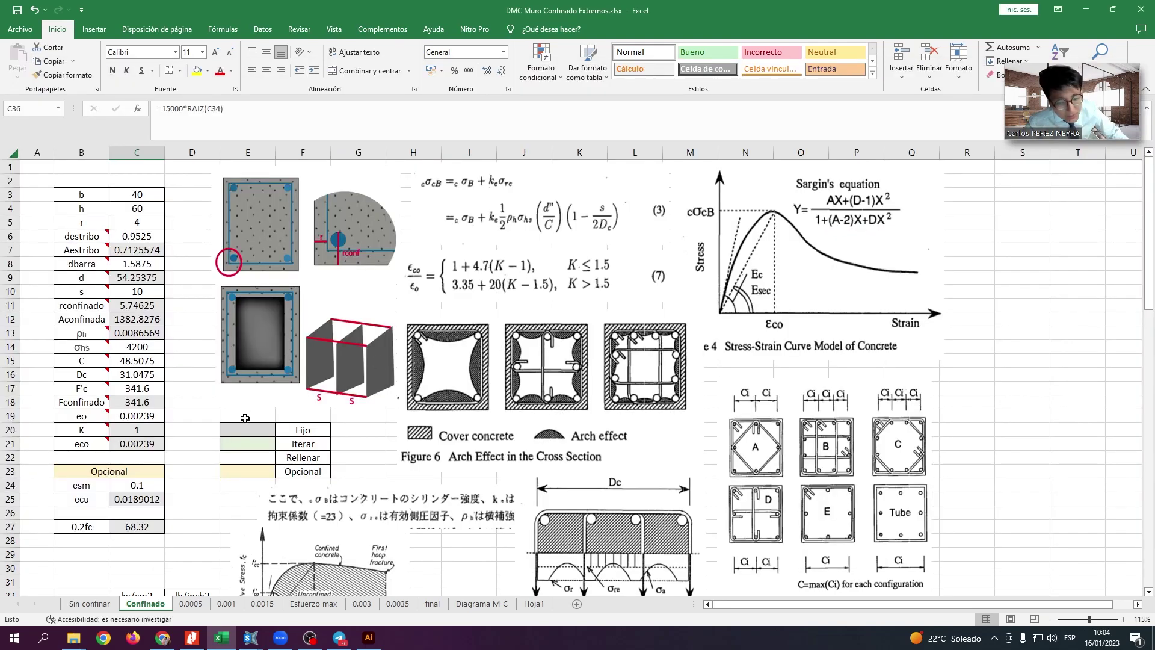
click(89, 604)
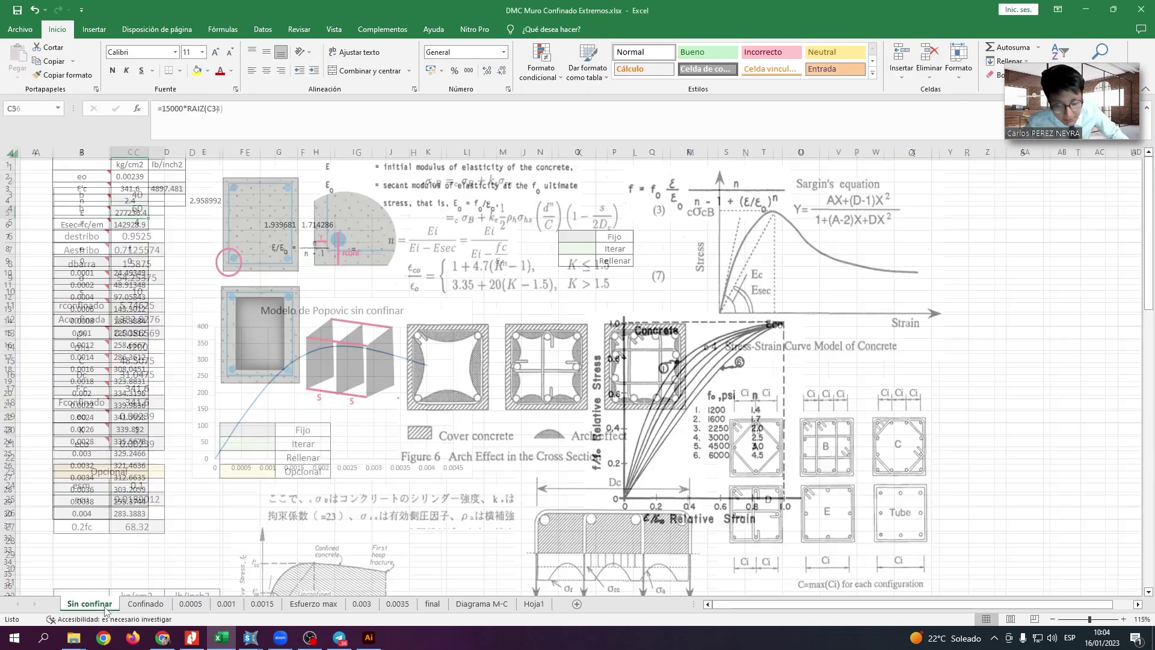
click(144, 604)
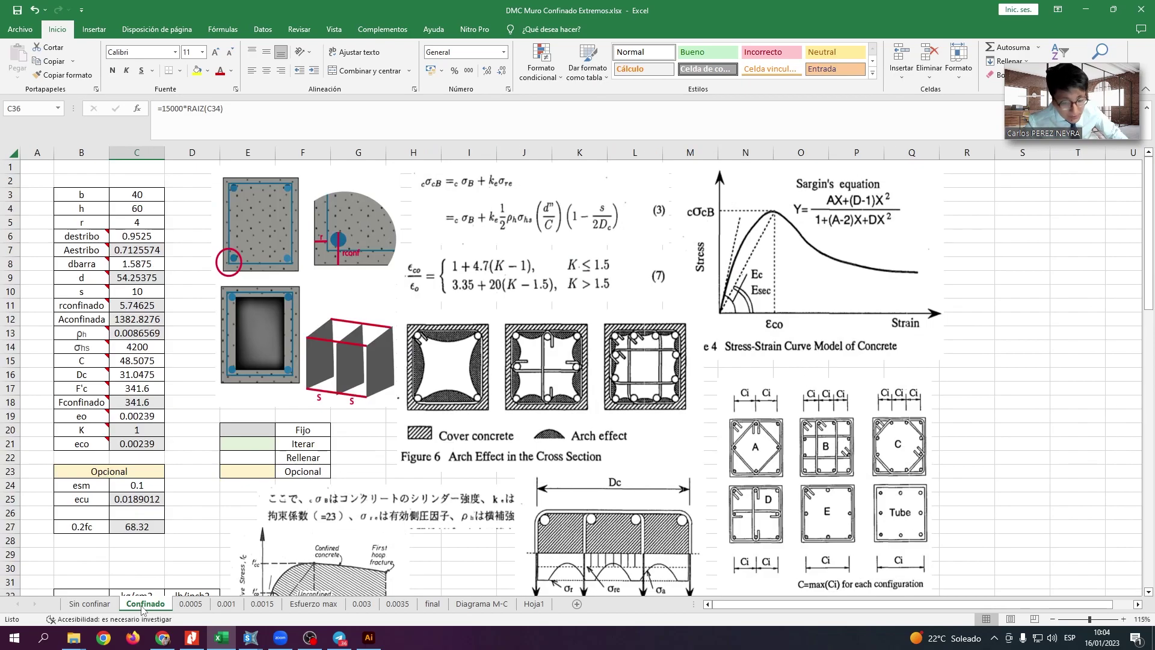
click(191, 604)
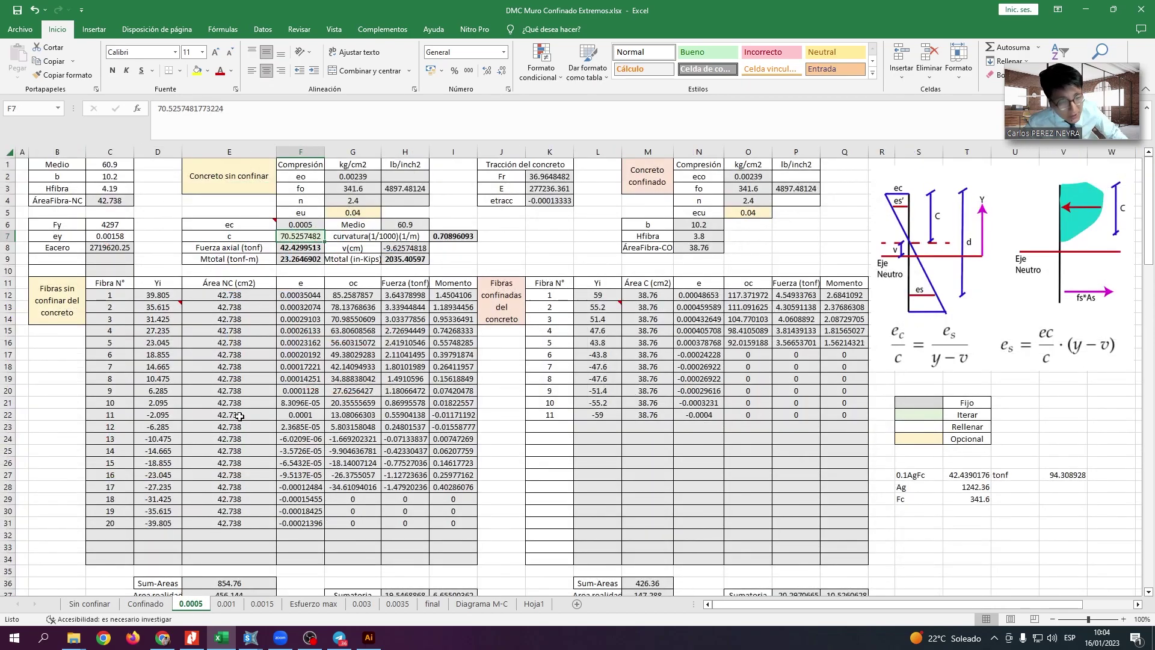
scroll(239, 416, down, 2)
scroll(217, 400, up, 2)
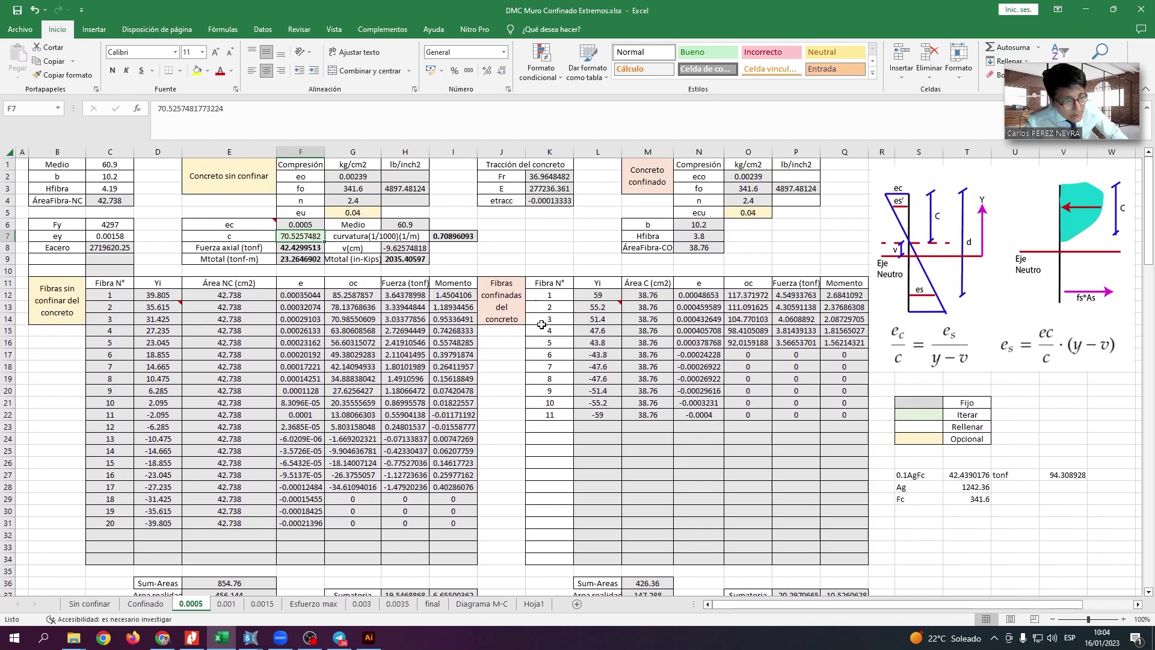
Examine the confined, unconfined and steel fiber tables on the 0.0005 sheet.
drag(501, 152, 597, 152)
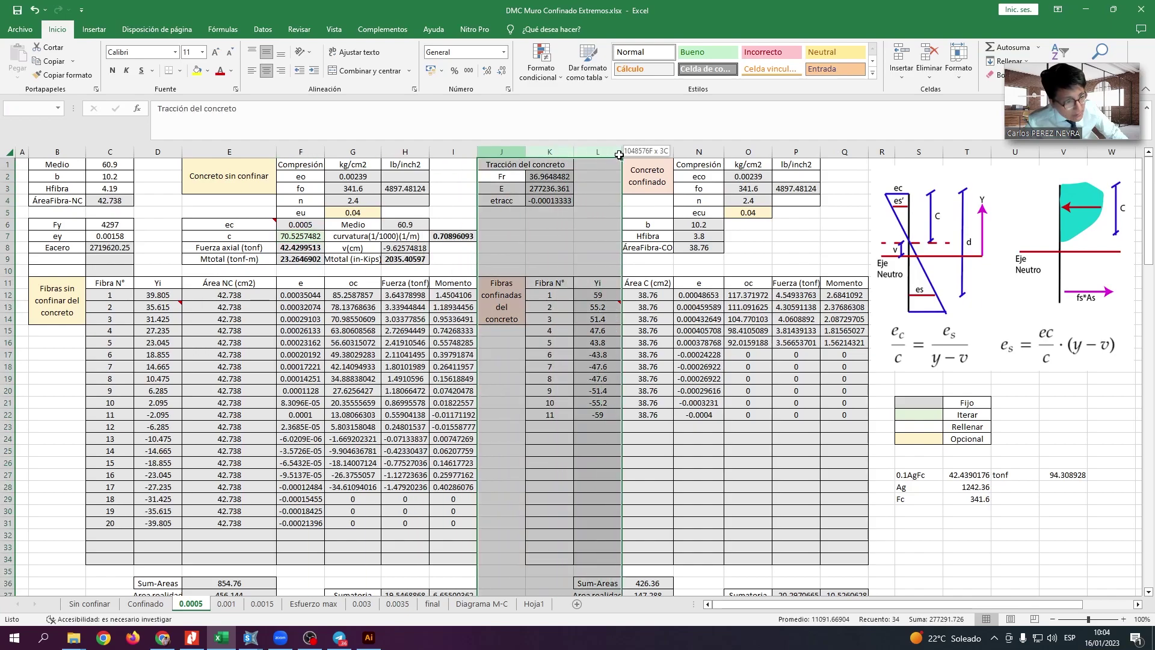
drag(43, 152, 453, 151)
scroll(655, 392, down, 1)
scroll(656, 392, down, 8)
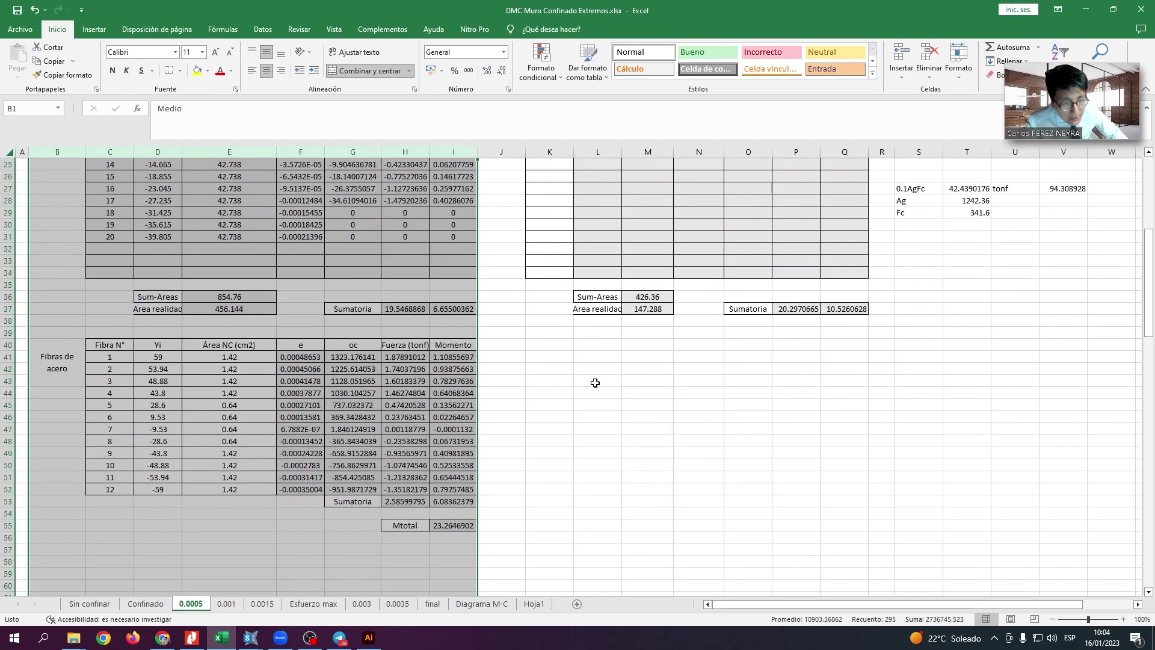
click(595, 382)
scroll(445, 445, up, 8)
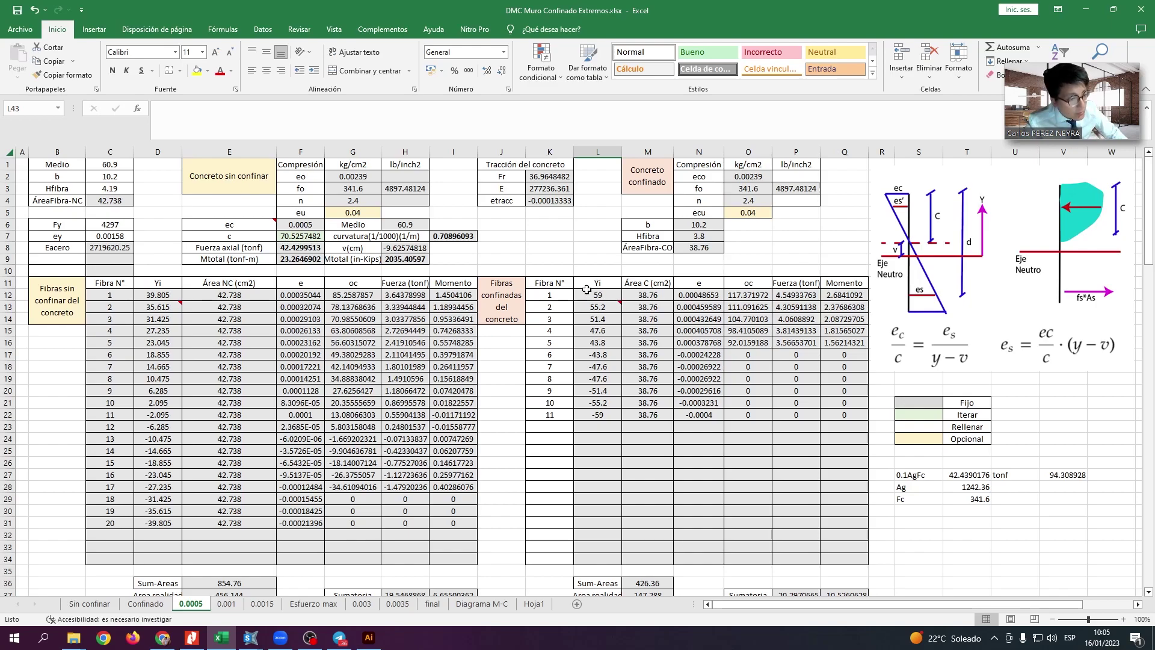
Compare the Yi distances of the confined fibers in L12:L22 with those of the unconfined fibers starting at D12.
click(548, 293)
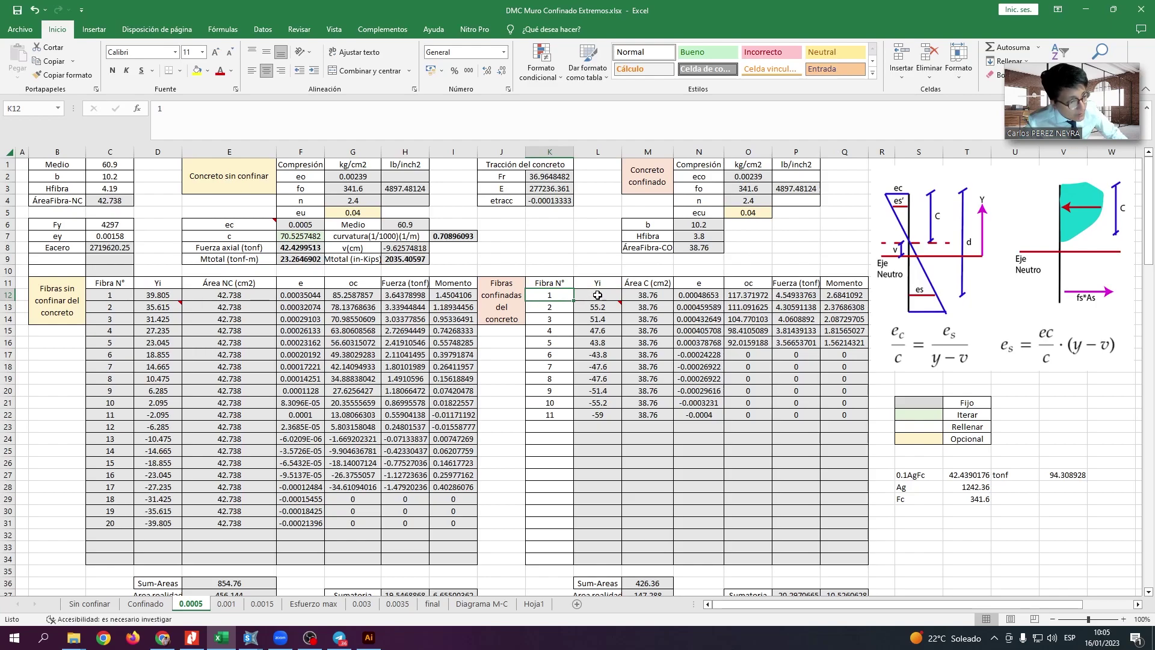
drag(597, 294, 600, 342)
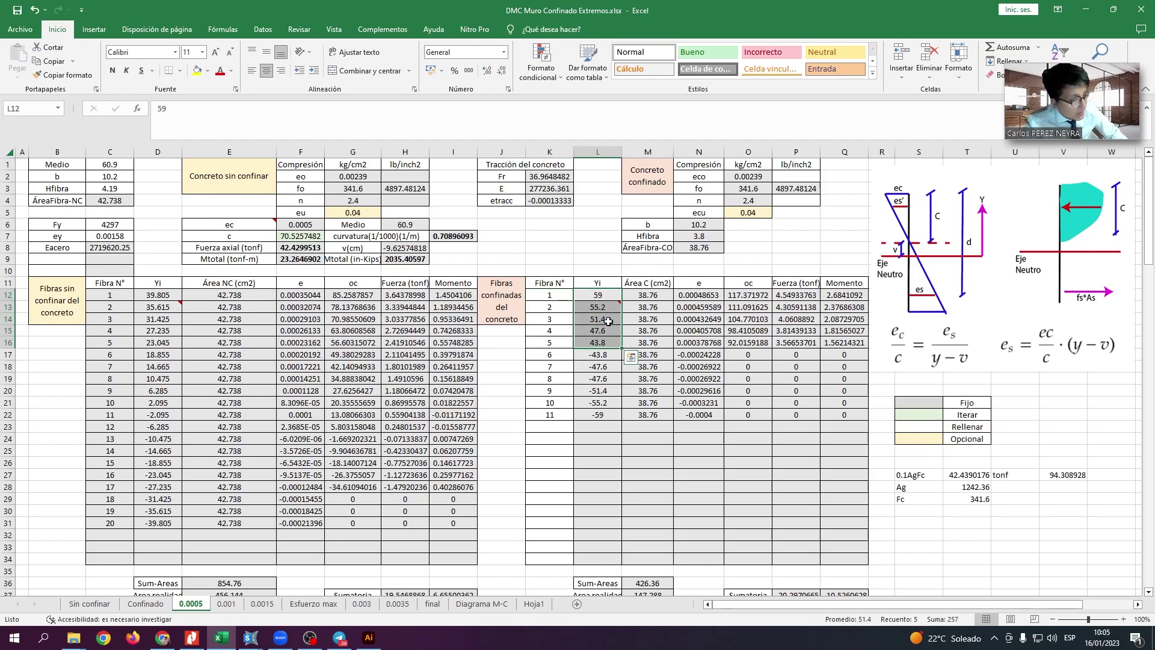
mouse_move(598, 305)
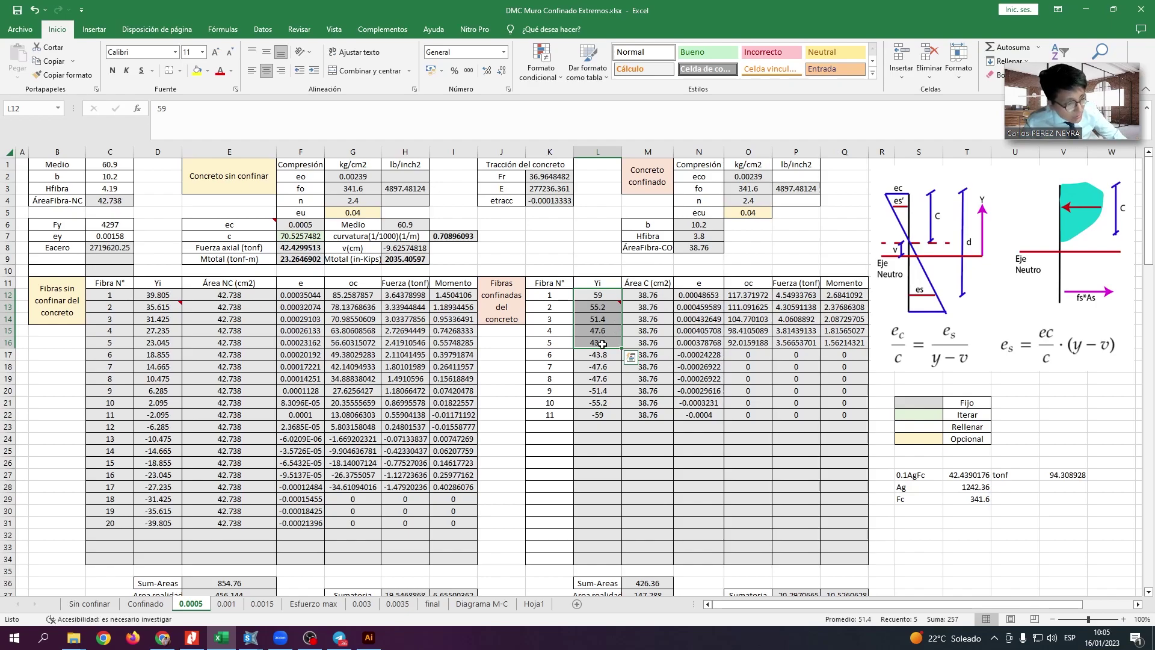
click(164, 294)
mouse_move(176, 310)
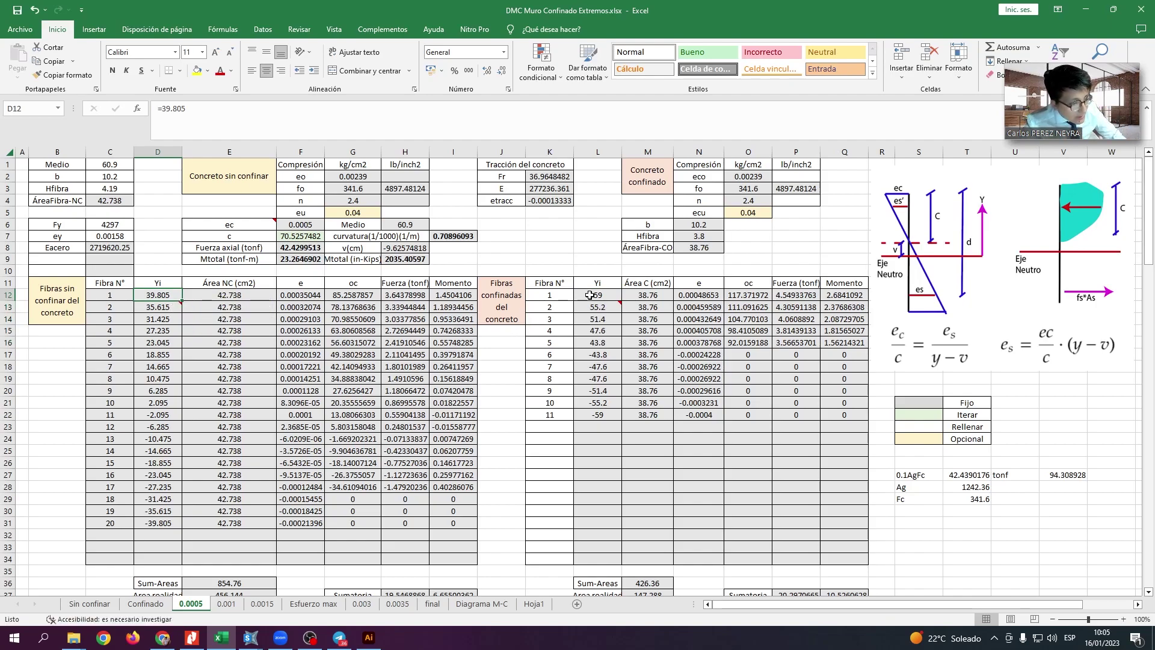
drag(595, 295, 596, 415)
drag(135, 416, 222, 462)
drag(686, 403, 755, 451)
drag(220, 413, 677, 464)
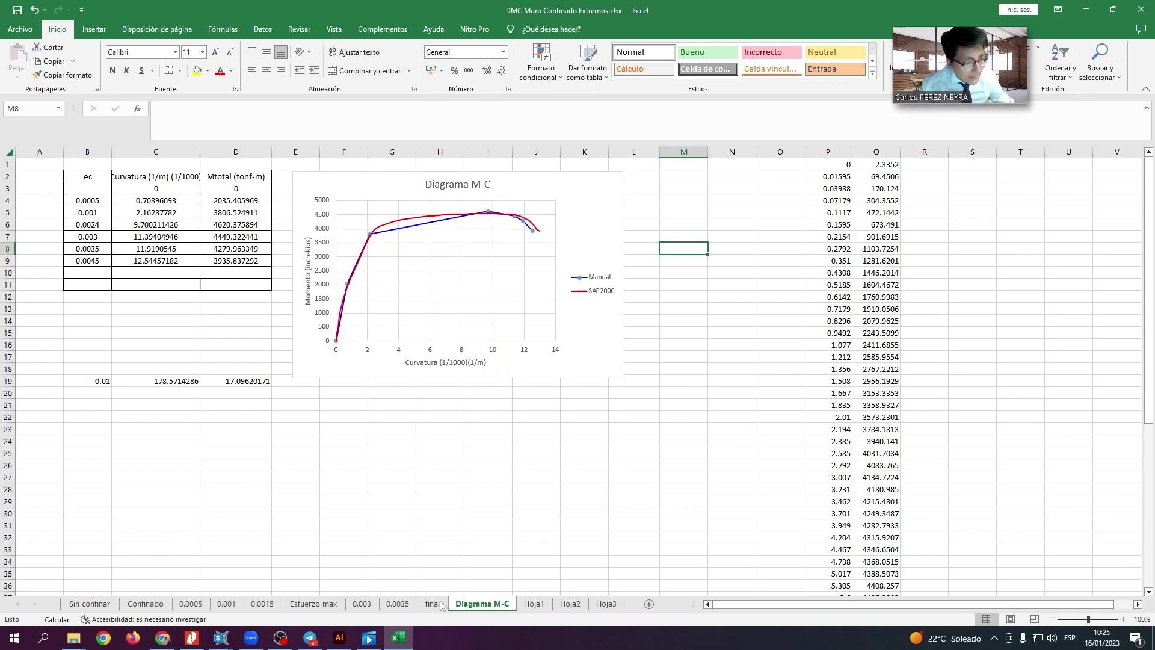
Review the confined concrete's eco and fo values on the 0.0035 sheet alongside the Diagrama M-C chart.
click(397, 603)
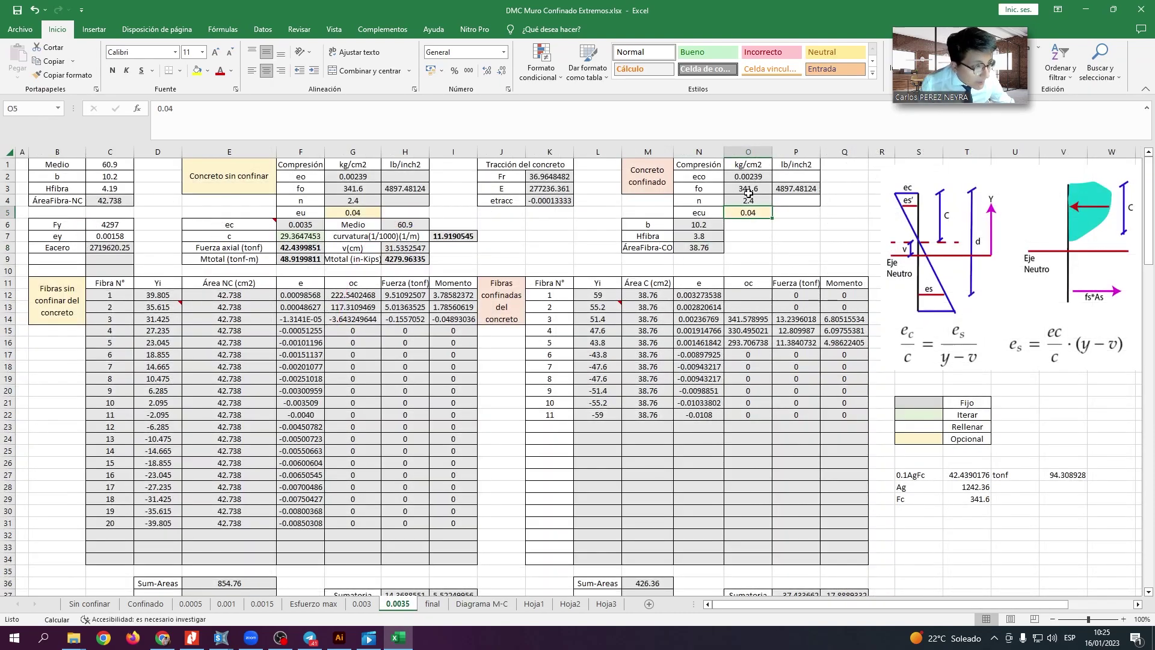
drag(725, 173, 770, 193)
click(499, 603)
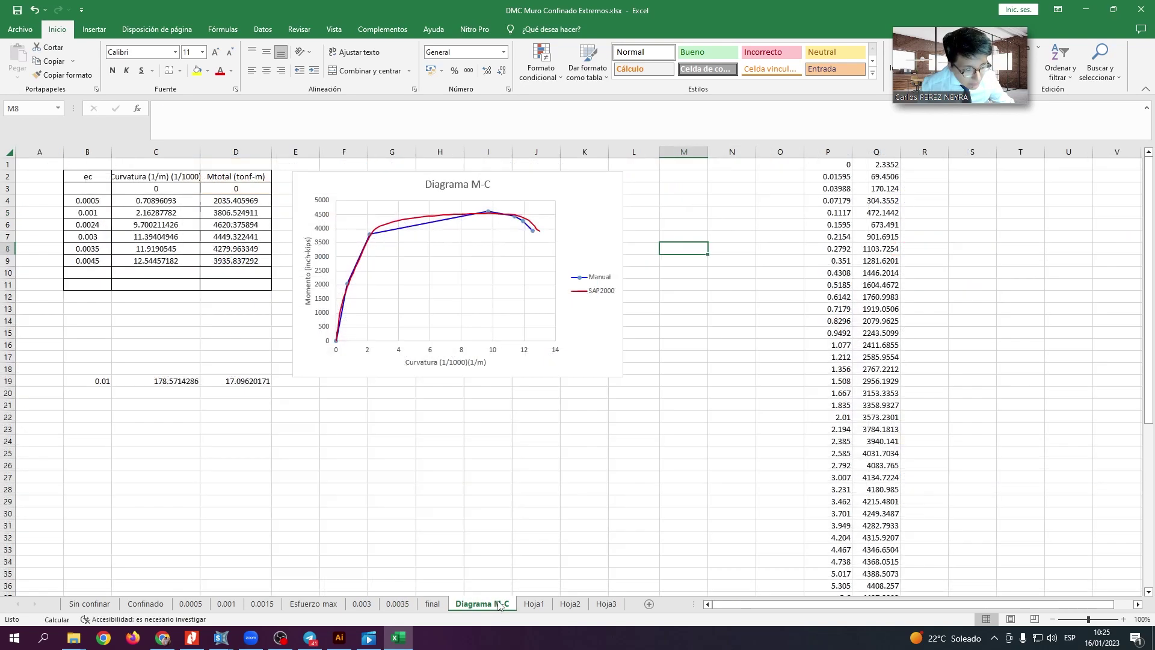
click(397, 603)
drag(751, 191, 768, 184)
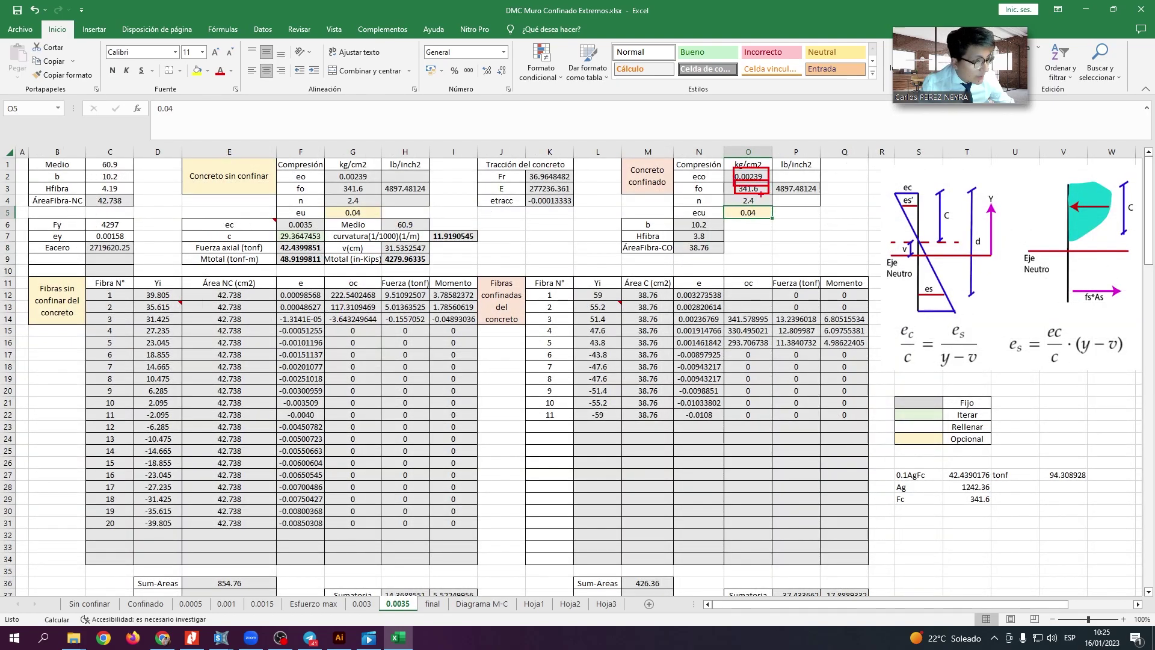
key(Escape)
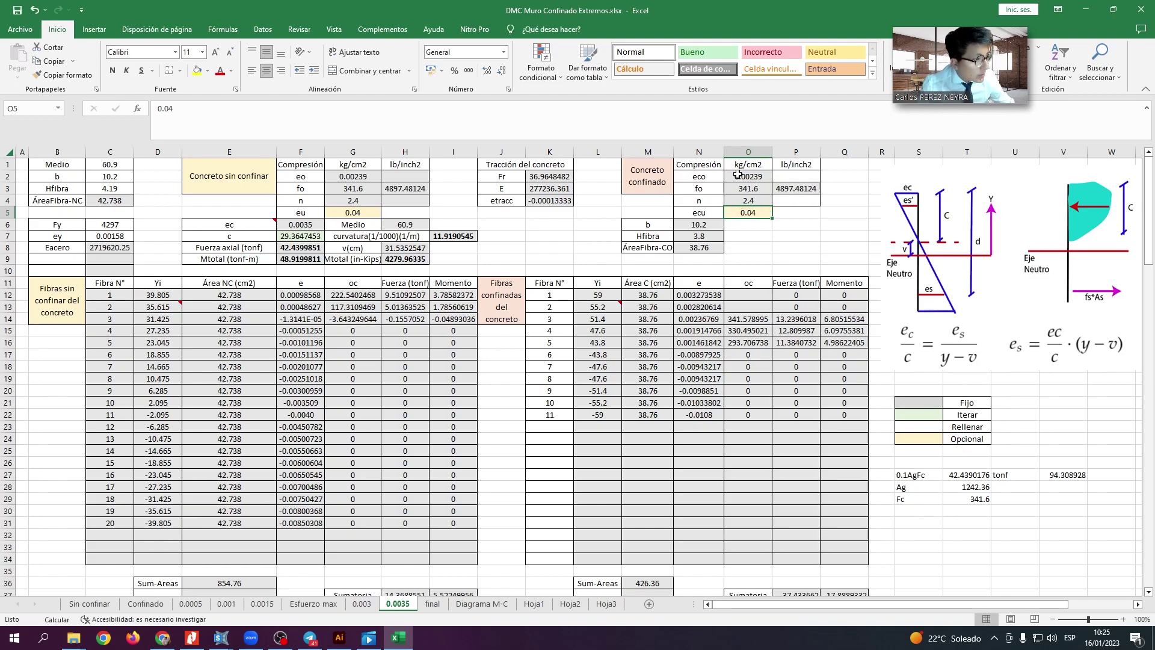
mouse_move(721, 161)
mouse_down()
mouse_move(769, 193)
mouse_move(759, 190)
mouse_up()
key(Escape)
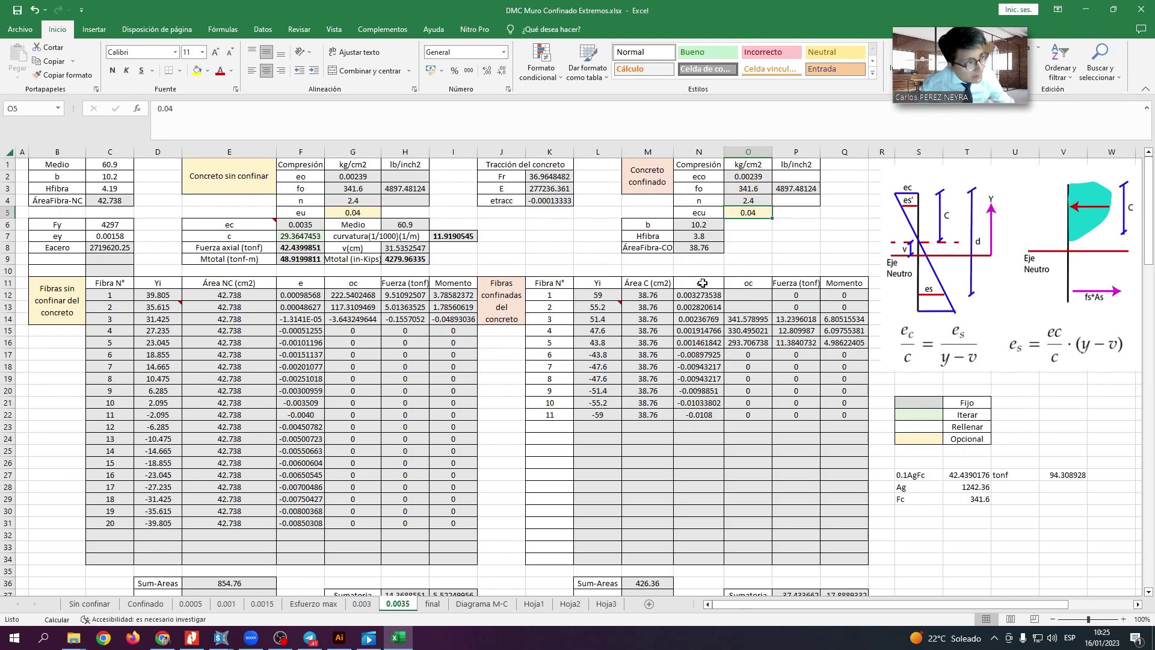
Open Hoja3 and compare the Manual and SAP2000 curves in the DMC - Confinado chart.
click(482, 603)
click(534, 603)
click(574, 605)
click(606, 604)
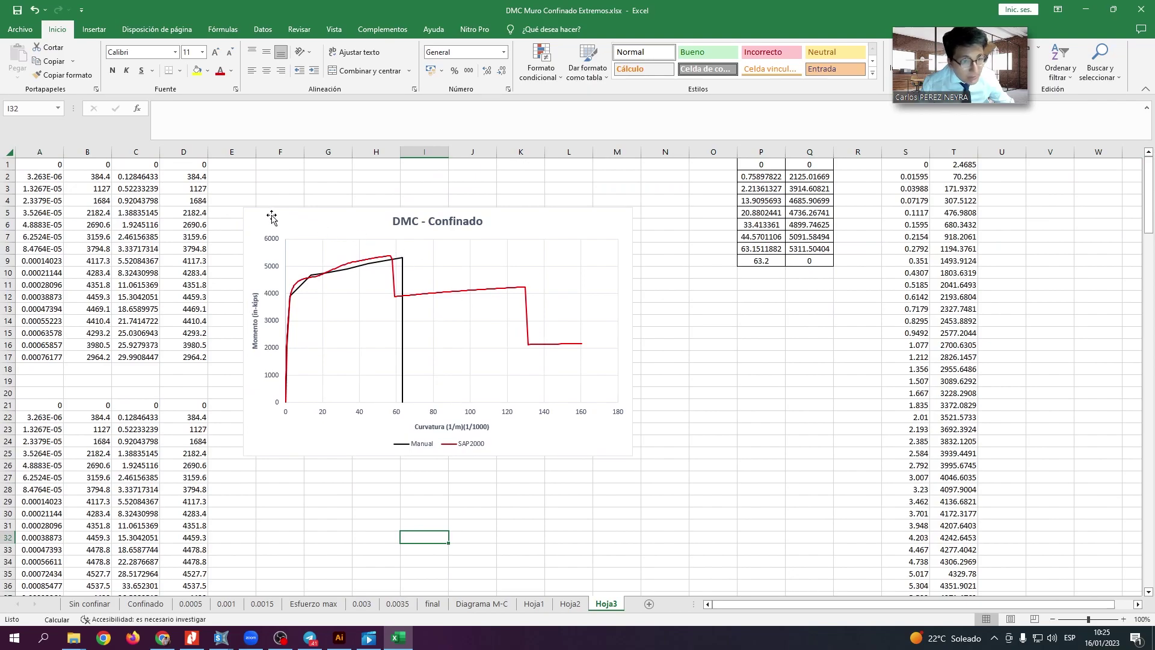
drag(234, 202, 656, 469)
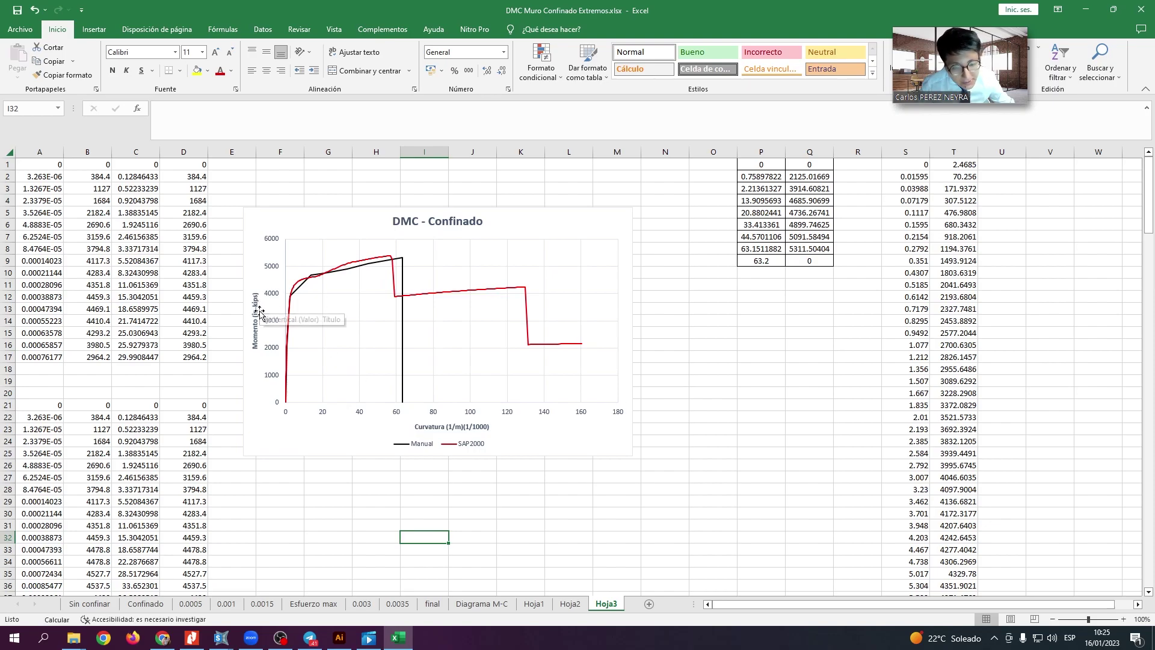
Switch to SAP2000 Section Designer and compute RSW1 Confinado's moment-curvature curve with 200 points at a 90-degree angle.
key(alt+Tab)
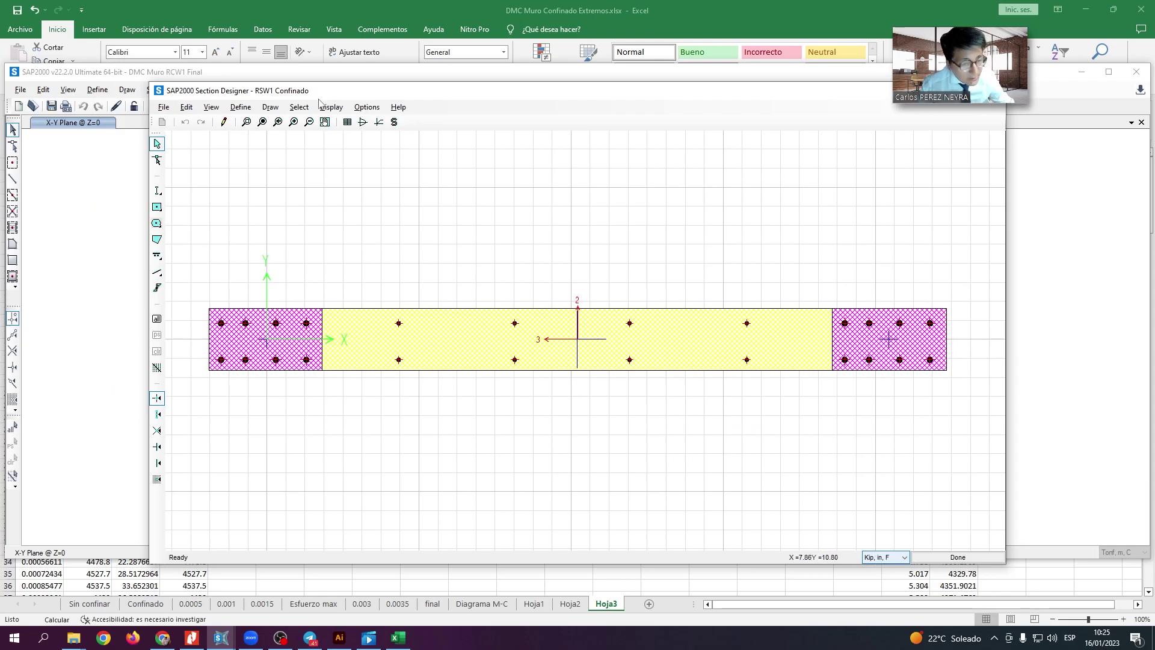
click(378, 122)
click(528, 410)
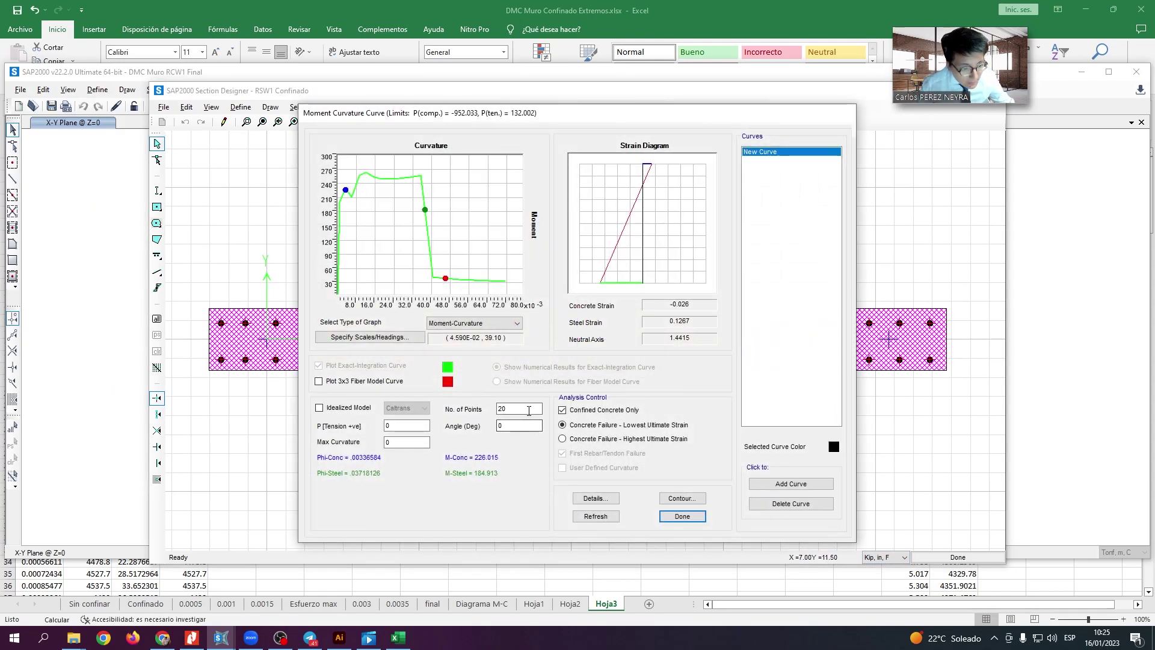
text(0)
key(Tab)
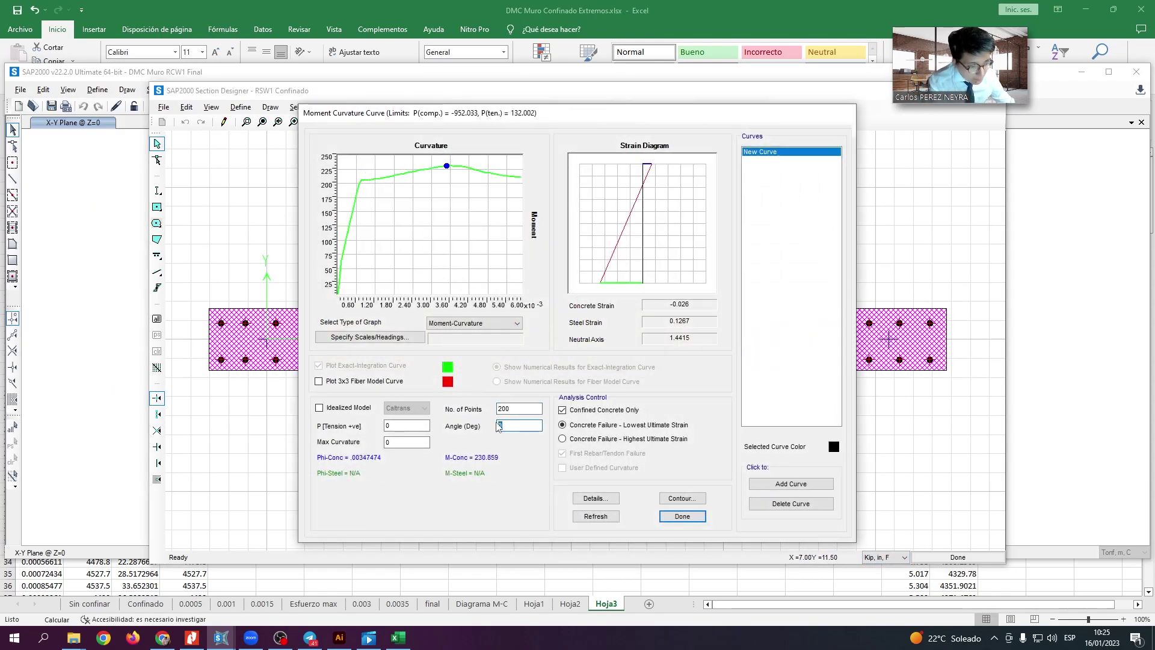
text(90)
Check the axial force on the workbook's 0.003 sheet and set the SAP2000 curve's axial load P to -94.
double_click(419, 421)
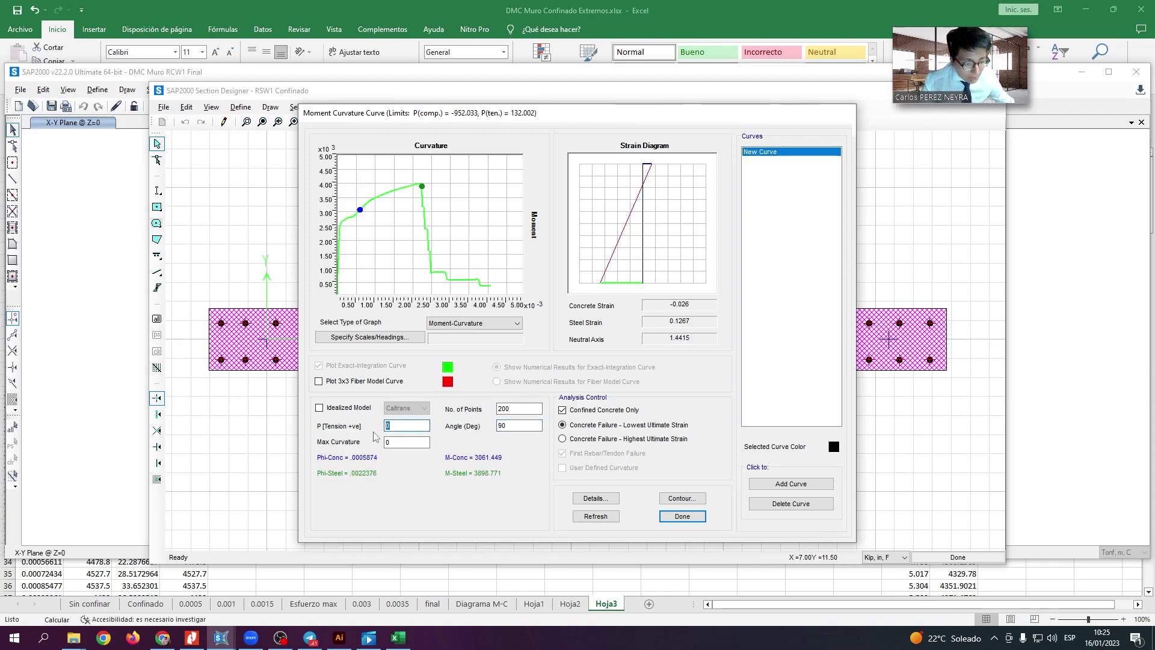
text(-94)
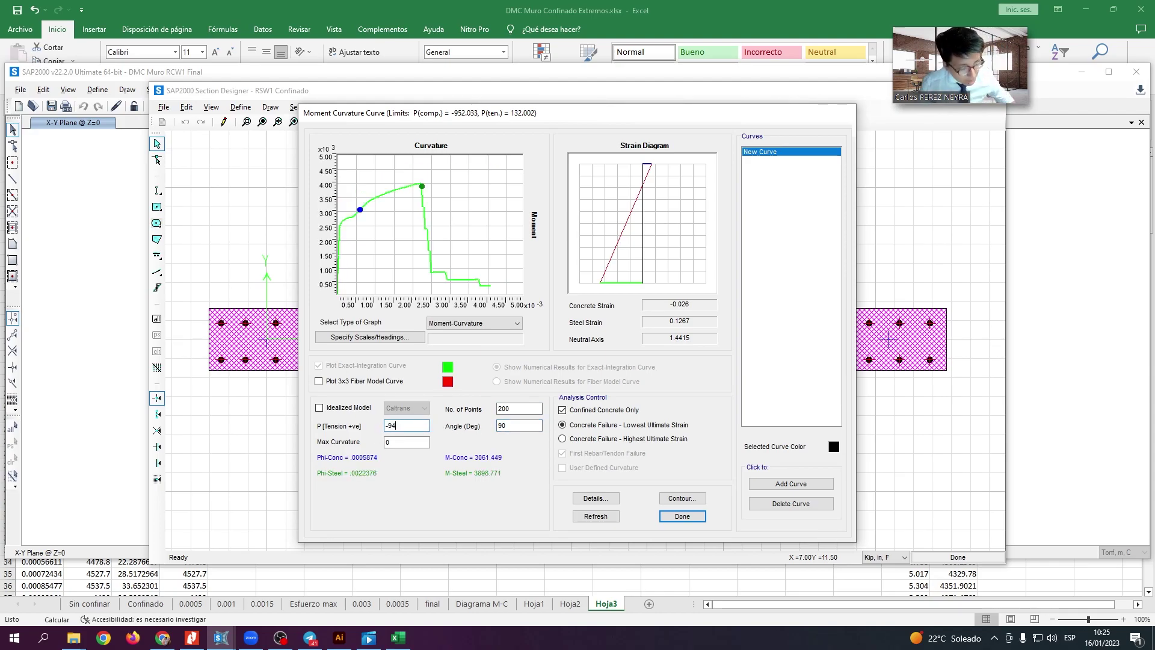
key(alt+Tab)
key(alt+Tab)
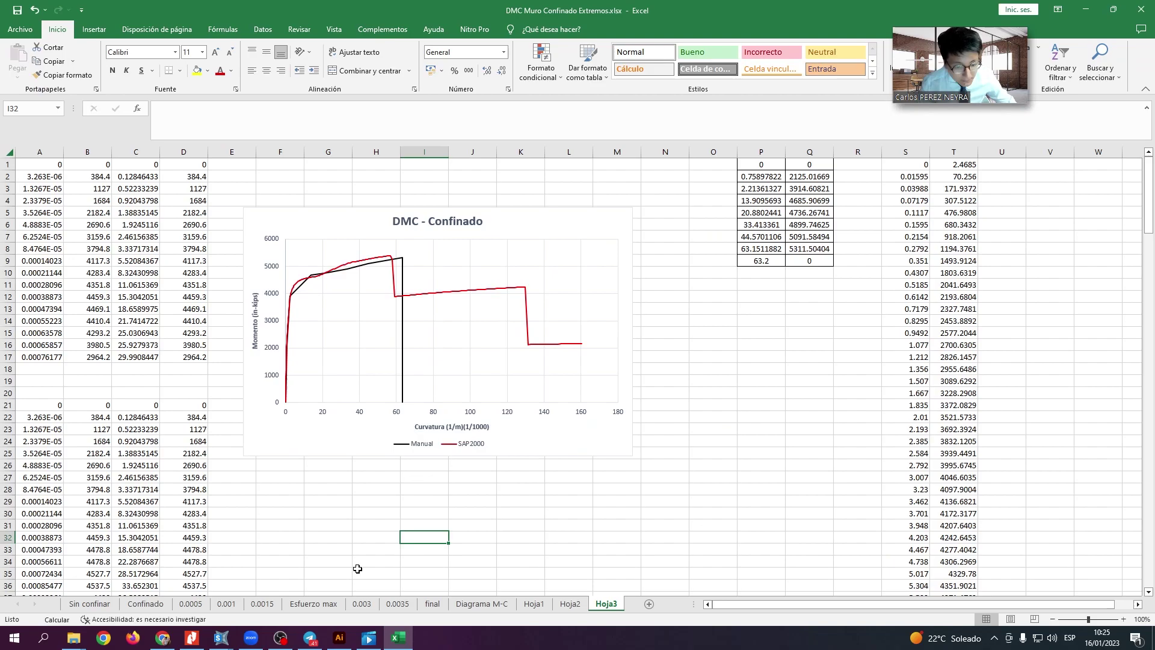
click(363, 603)
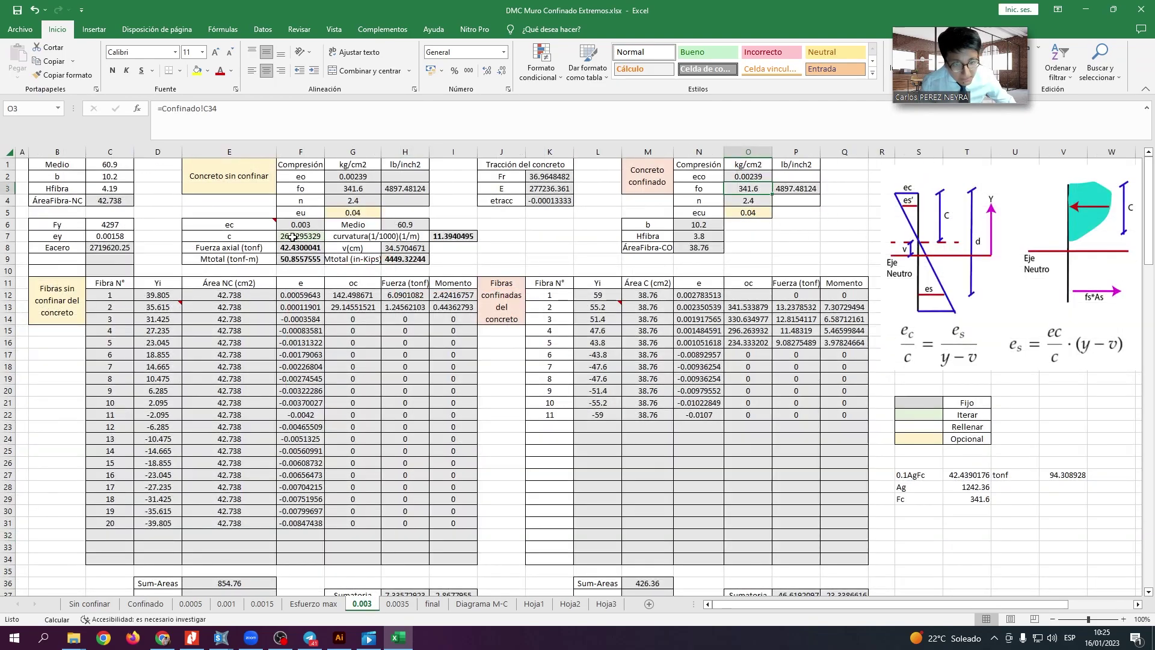
click(606, 603)
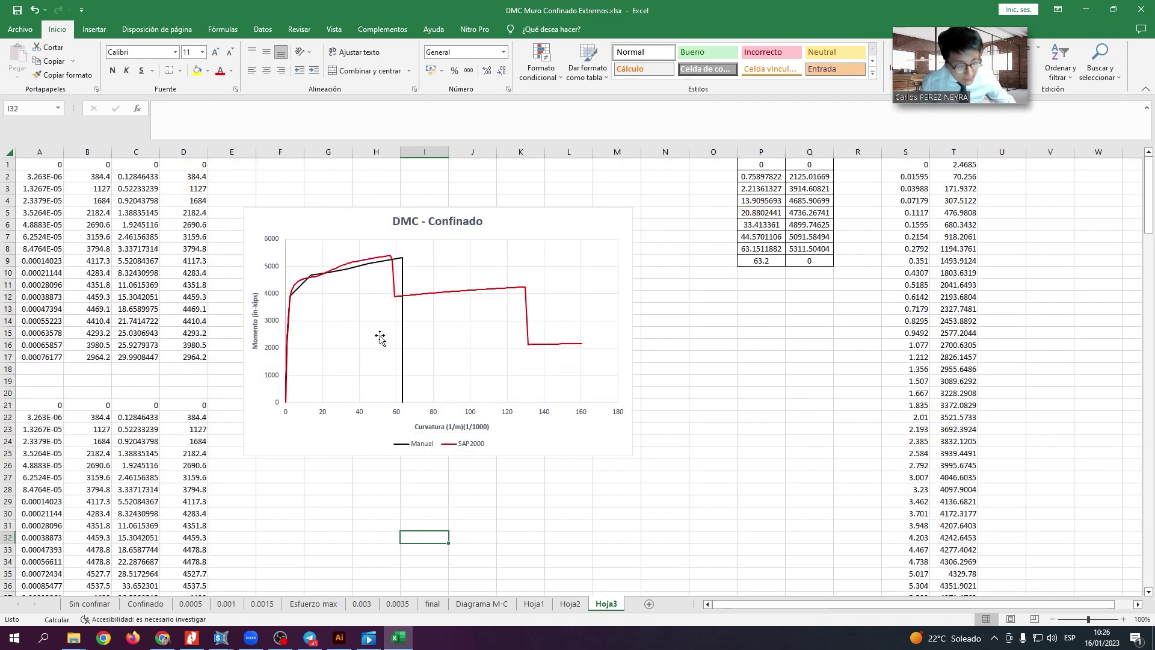
key(alt+Tab)
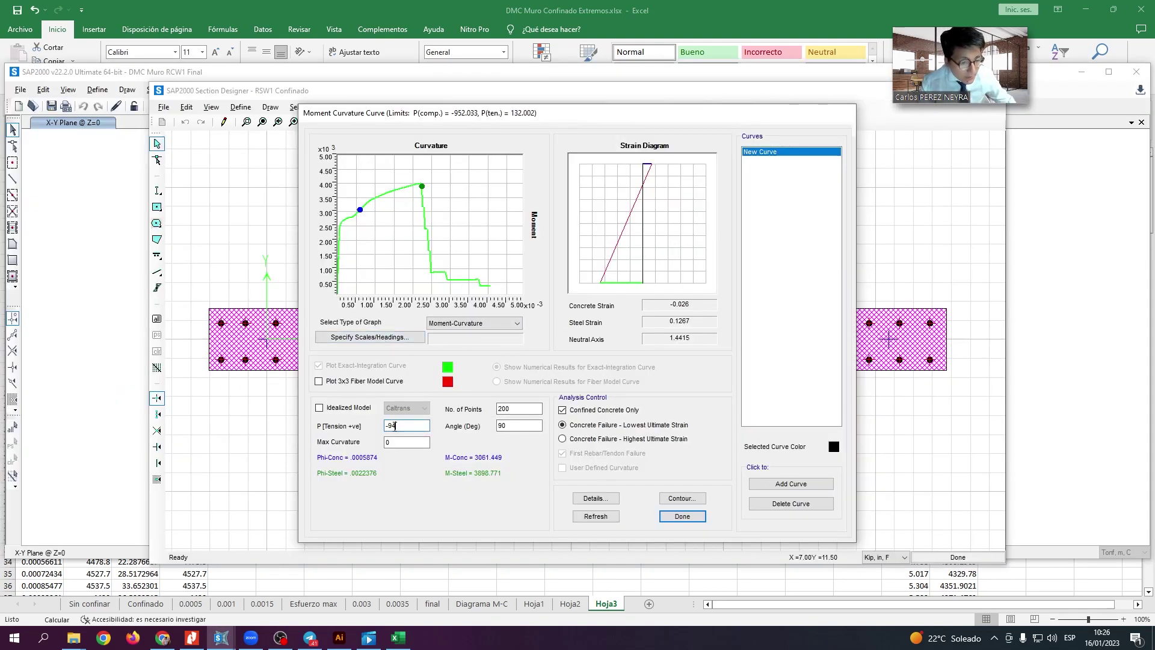
click(520, 421)
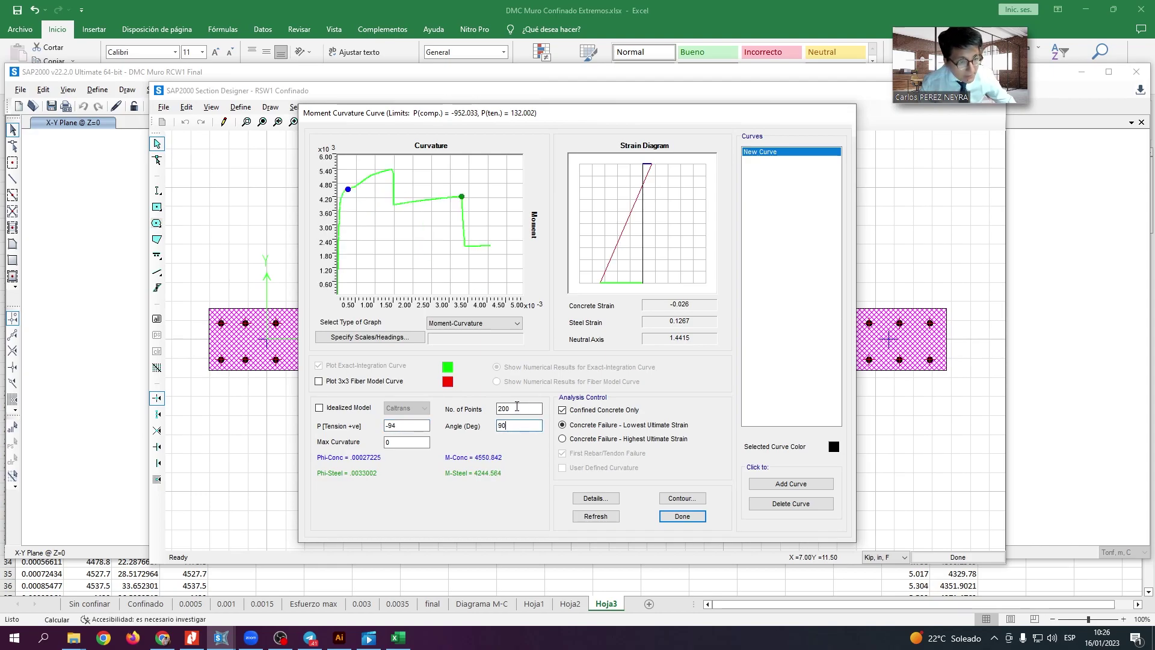
Return to Excel and examine the SAP2000 curve's stretch beyond the manual curve's end in the DMC - Confinado chart.
key(alt+Tab)
key(alt+Tab)
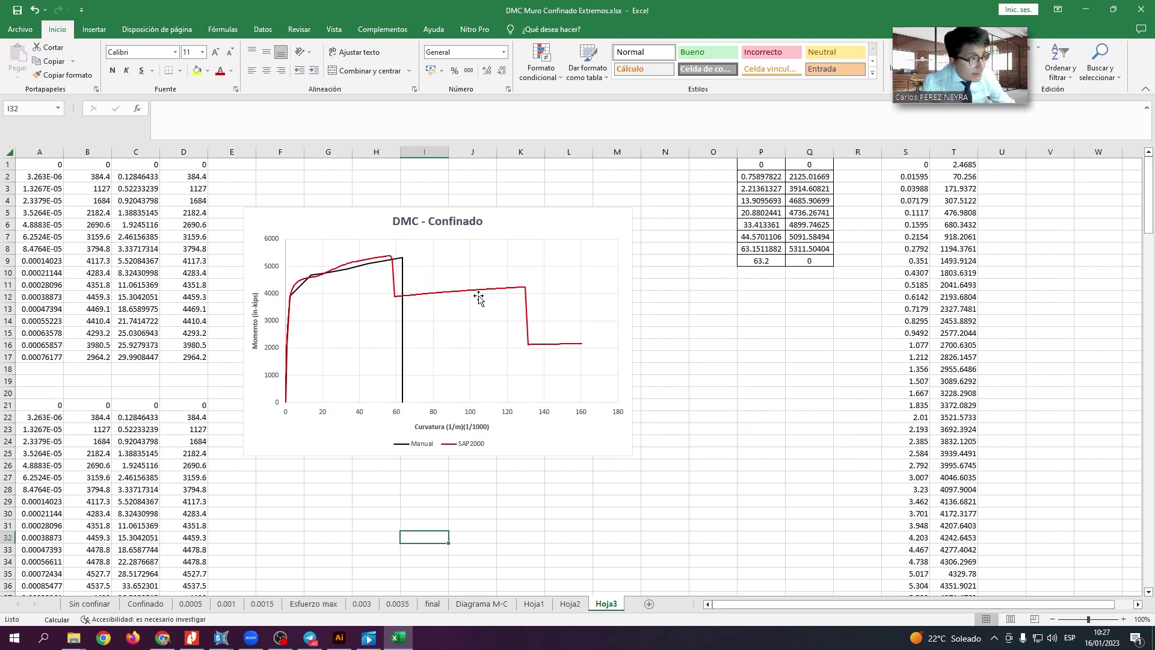
drag(383, 263, 647, 397)
mouse_move(428, 286)
mouse_down()
mouse_move(533, 310)
mouse_move(544, 328)
mouse_up()
key(Escape)
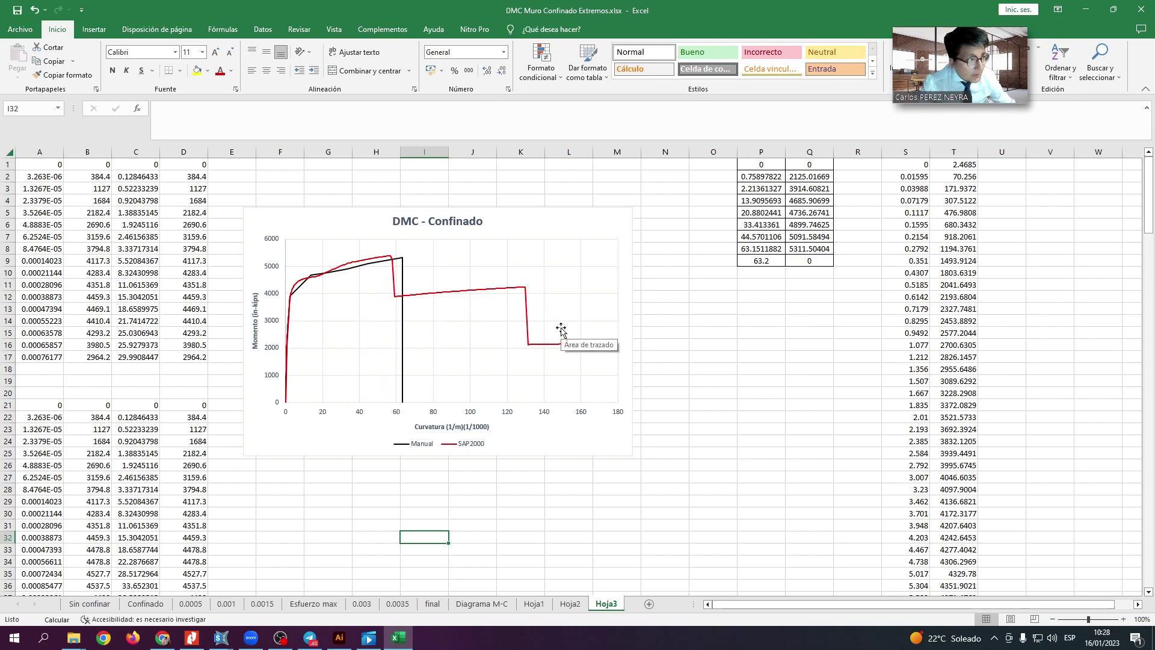
drag(407, 275, 607, 367)
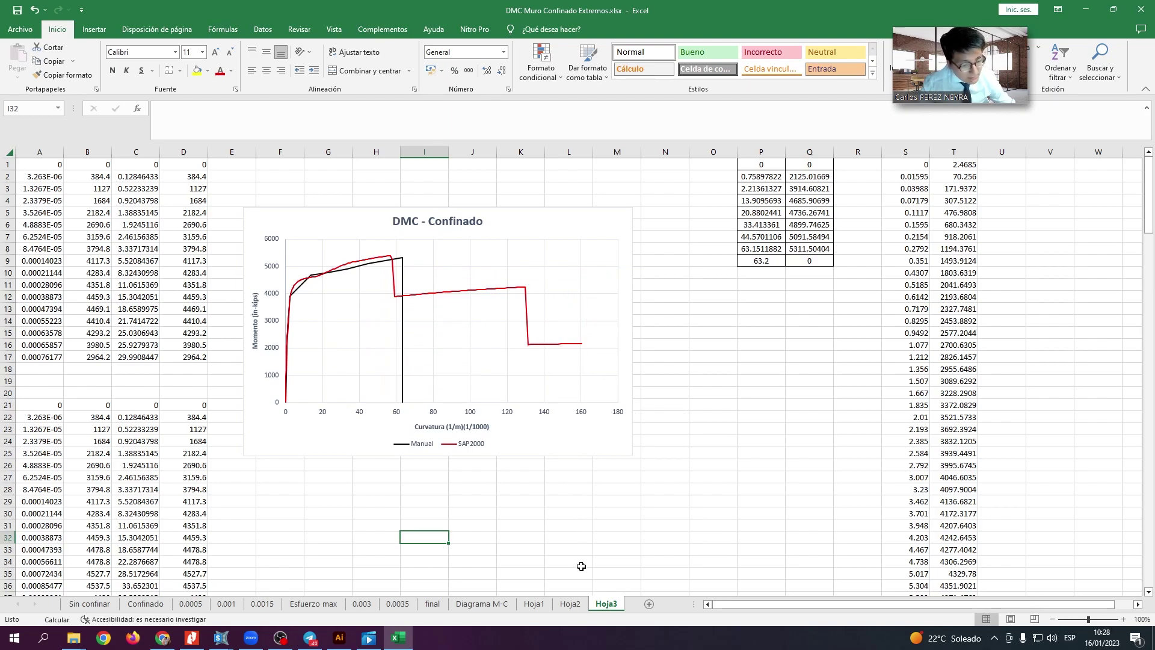
Inspect the exported SAP2000 results on Hoja2 down to the last data row, row 201.
click(580, 604)
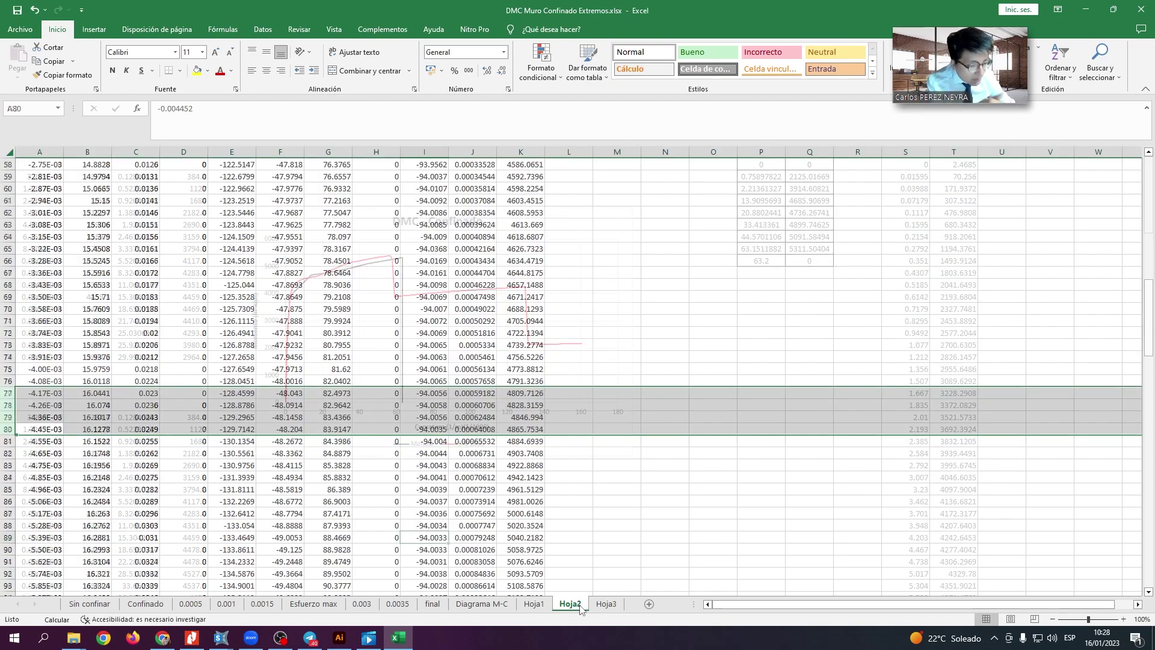
scroll(160, 502, down, 10)
scroll(160, 502, down, 20)
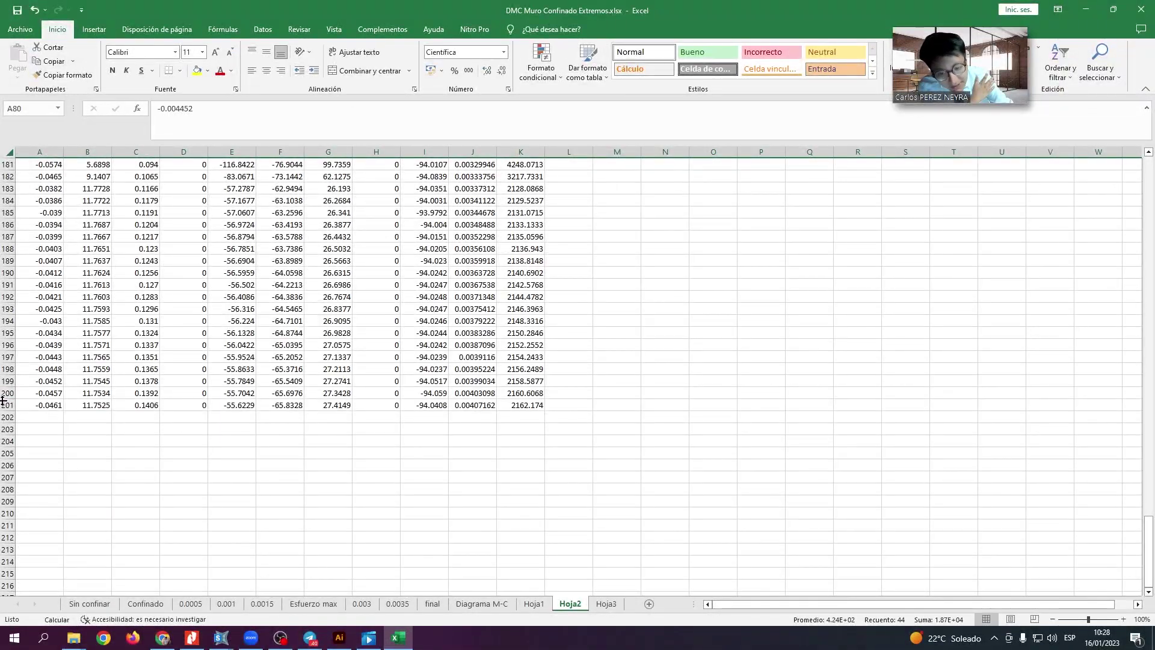
click(7, 405)
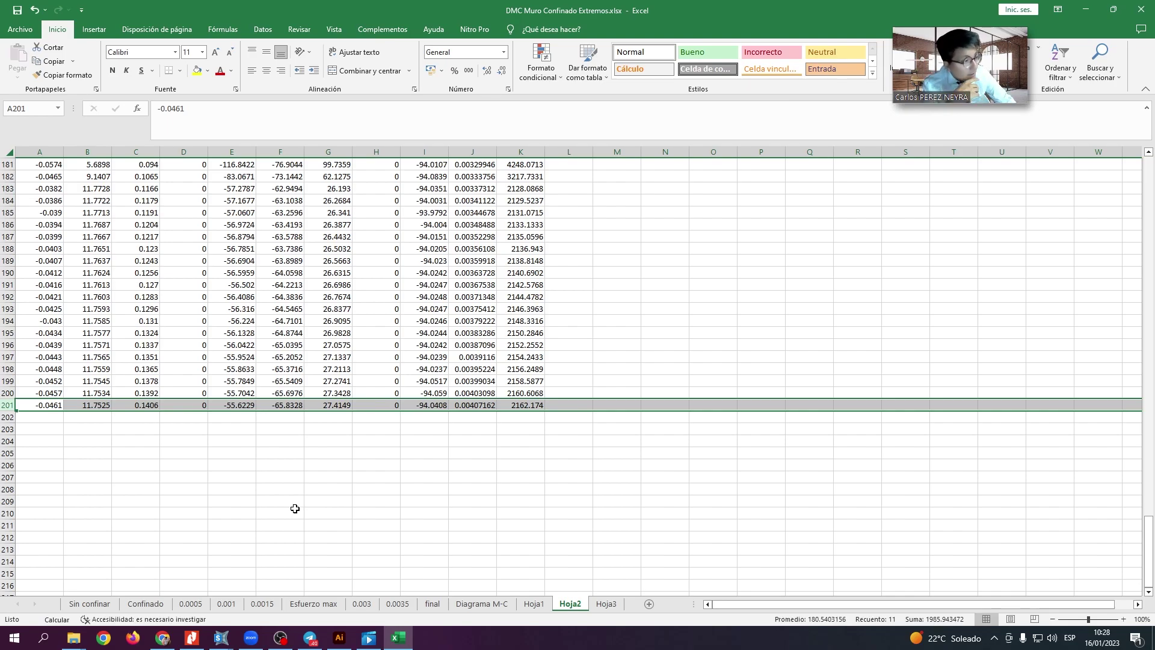
scroll(294, 508, up, 10)
Compare the Diagrama M-C chart with Hoja3's DMC - Confinado chart and inspect the SAP2000 curve's final drop.
click(539, 605)
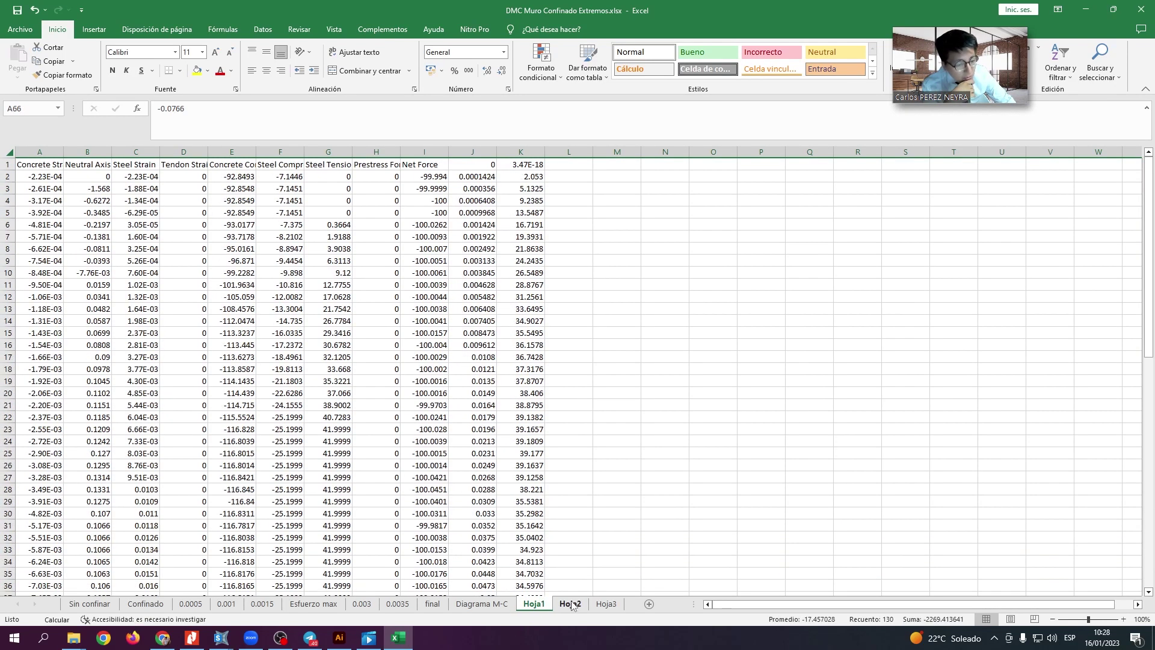
click(481, 603)
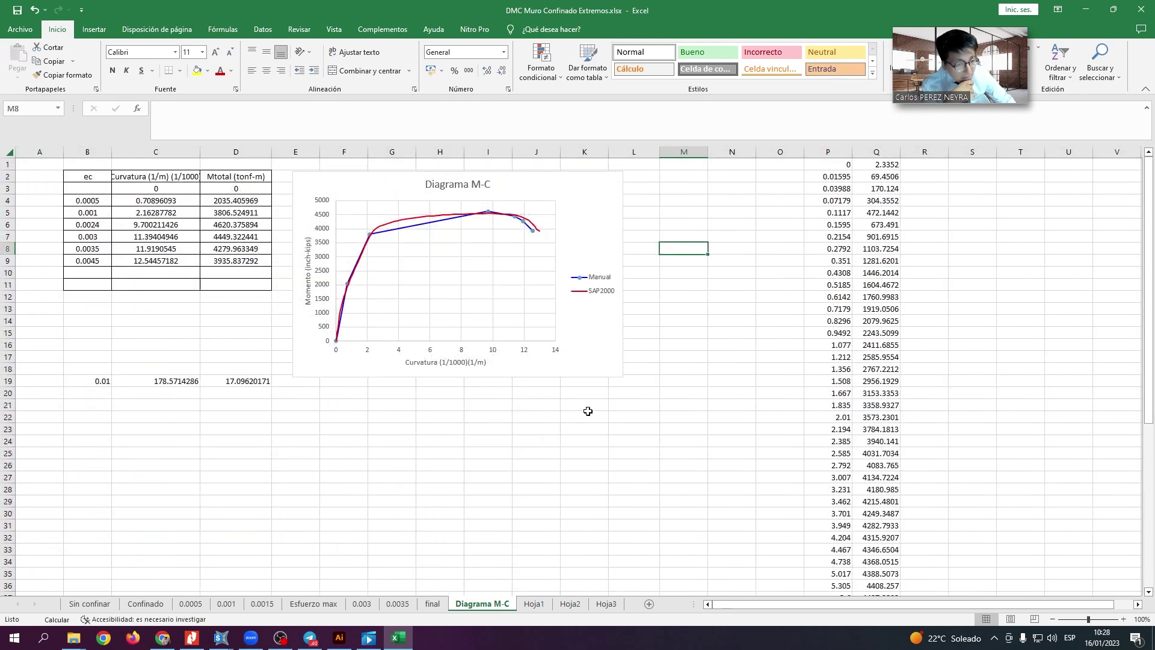
click(606, 604)
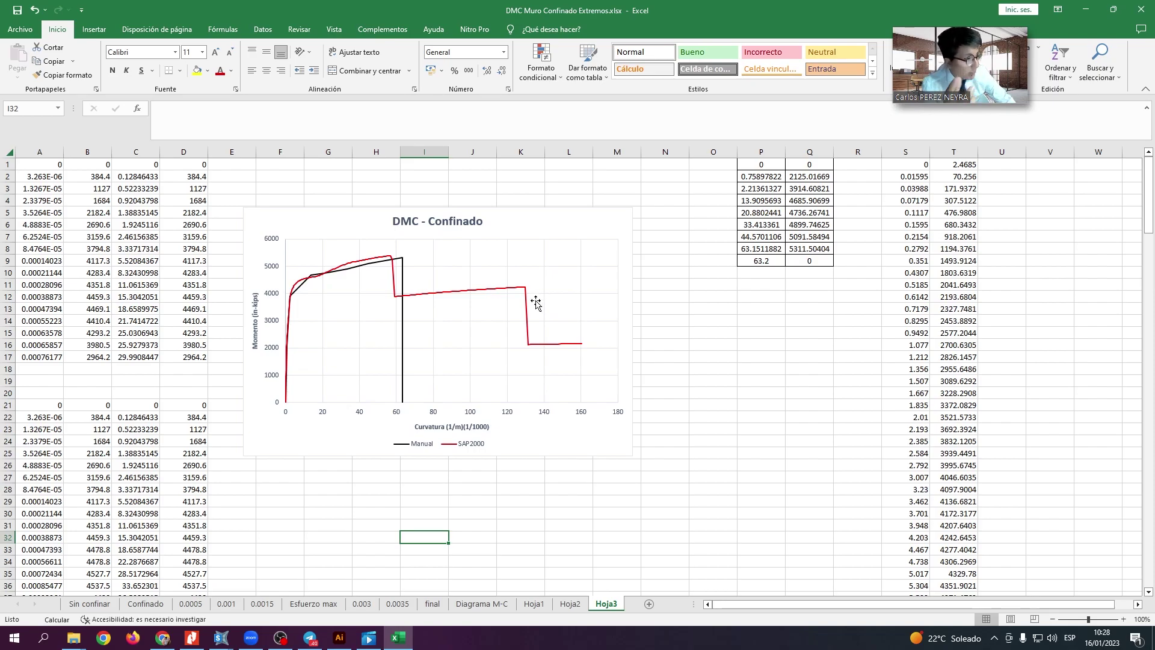
mouse_move(527, 321)
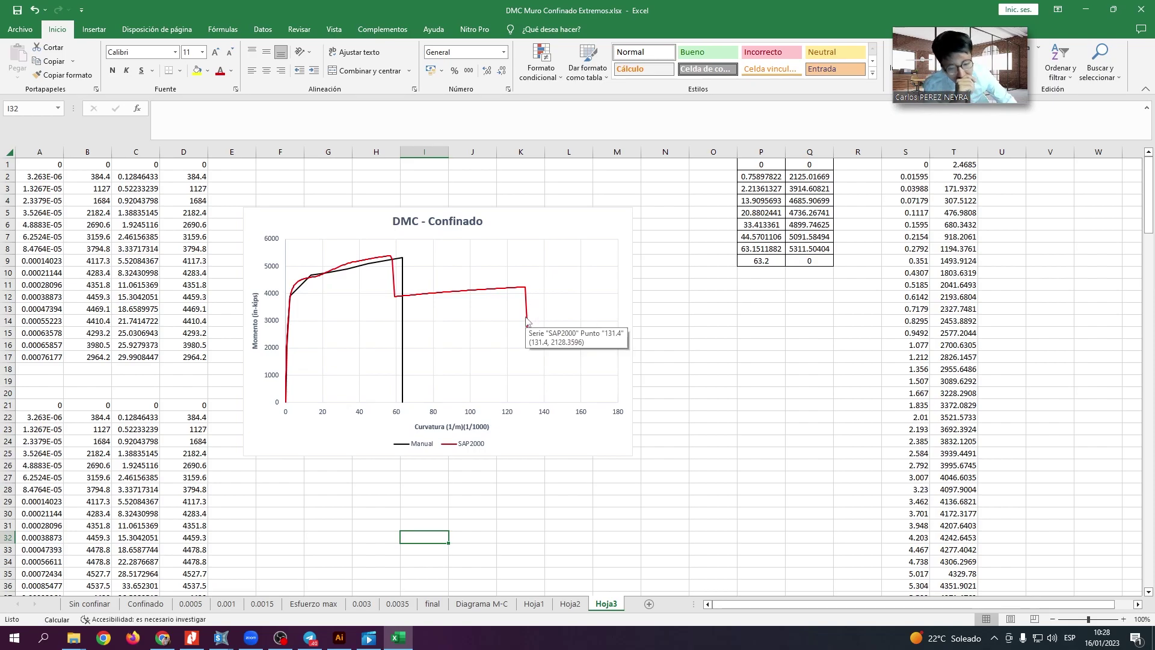